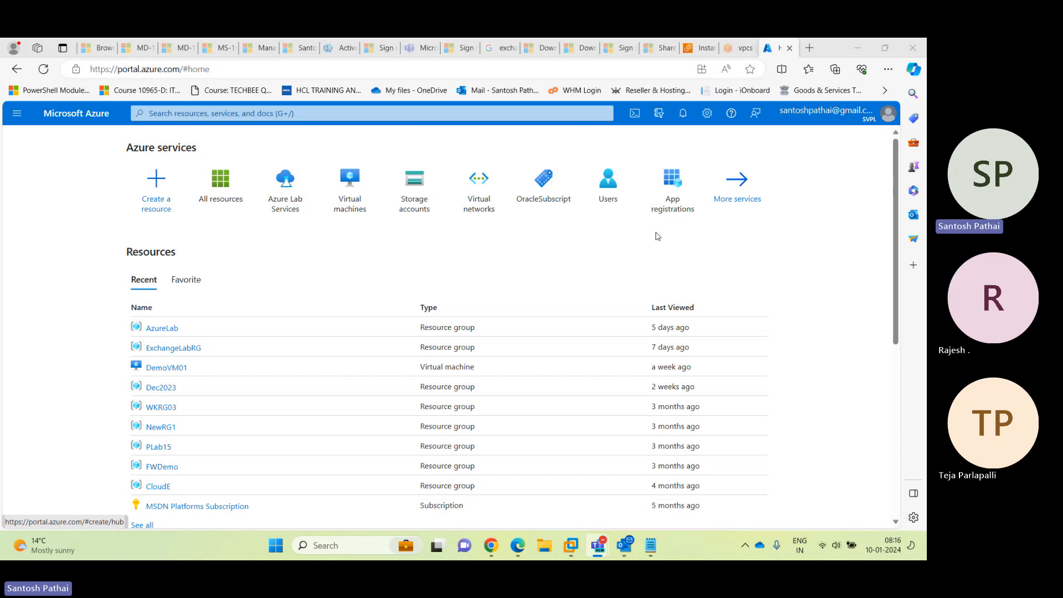
Open the Virtual machines list and expand its Create menu
left_click(346, 206)
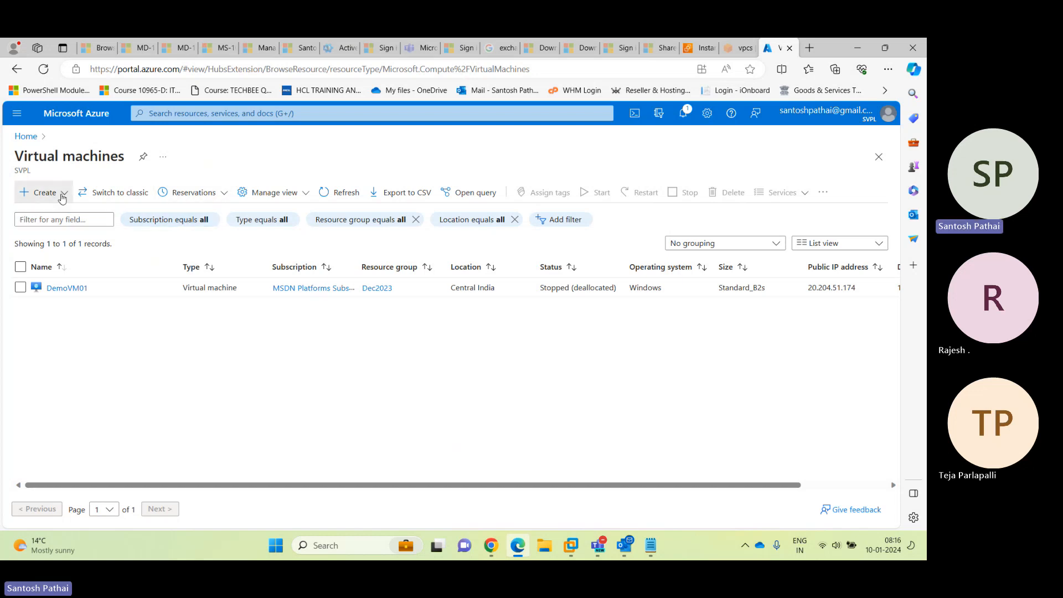
left_click(42, 193)
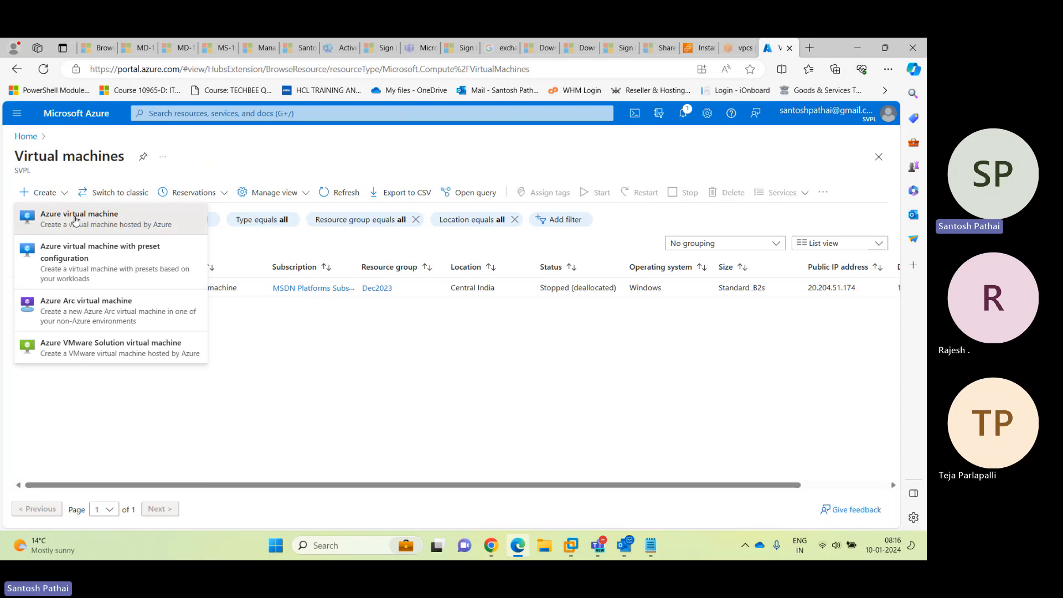
Start an Azure virtual machine in resource group AzureLab named LinuxWS01
left_click(75, 220)
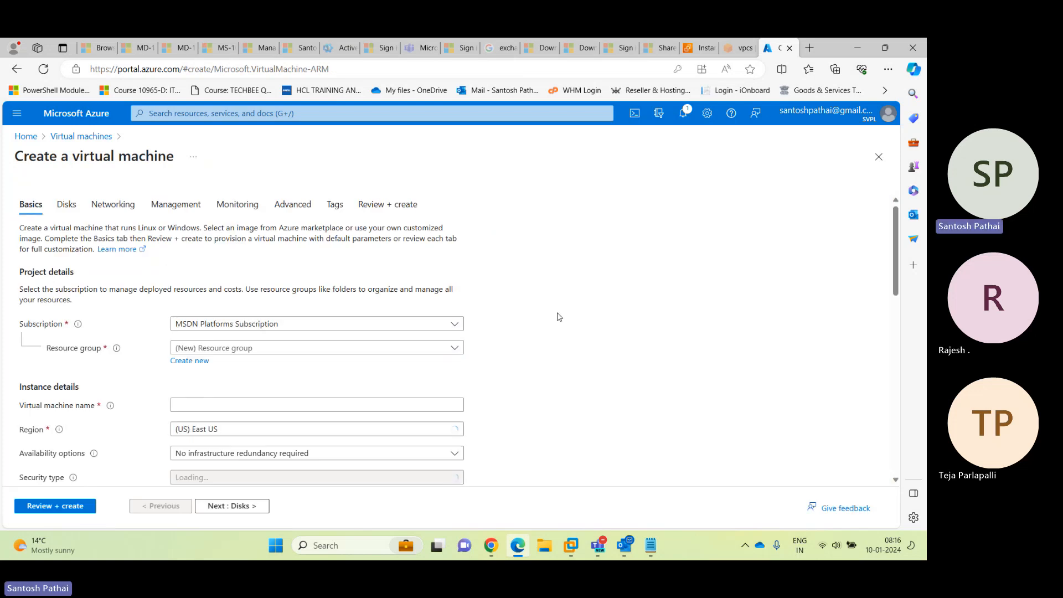
scroll(578, 305, "down", 1)
scroll(579, 305, "down", 1)
left_click(241, 260)
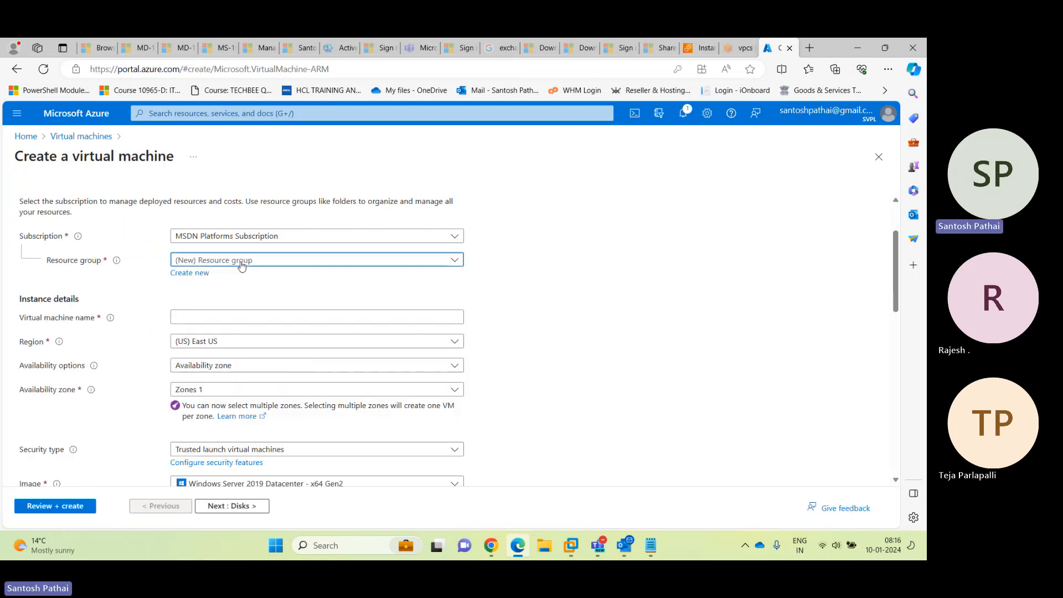
left_click(243, 322)
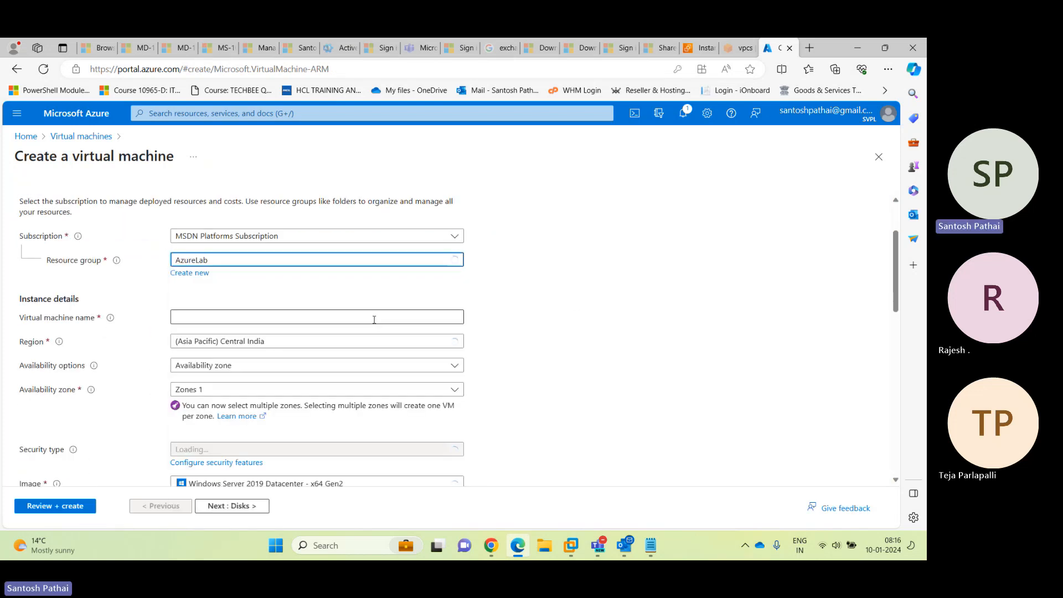
left_click(245, 314)
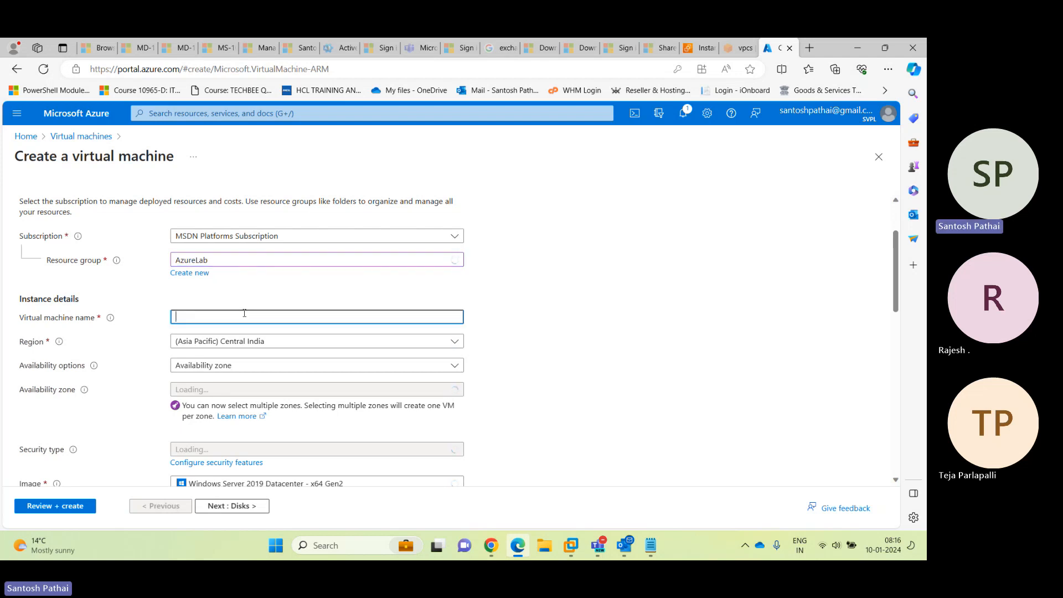
type("Linux")
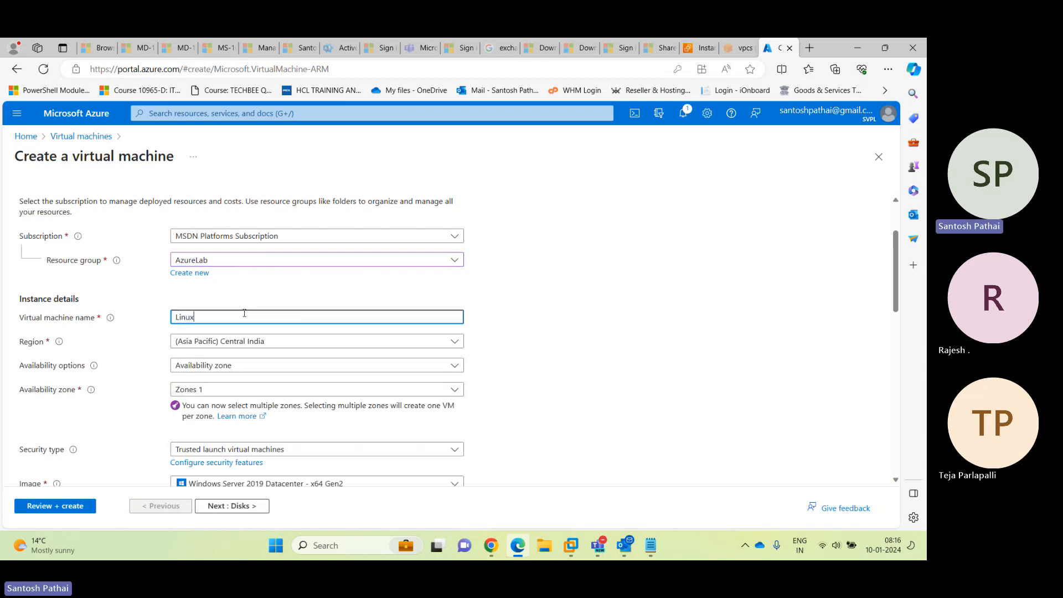
type("WS01")
Set availability to No infrastructure redundancy required and security type to Standard
scroll(245, 315, "down", 1)
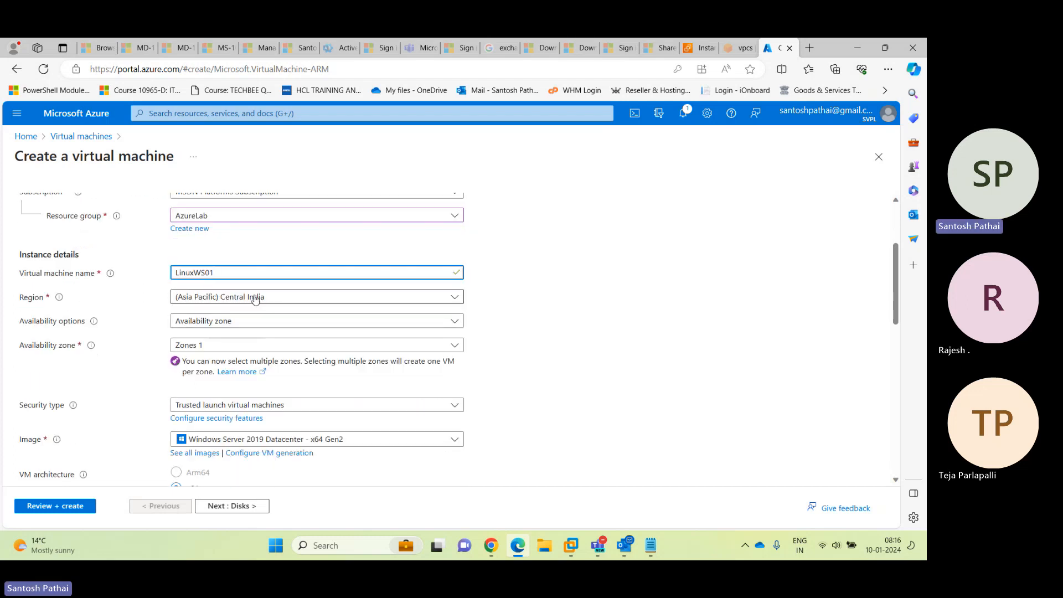
left_click(202, 321)
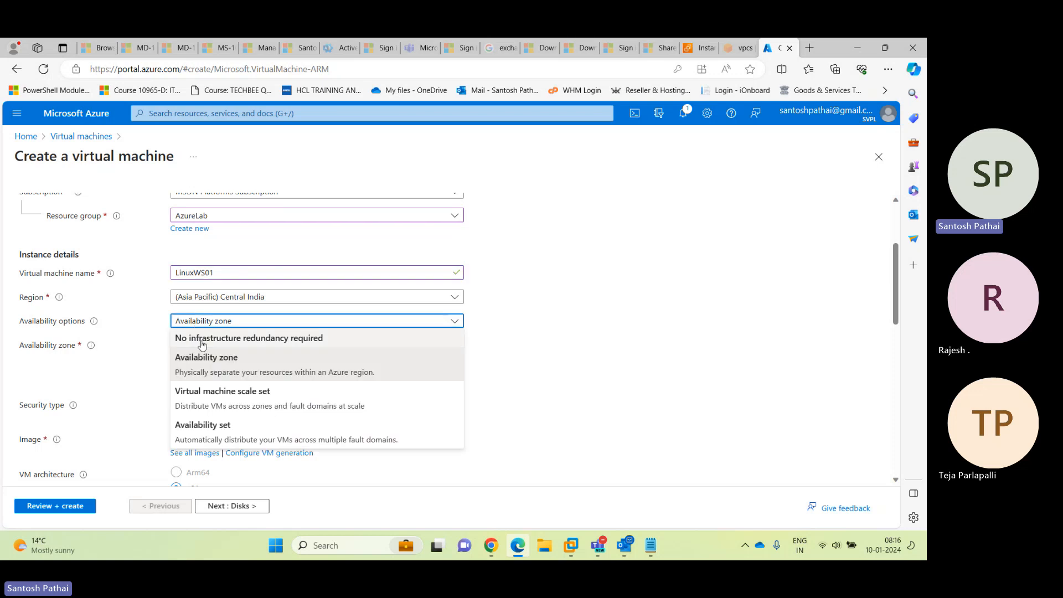
left_click(202, 340)
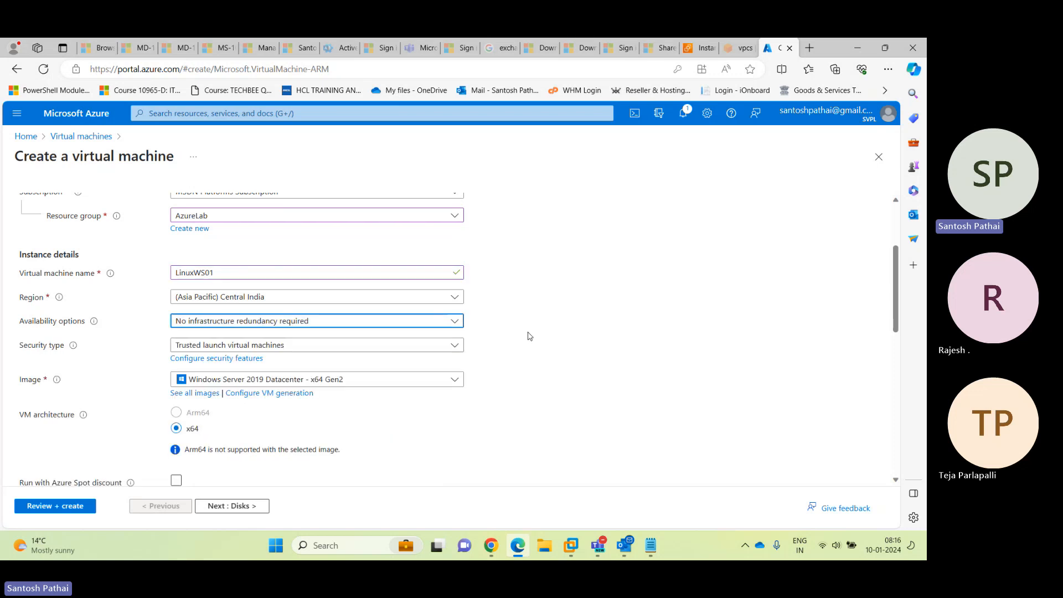
scroll(529, 335, "down", 3)
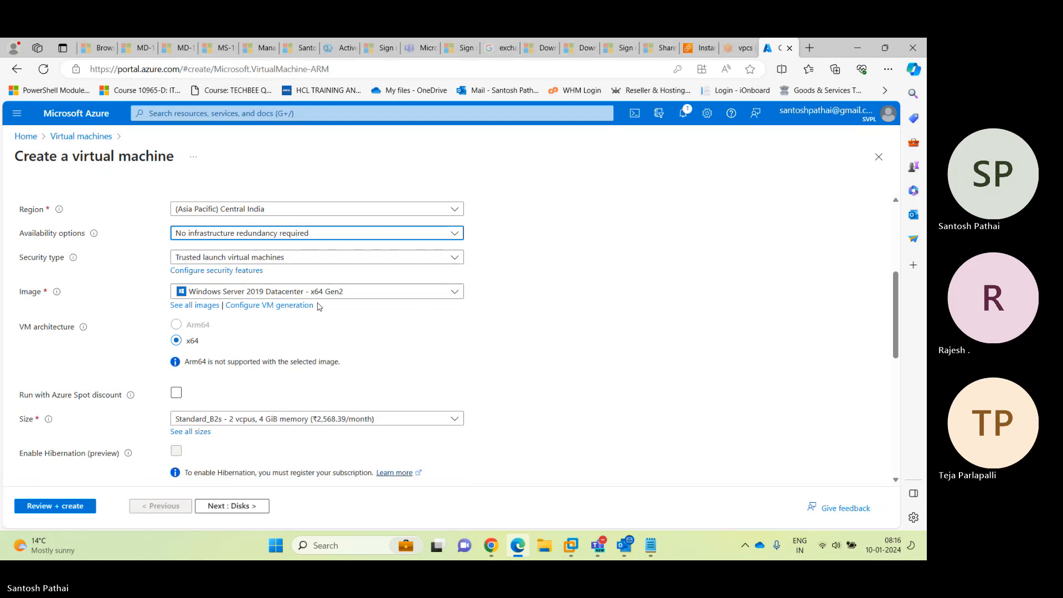
left_click(257, 259)
left_click(258, 282)
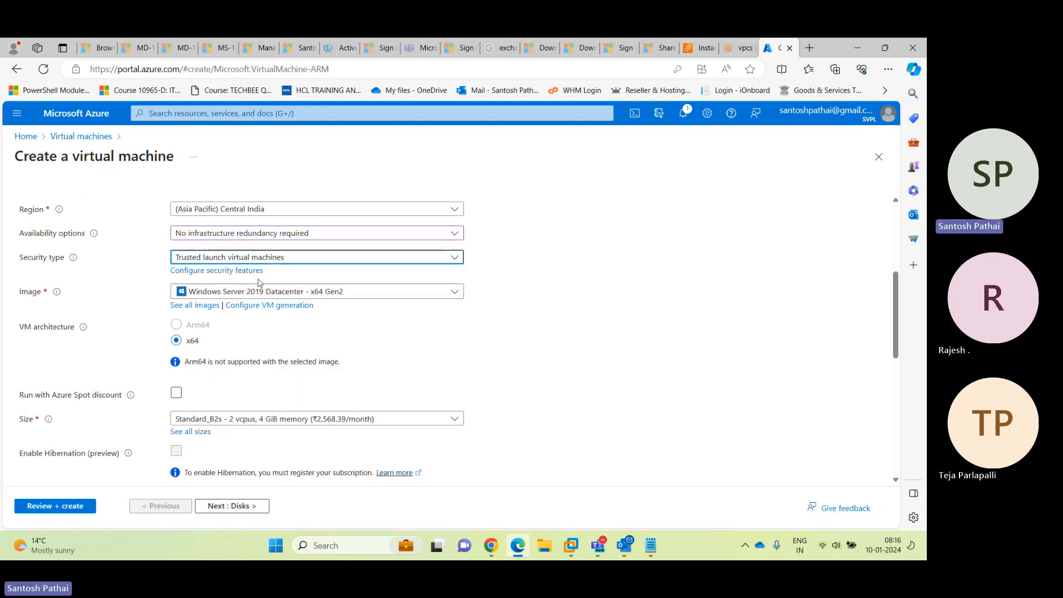
Select the Ubuntu Server 22.04 LTS - x64 Gen2 image for the VM
left_click(455, 282)
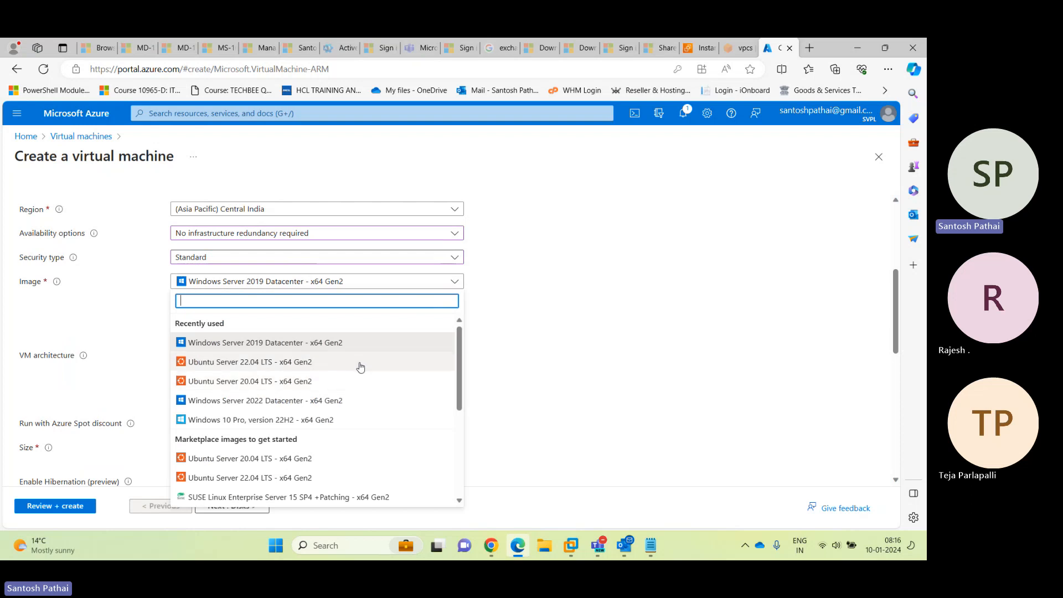
left_click(283, 365)
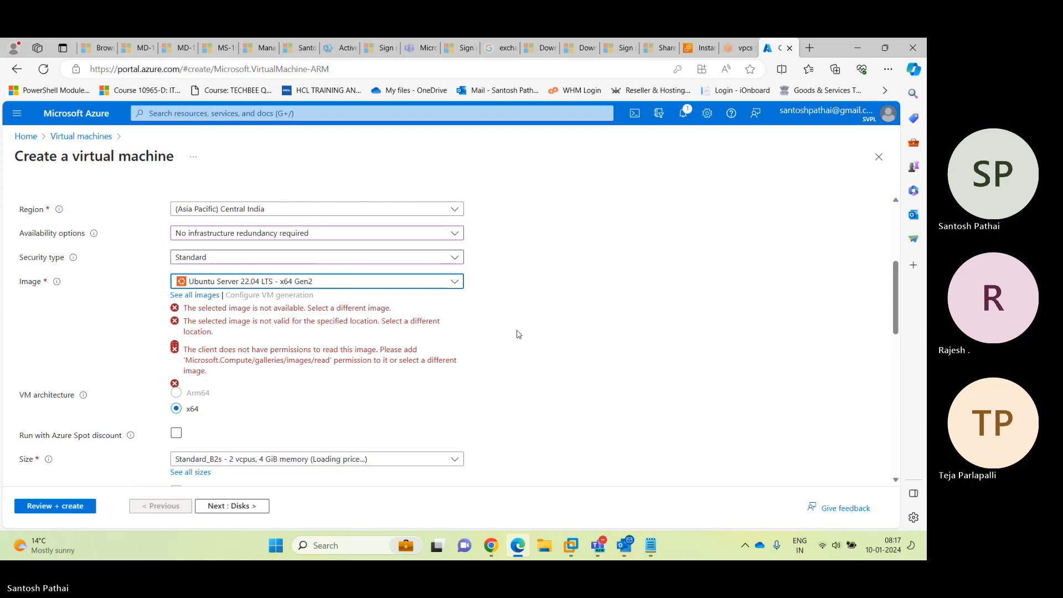
scroll(387, 343, "down", 3)
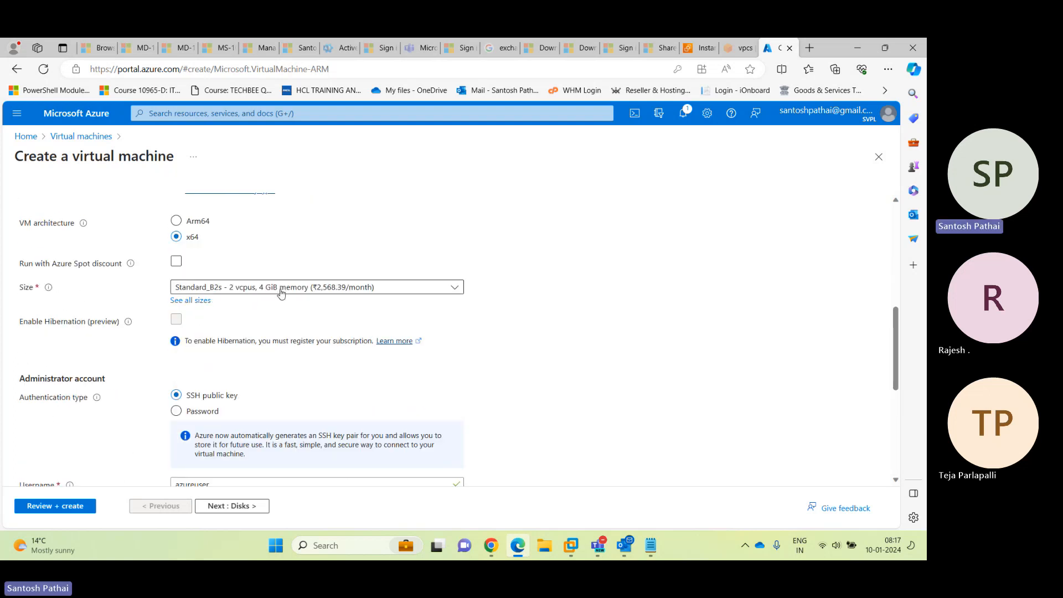
scroll(332, 357, "down", 1)
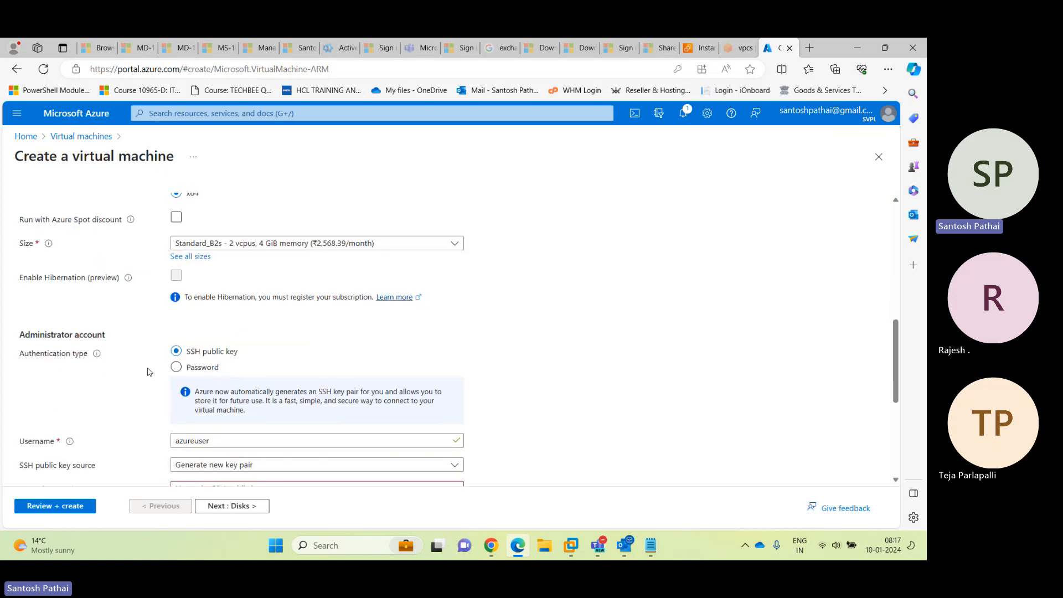
Switch authentication to Password and enter the administrator username
left_click(177, 366)
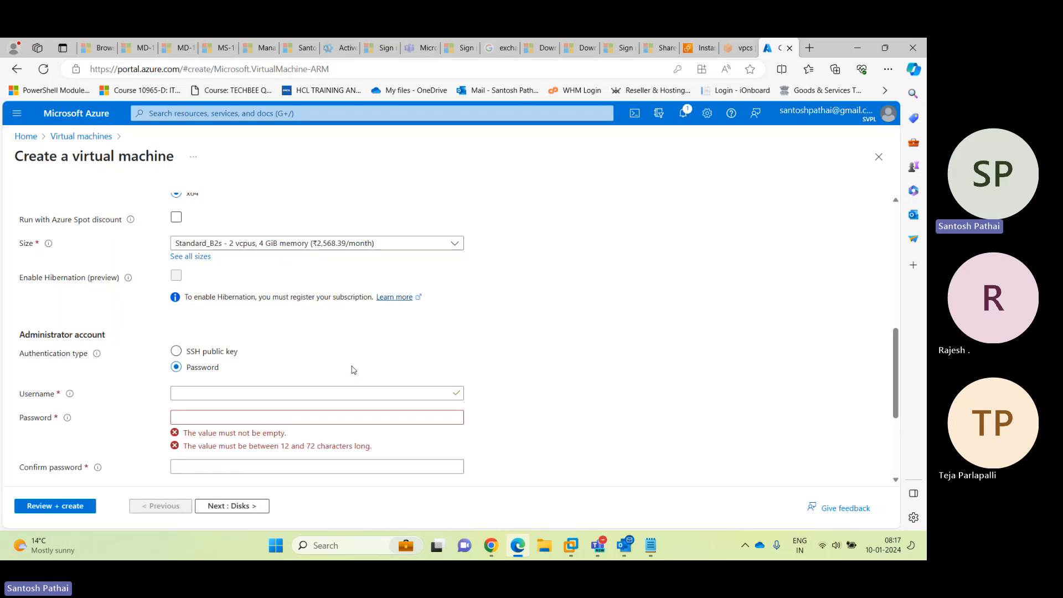
scroll(353, 370, "down", 2)
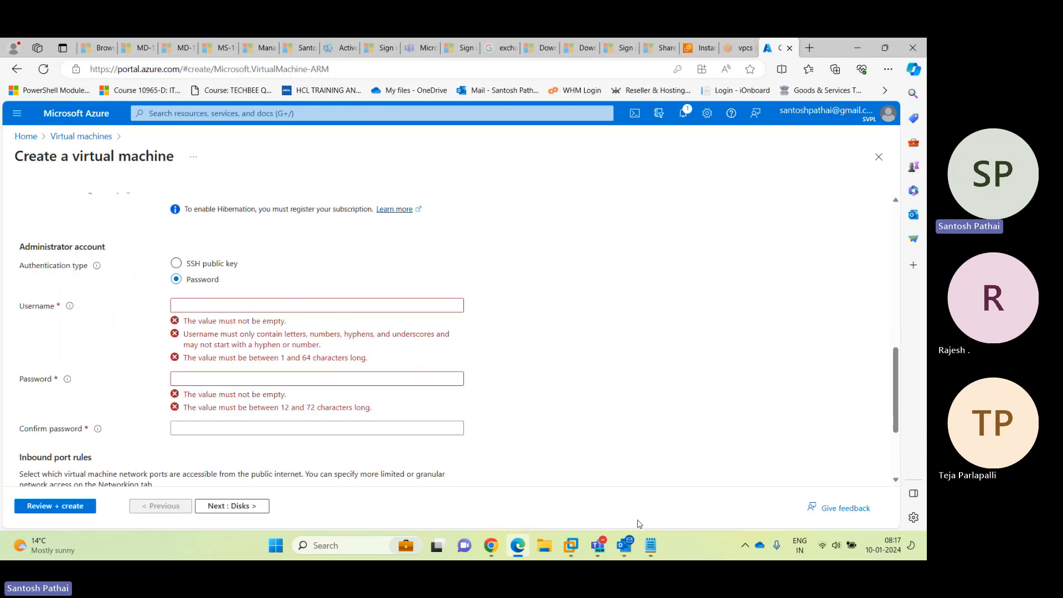
left_click(651, 545)
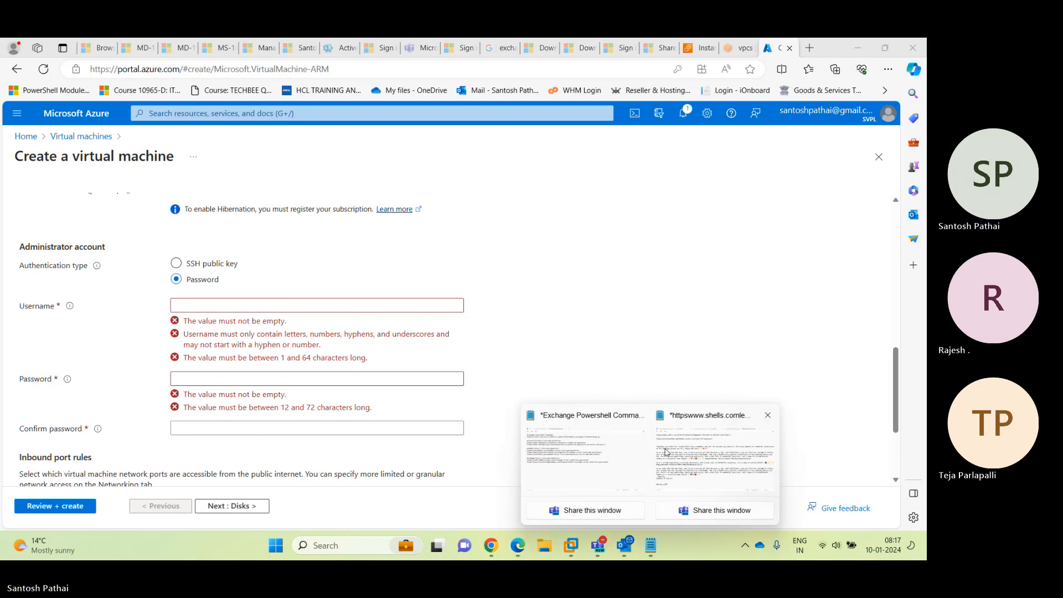
left_click(216, 306)
type("spad")
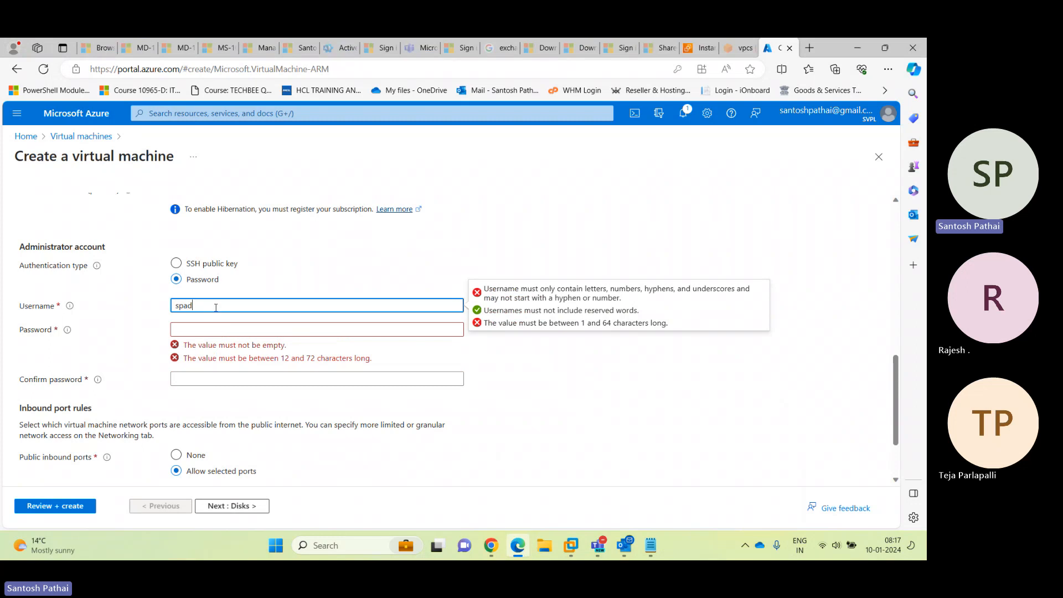
type("min")
key("Tab")
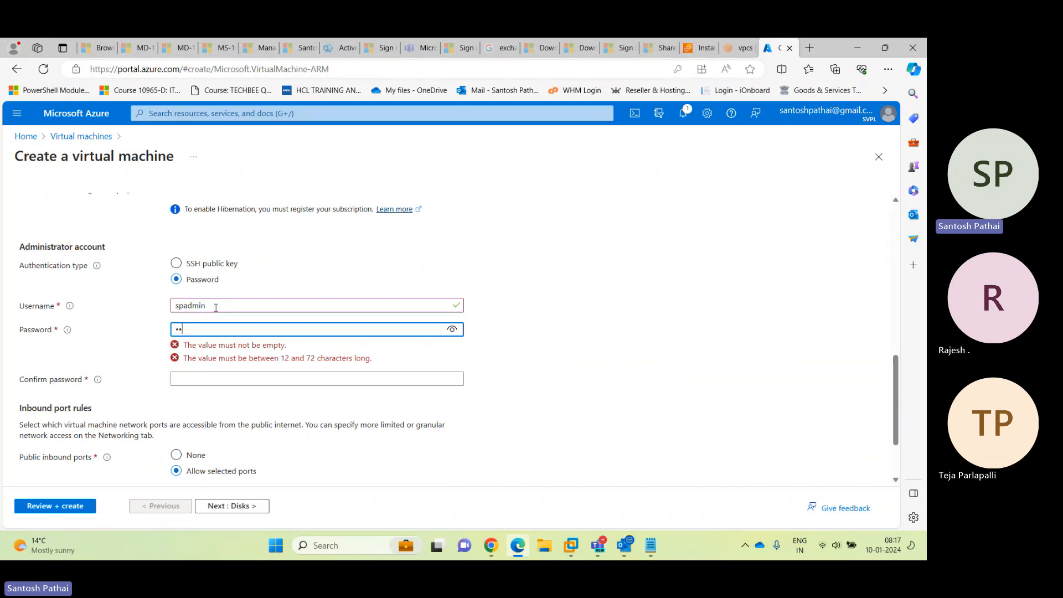
Enter the administrator password and a matching confirmation password
type("••••••••••••••")
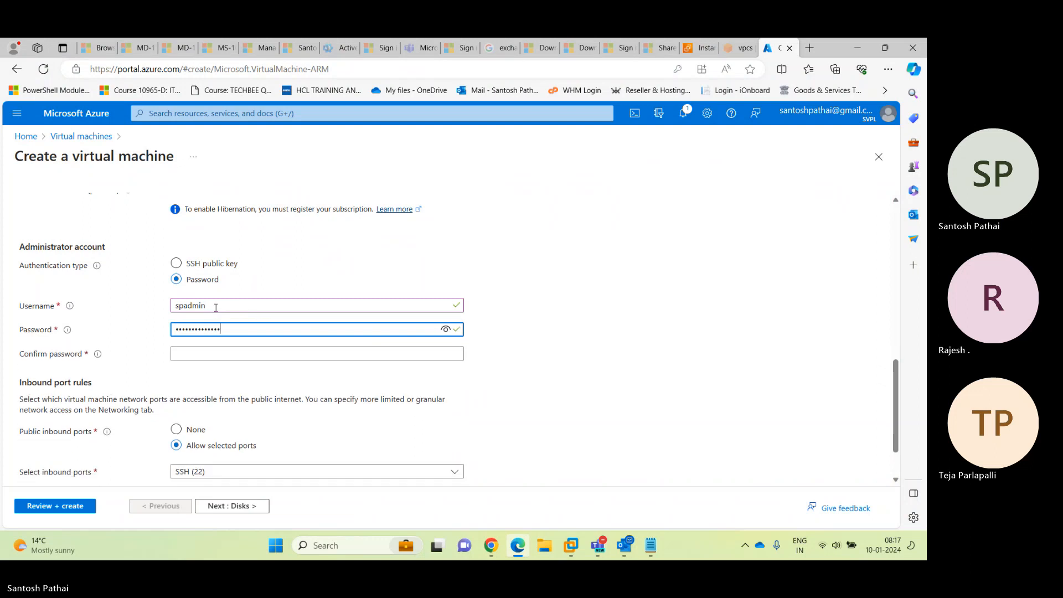
key("Tab")
type("•••••")
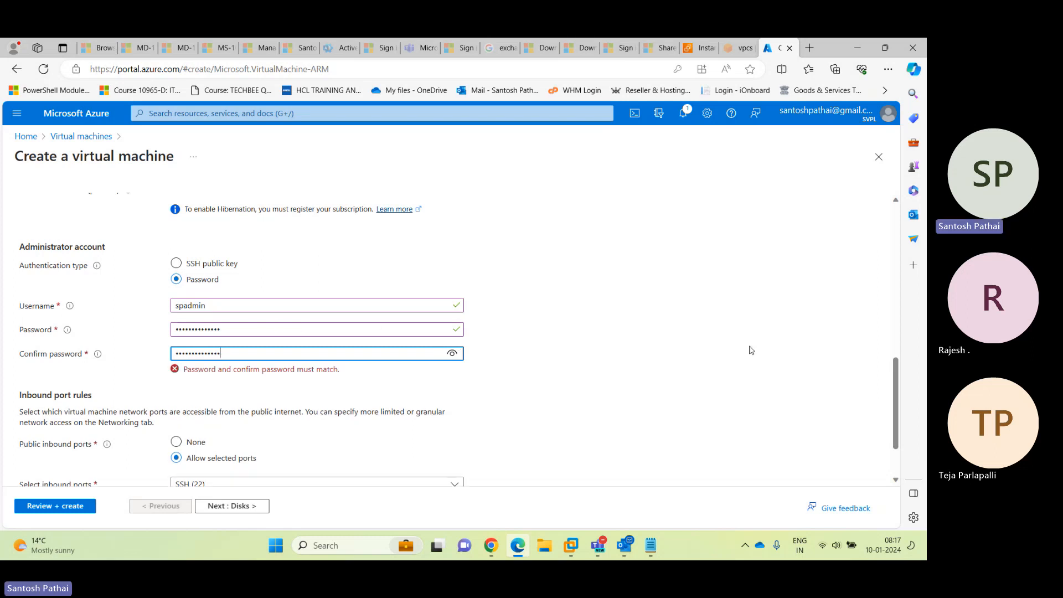
left_click_drag(239, 323, 108, 326)
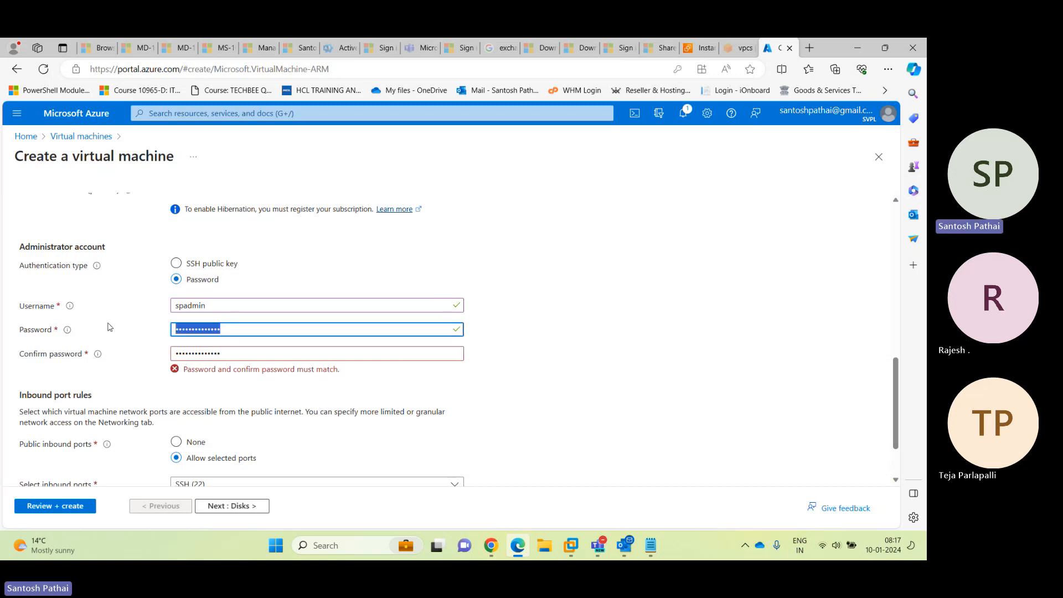
type("•••••••••••")
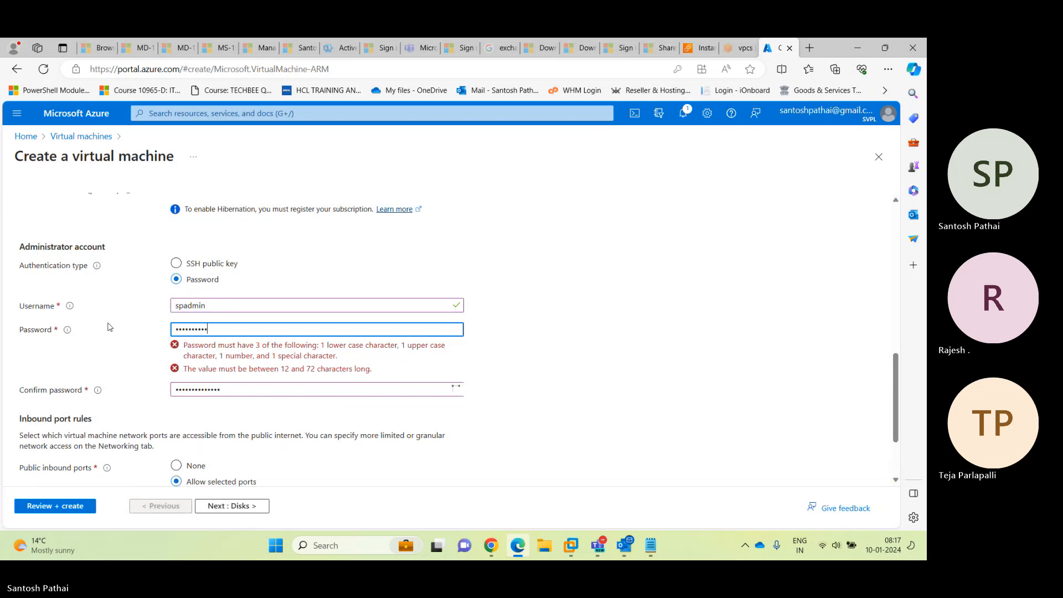
type("•••")
key("Tab")
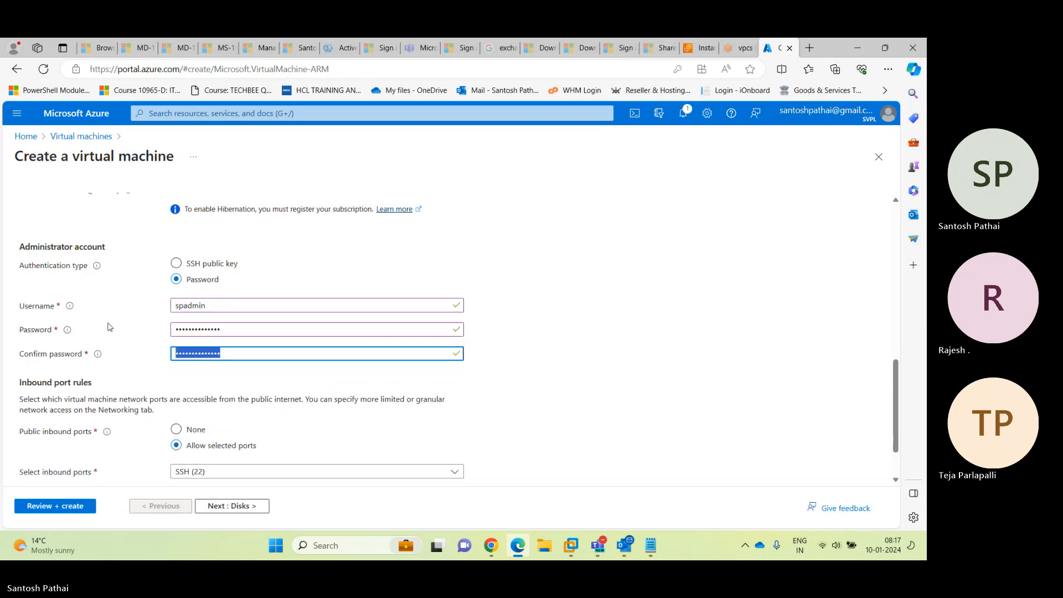
type("•••••••••")
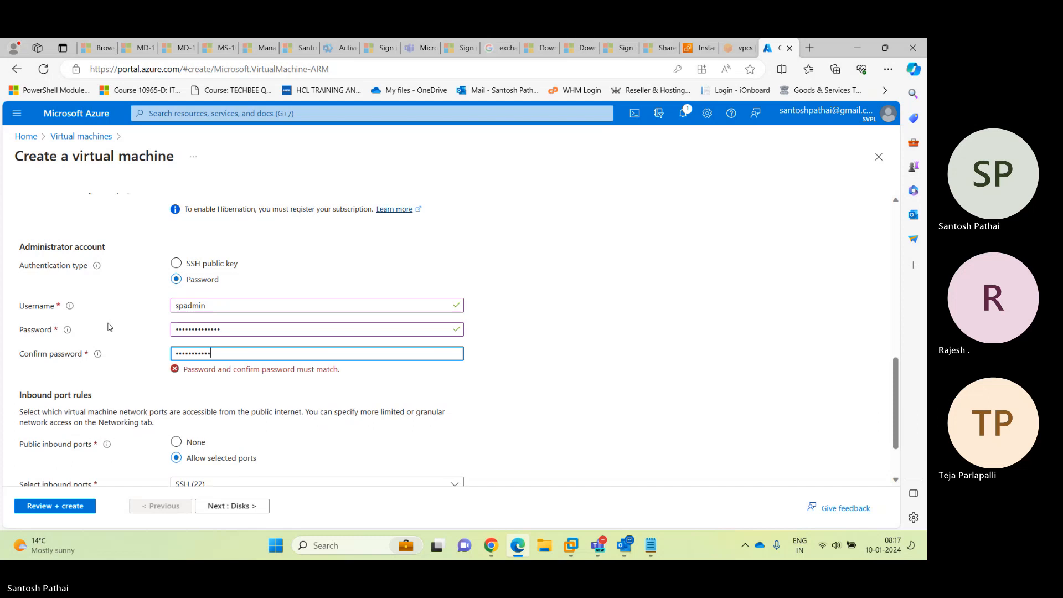
type("•••••")
key("Tab")
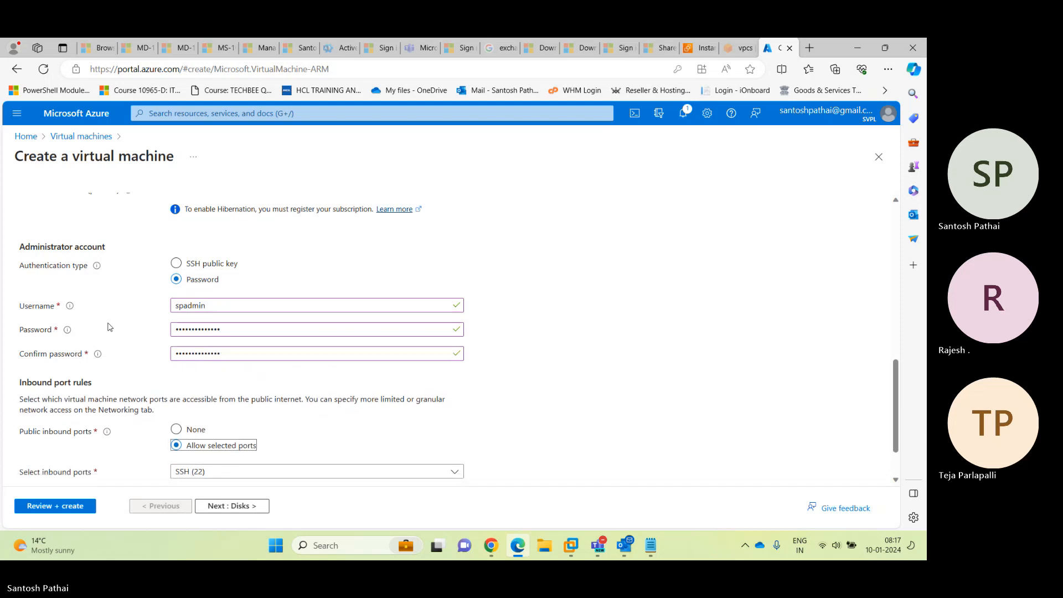
scroll(116, 338, "down", 1)
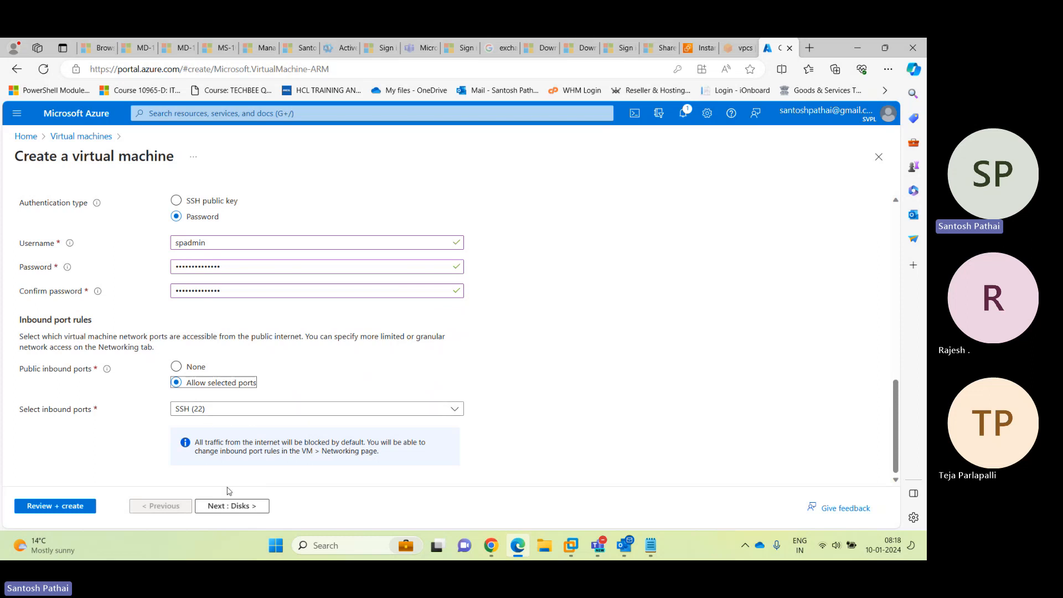
On the Disks tab, make the OS disk Standard SSD (locally-redundant storage)
left_click(227, 506)
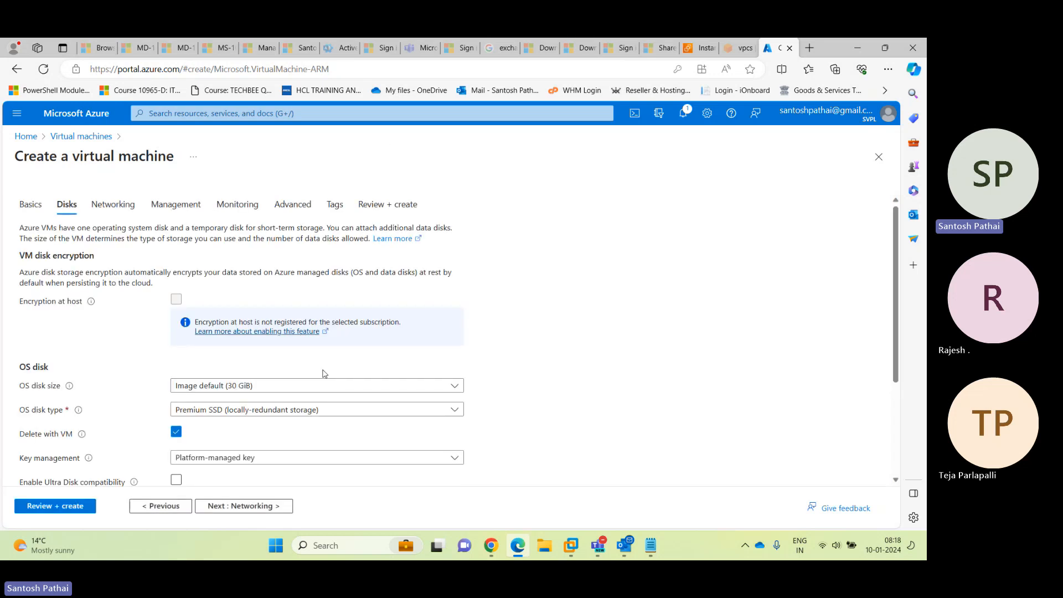
scroll(325, 374, "down", 1)
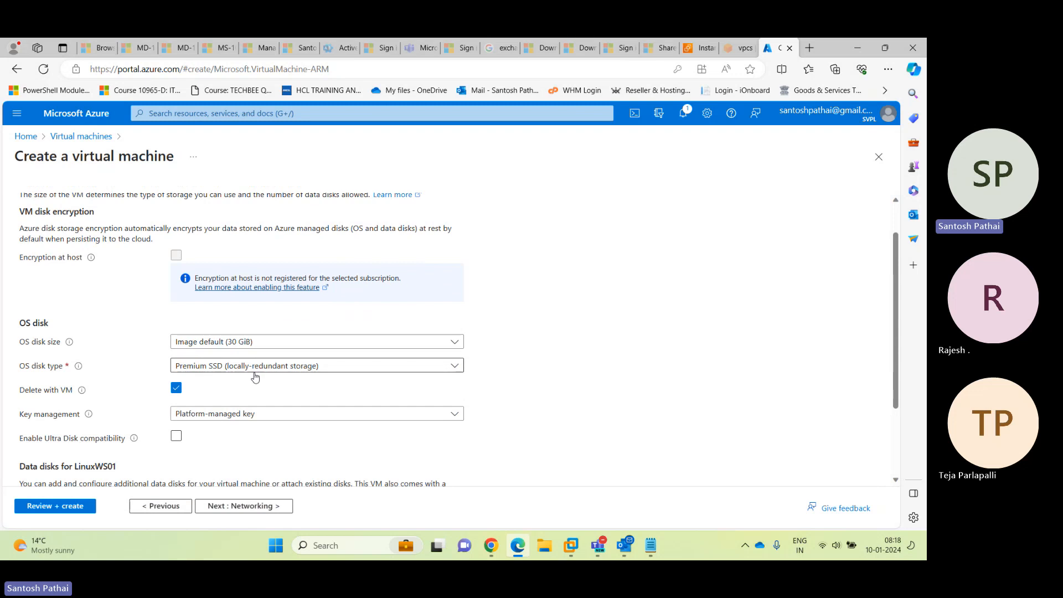
left_click(229, 374)
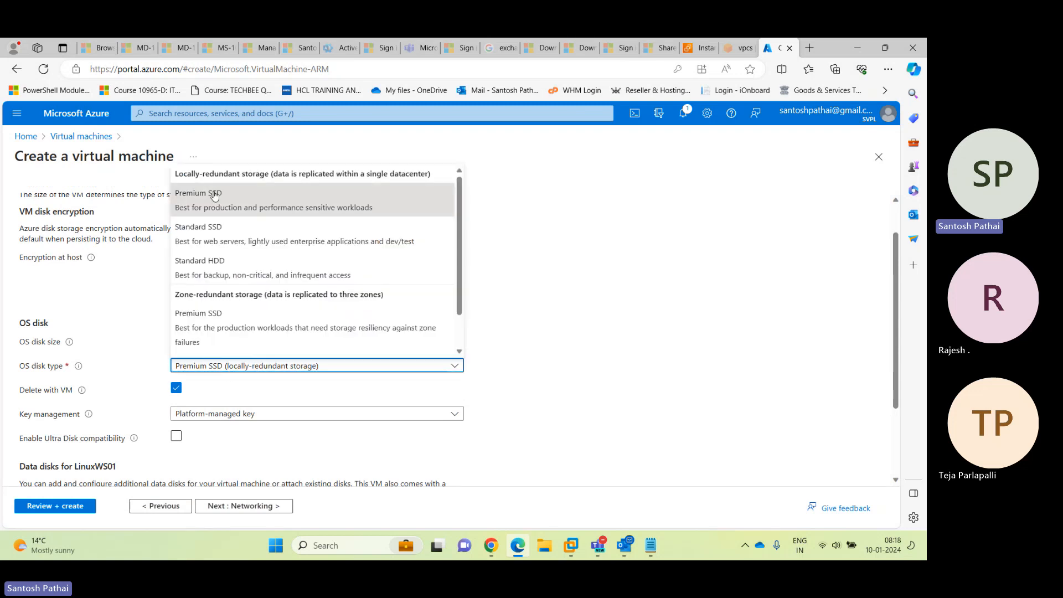
left_click(225, 241)
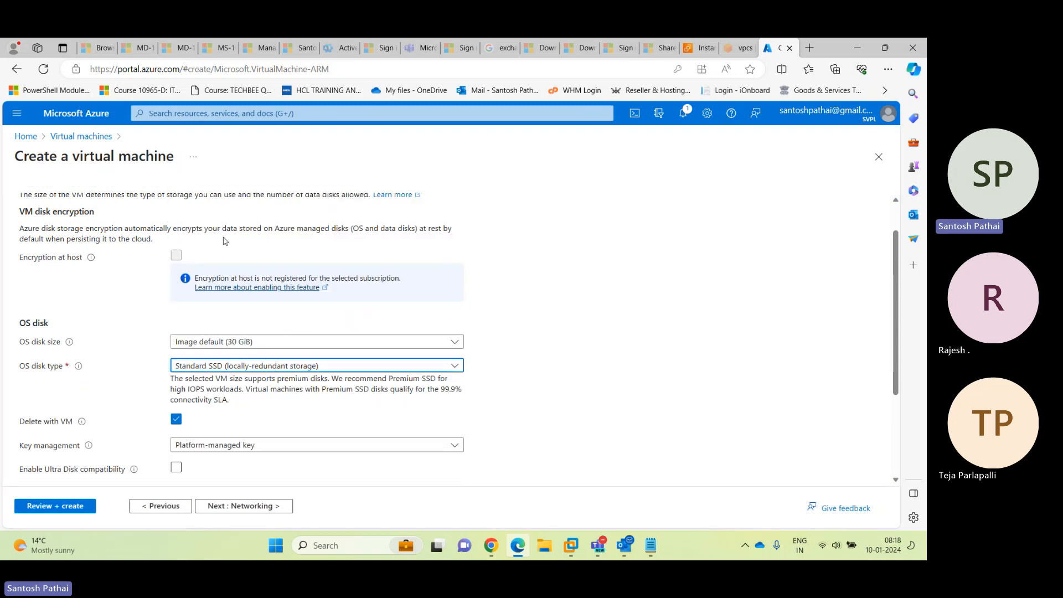
scroll(448, 340, "down", 3)
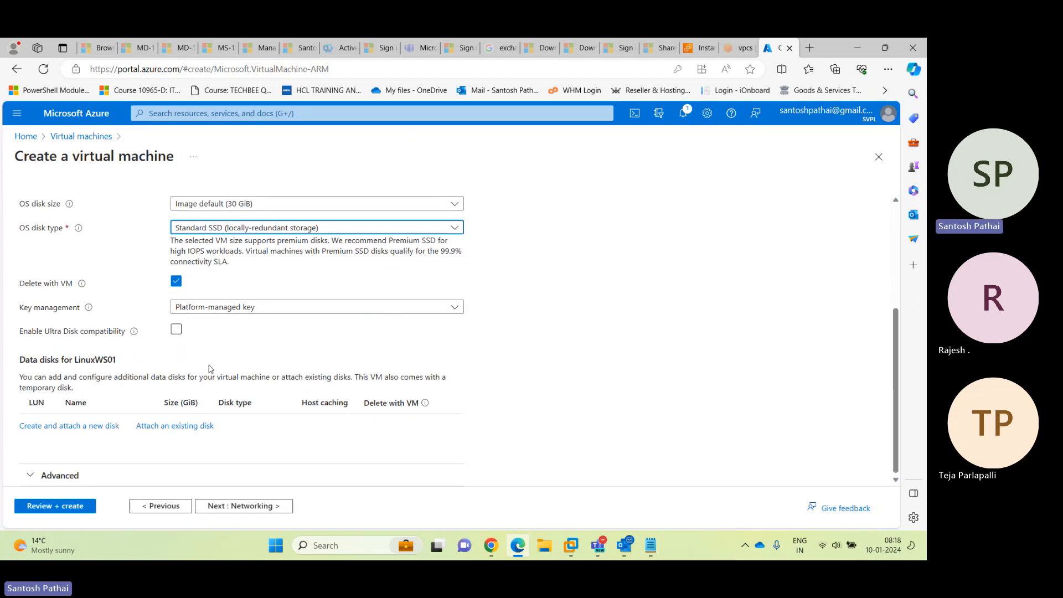
left_click(229, 506)
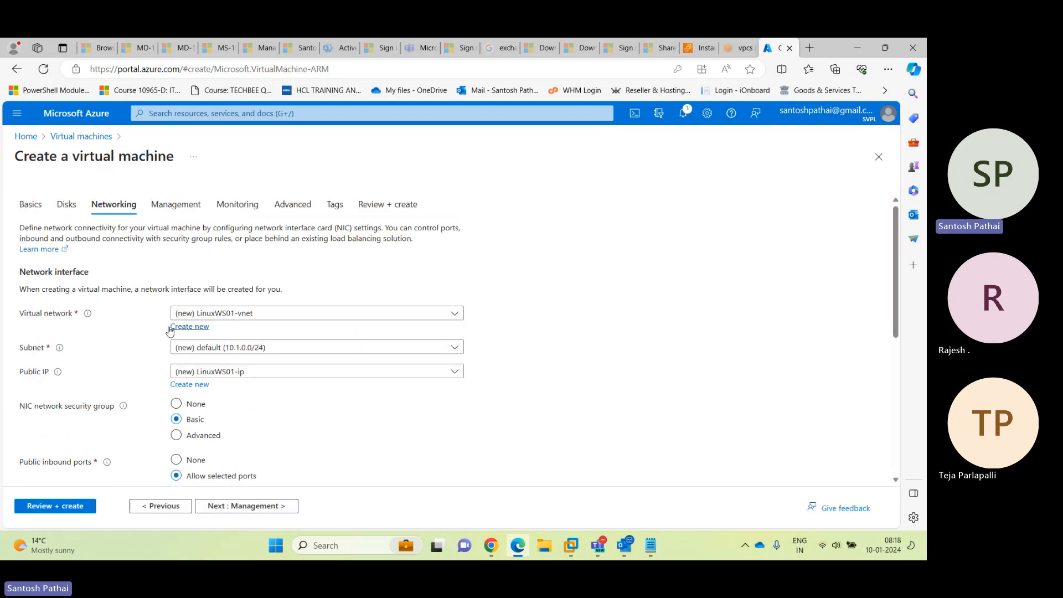
Keep (new) LinuxWS01-vnet and delete the public IP and NIC with the VM
left_click(252, 317)
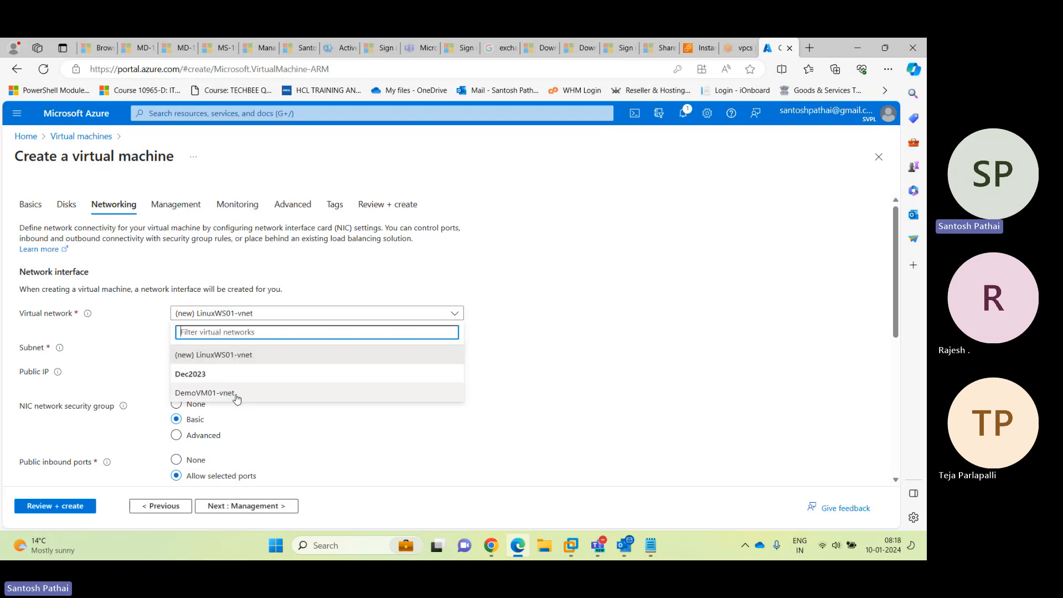
left_click(231, 353)
scroll(493, 283, "down", 2)
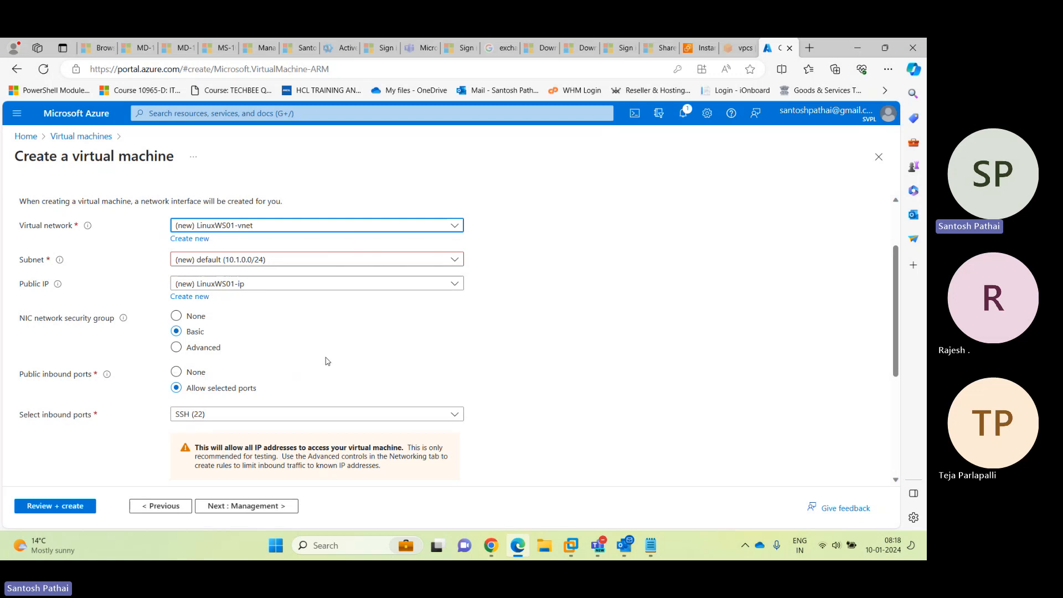
scroll(327, 361, "down", 2)
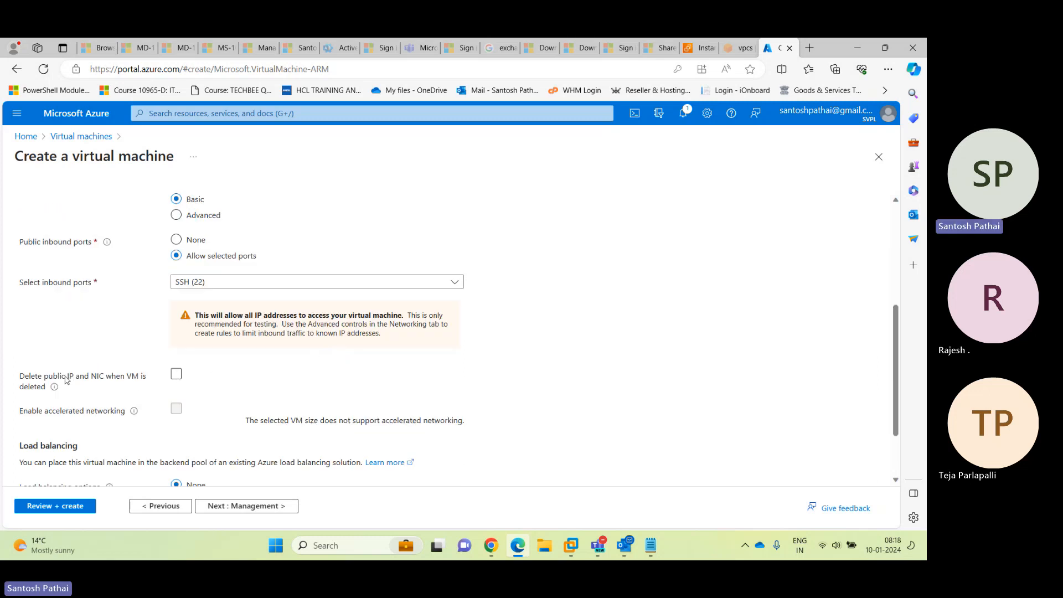
left_click(177, 376)
left_click(178, 379)
scroll(284, 382, "down", 1)
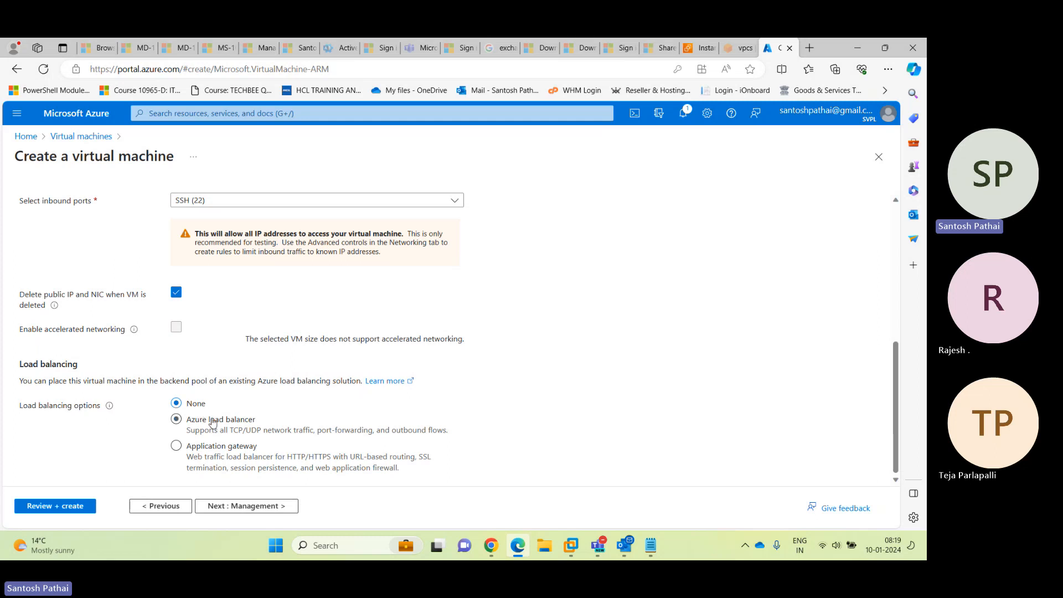
Set the auto-shutdown time zone to (UTC+05:30) Chennai, Kolkata, Mumbai, New Delhi
left_click(243, 505)
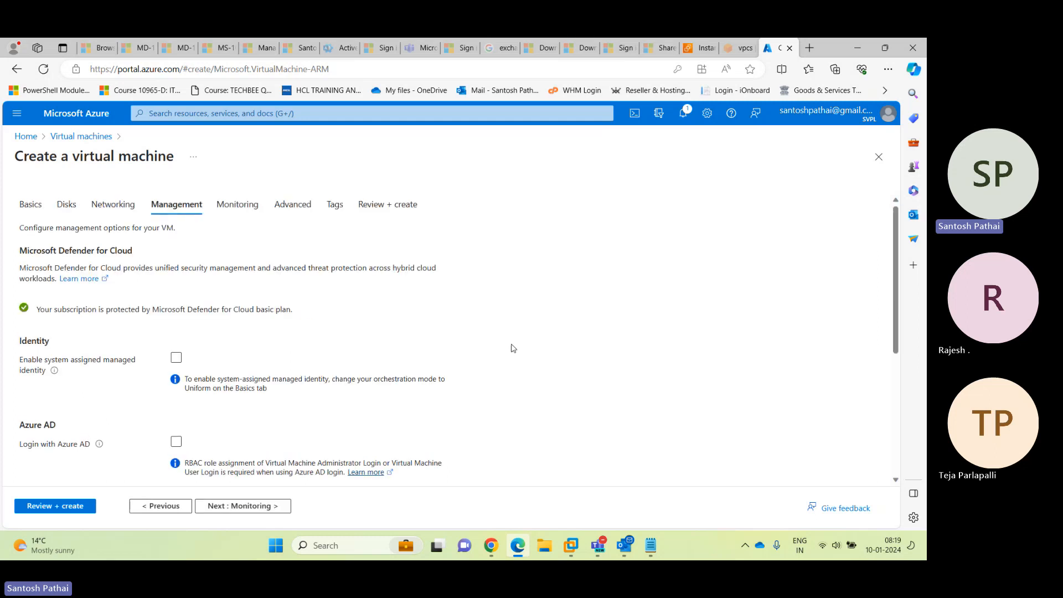
scroll(515, 347, "down", 1)
scroll(515, 347, "down", 5)
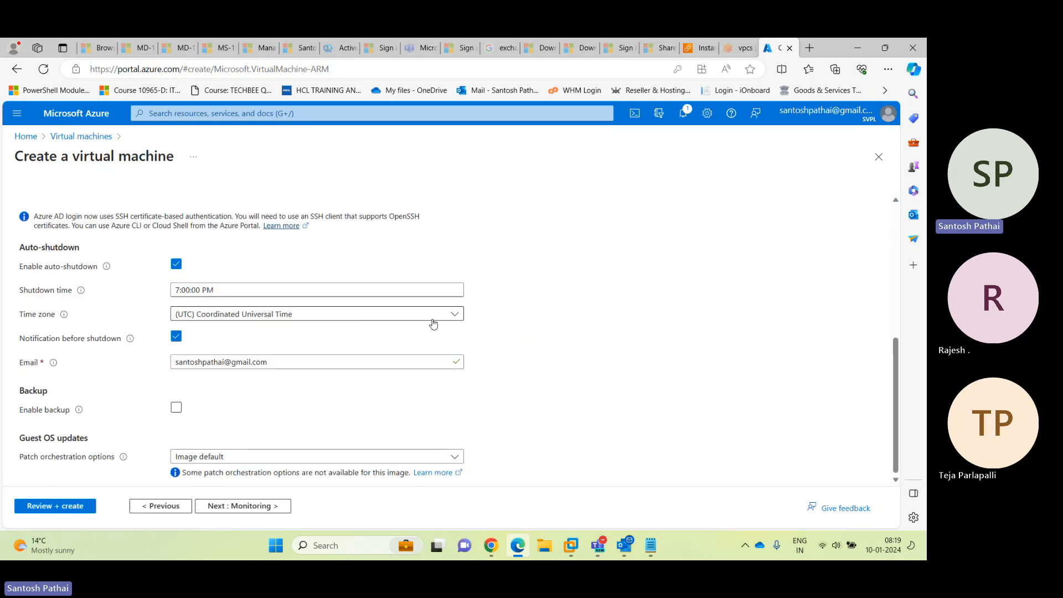
left_click(463, 317)
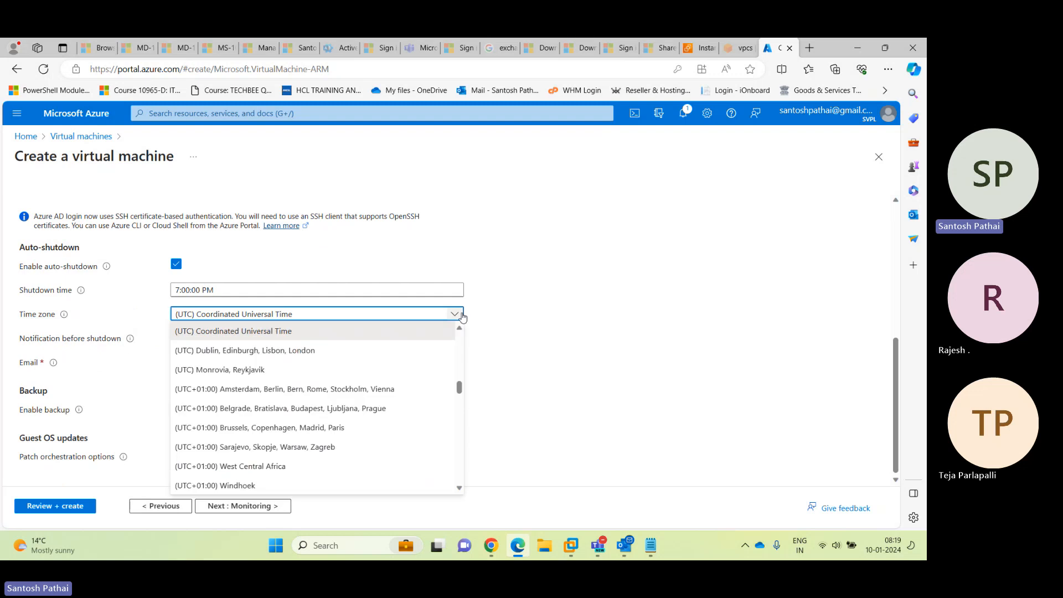
scroll(450, 414, "down", 7)
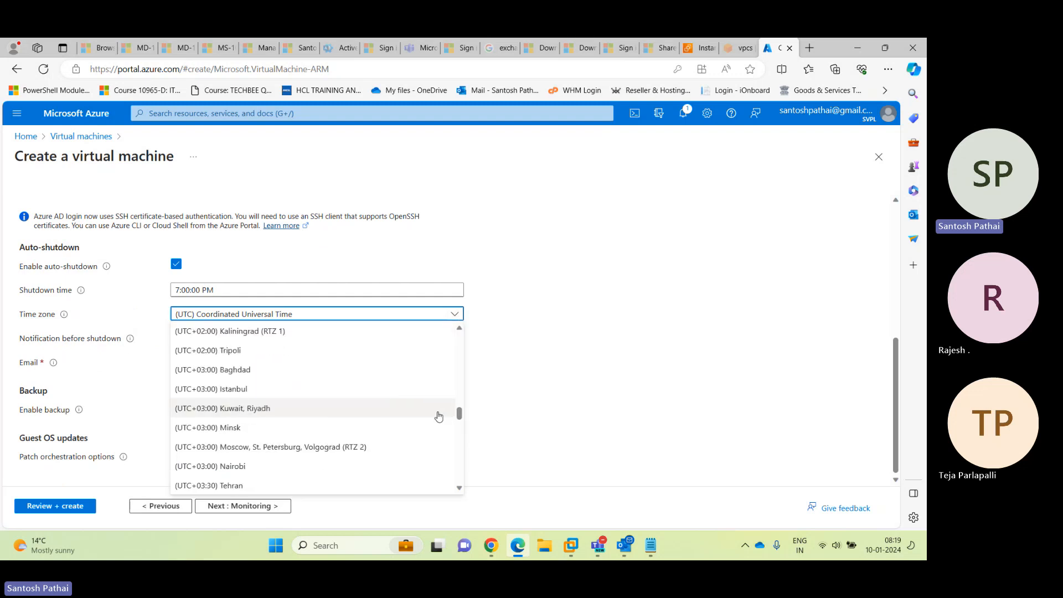
scroll(448, 414, "down", 6)
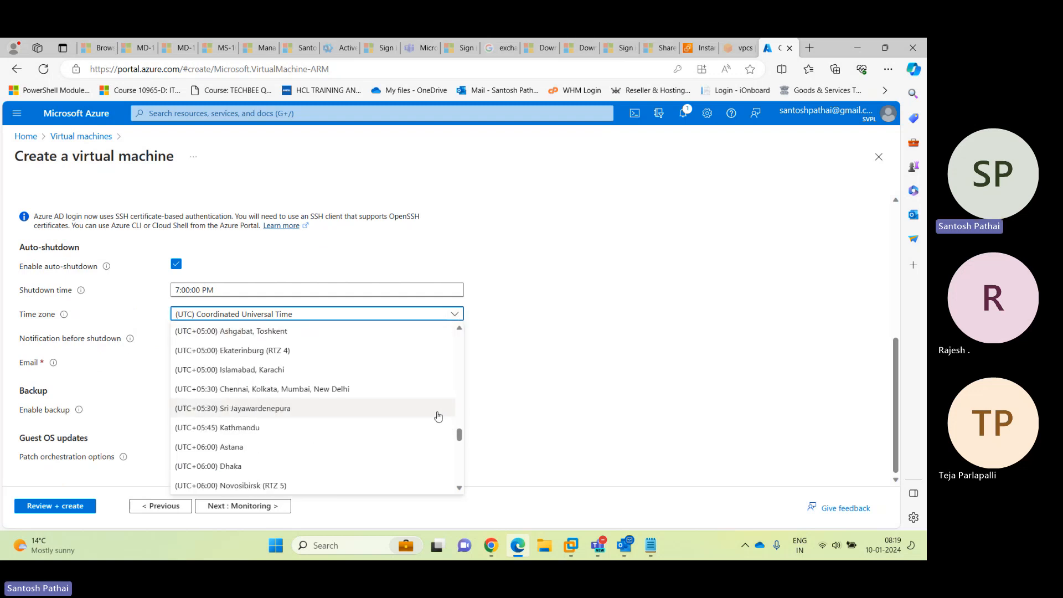
left_click(365, 390)
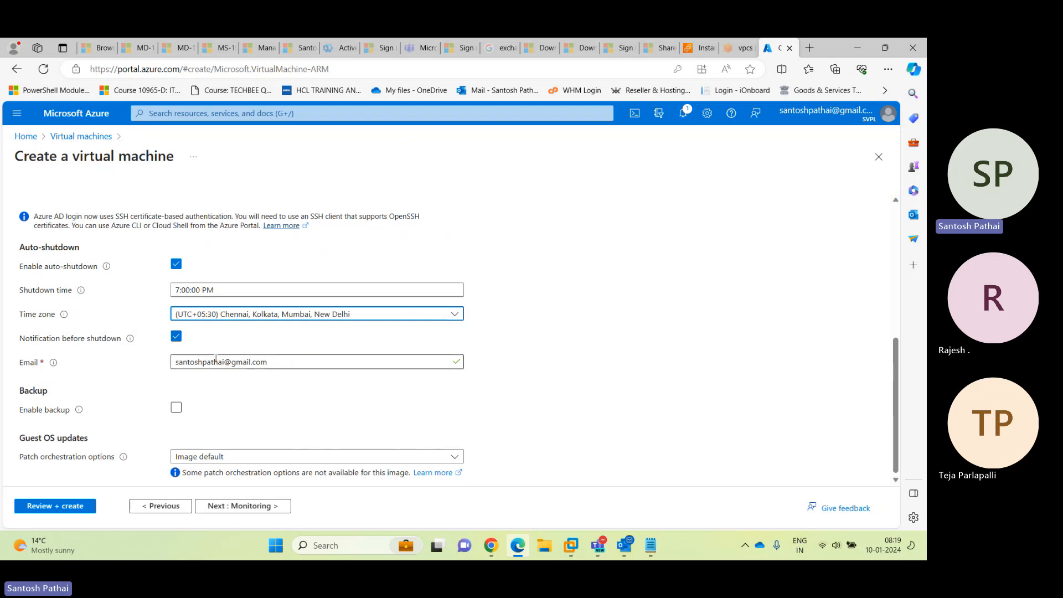
Leave the notification e-mail unchanged and keep patch orchestration on Image default
left_click_drag(268, 361, 71, 362)
left_click(534, 355)
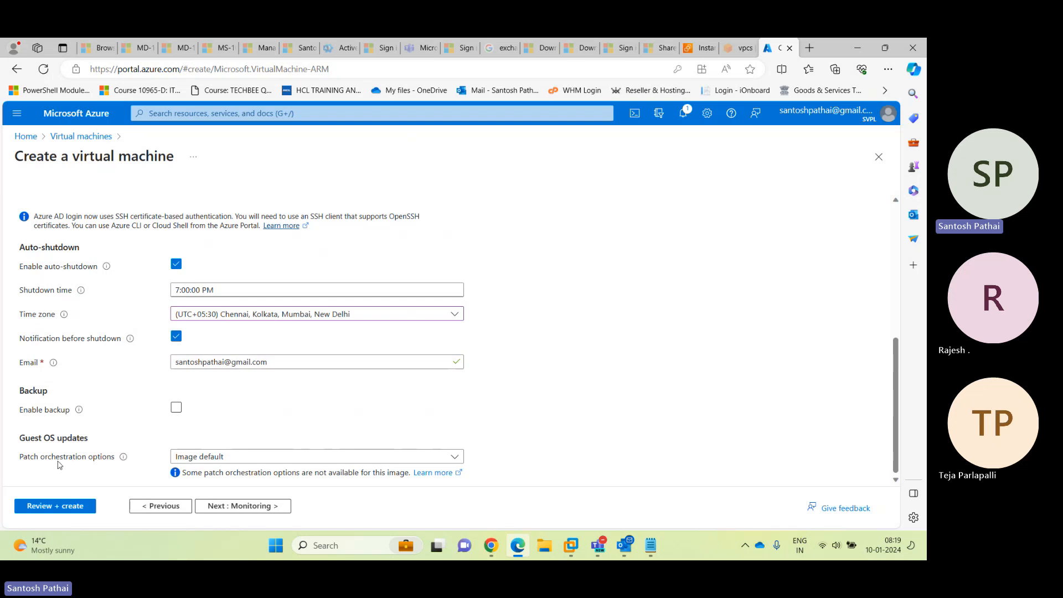
left_click(203, 458)
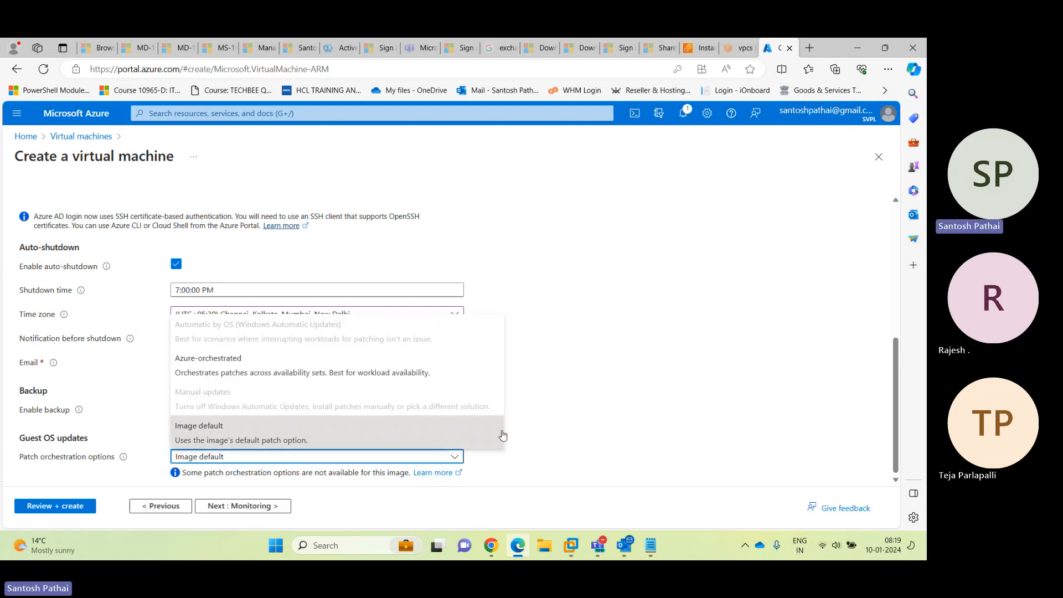
left_click(554, 419)
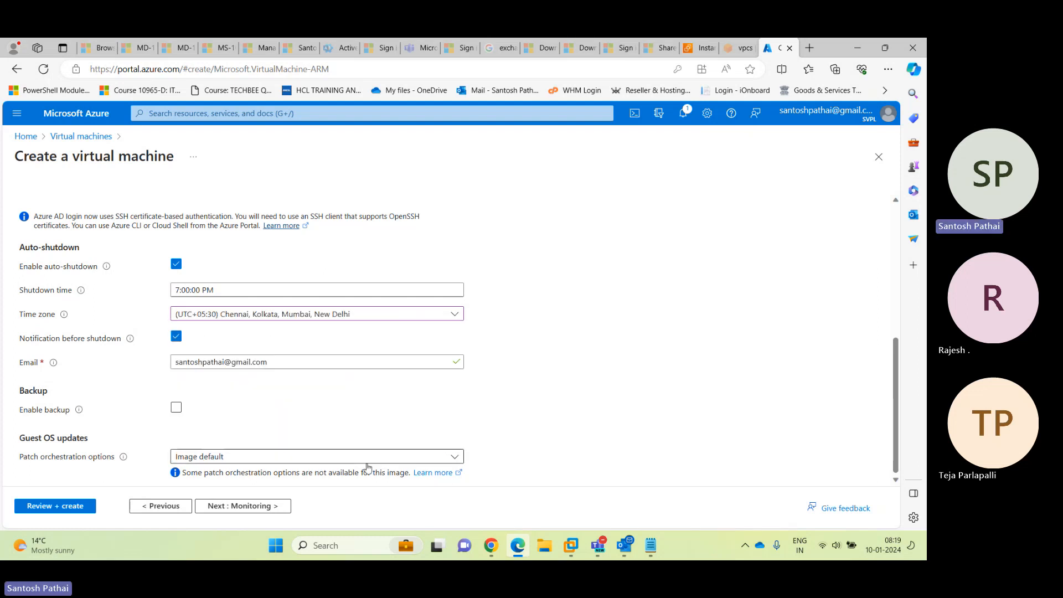
left_click(257, 506)
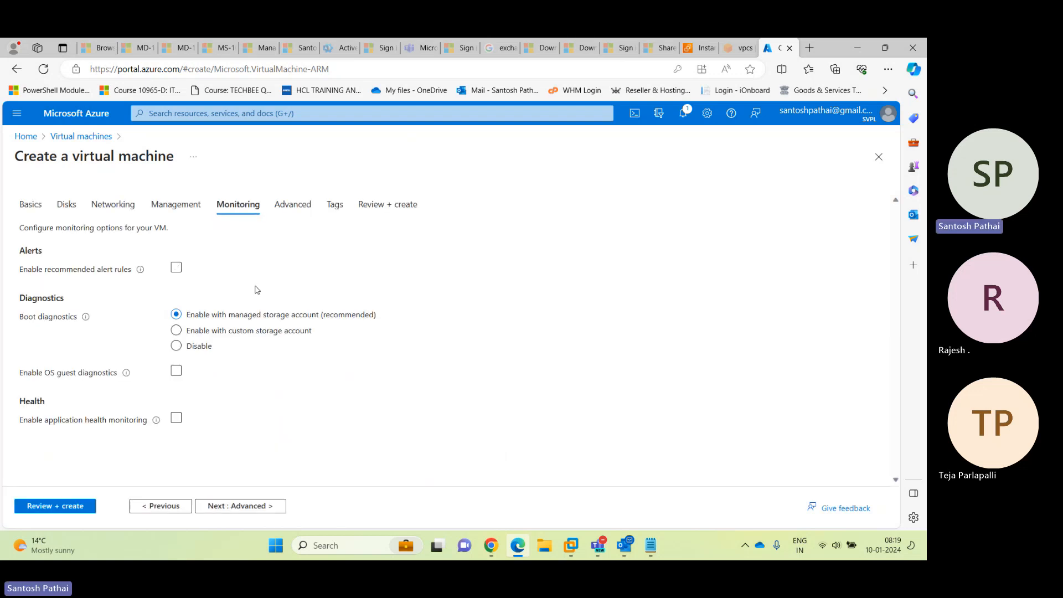
Skip the Advanced and Tags tabs unchanged and go to Review + create
left_click(240, 506)
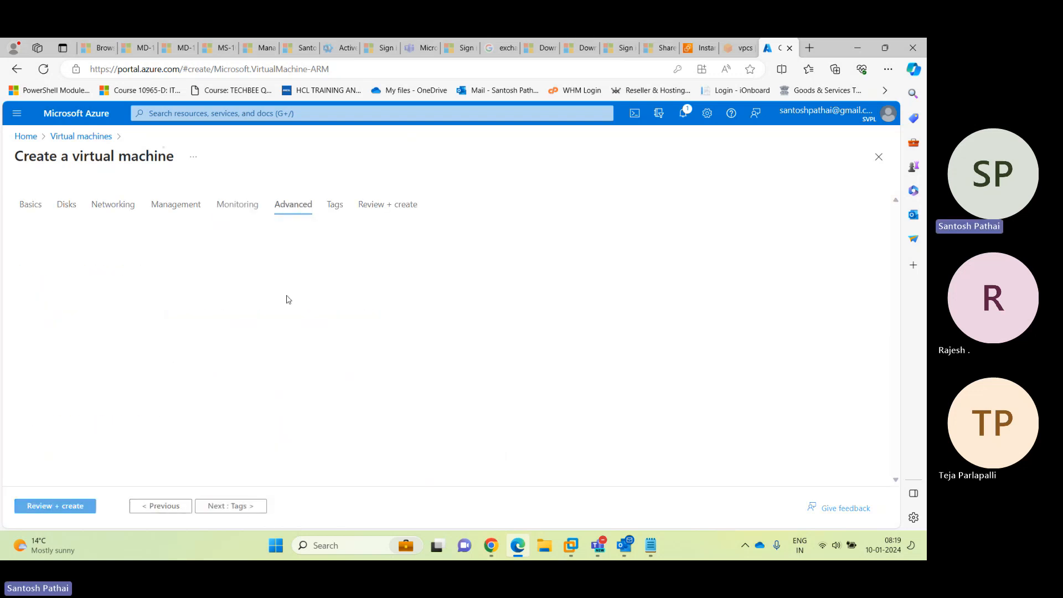
left_click(245, 506)
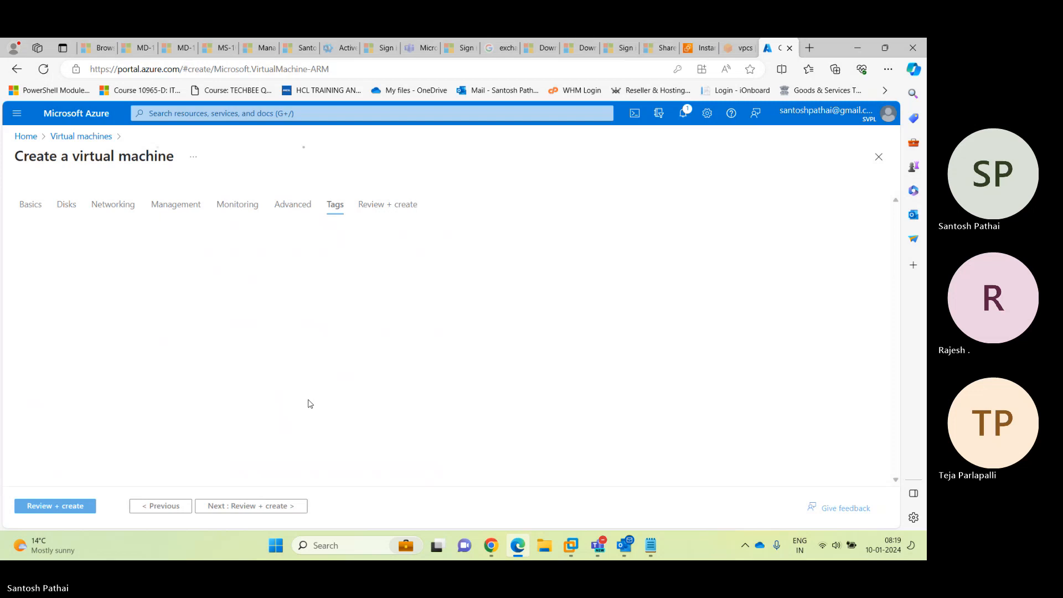
left_click(71, 506)
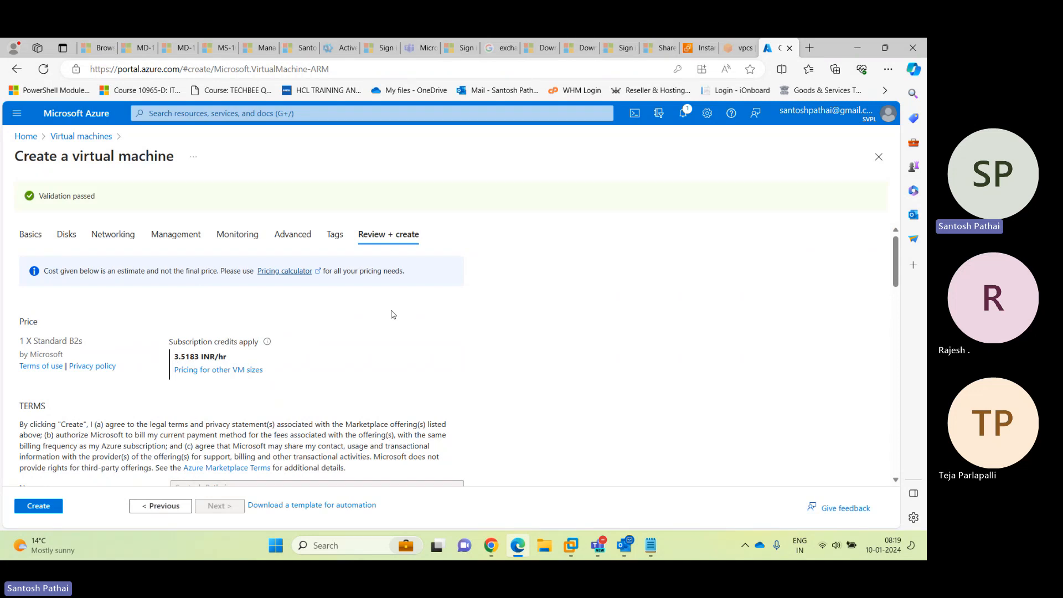
Review the validated LinuxWS01 summary and create the virtual machine
scroll(392, 315, "down", 5)
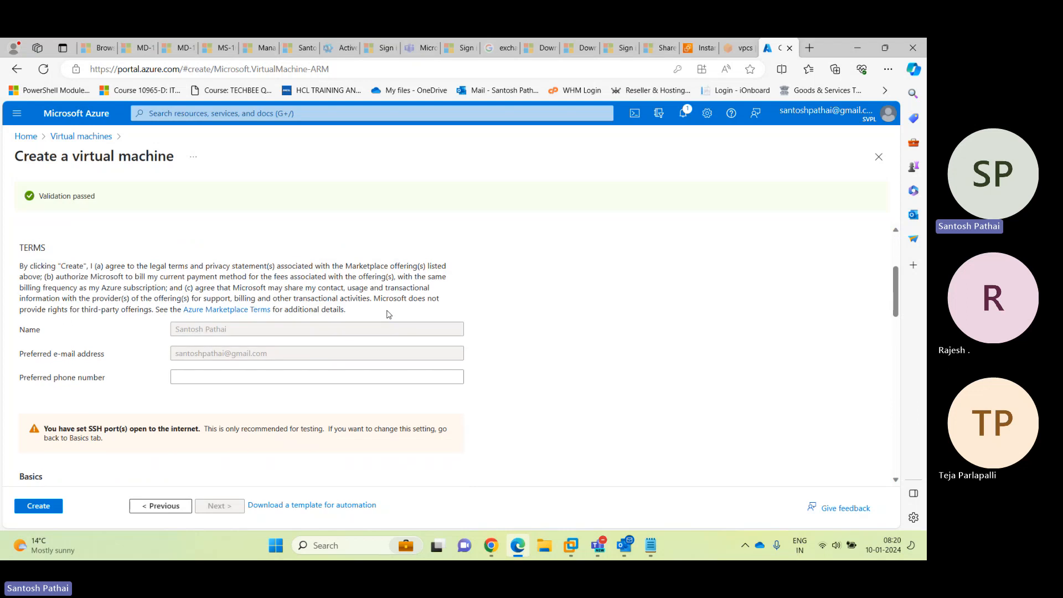
scroll(389, 314, "up", 4)
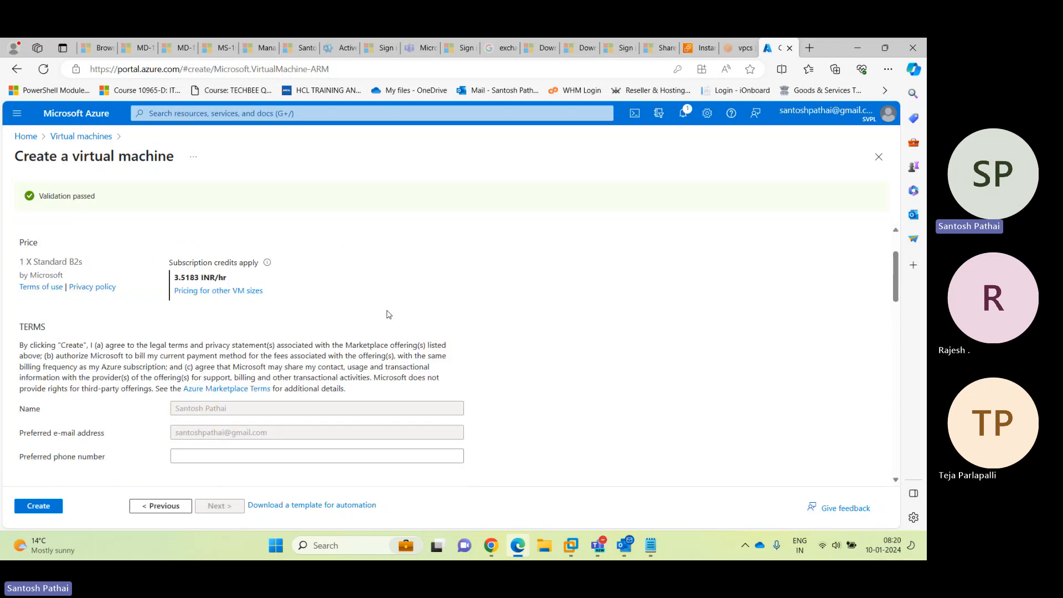
scroll(382, 315, "down", 2)
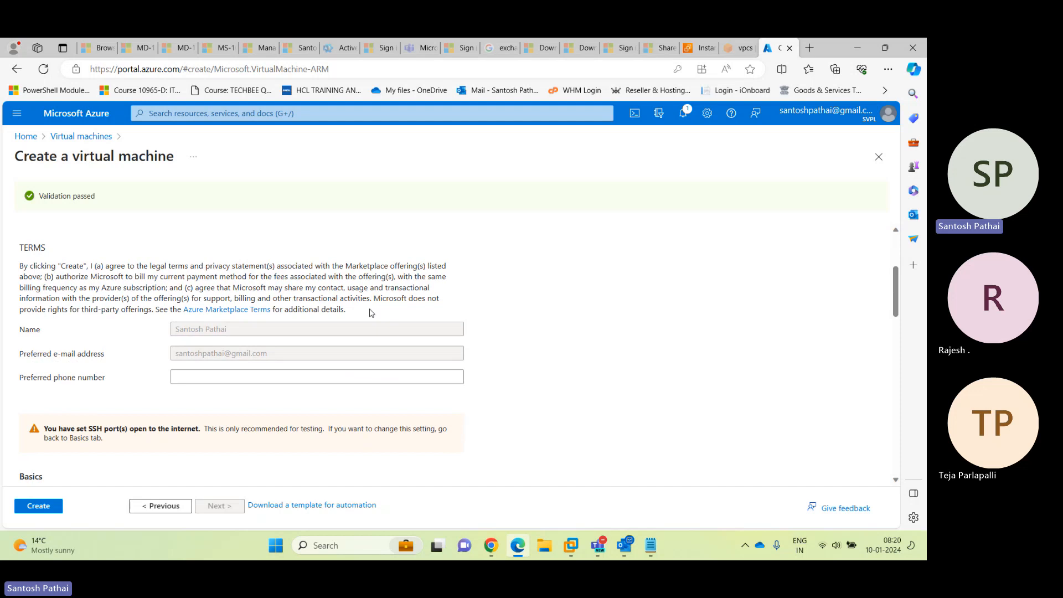
scroll(287, 361, "down", 3)
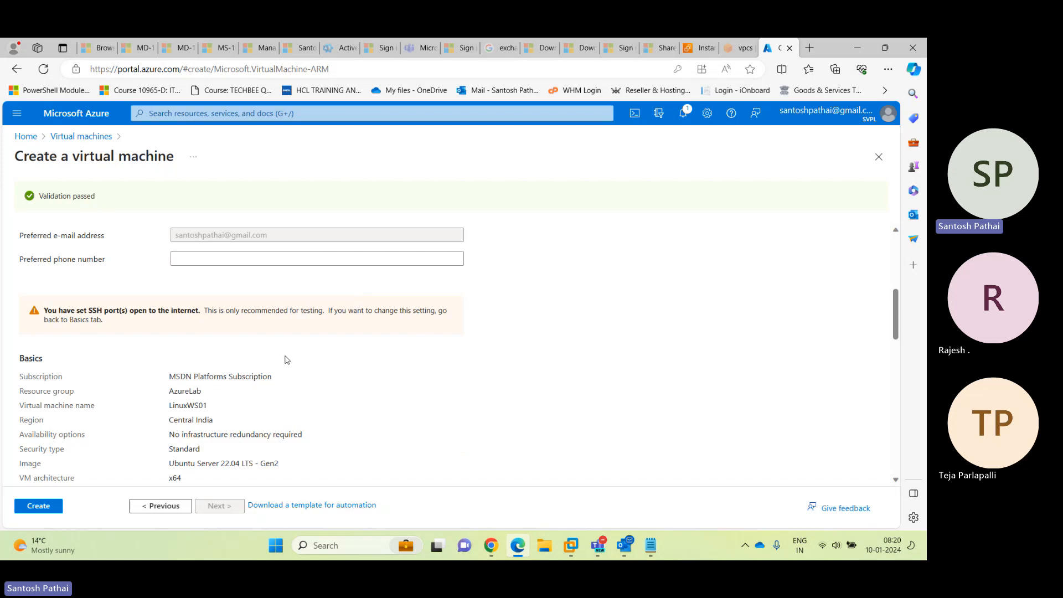
scroll(256, 373, "down", 4)
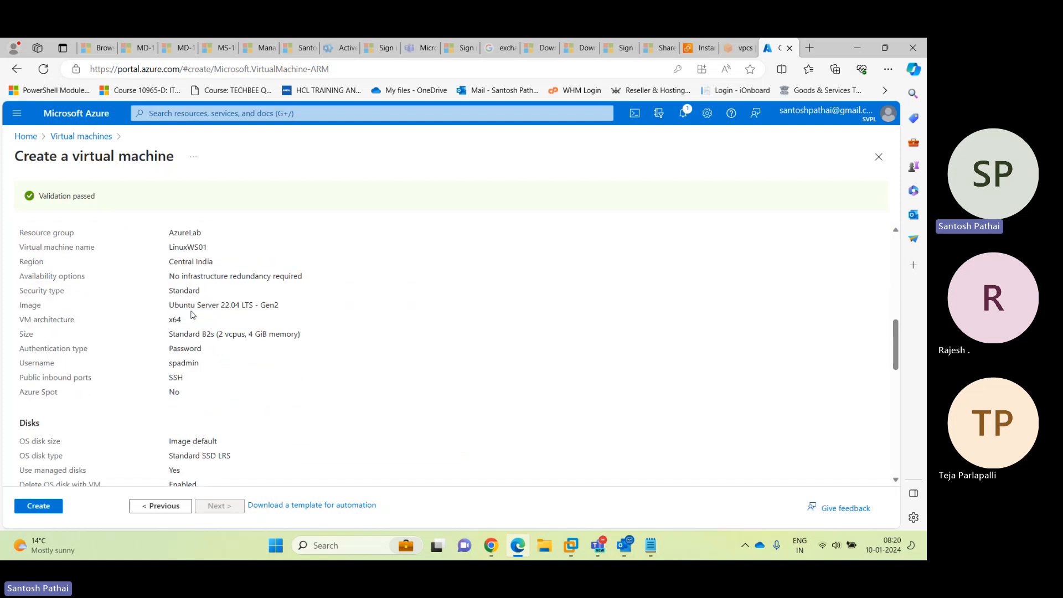
scroll(211, 303, "down", 8)
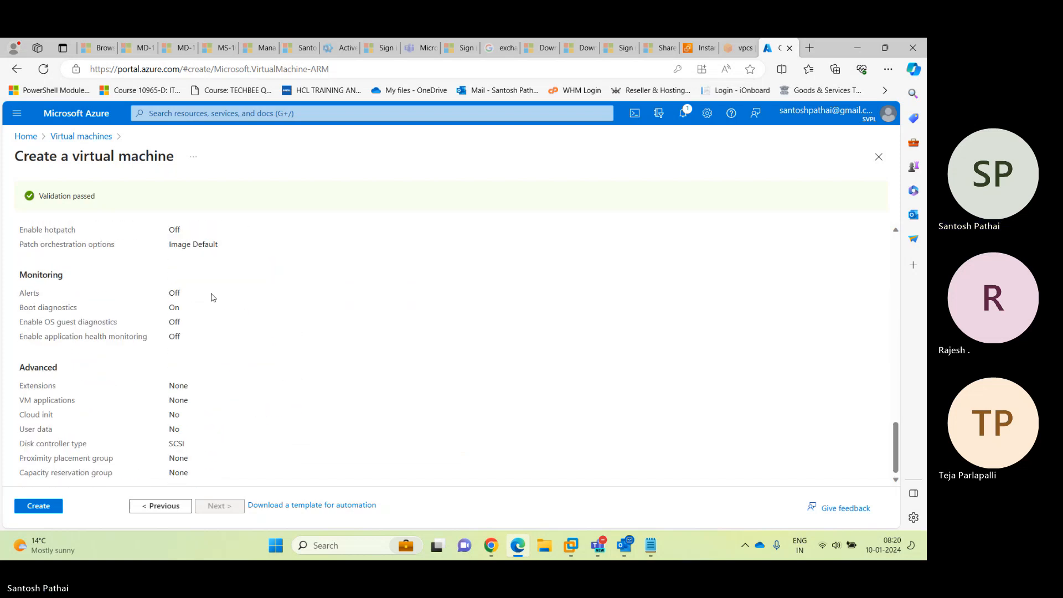
left_click(47, 509)
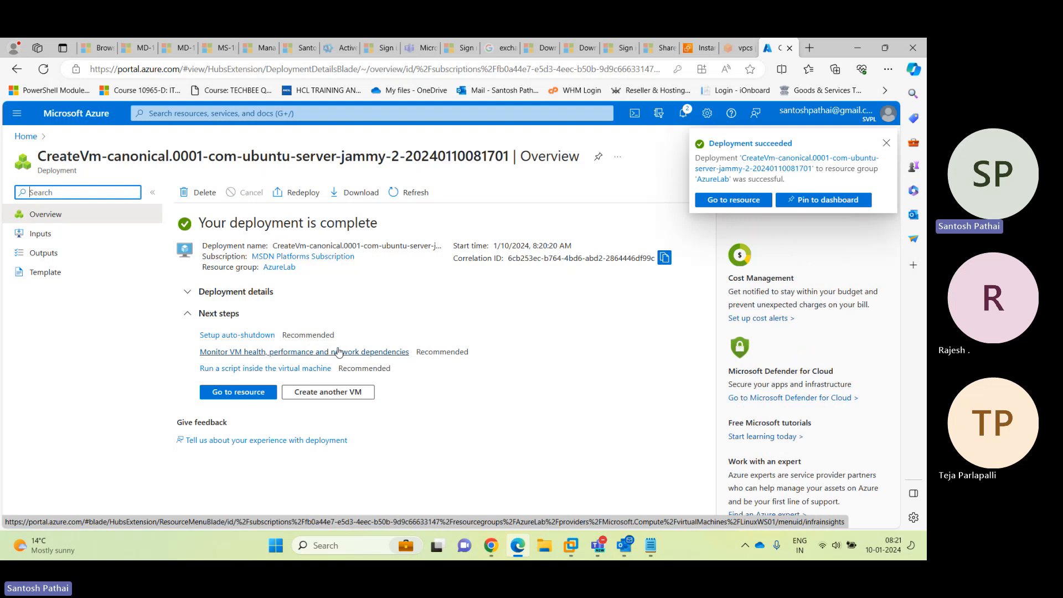
Open LinuxWS01's overview at full width and copy public IP 20.219.149.17
left_click(78, 114)
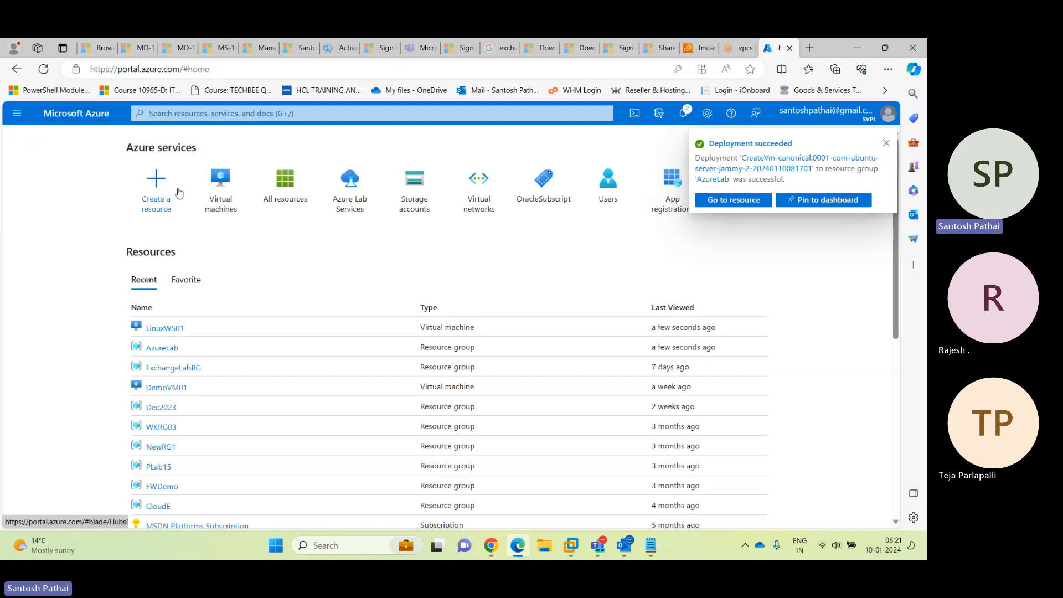
left_click(222, 191)
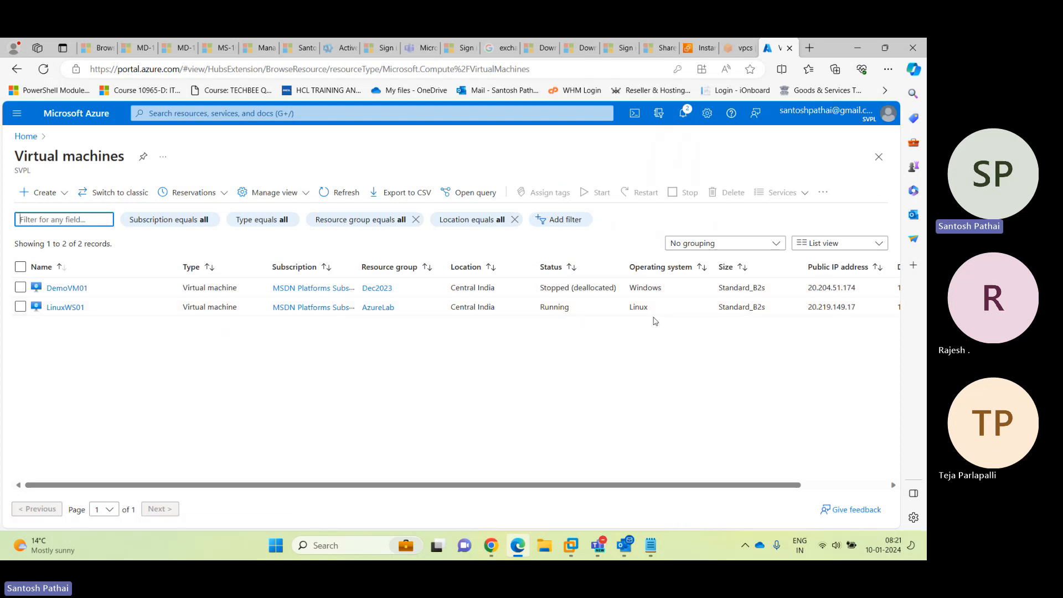
left_click(78, 308)
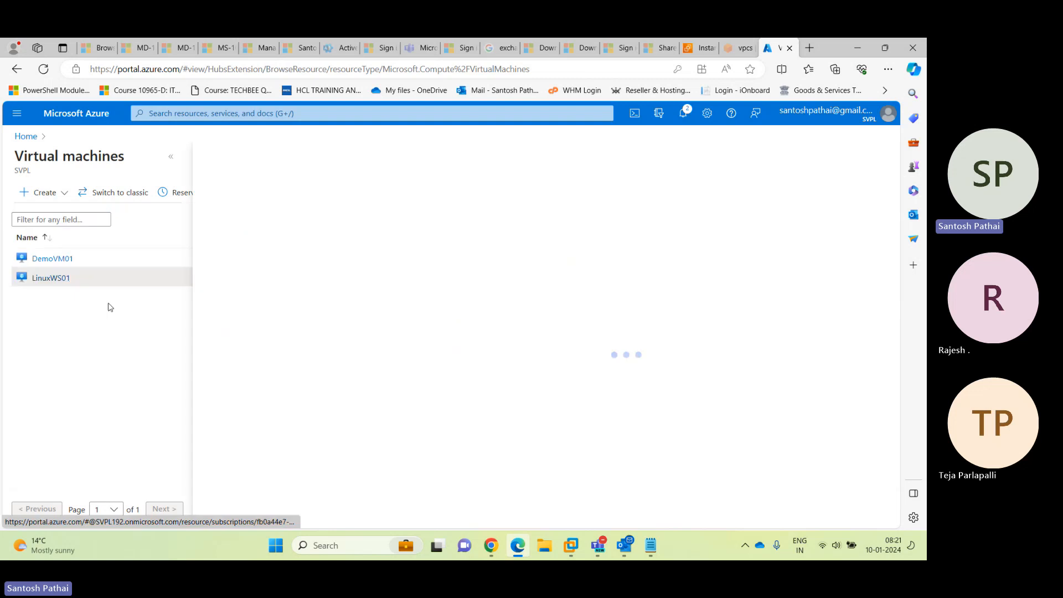
left_click(169, 160)
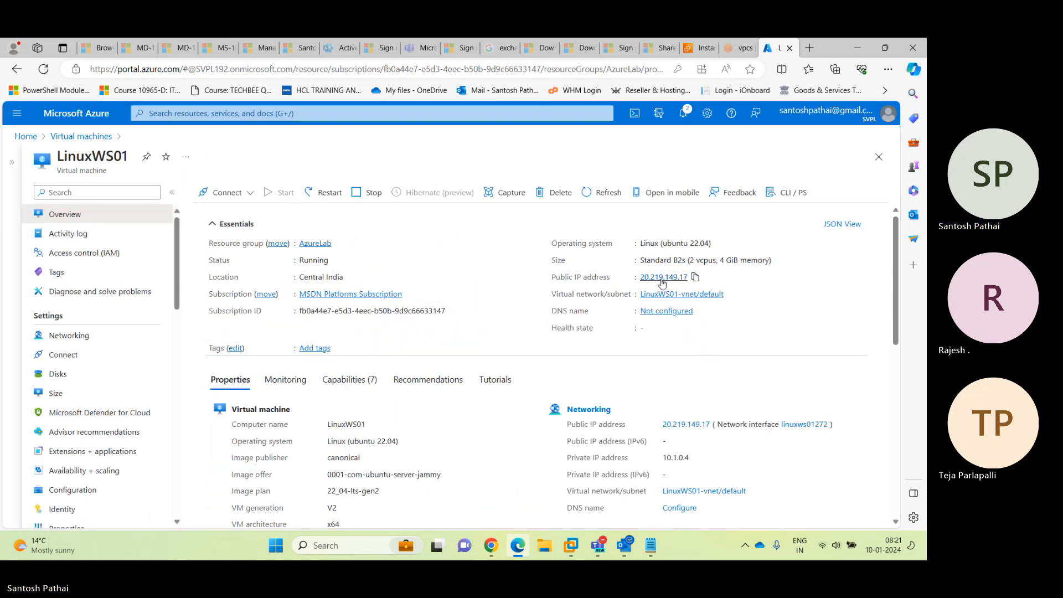
left_click(695, 277)
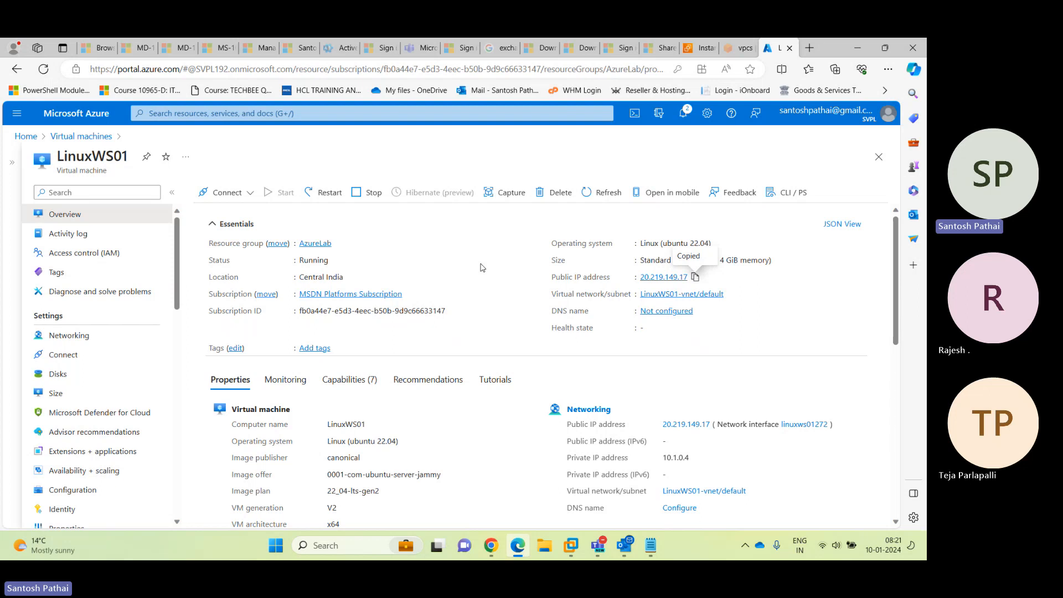
Launch PuTTY and set the host to 20.219.149.17 on port 22
key("super")
type("pu")
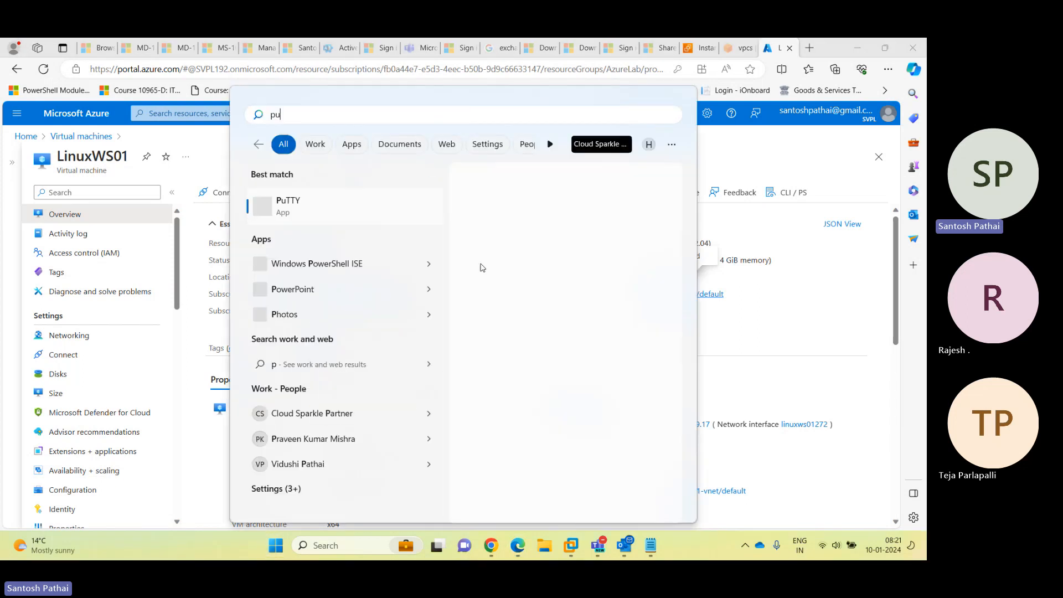
type("tty")
key("Return")
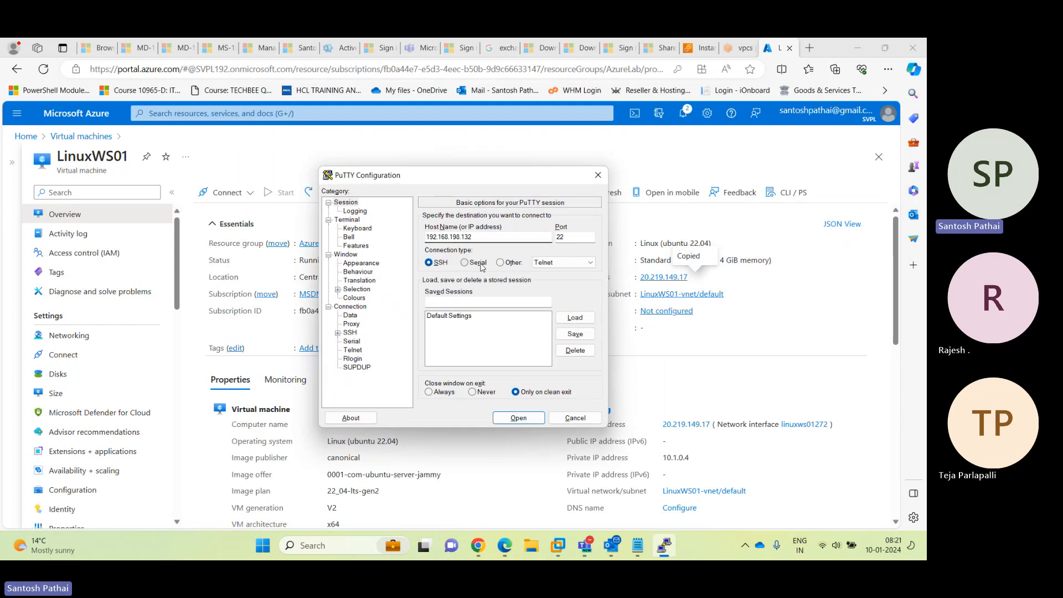
double_click(482, 237)
key("ctrl+v")
double_click(577, 236)
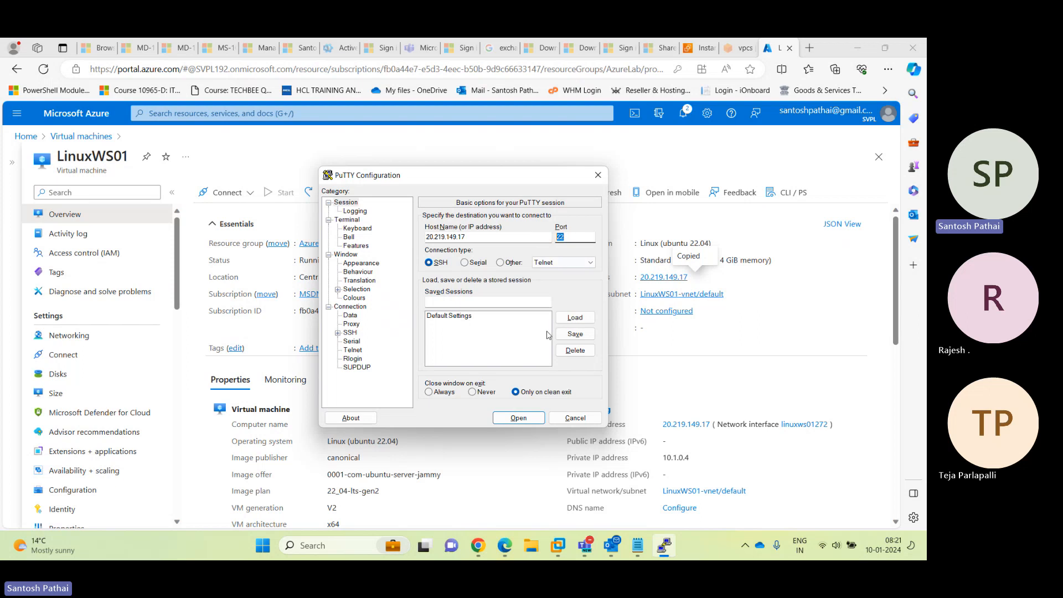
Set the terminal font to Lucida Console 20-point and return to Session
left_click(361, 264)
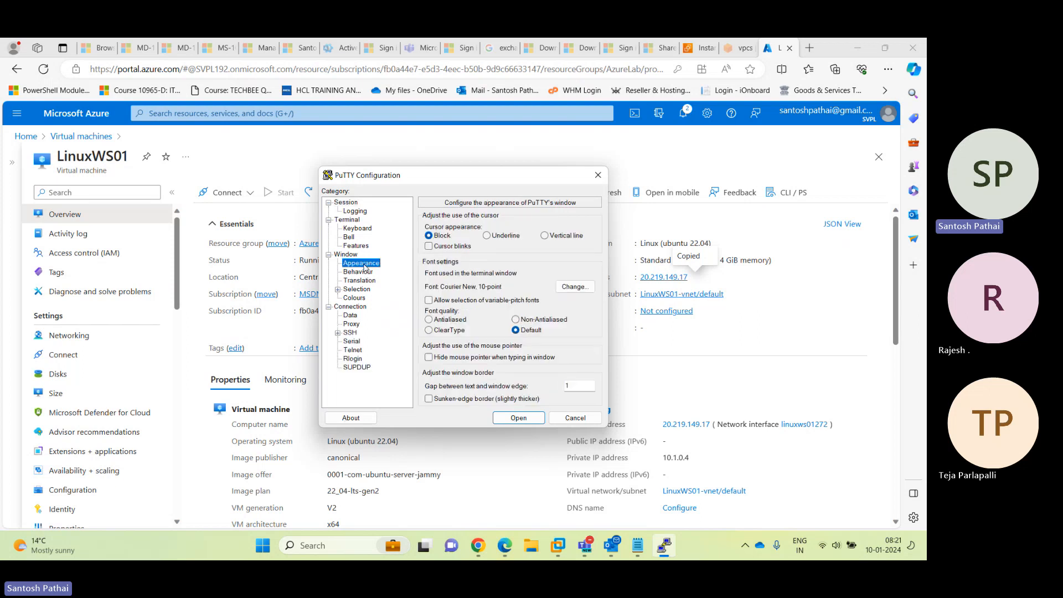
left_click(574, 286)
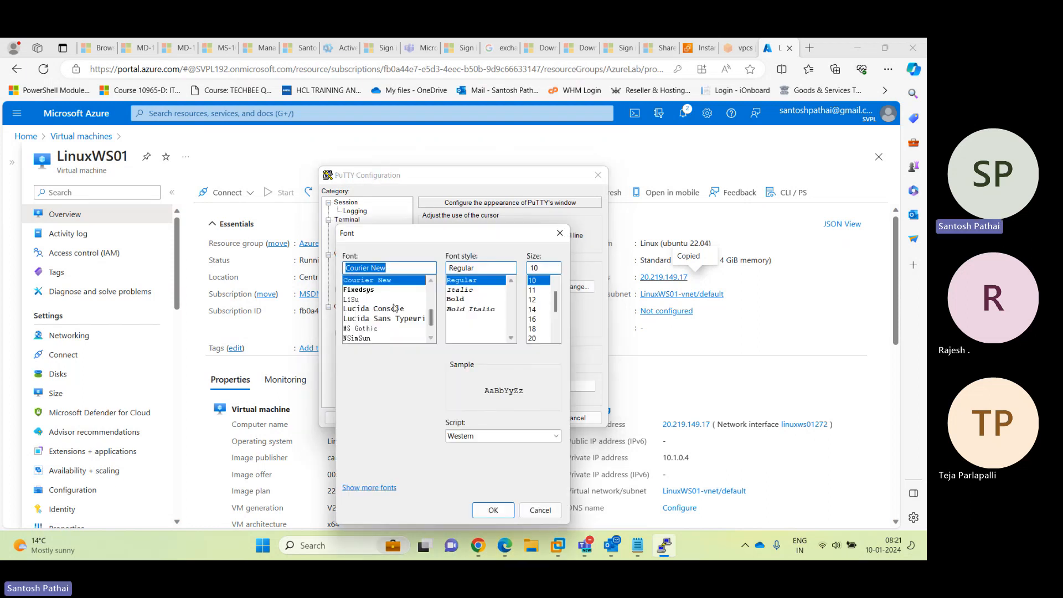
left_click(390, 309)
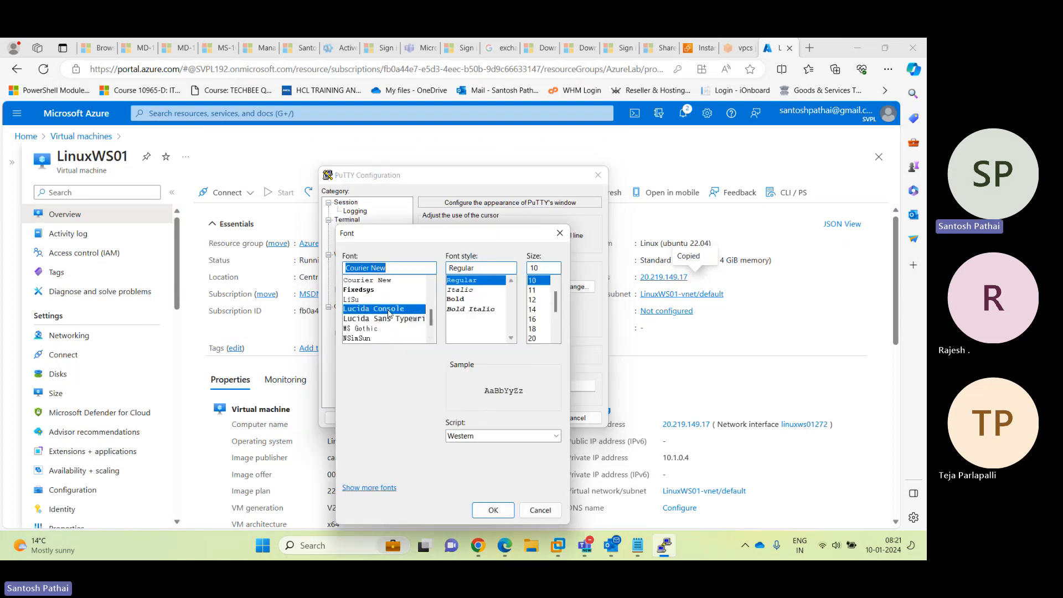
left_click(533, 338)
left_click(493, 510)
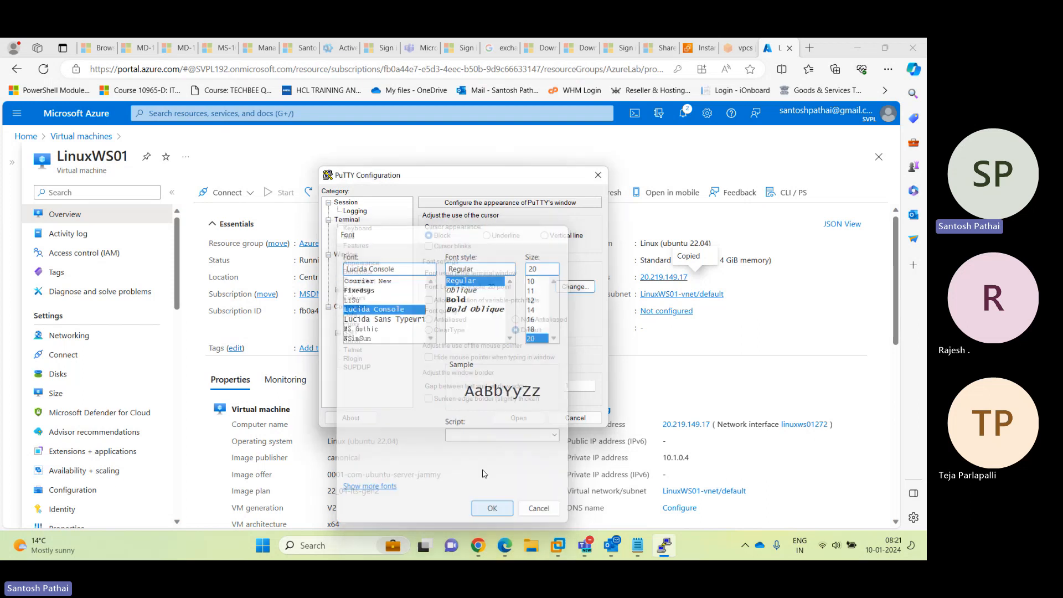
left_click(346, 203)
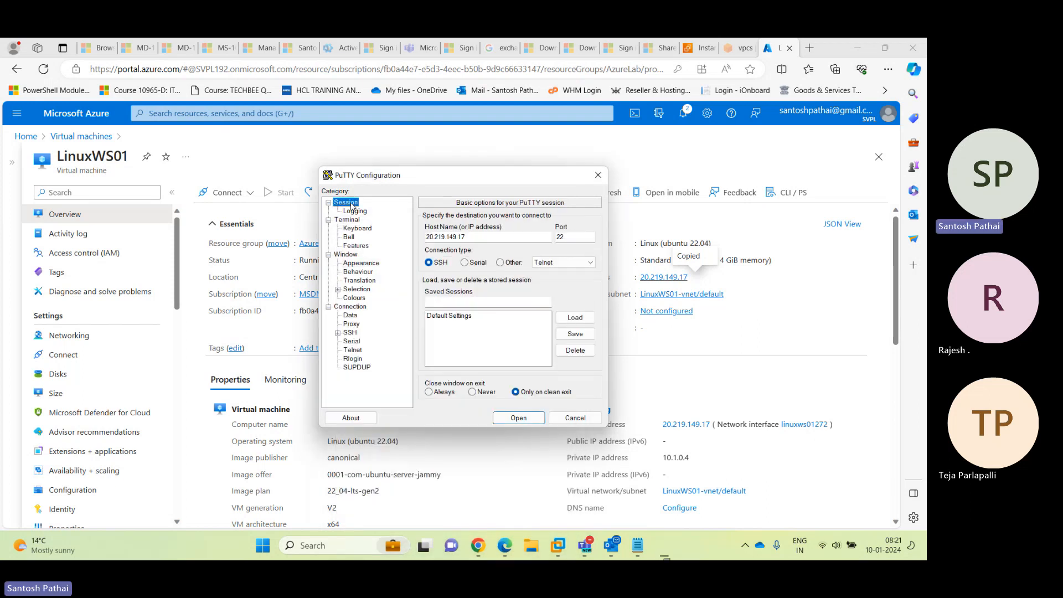
left_click(491, 237)
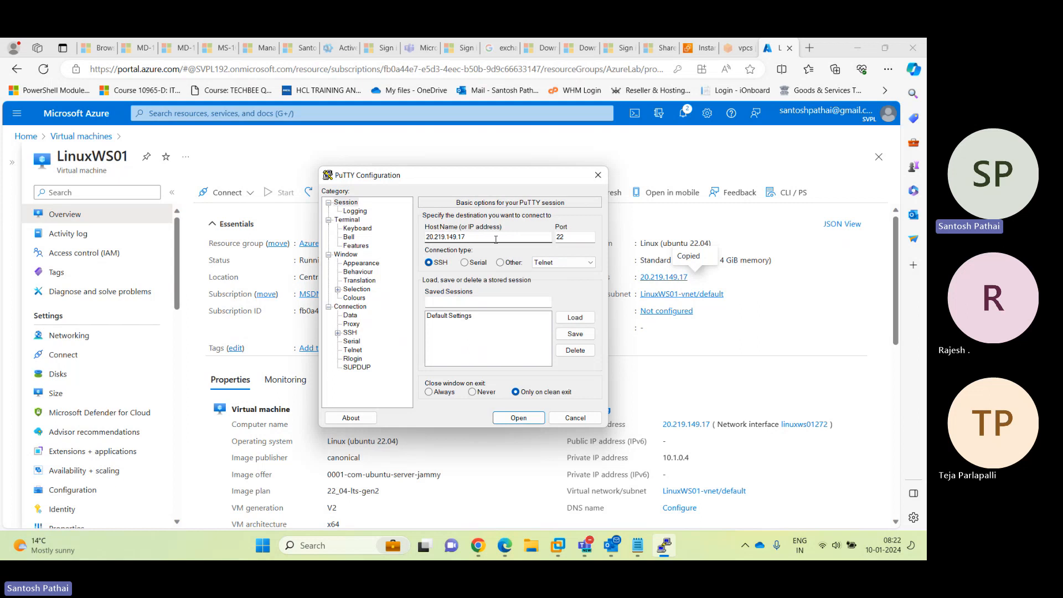
Open the SSH session to LinuxWS01, accept its host key, and log in as the admin user
left_click(513, 417)
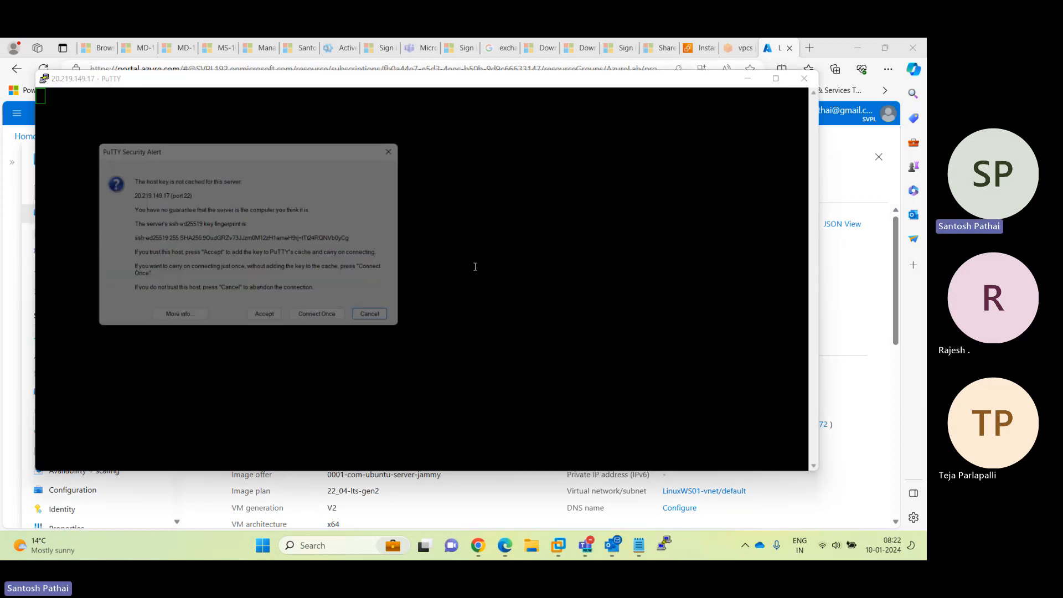
left_click(275, 315)
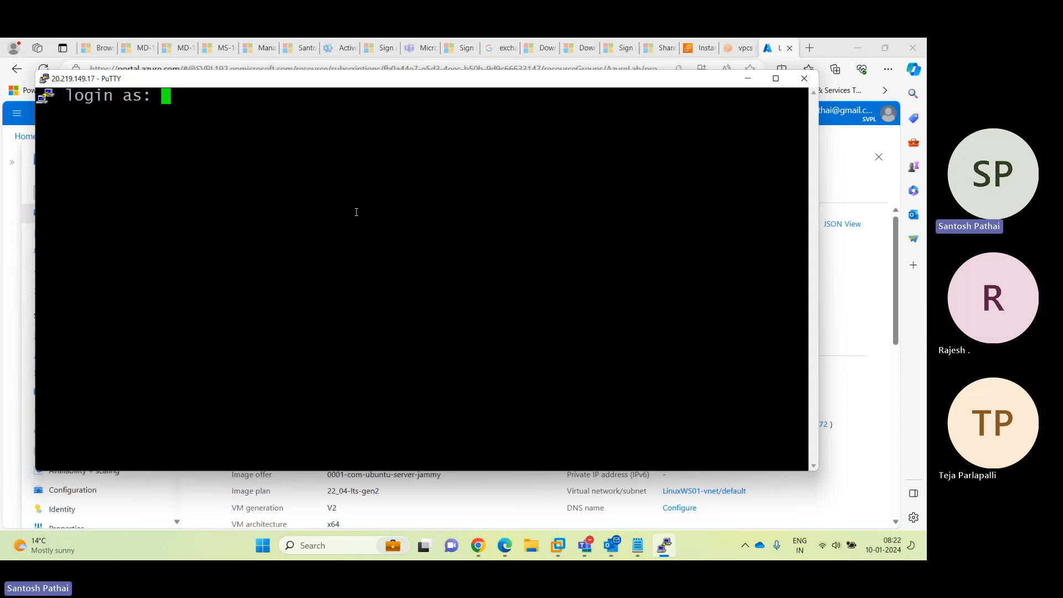
type("spadmin")
key("Return")
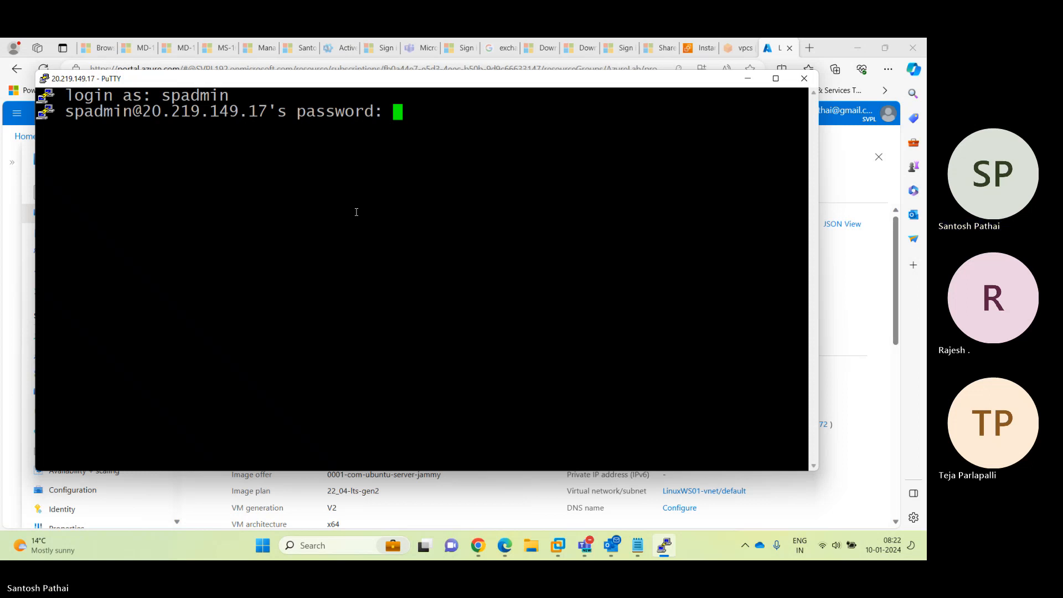
key("Return")
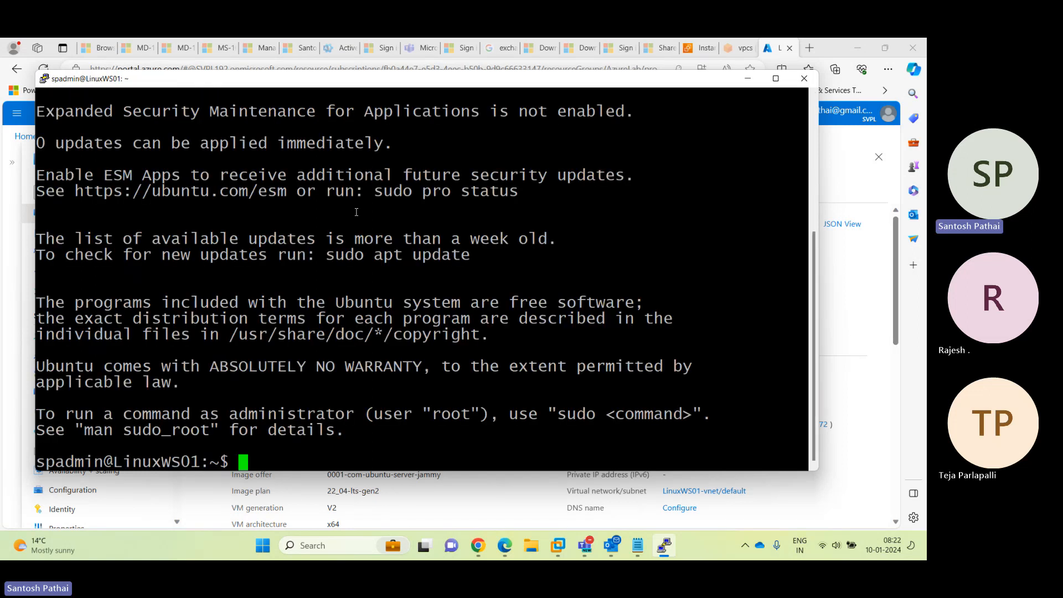
Maximise the PuTTY terminal and add blank lines at the LinuxWS01 shell prompt
double_click(405, 81)
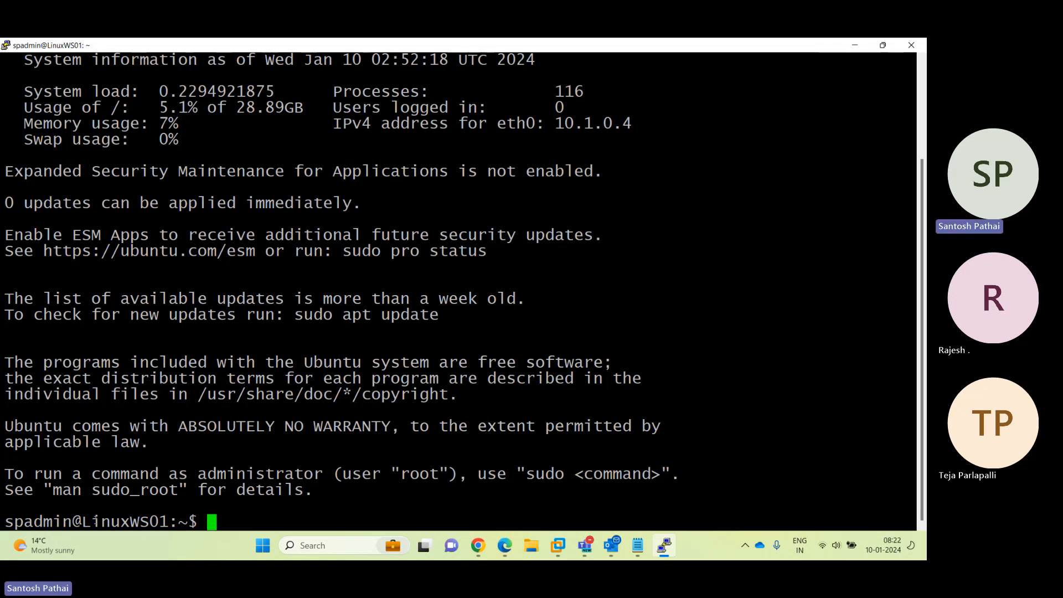
left_click_drag(81, 523, 162, 524)
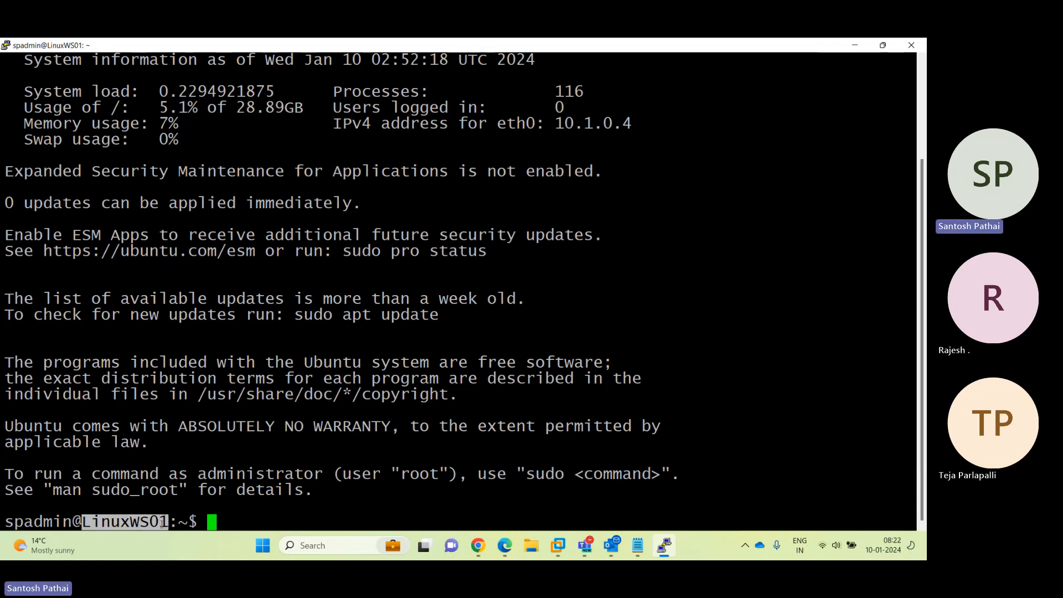
left_click(326, 510)
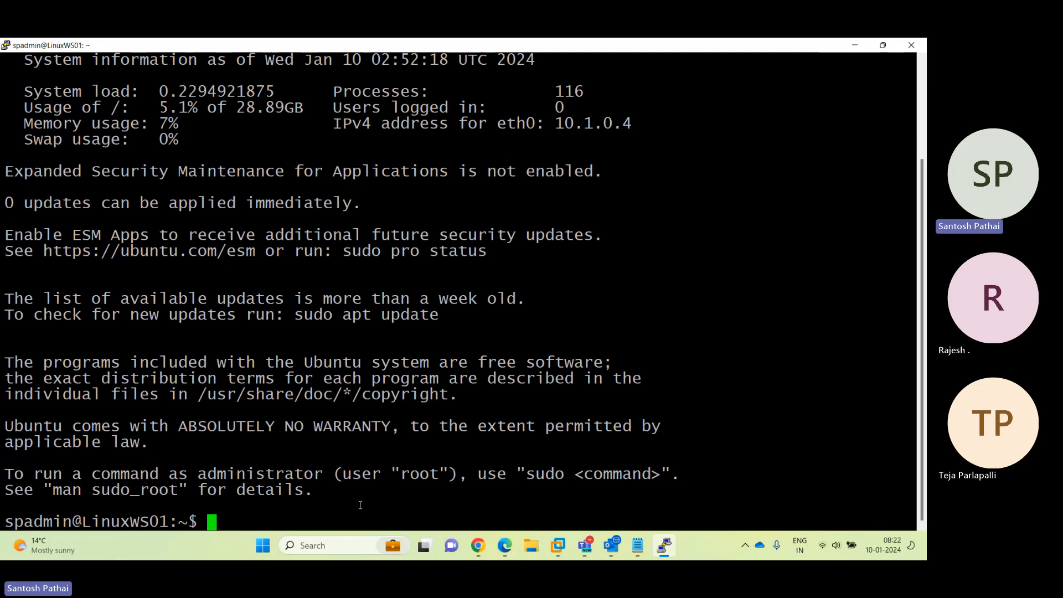
key("Return")
key("Return")
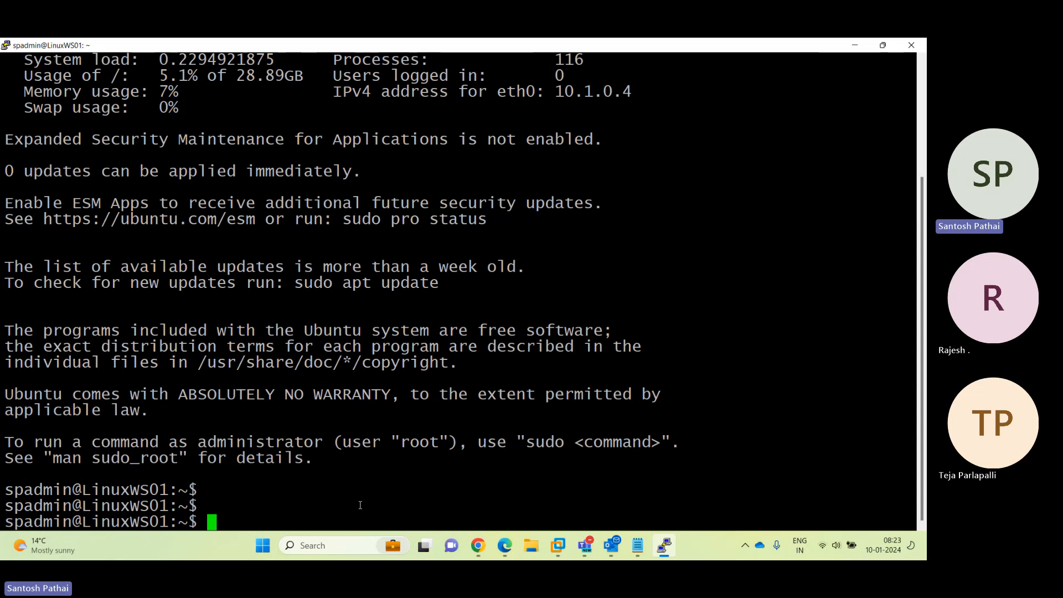
Run sudo apt-get update on LinuxWS01 to refresh the package lists
type("sudo apt-get ")
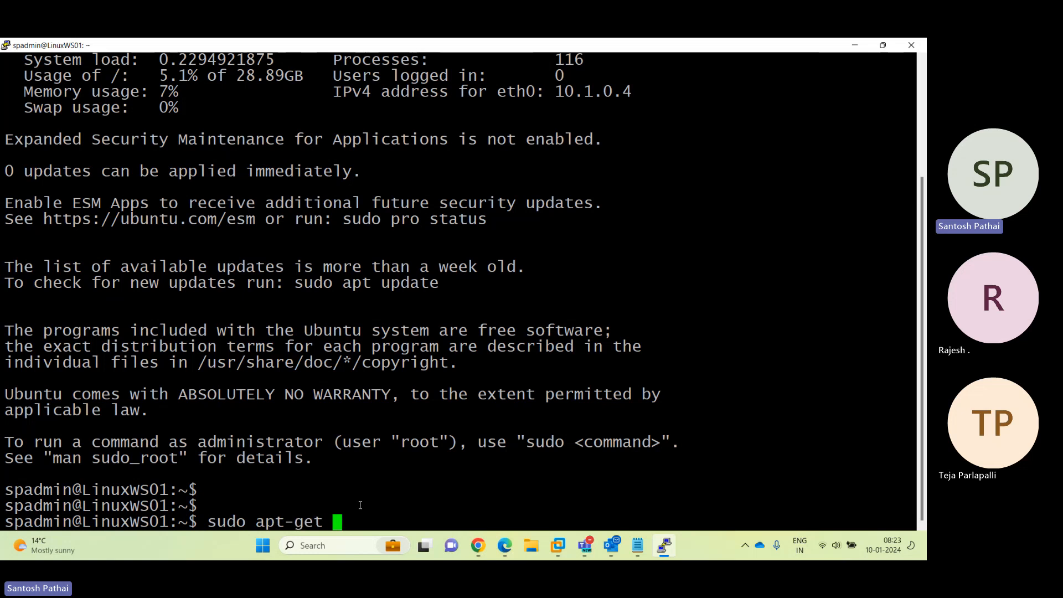
type("update")
key("Return")
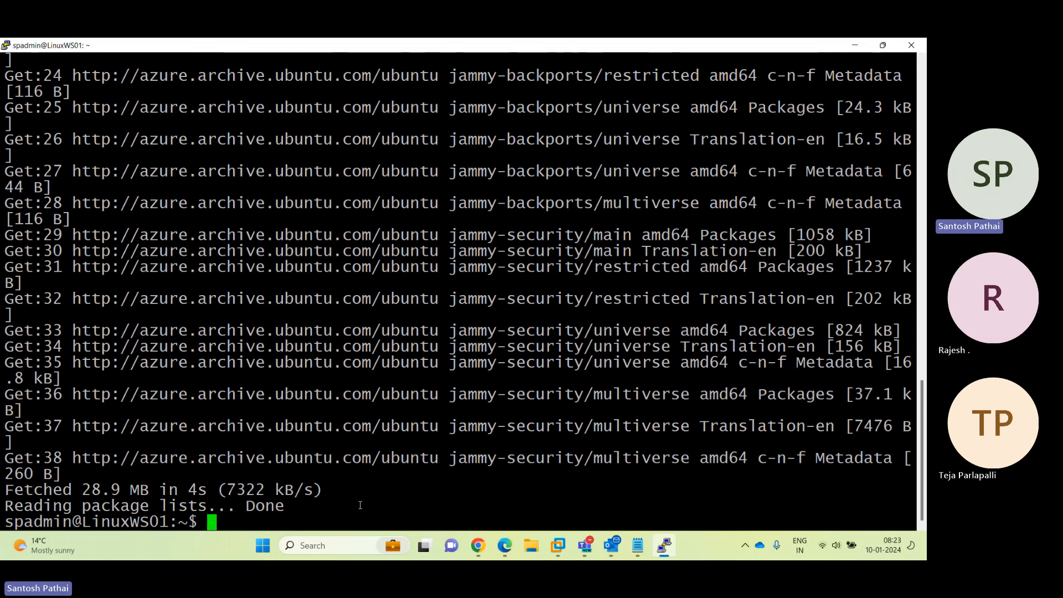
key("Return")
key("Return")
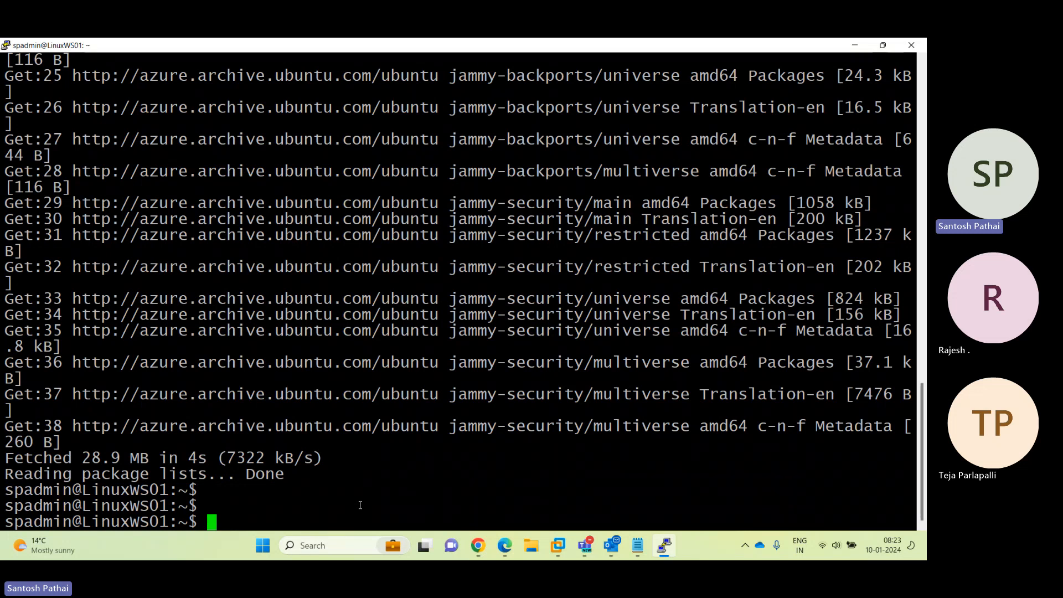
Install nginx with sudo apt-get install nginx, confirming the install with Y
type("sudo apt-get ")
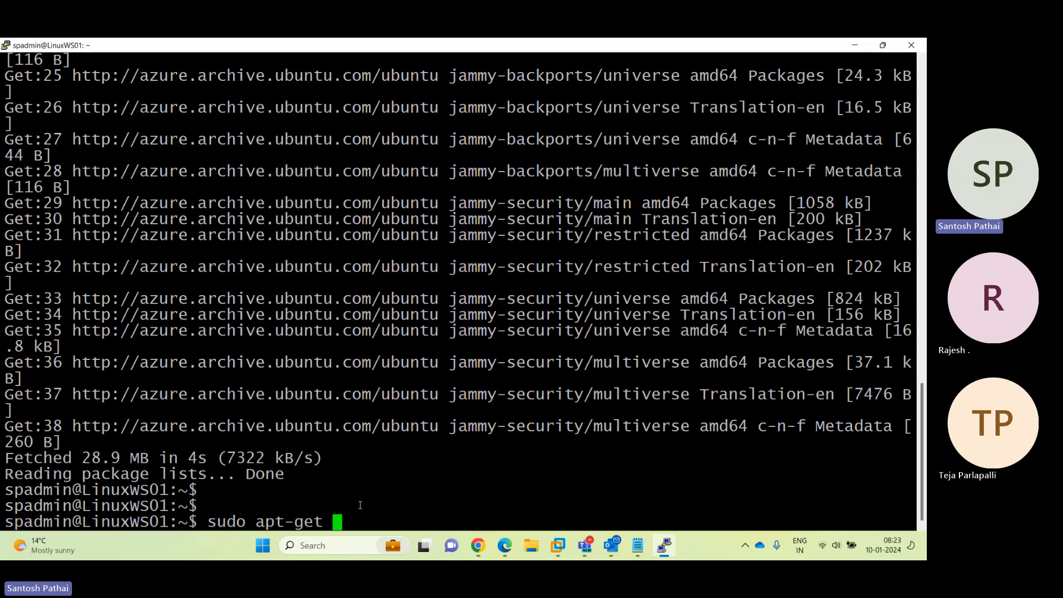
type("install ")
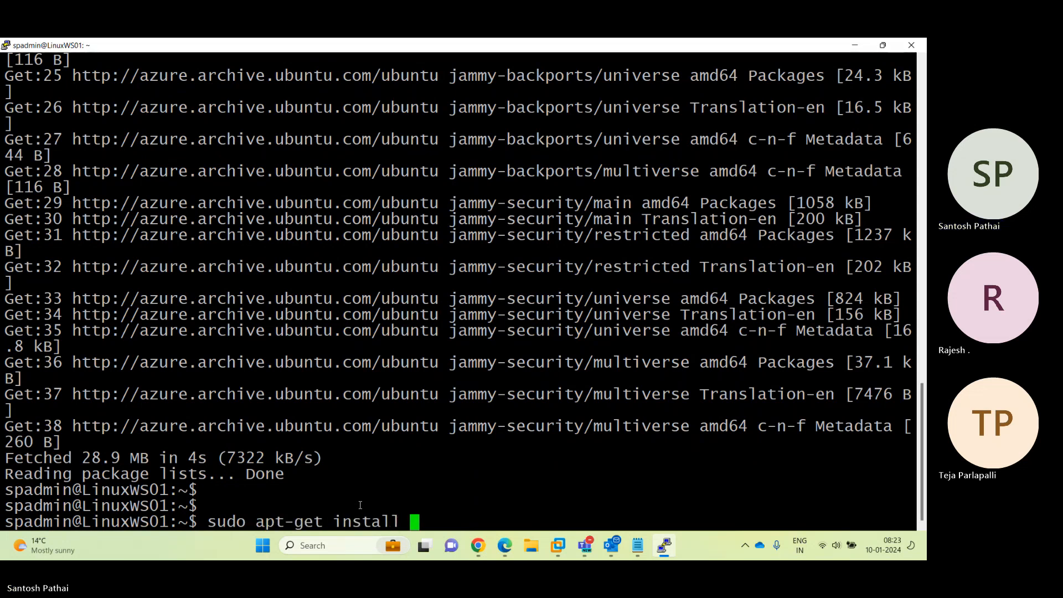
type("nginx")
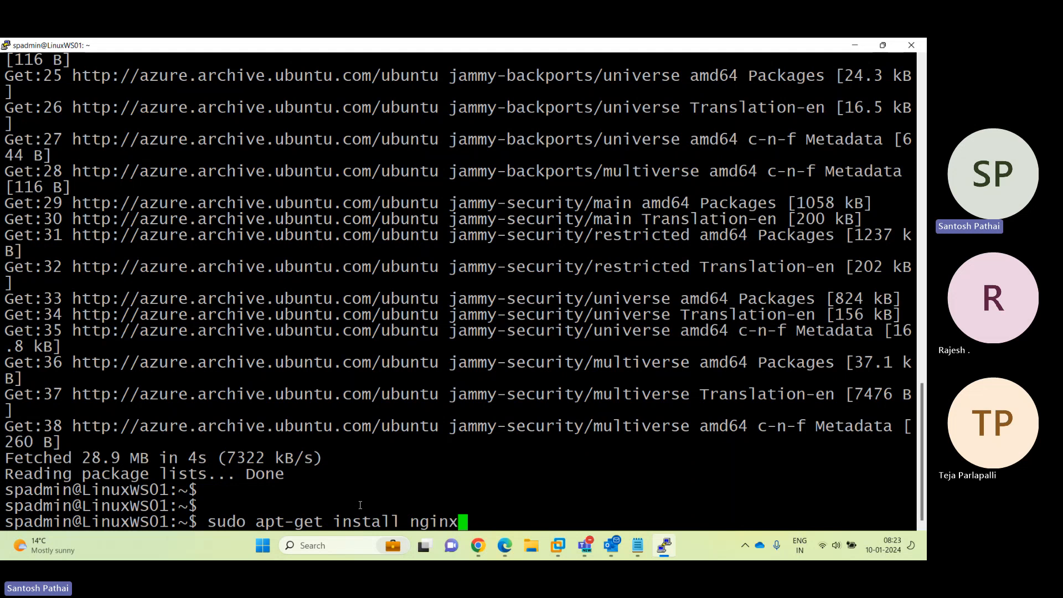
key("Return")
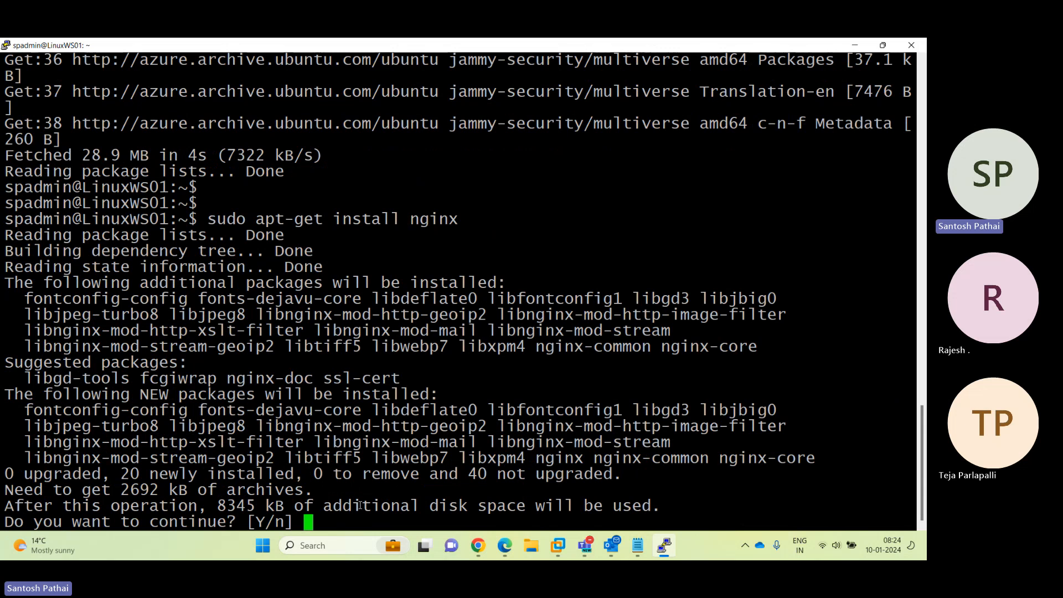
type("Y")
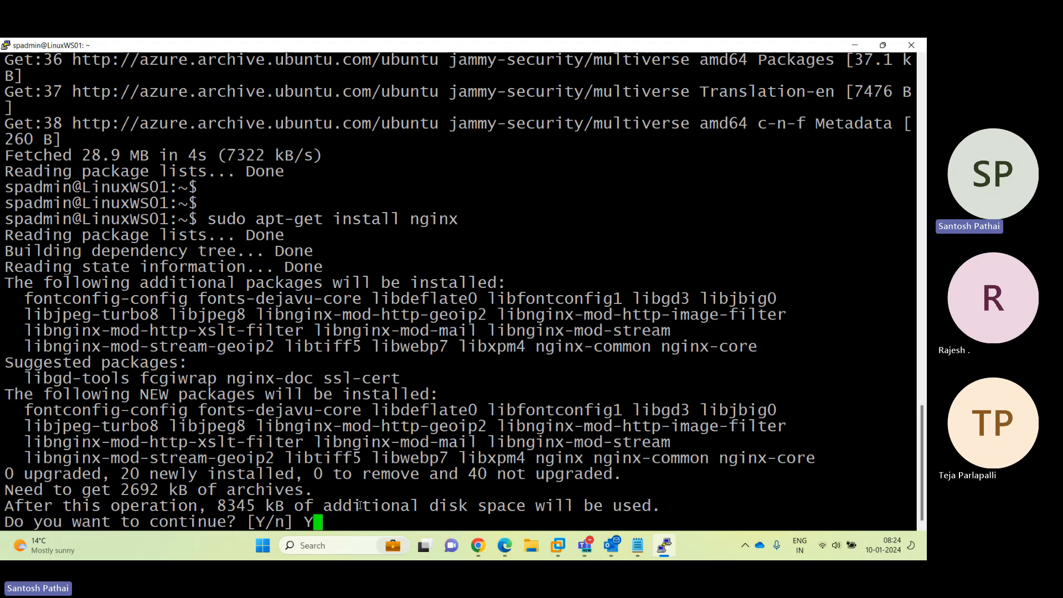
key("Return")
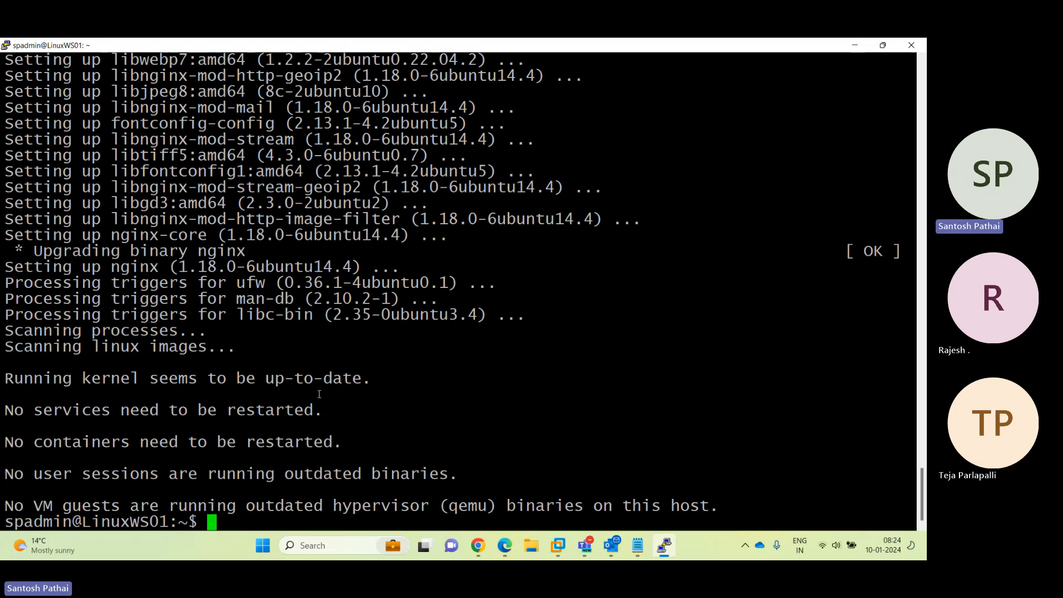
Browse to public IP 20.219.149.17 in a new Edge tab, see it time out, then return to the portal
left_click(857, 48)
left_click(695, 277)
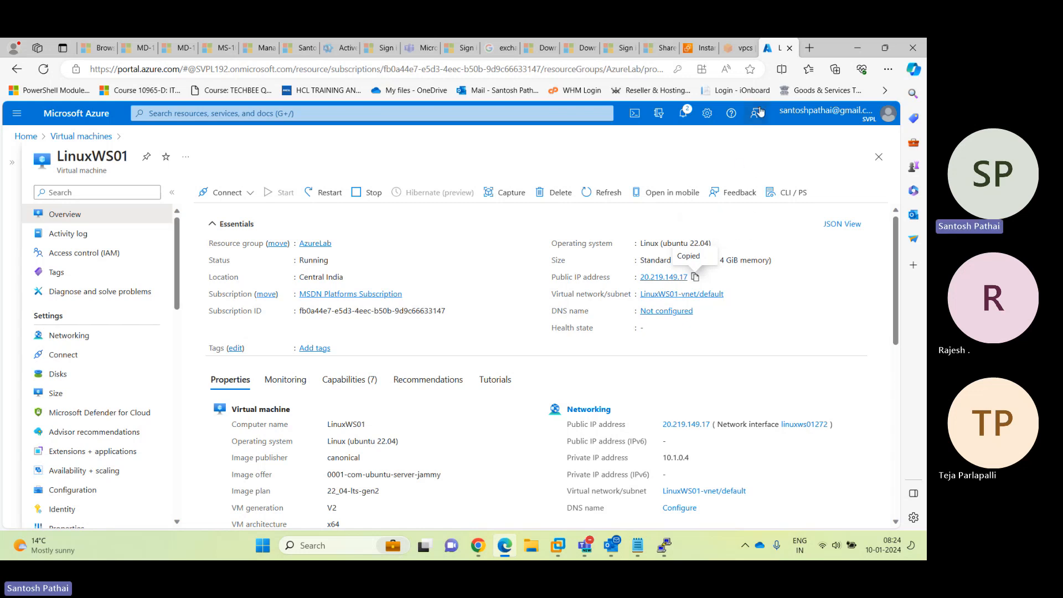
key("ctrl+t")
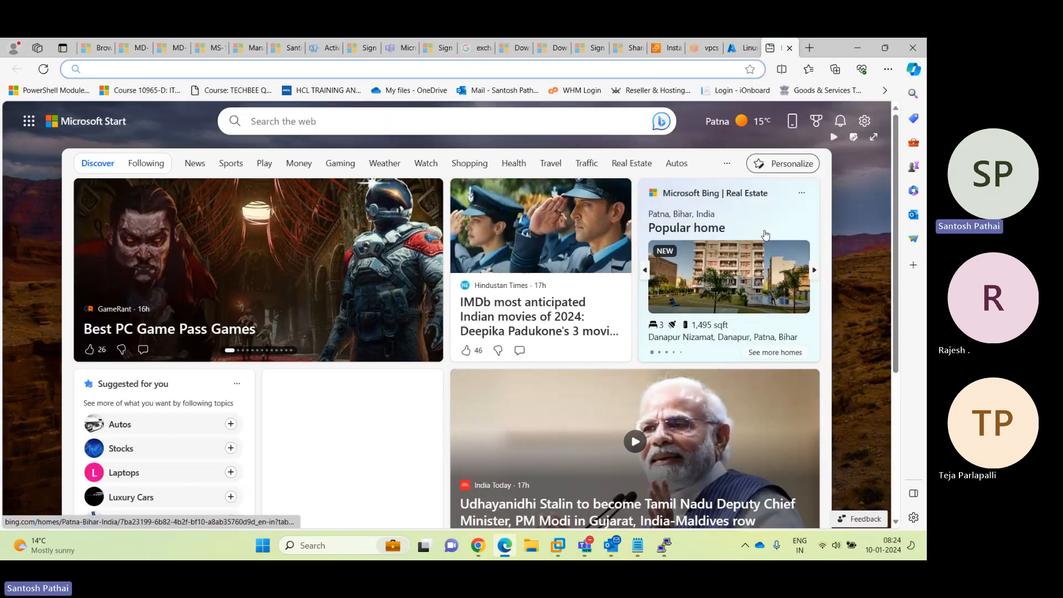
key("ctrl+v")
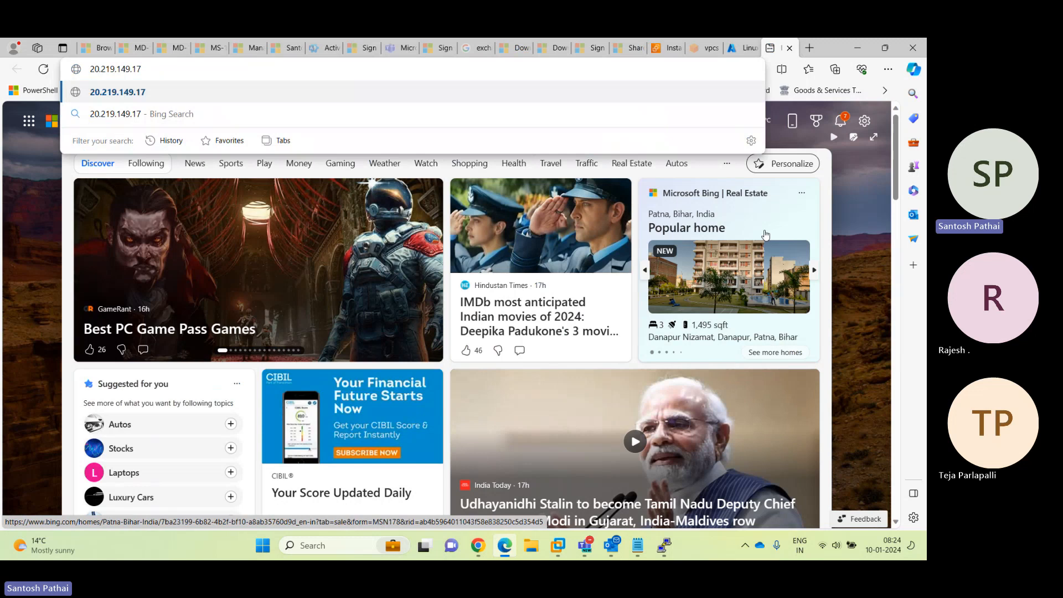
key("Return")
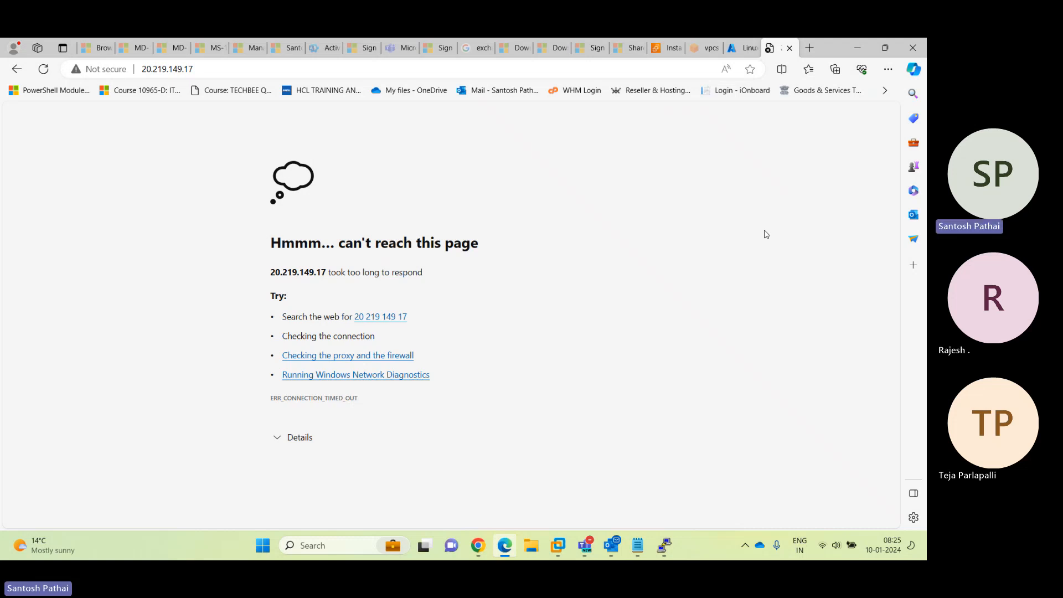
key("F5")
left_click(740, 47)
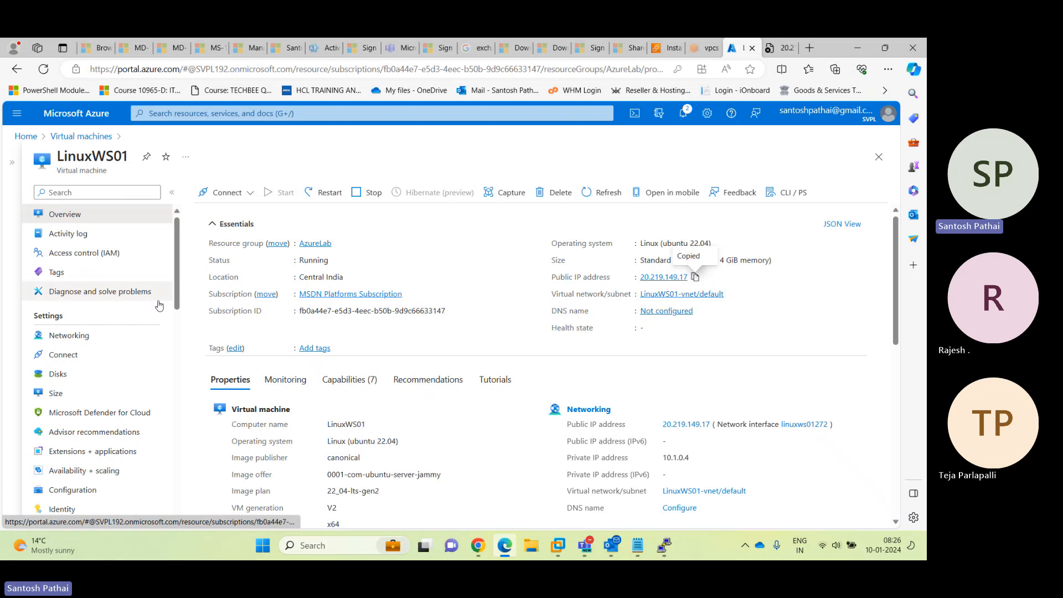
Open LinuxWS01's Networking page to view its SSH and DenyAllInBound inbound rules
left_click(105, 338)
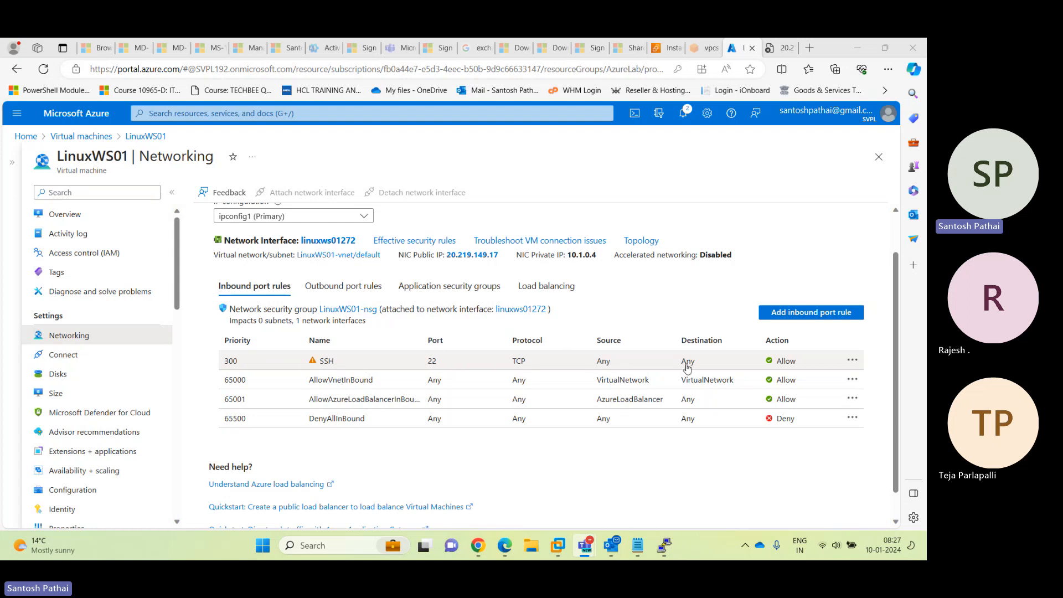
left_click(854, 363)
left_click(854, 362)
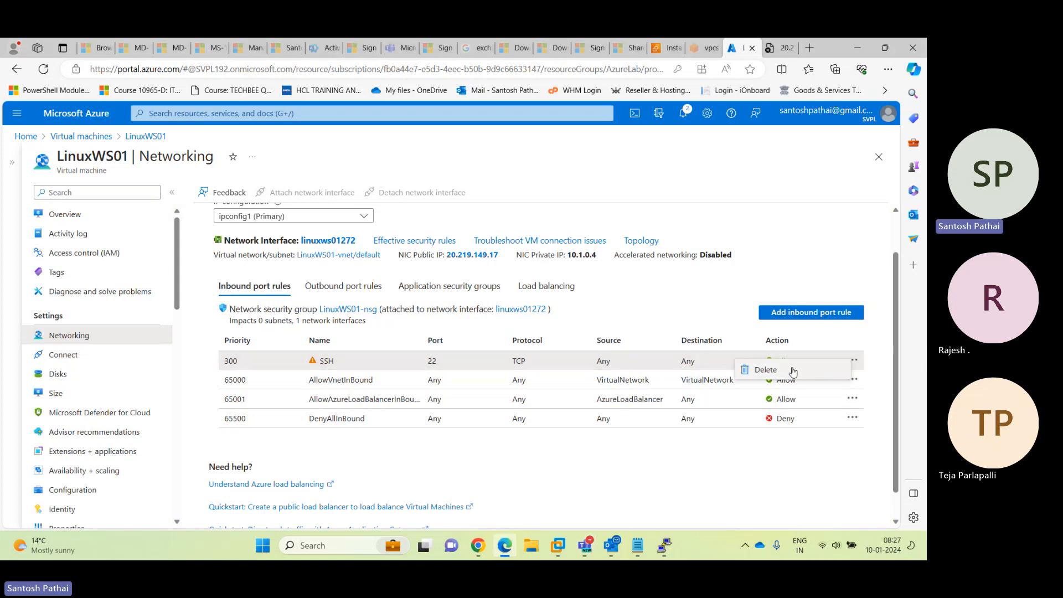
left_click(744, 443)
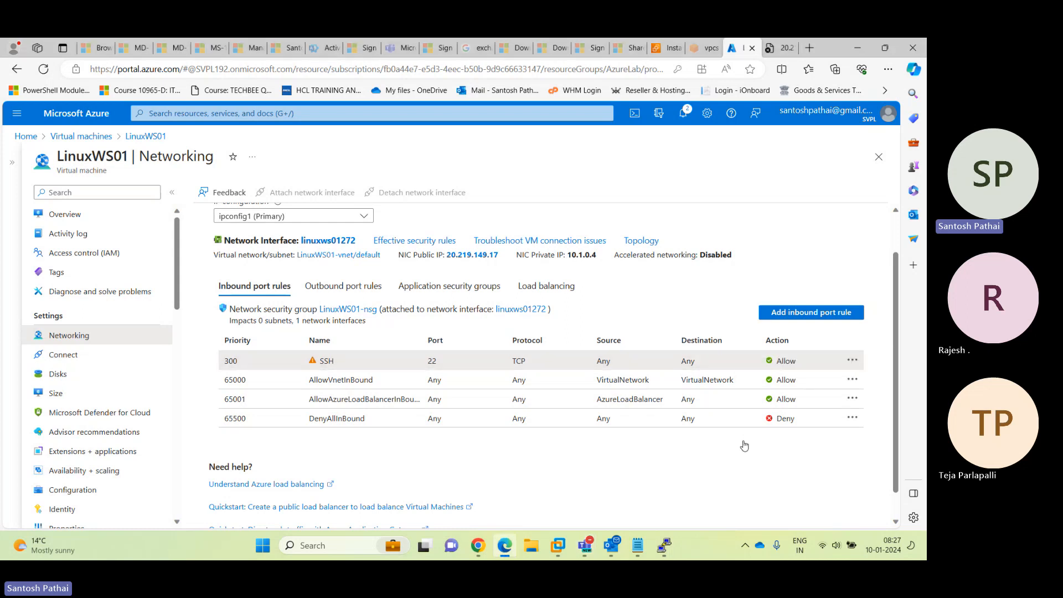
left_click(327, 362)
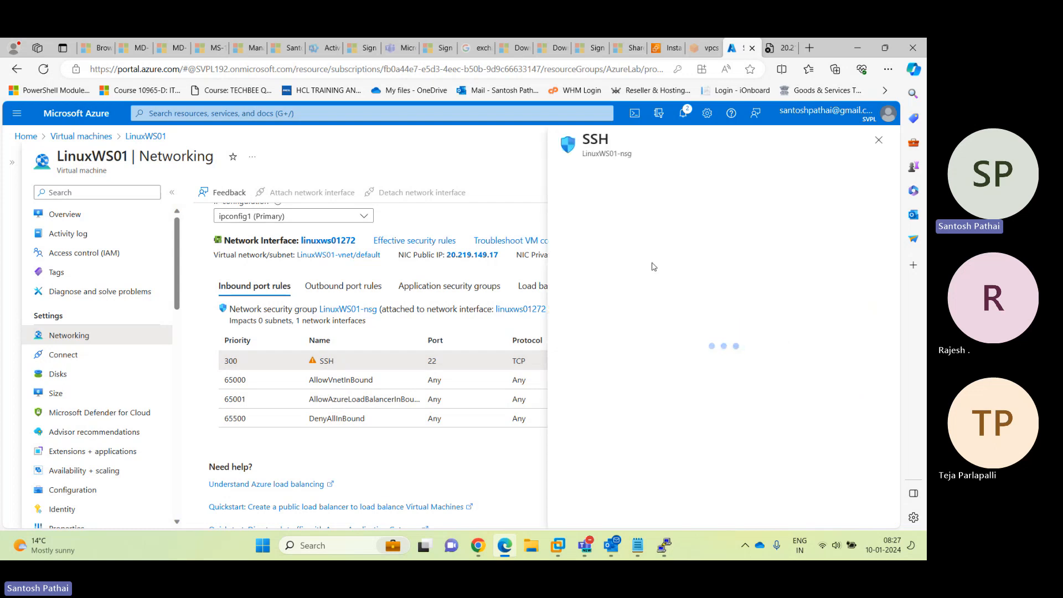
scroll(649, 294, "down", 5)
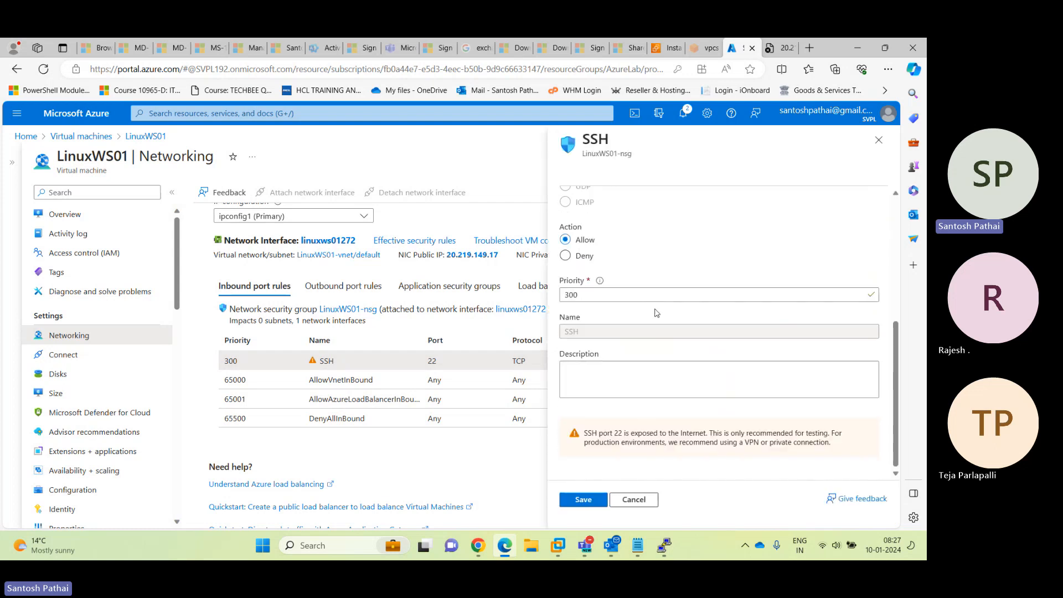
left_click(640, 502)
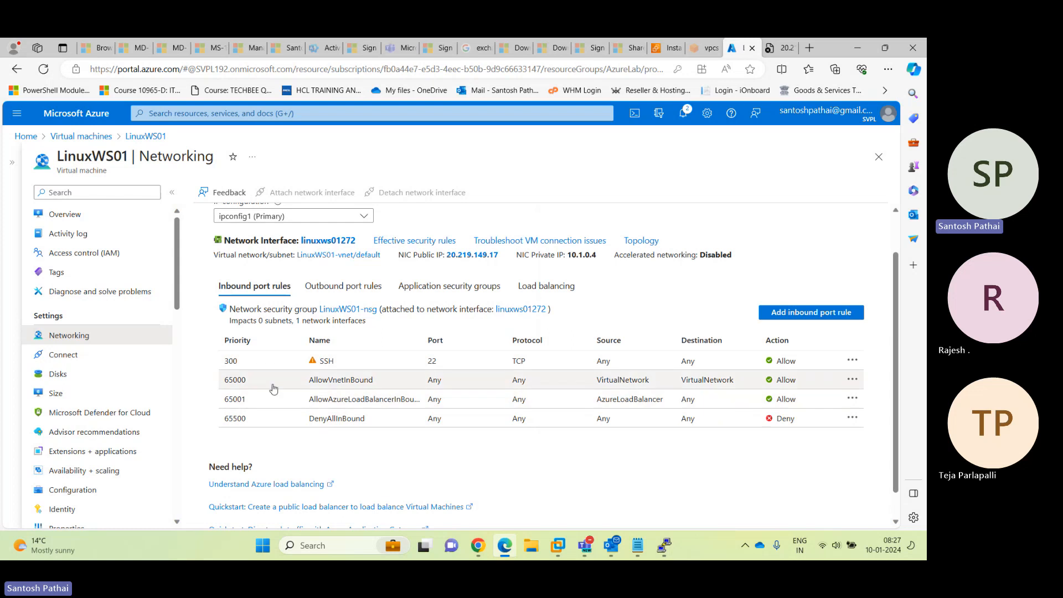
left_click(352, 384)
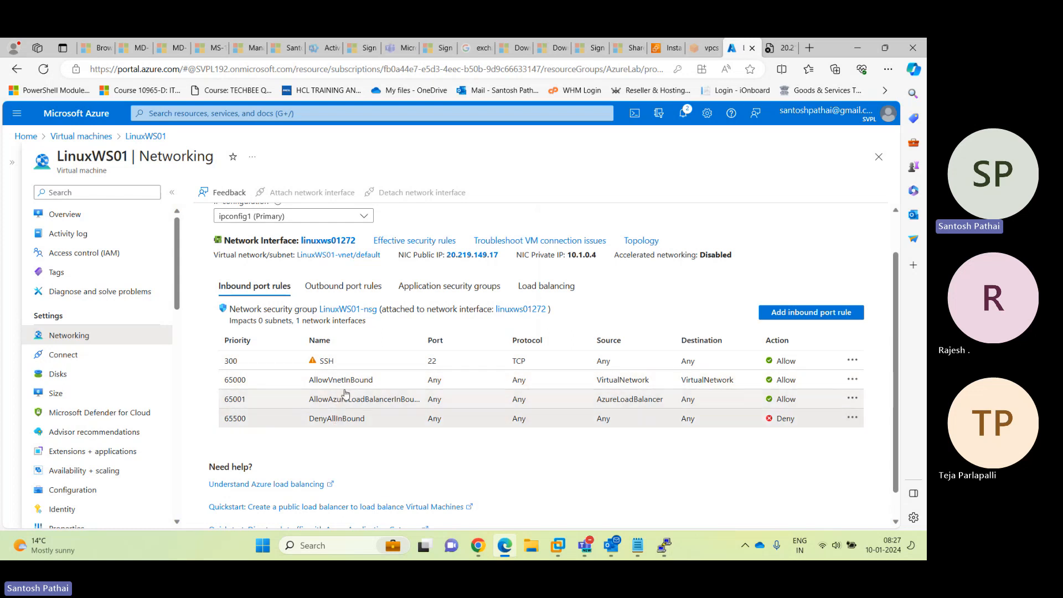
left_click(323, 361)
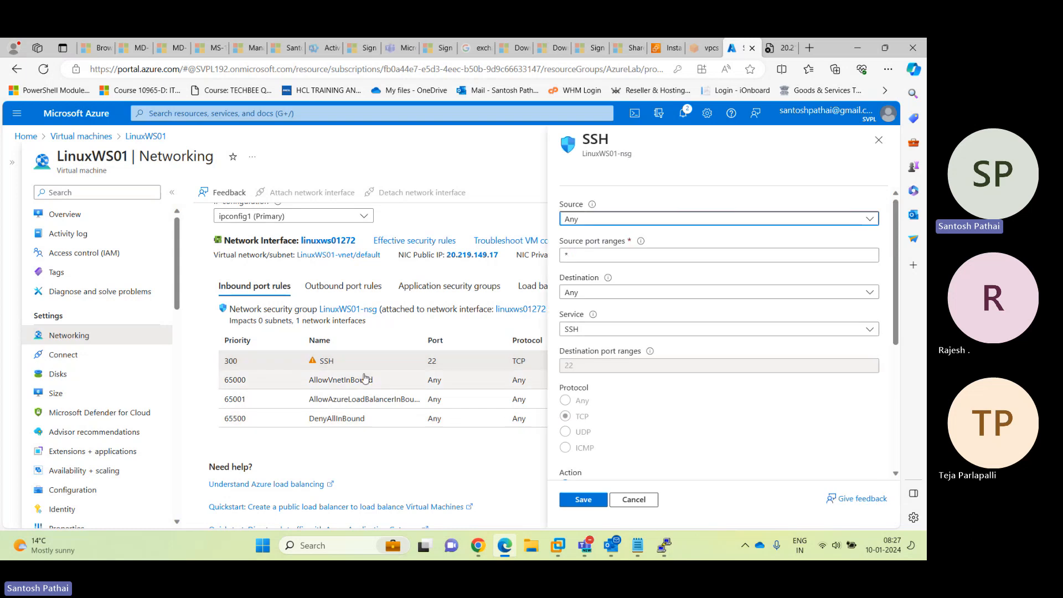
left_click(635, 500)
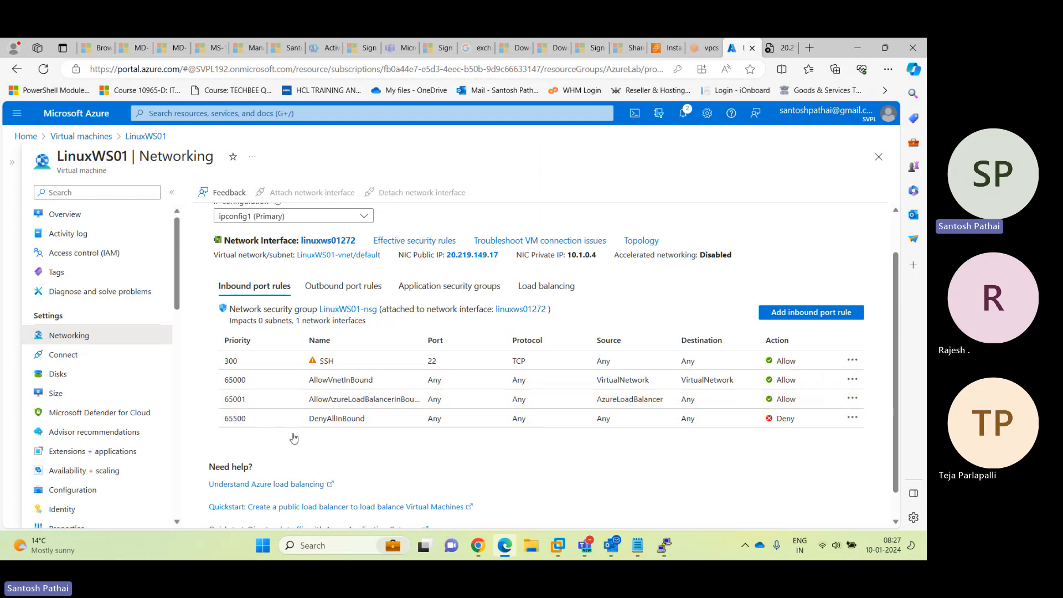
left_click(852, 400)
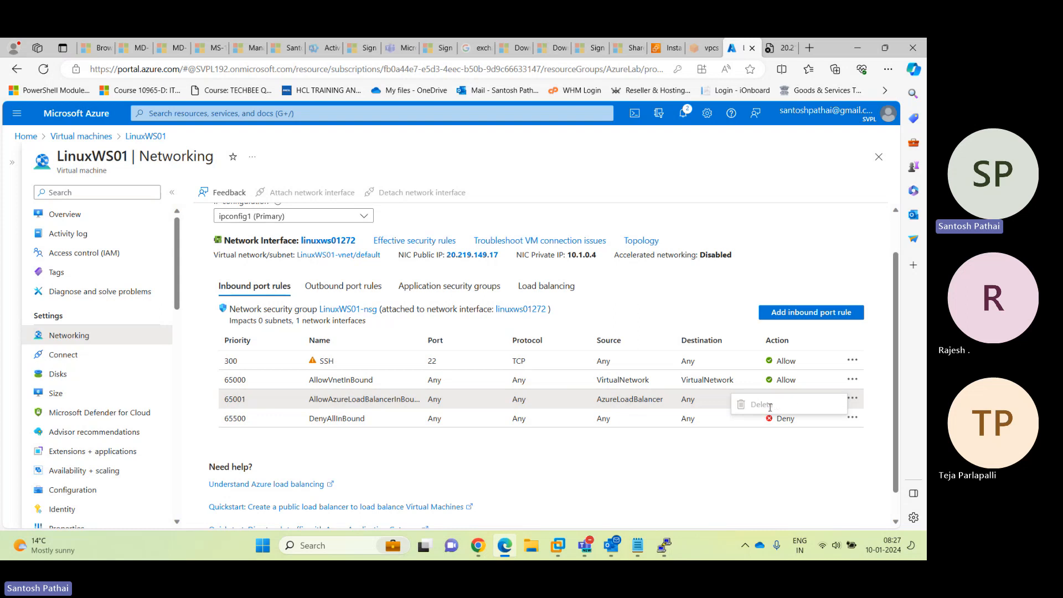
left_click(754, 447)
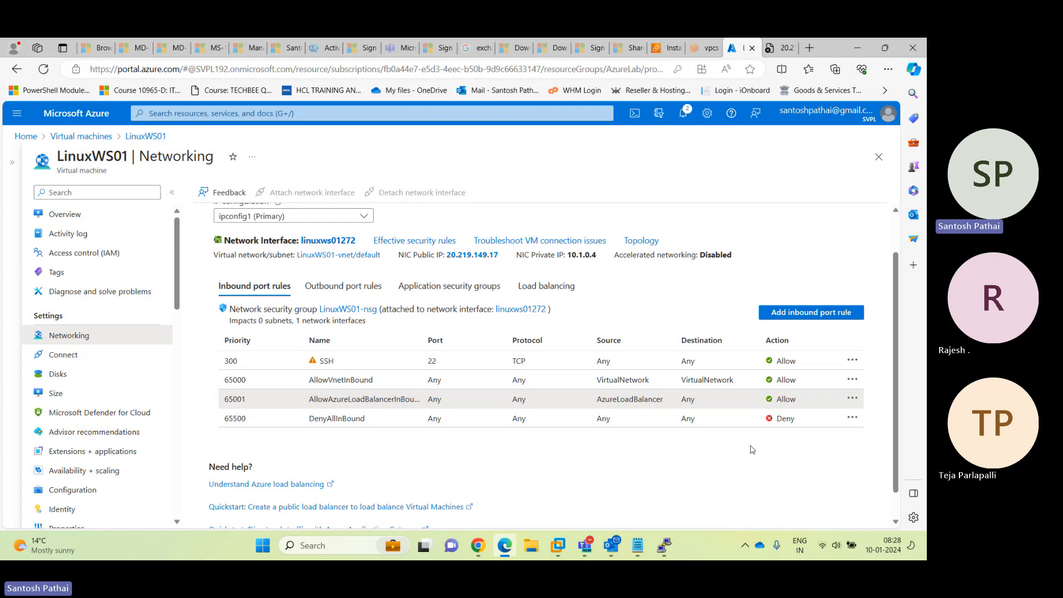
Review LinuxWS01-nsg's outbound rules, then begin a new inbound port rule
left_click(343, 286)
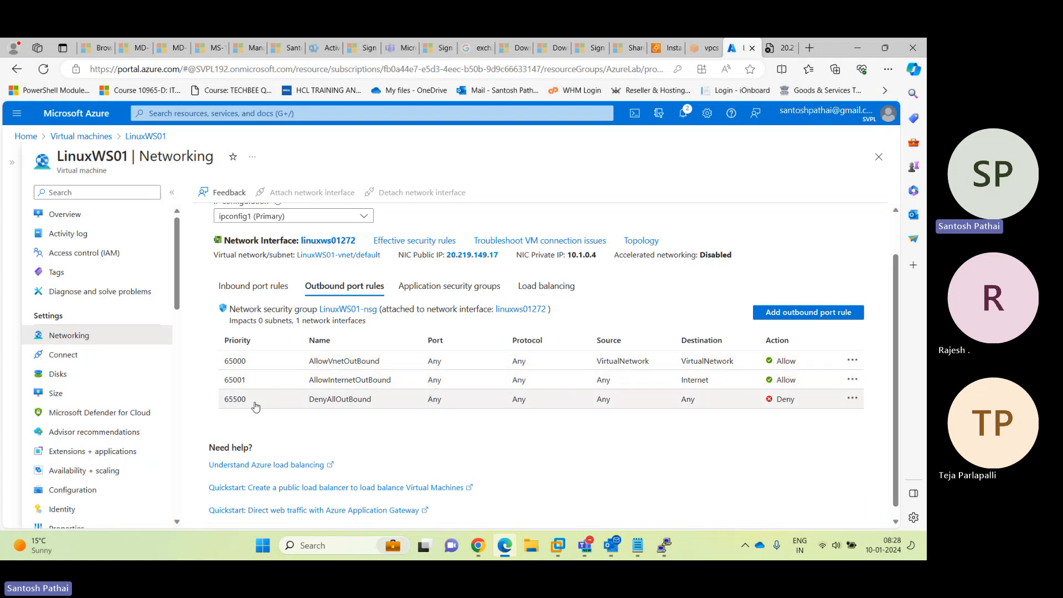
left_click(852, 399)
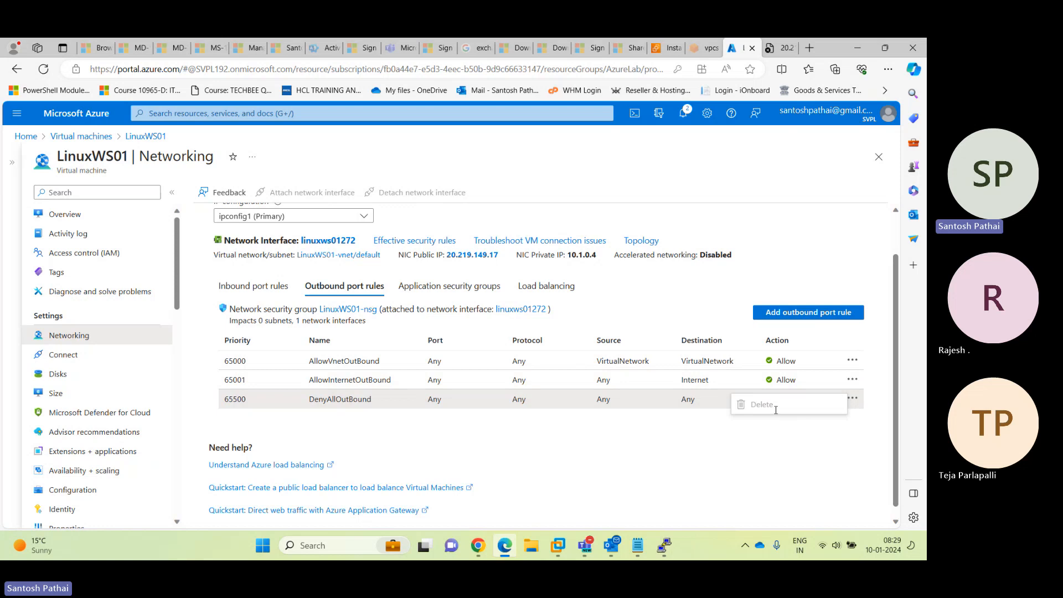
left_click(751, 441)
left_click(279, 290)
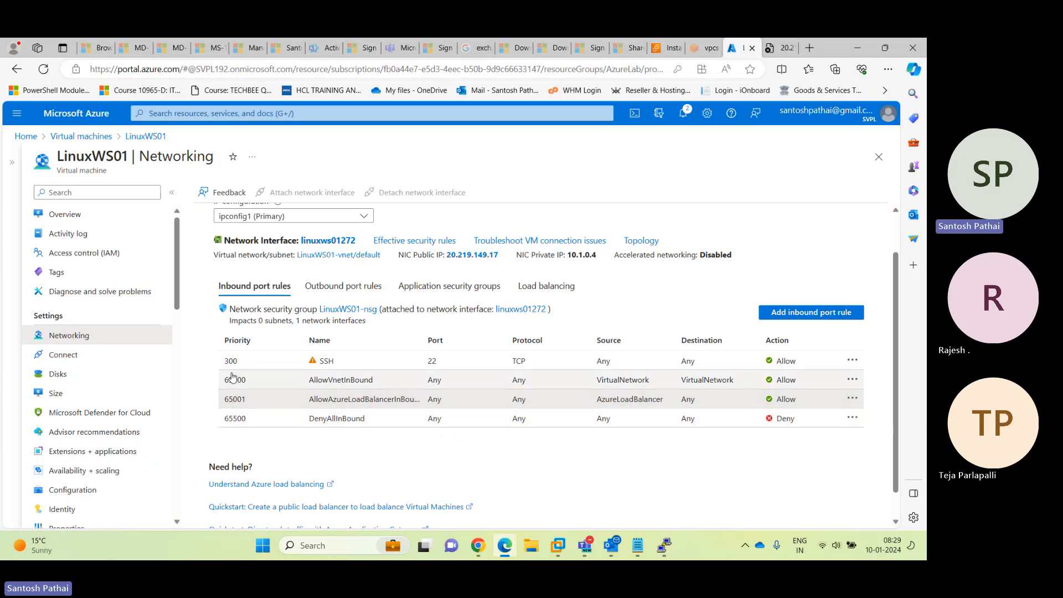
left_click(831, 312)
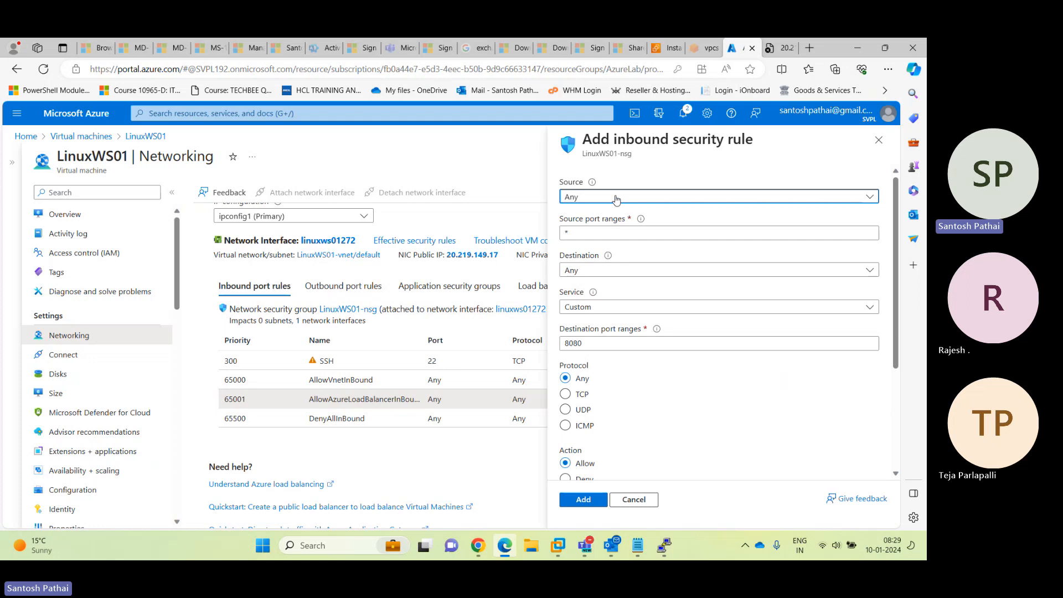
Keep the new rule's destination set to Any
left_click(583, 271)
left_click(580, 282)
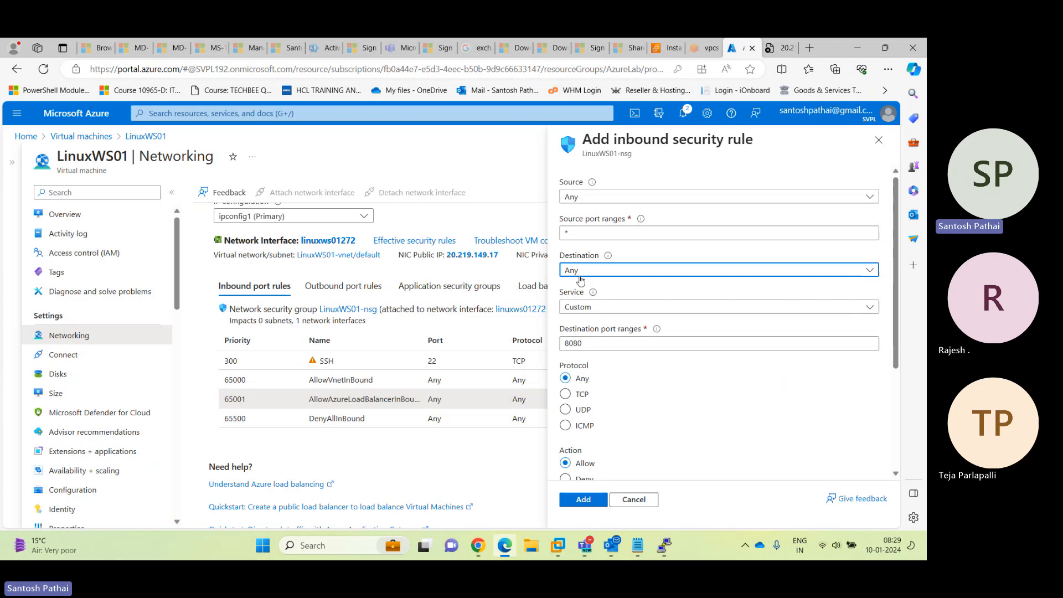
left_click(623, 272)
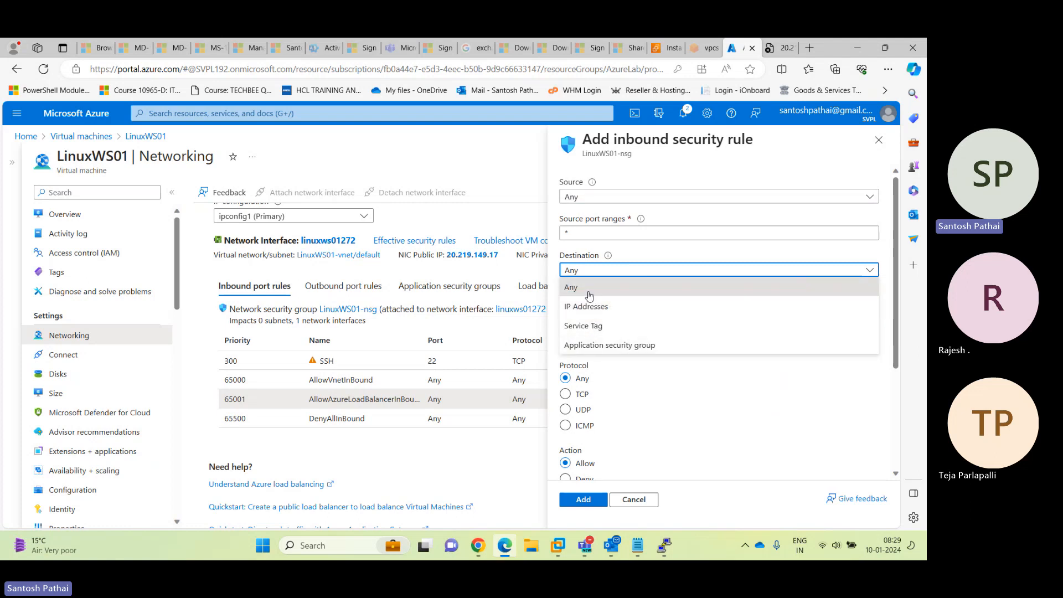
left_click(589, 296)
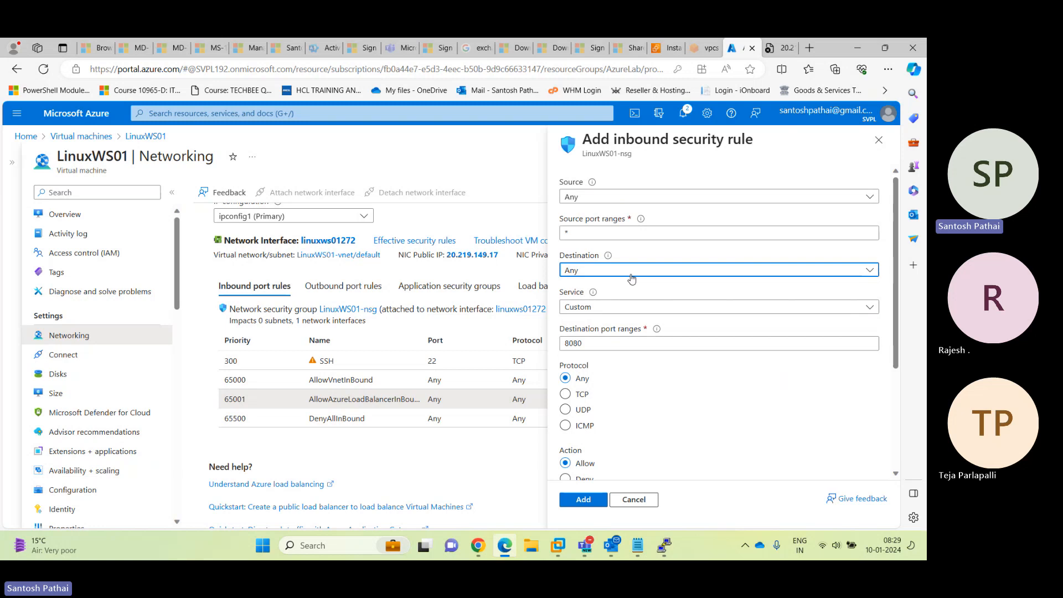
double_click(600, 231)
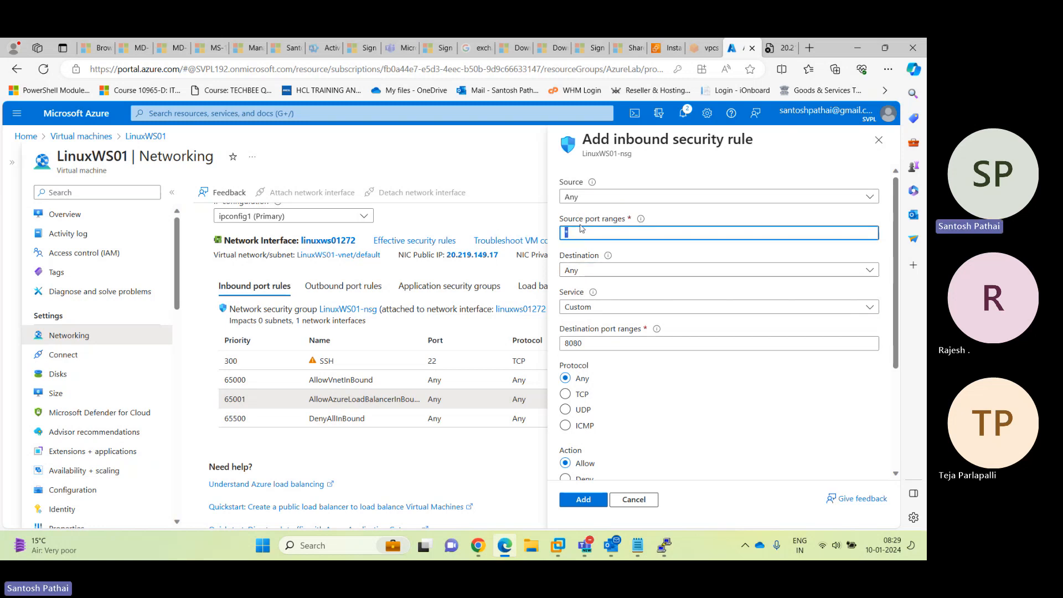
Set the rule's service to HTTP, giving TCP port 80, priority 310, name AllowAnyHTTPInbound
left_click(578, 311)
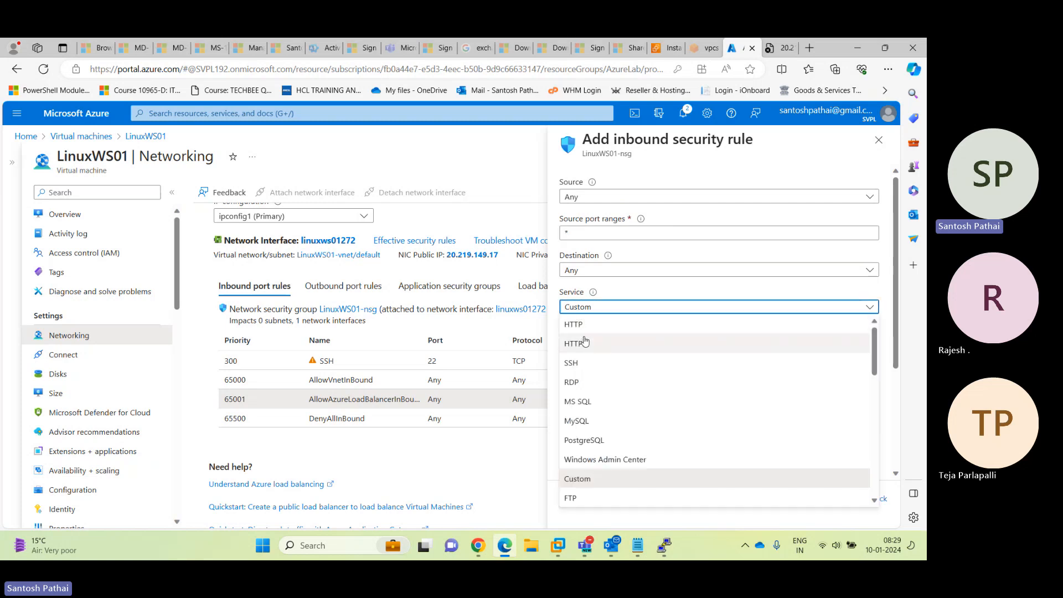
left_click(579, 325)
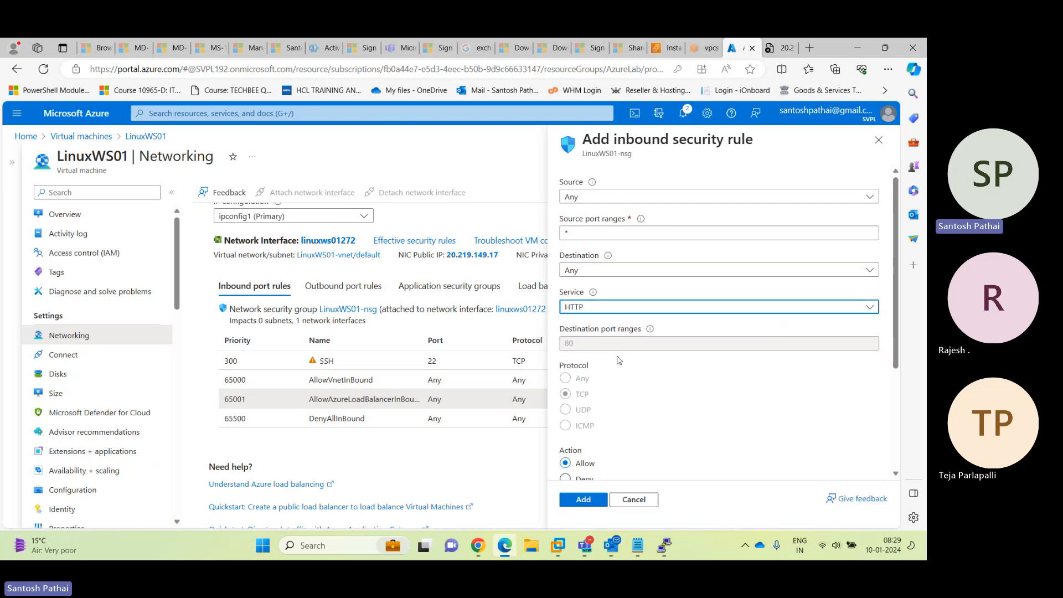
double_click(568, 233)
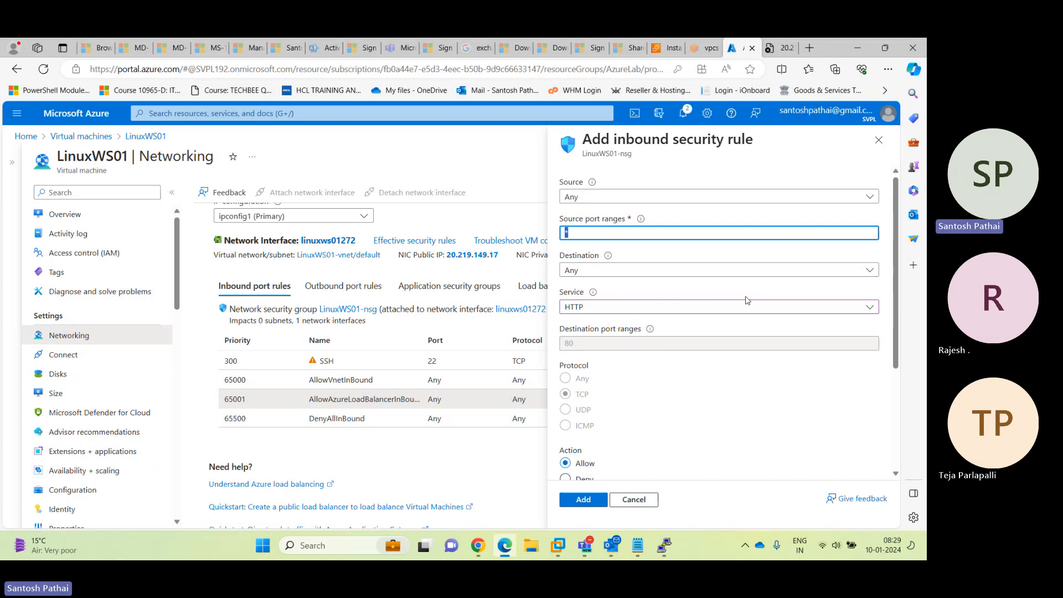
scroll(746, 310, "down", 3)
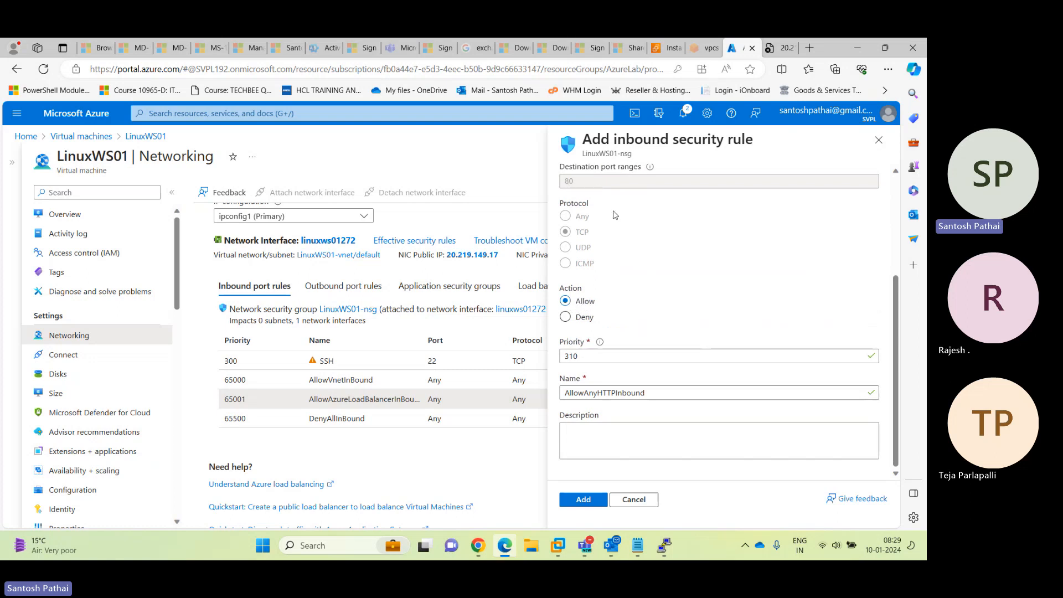
scroll(614, 215, "up", 1)
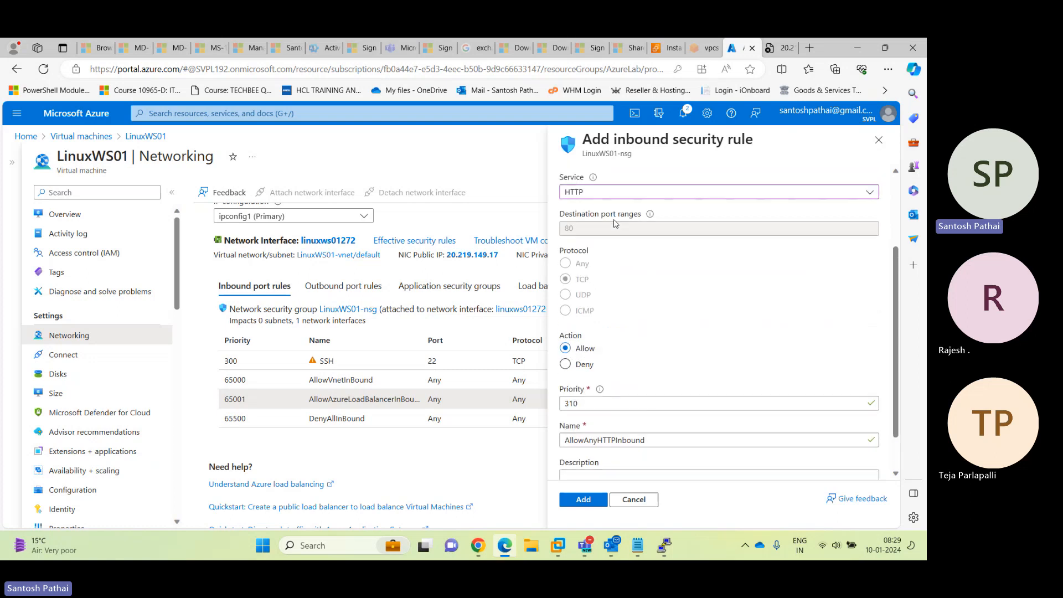
Confirm HTTP as the inbound rule's service in the Service list
left_click(590, 194)
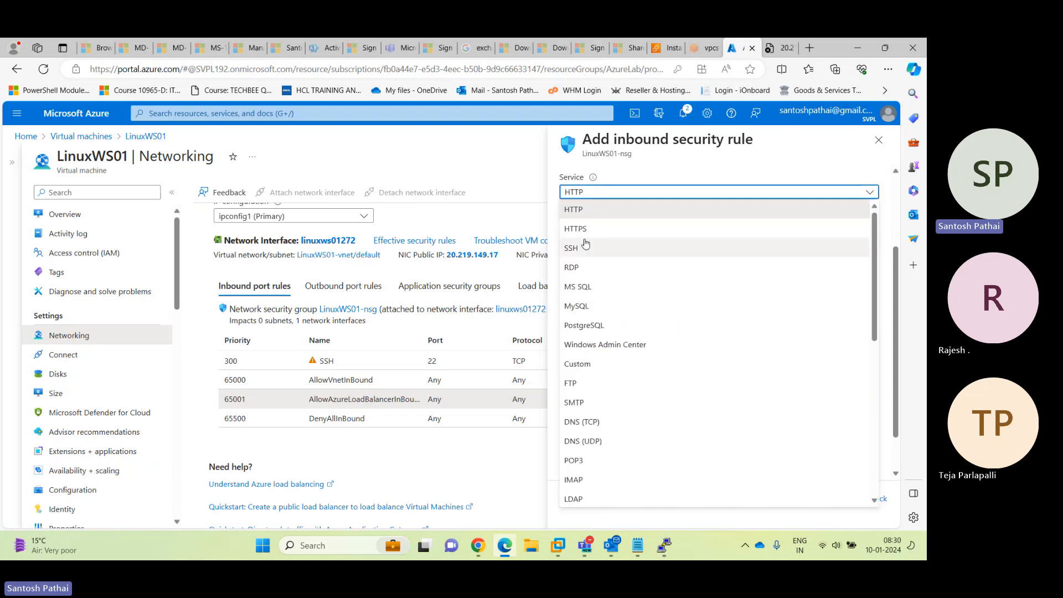
scroll(609, 349, "down", 3)
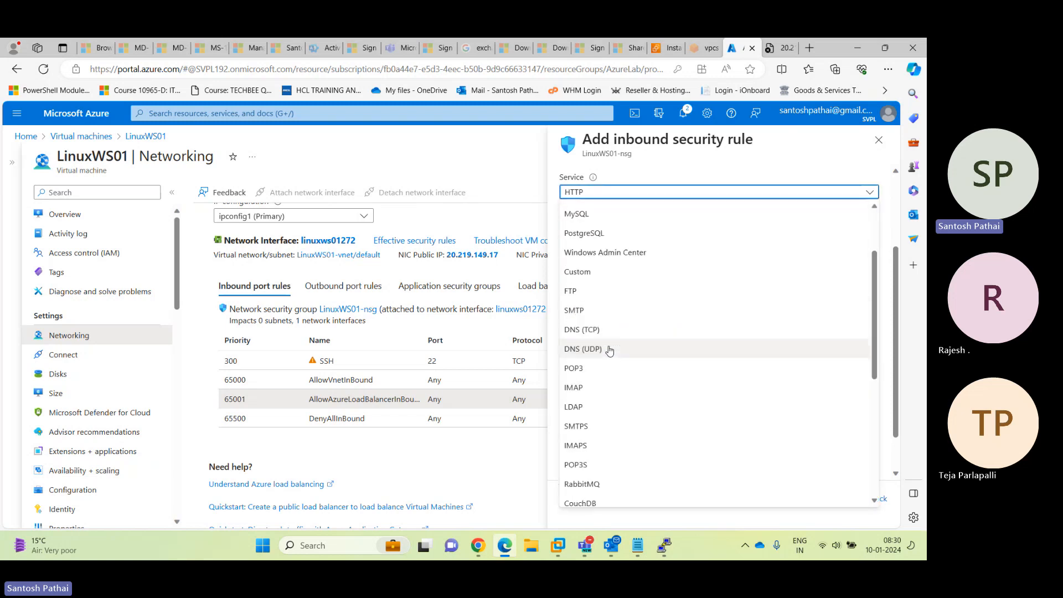
scroll(609, 349, "down", 3)
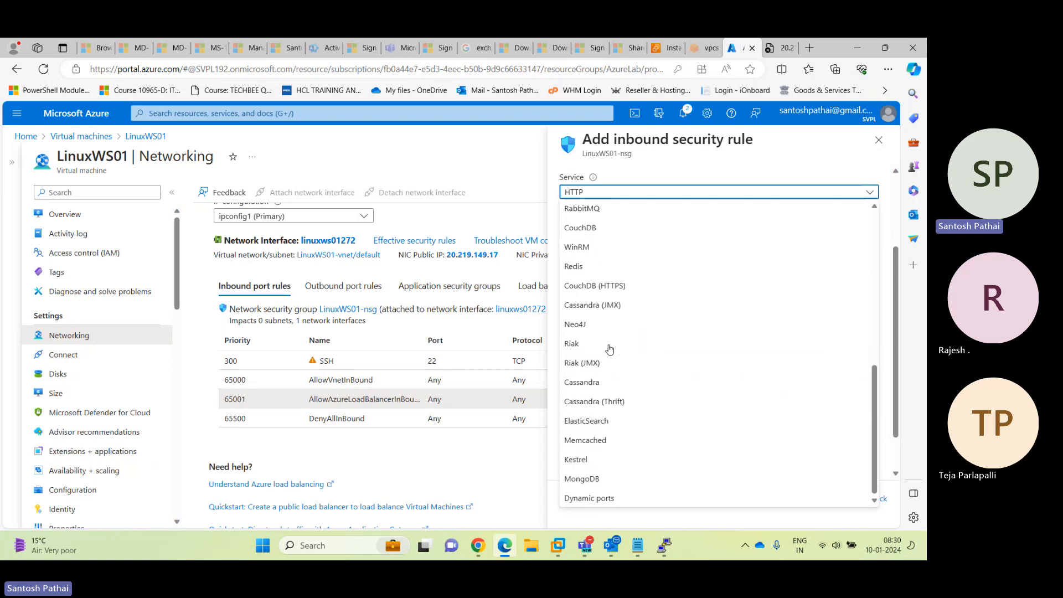
scroll(609, 349, "up", 6)
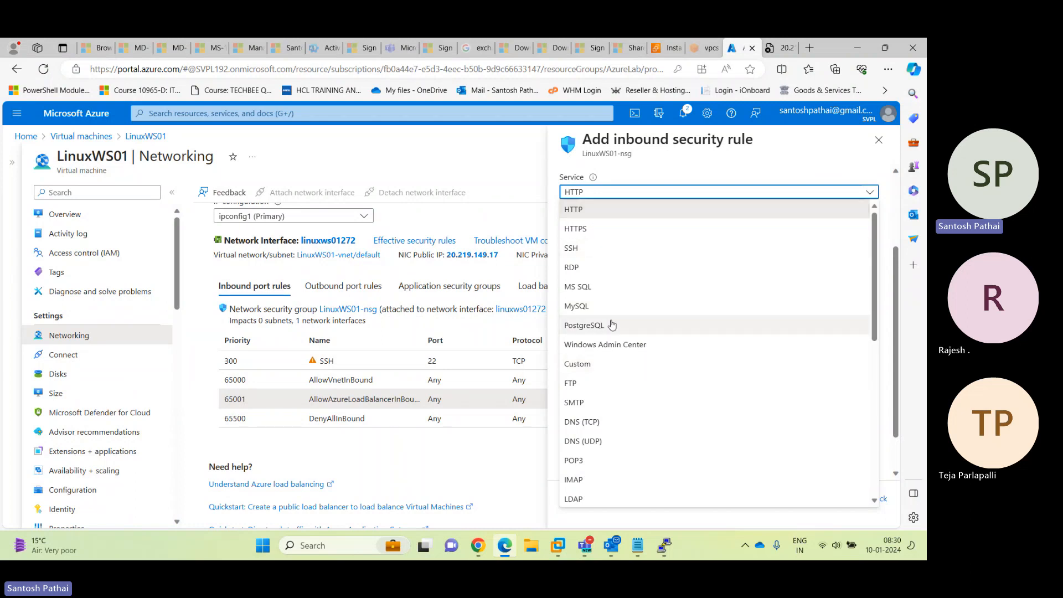
scroll(609, 324, "down", 3)
scroll(613, 325, "down", 4)
scroll(609, 329, "up", 8)
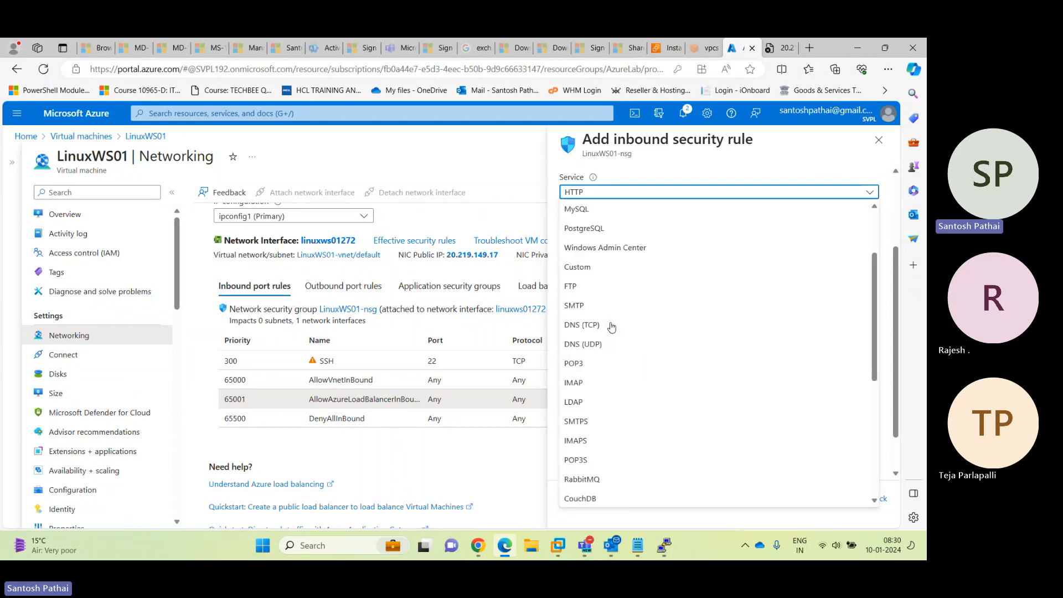
left_click(598, 213)
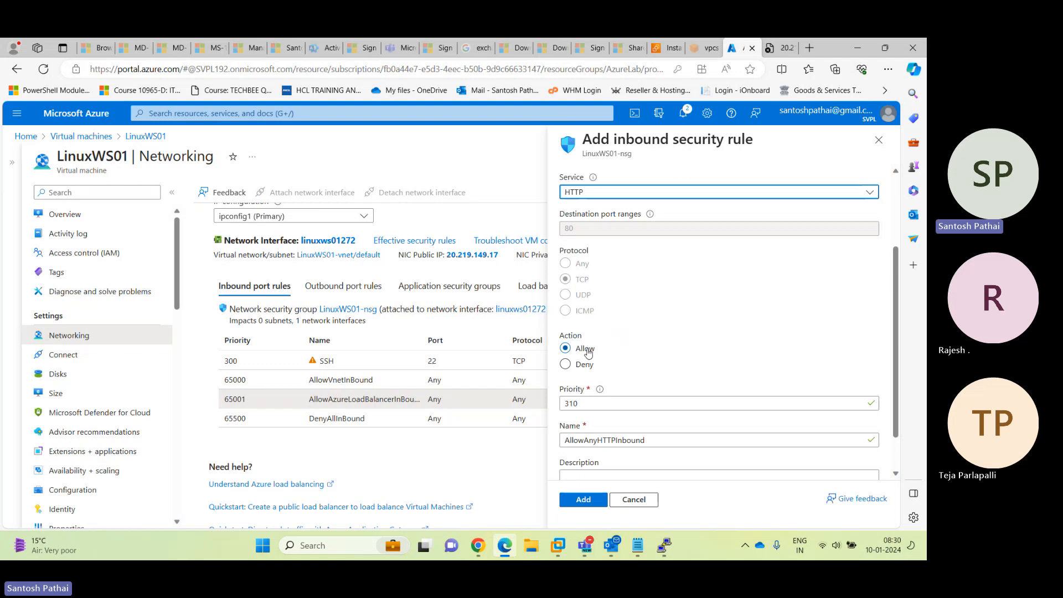
Check priority 310 and name AllowAnyHTTPInbound, then add the rule
double_click(584, 403)
scroll(709, 334, "down", 1)
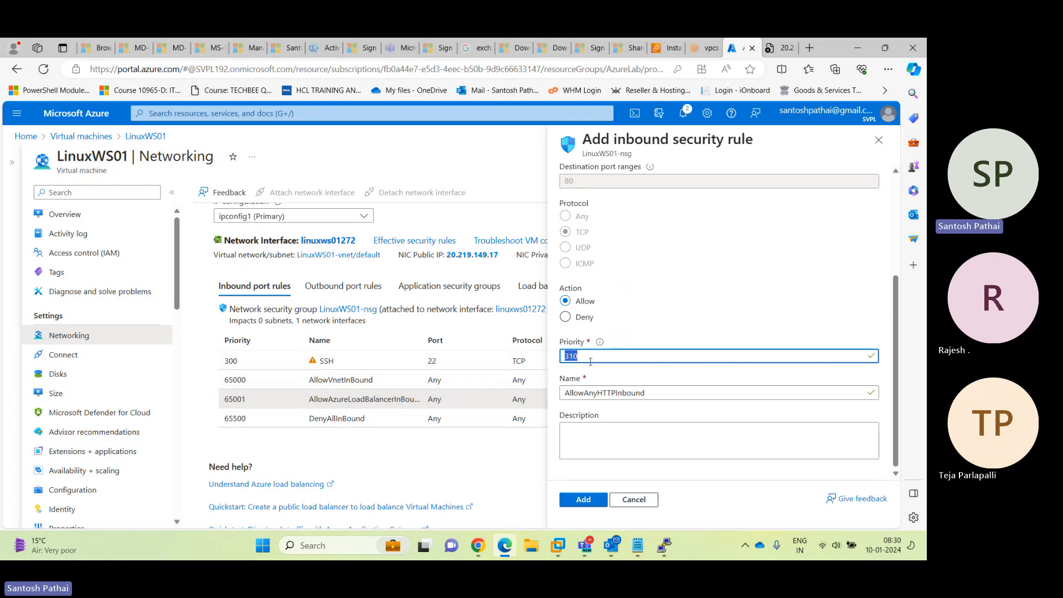
mouse_move(600, 344)
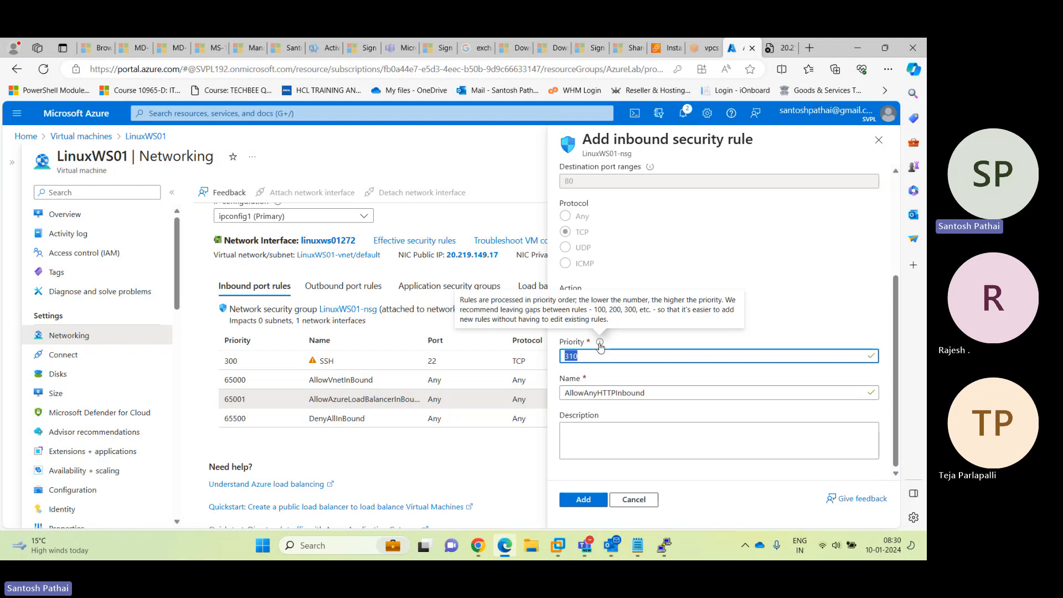
left_click_drag(651, 392, 557, 395)
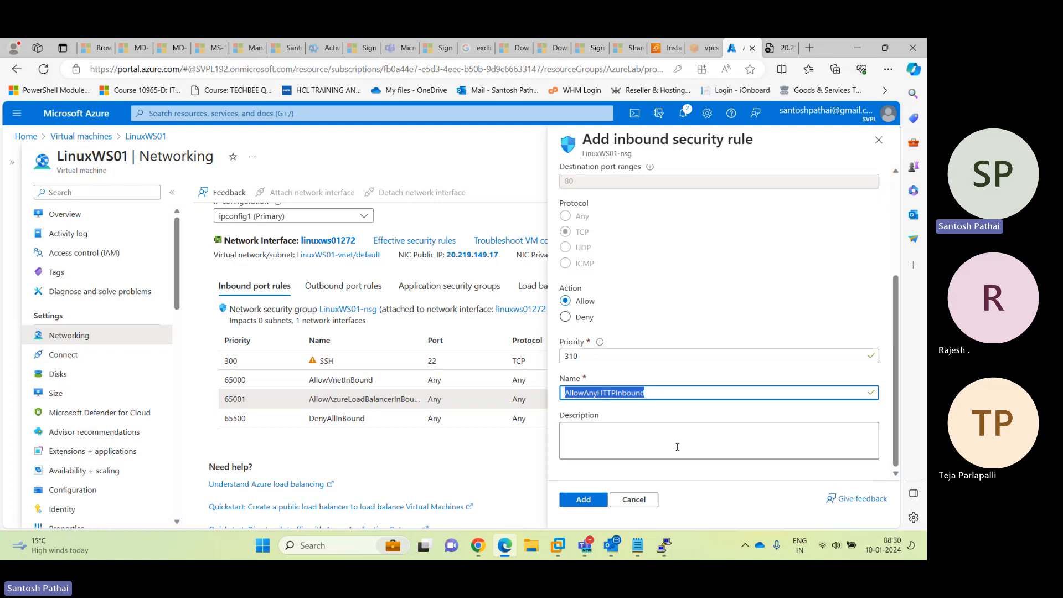
left_click(584, 499)
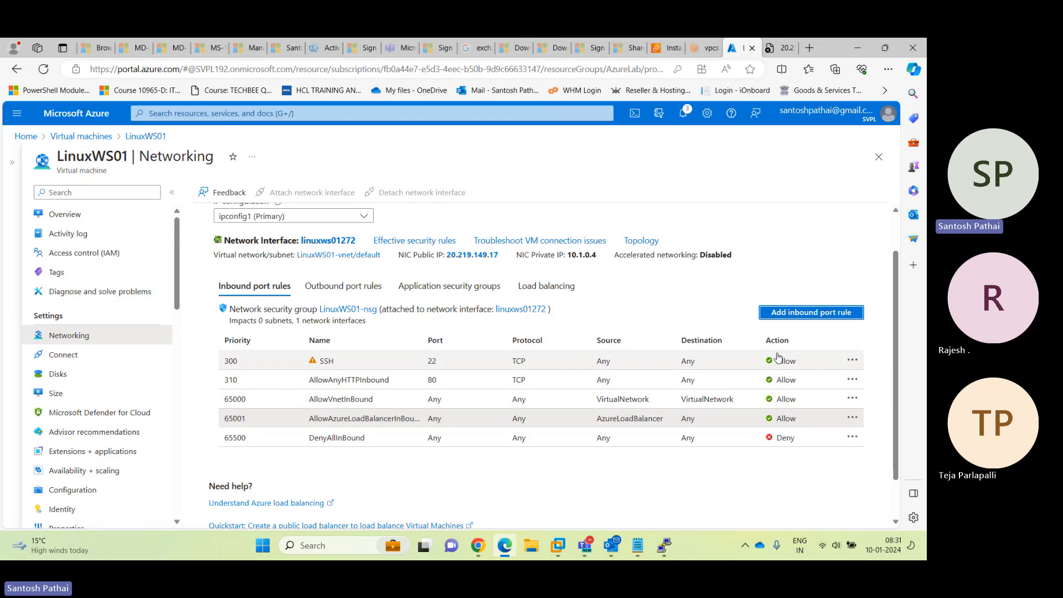
Add inbound rule AllowAnyHTTPSInbound with service HTTPS (TCP 443) at priority 320
left_click(798, 314)
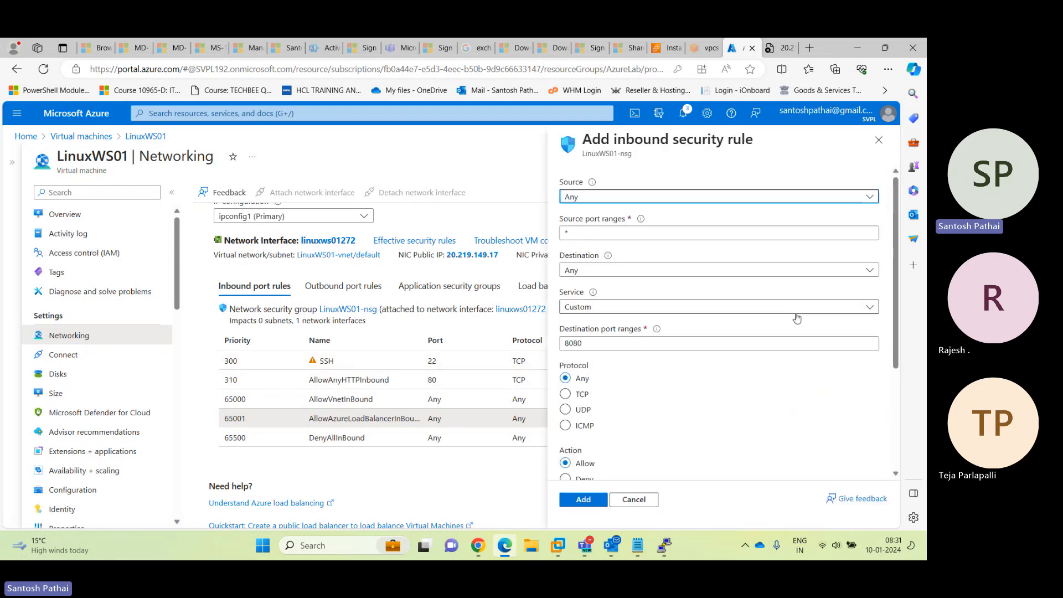
left_click(590, 310)
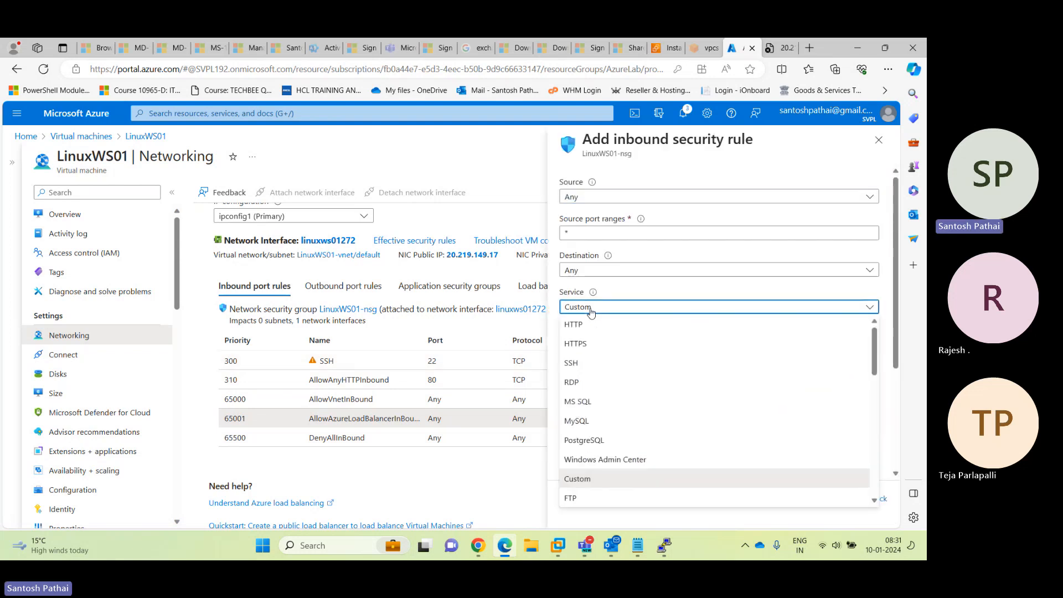
left_click(588, 344)
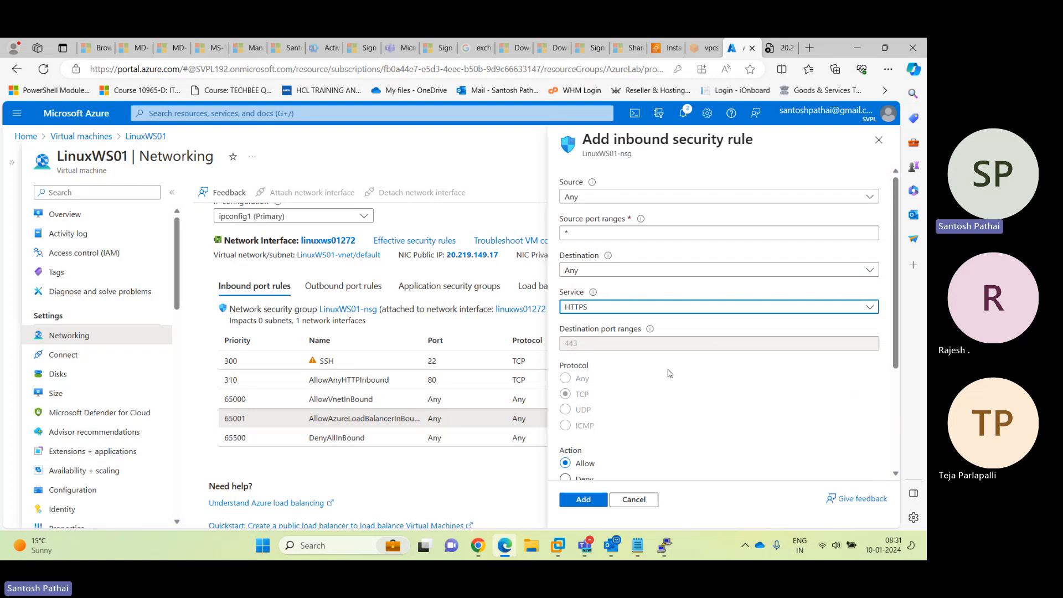
scroll(670, 374, "down", 3)
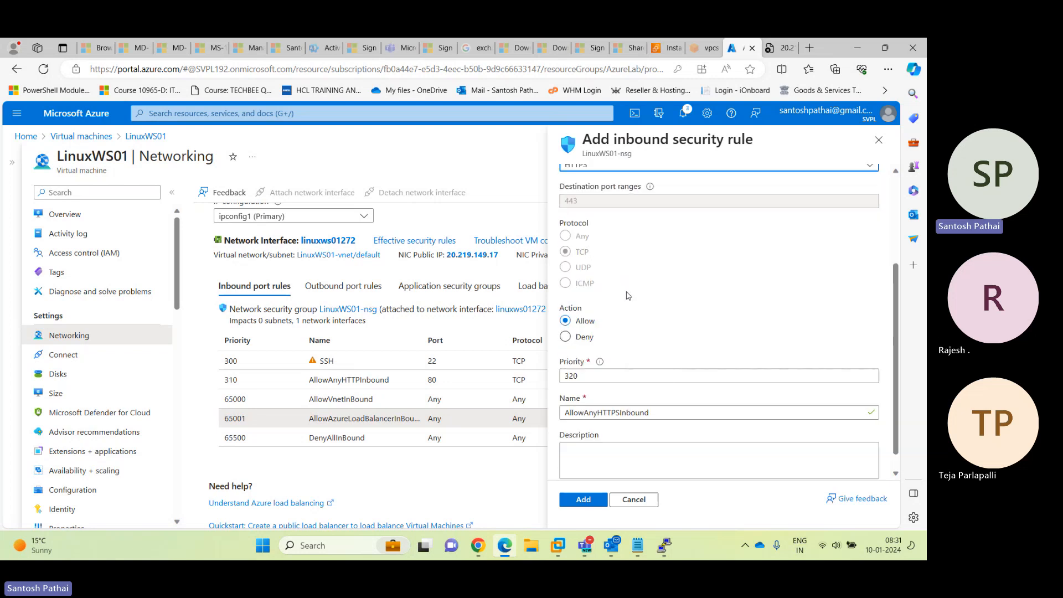
scroll(602, 302, "down", 1)
double_click(581, 357)
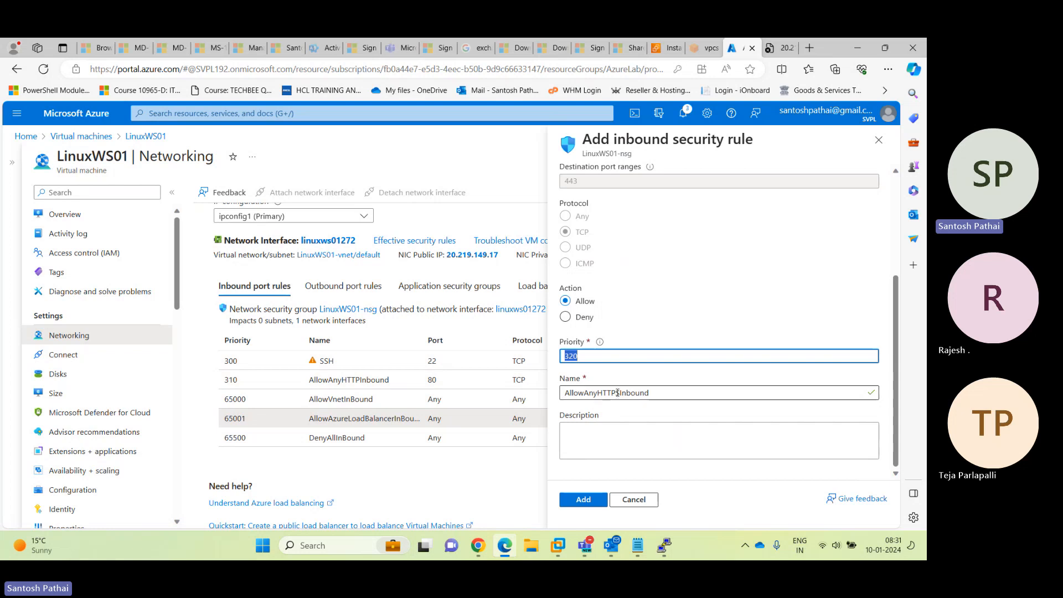
left_click_drag(616, 392, 621, 393)
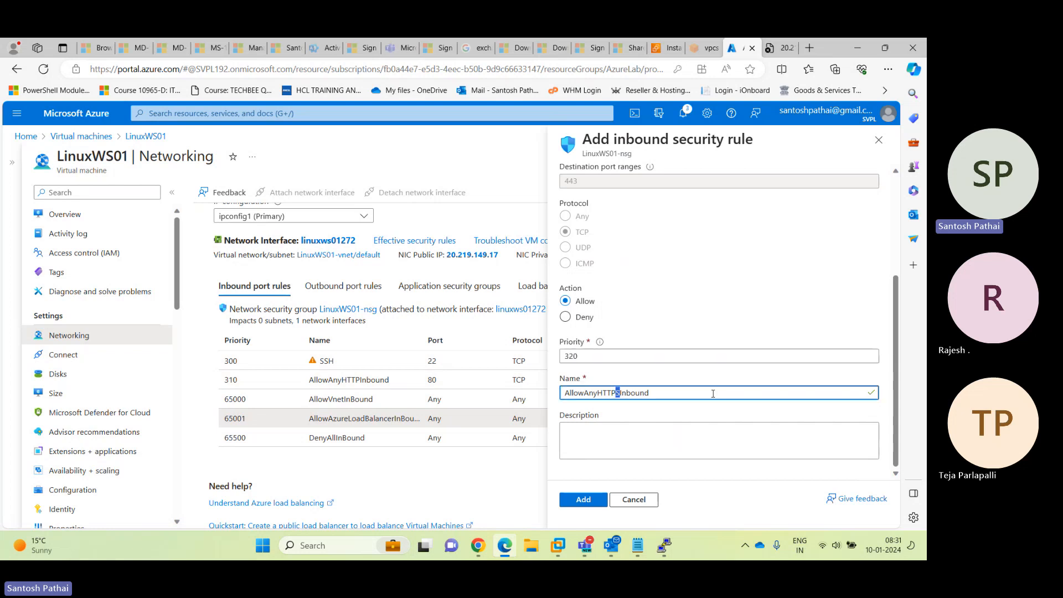
left_click(589, 498)
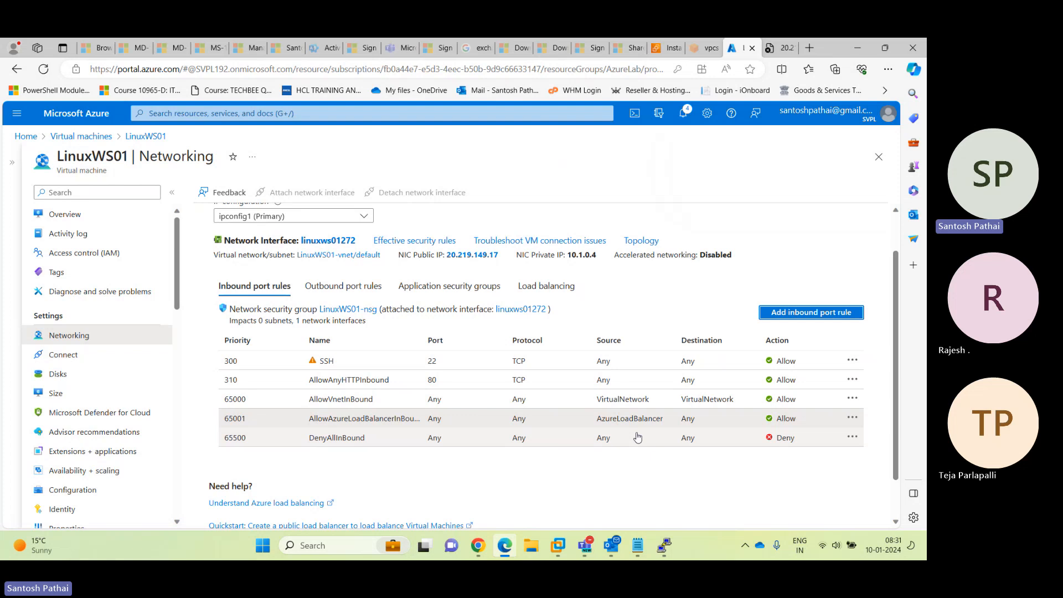
Refresh the 20.219.149.17 tab to show the nginx welcome page, then return to the portal
left_click(773, 53)
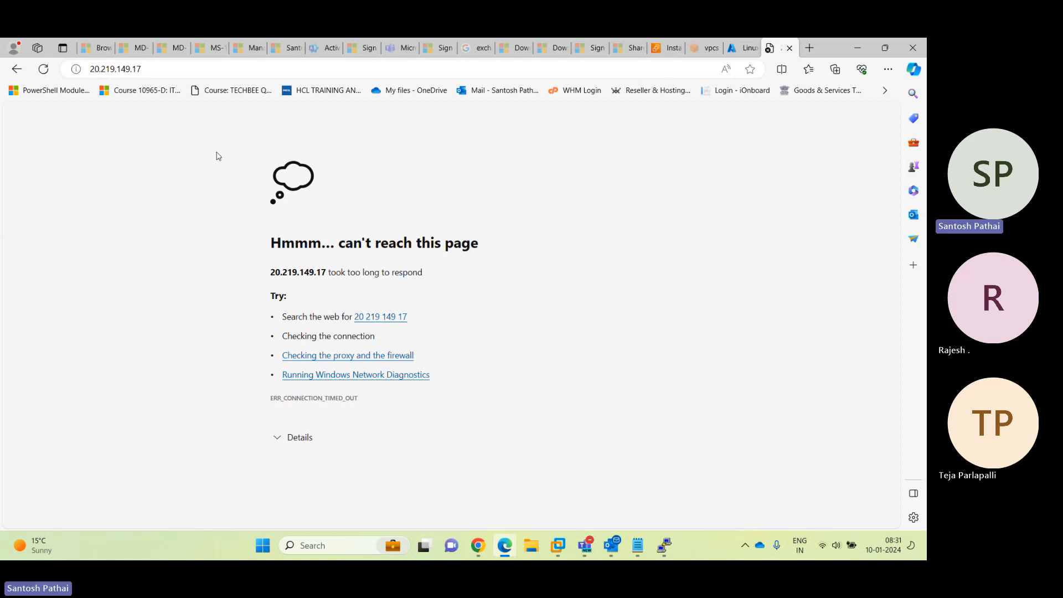
left_click(42, 68)
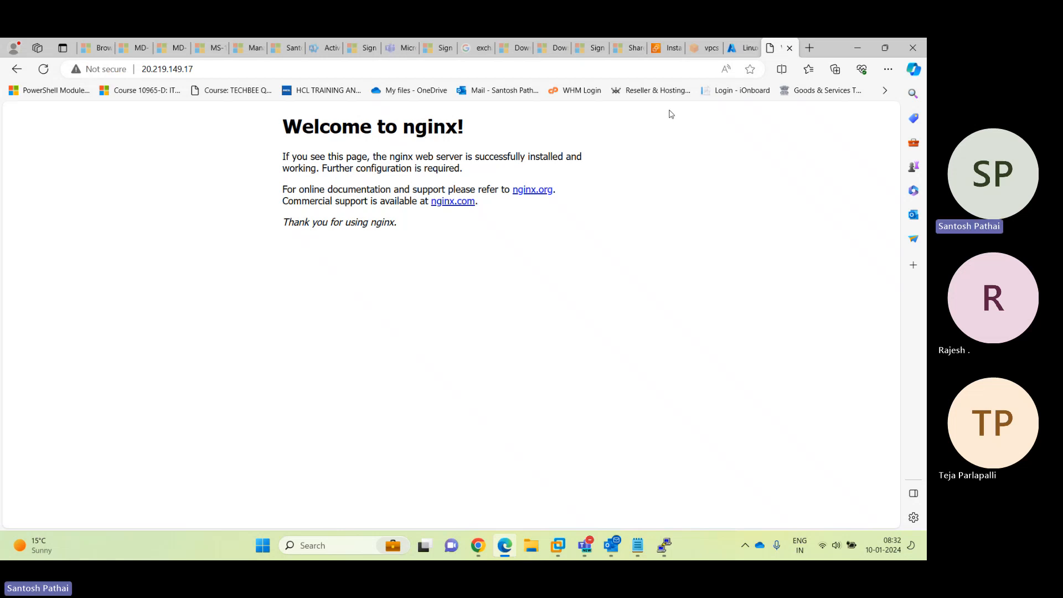
left_click(745, 48)
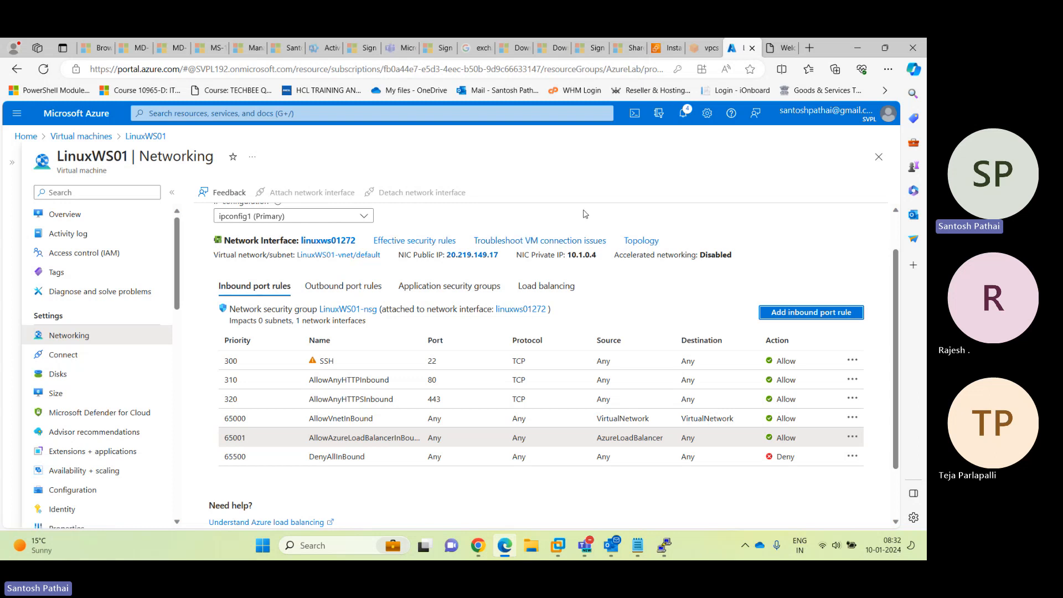
Check the LinuxWS01 SSH session, recheck the nginx page, and return to the Networking rules
left_click(664, 545)
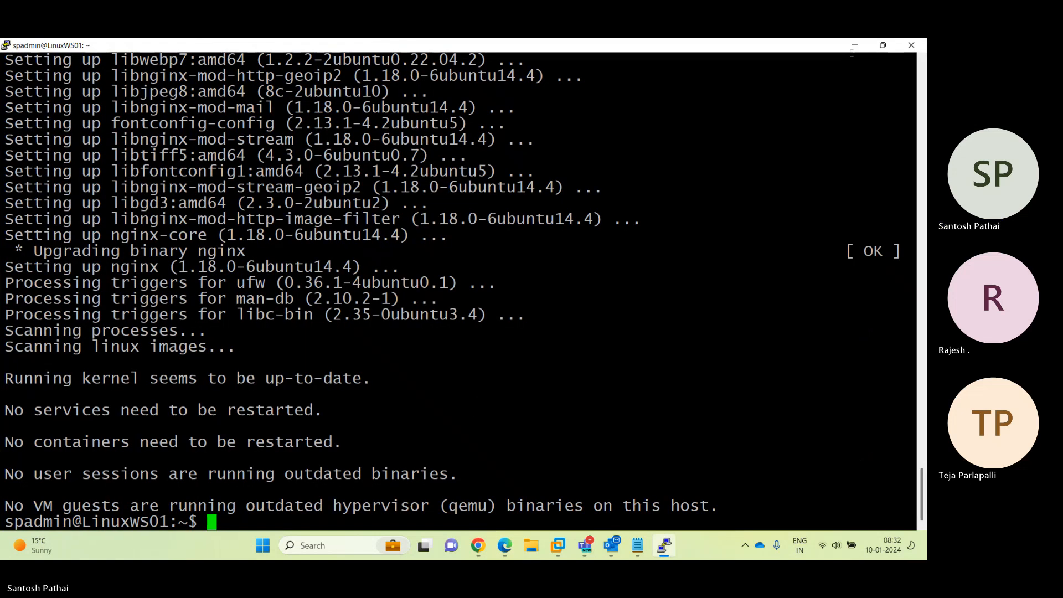
left_click(854, 46)
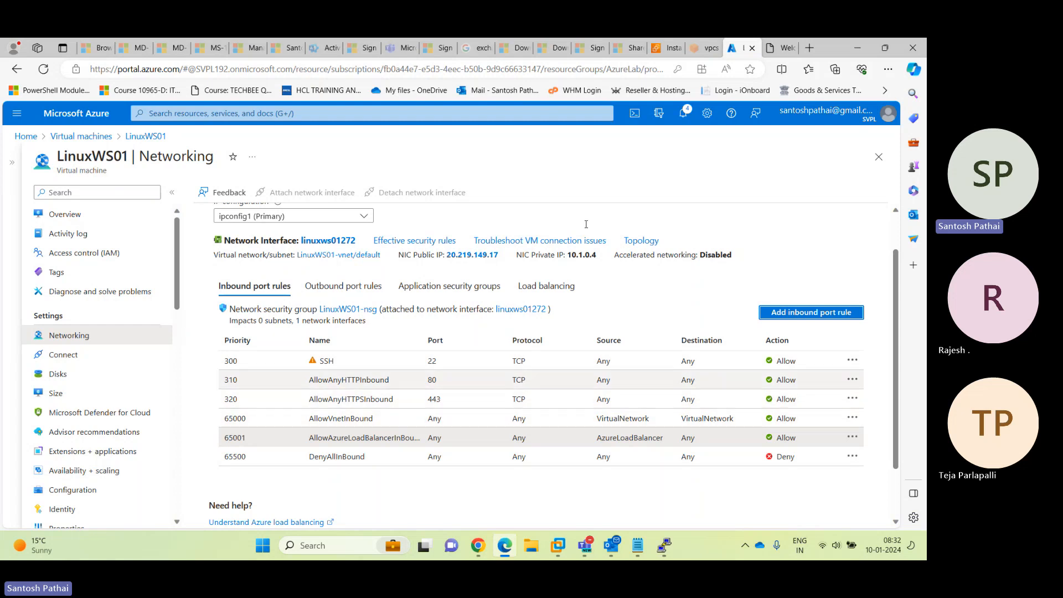
left_click(782, 48)
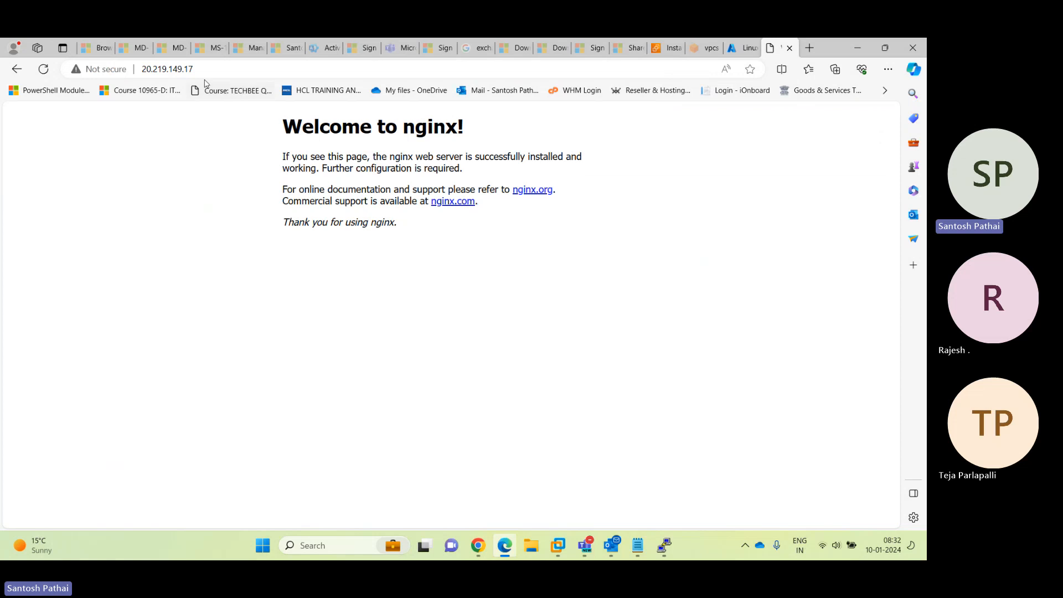
left_click(741, 49)
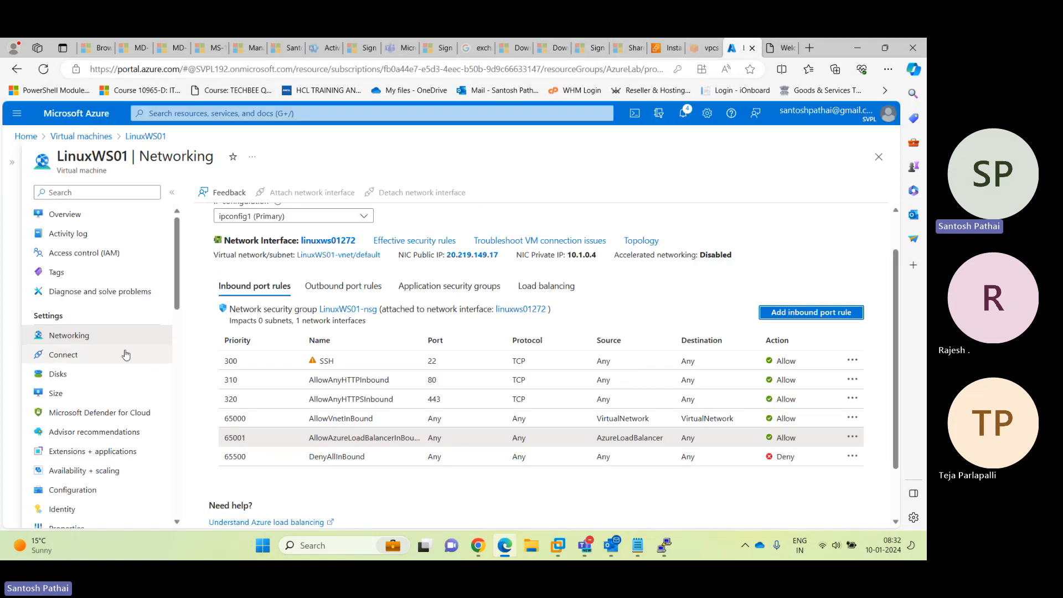
Open LinuxWS01's Overview and highlight its DNS name field reading Not configured
left_click(92, 219)
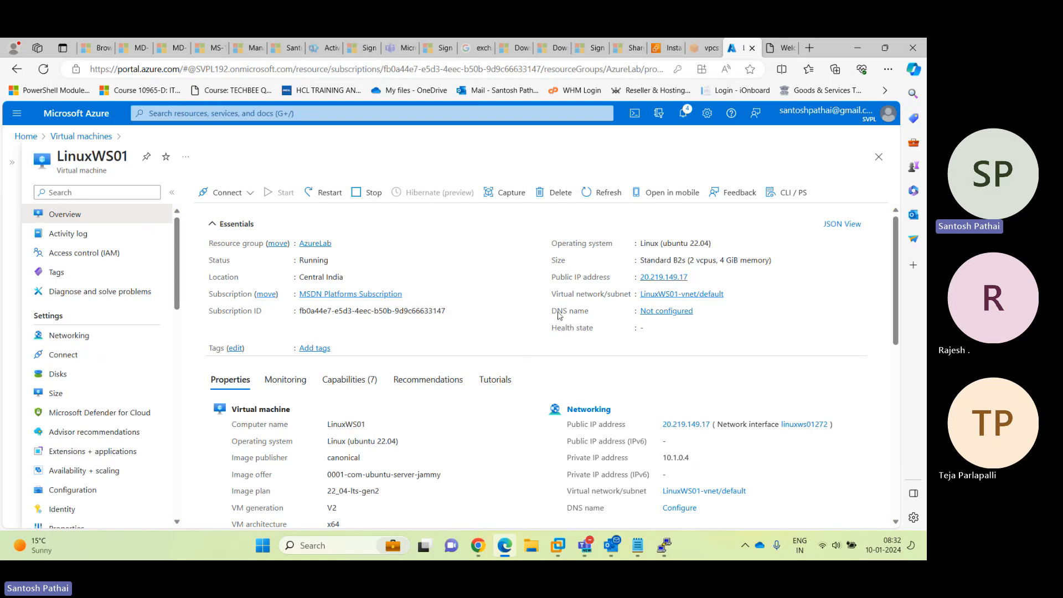
left_click_drag(551, 312, 590, 315)
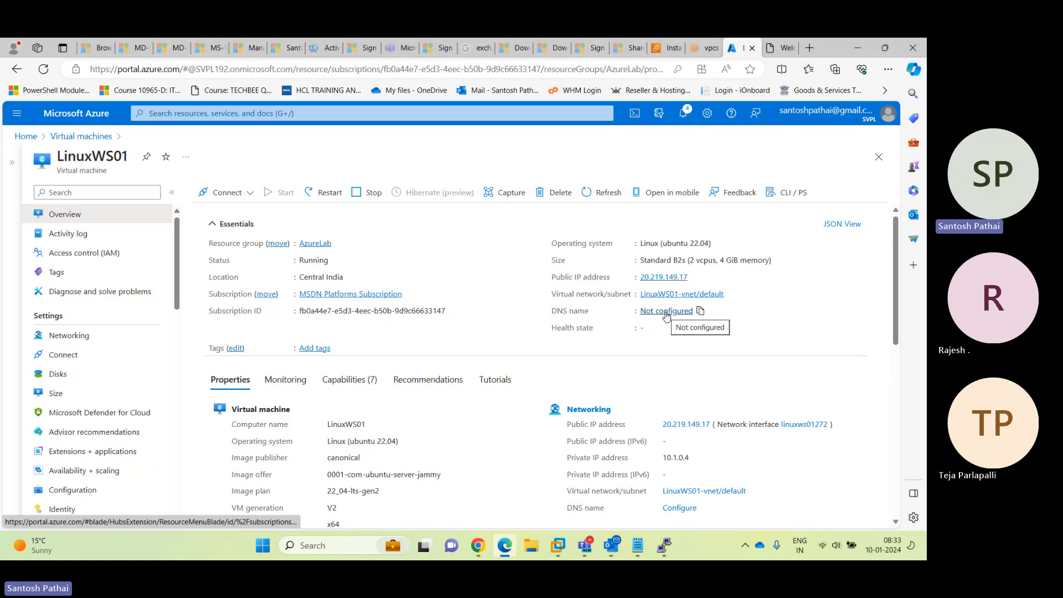
Enter linuxws2024 as the public IP's DNS name label and save it
left_click(666, 314)
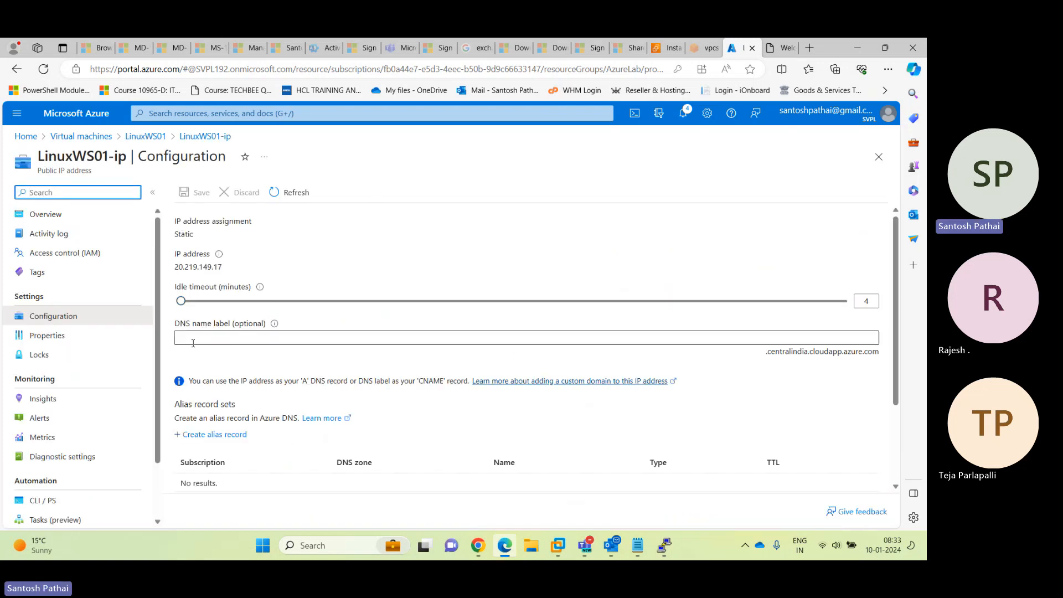
mouse_move(279, 327)
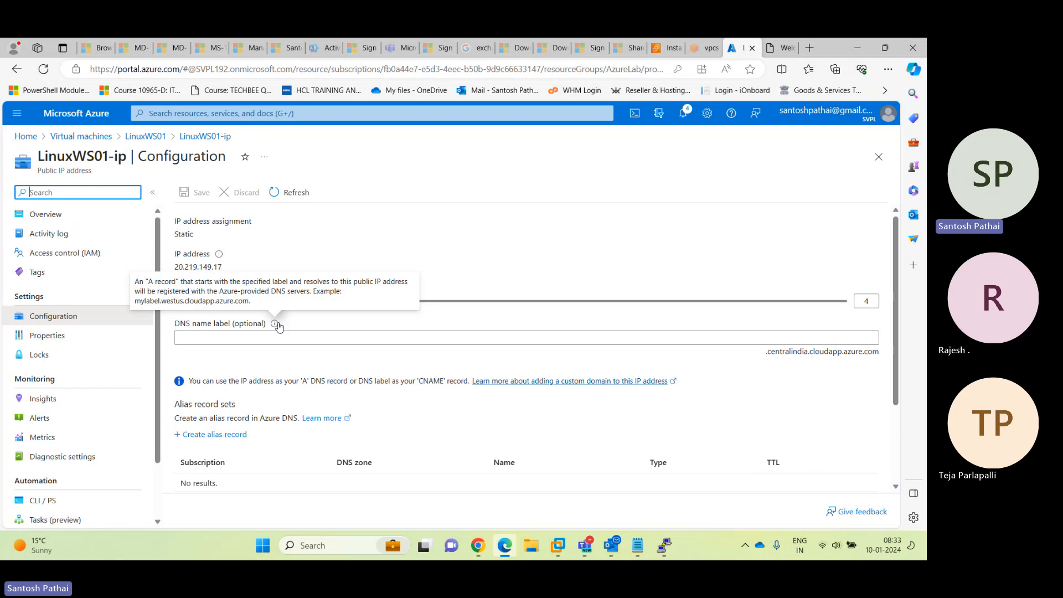
left_click_drag(768, 355, 880, 358)
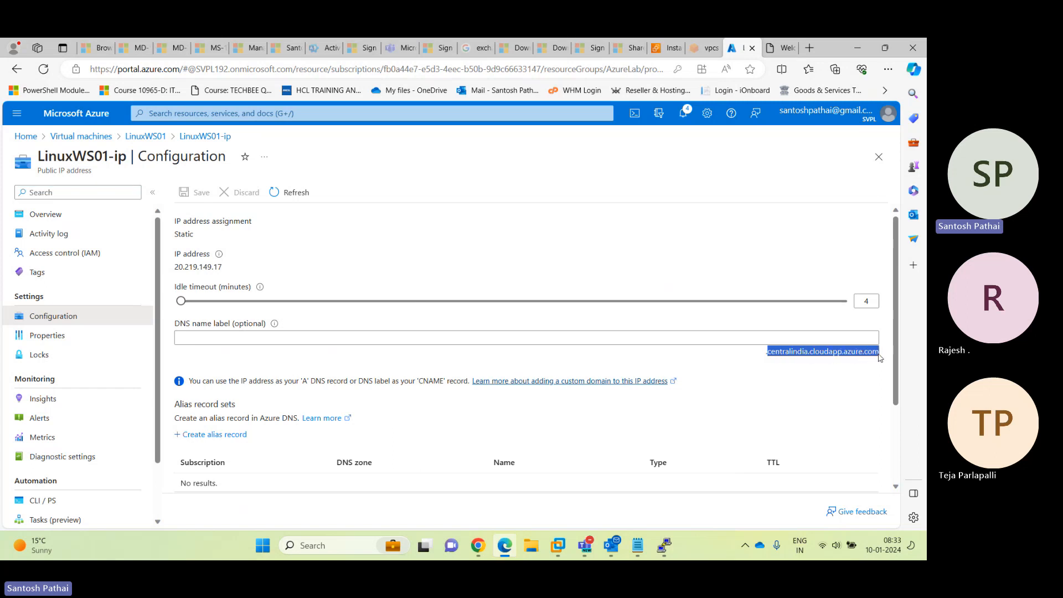
left_click(637, 333)
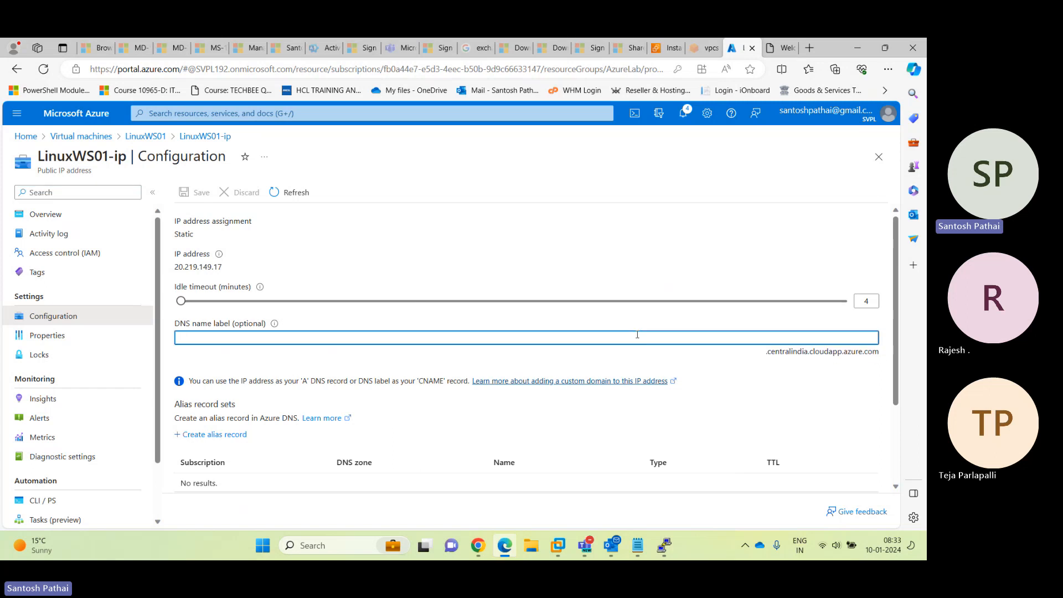
type("linuxws2024")
left_click(198, 193)
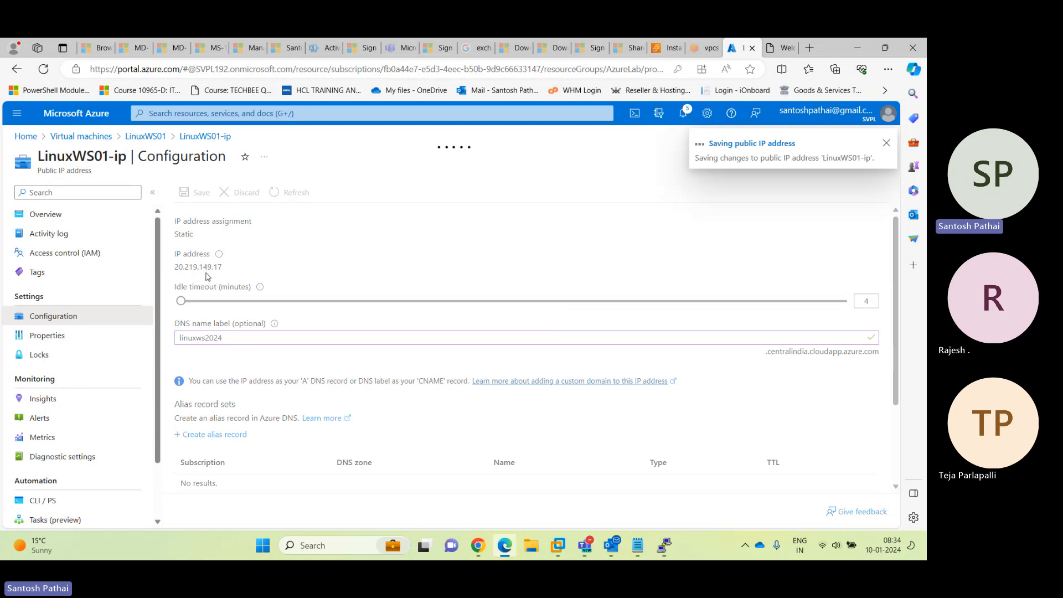
Check the nginx tab, then open the LinuxWS01-ip Overview showing the new DNS name
left_click(781, 47)
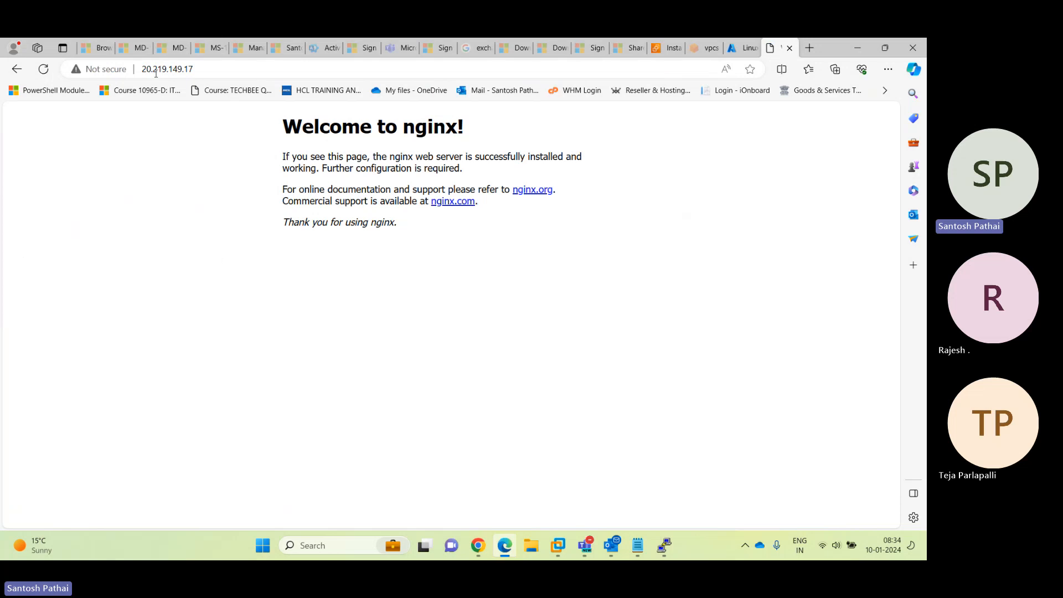
left_click(737, 51)
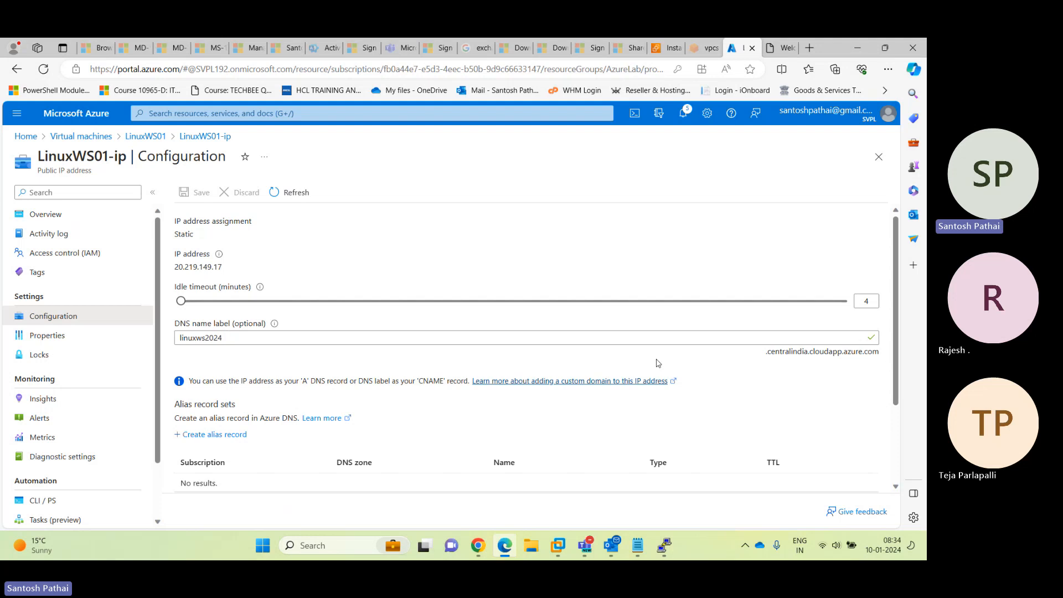
left_click(89, 219)
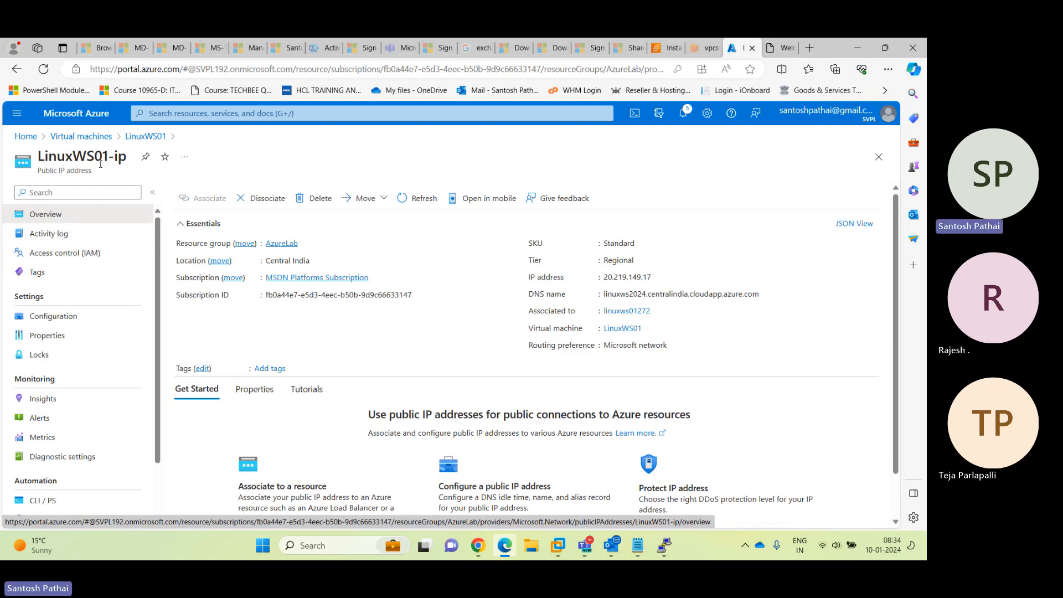
Open LinuxWS01 from Virtual machines and copy its DNS name linuxws2024.centralindia.cloudapp.azure.com
left_click(89, 136)
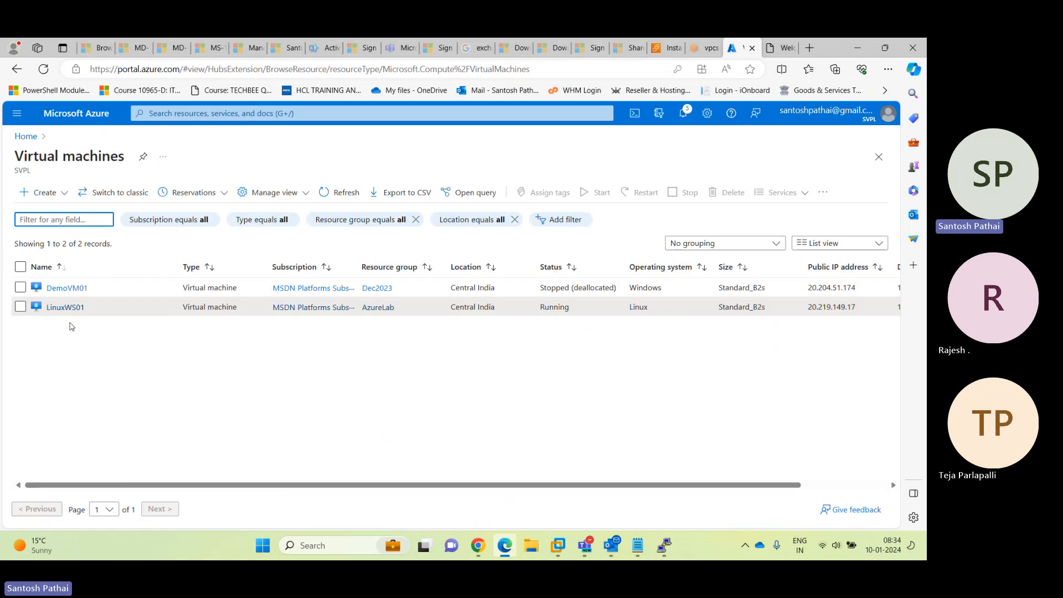
left_click(63, 308)
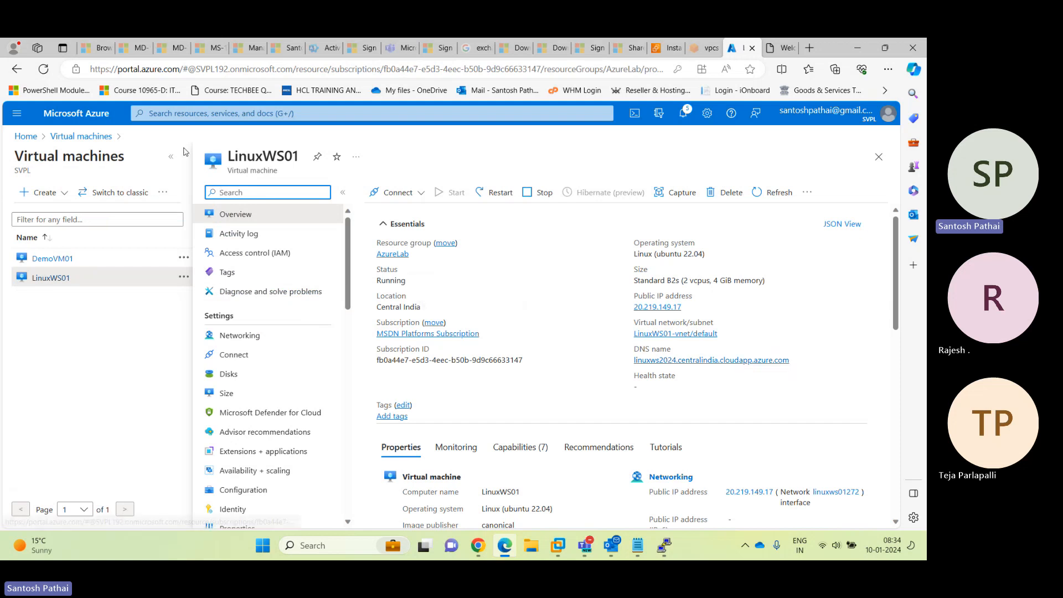
left_click(173, 161)
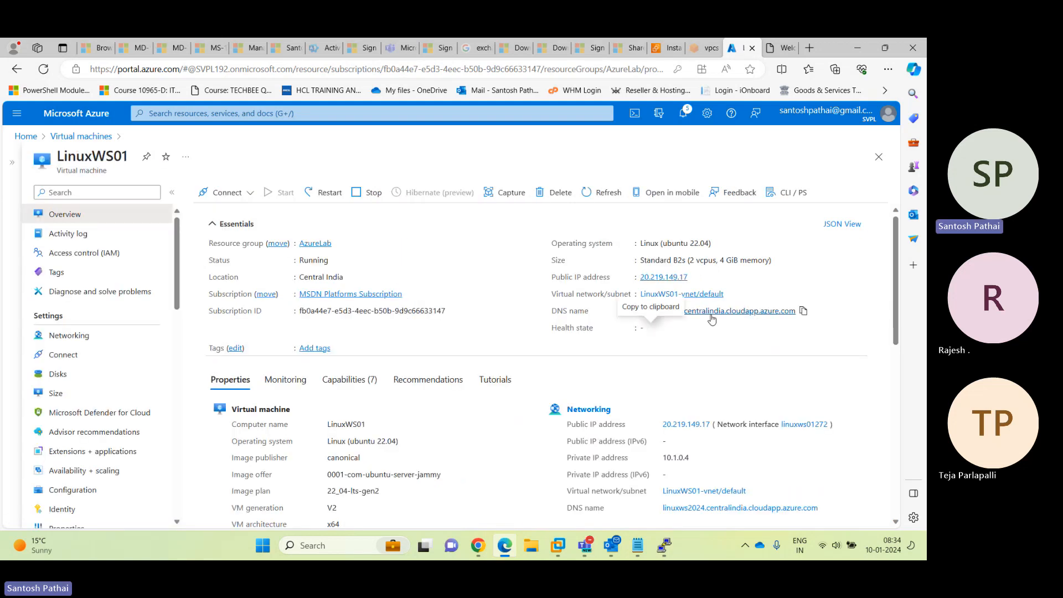
left_click(804, 311)
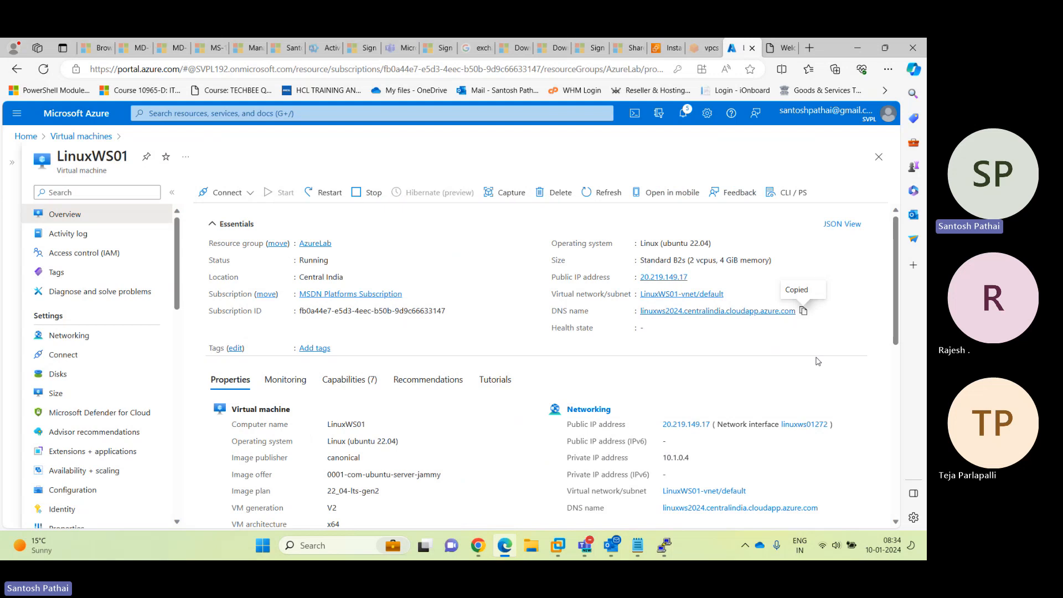
Load the copied DNS name in a new InPrivate window to confirm the nginx page
left_click(888, 69)
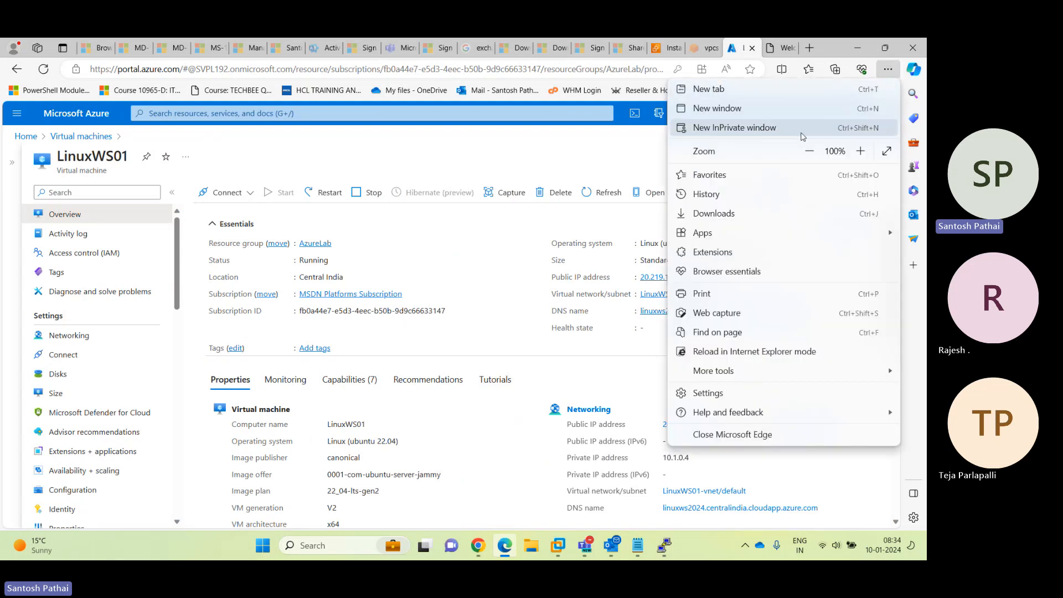
left_click(720, 130)
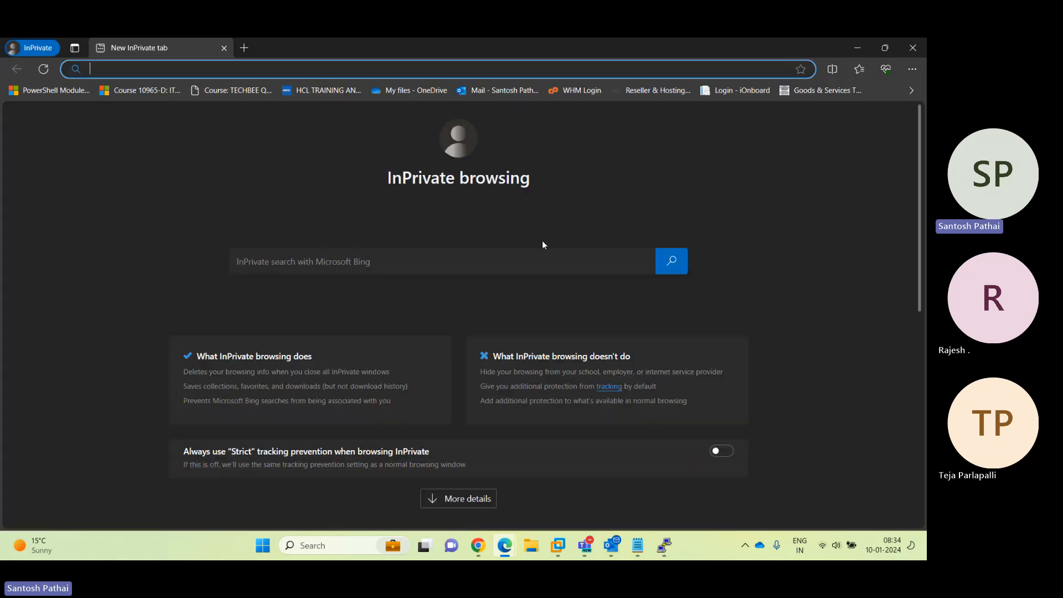
key("ctrl+v")
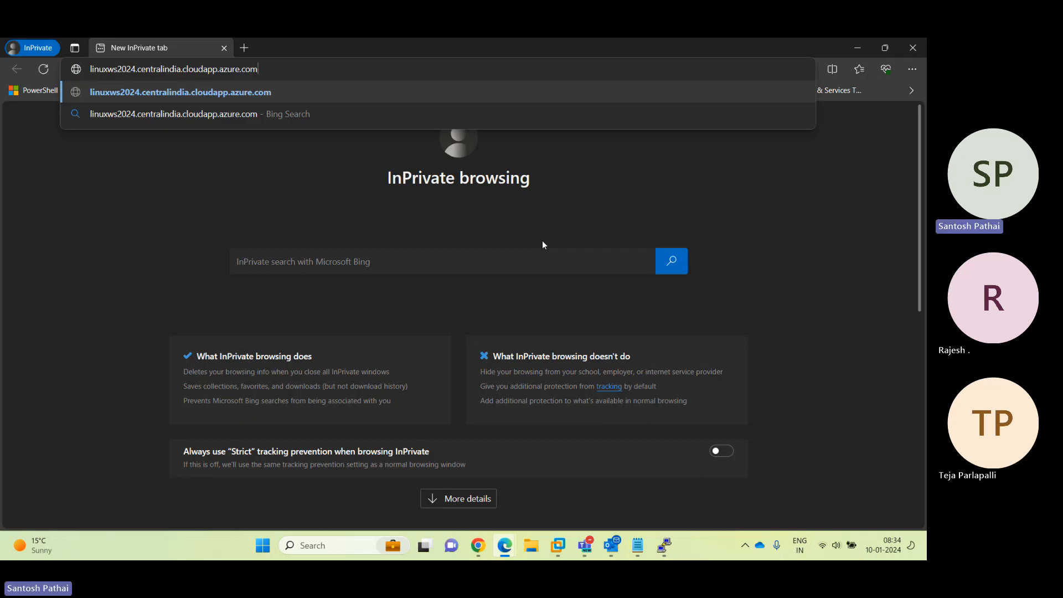
key("Return")
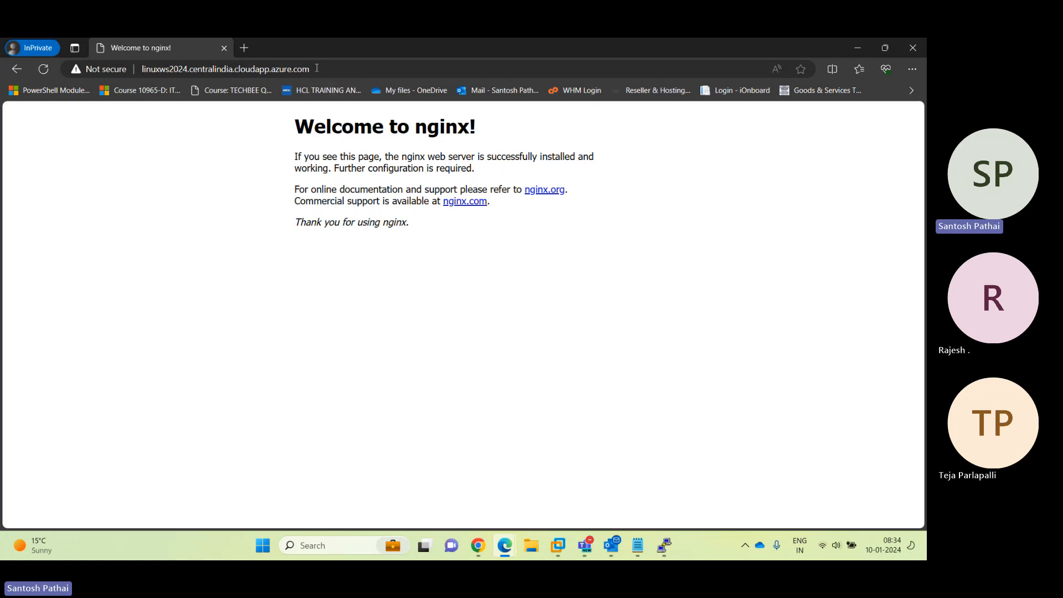
left_click(132, 68)
left_click(178, 213)
Close the InPrivate window, dismiss Teams' recording-started notice, and go back to the Edge portal window
left_click(913, 47)
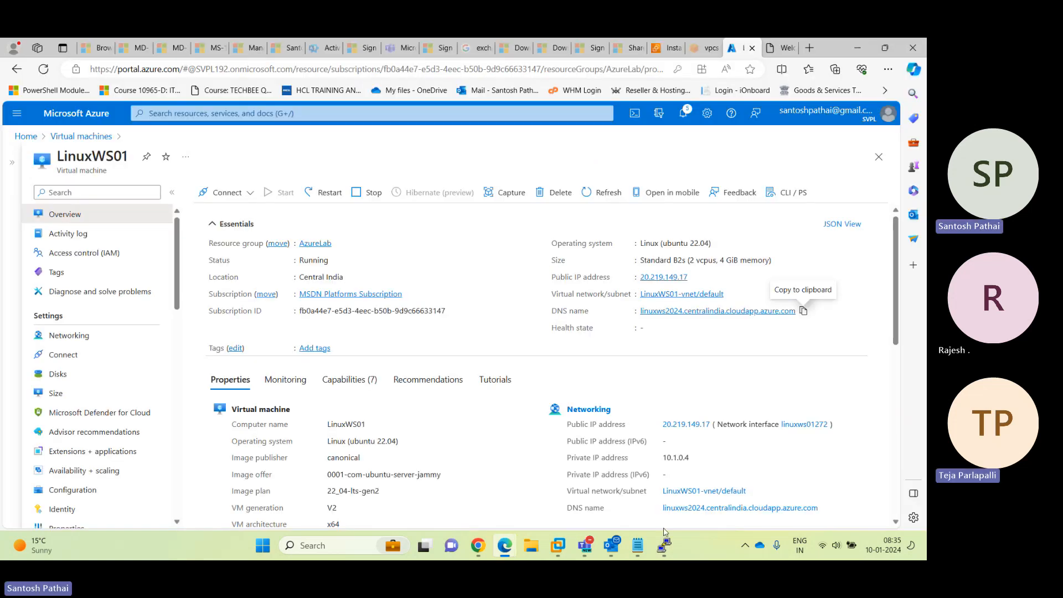
mouse_move(591, 547)
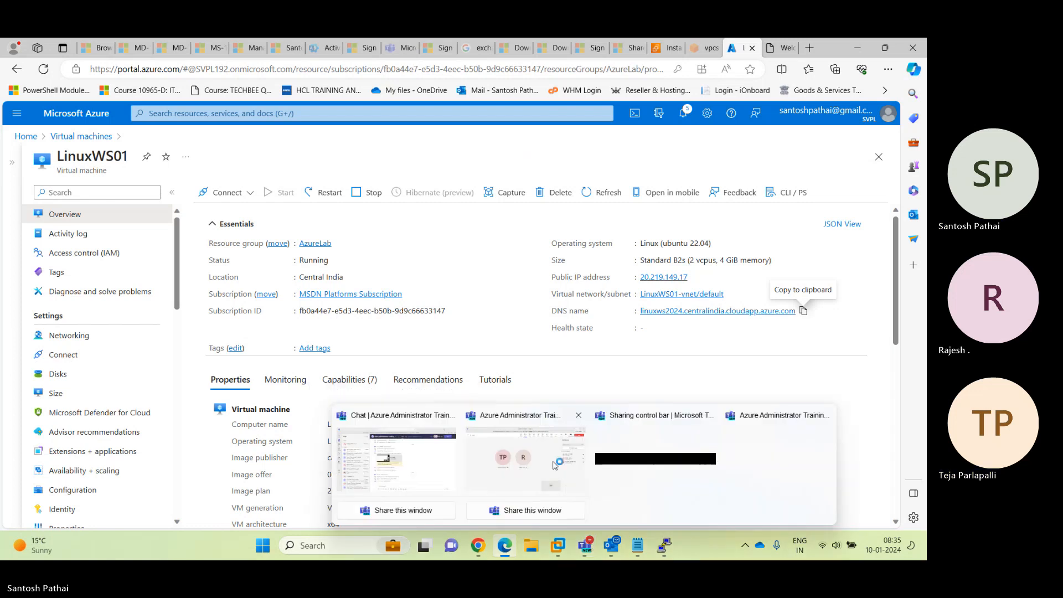
left_click(526, 457)
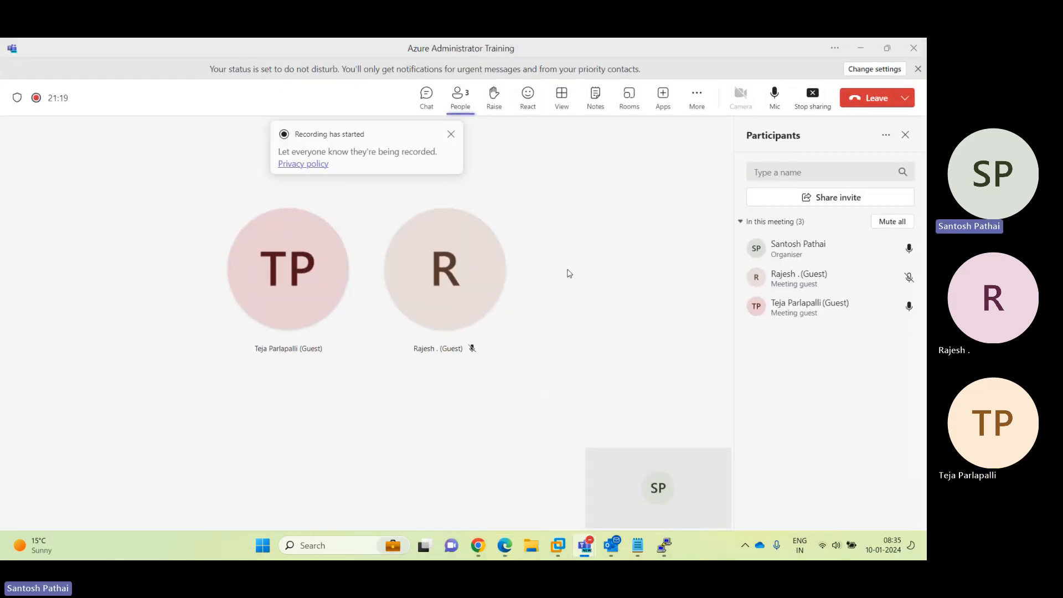
left_click(452, 134)
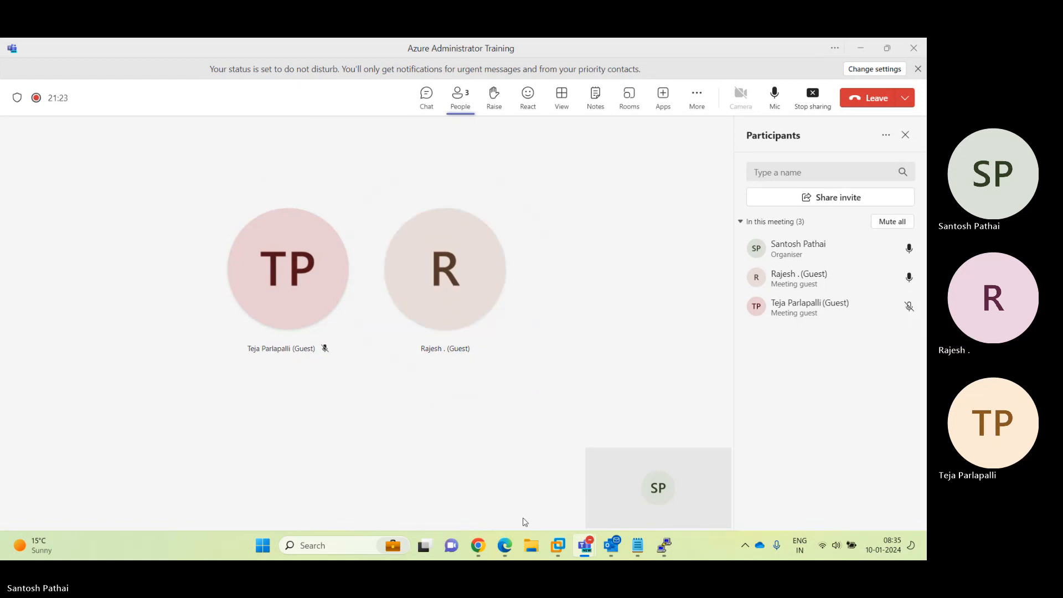
mouse_move(505, 546)
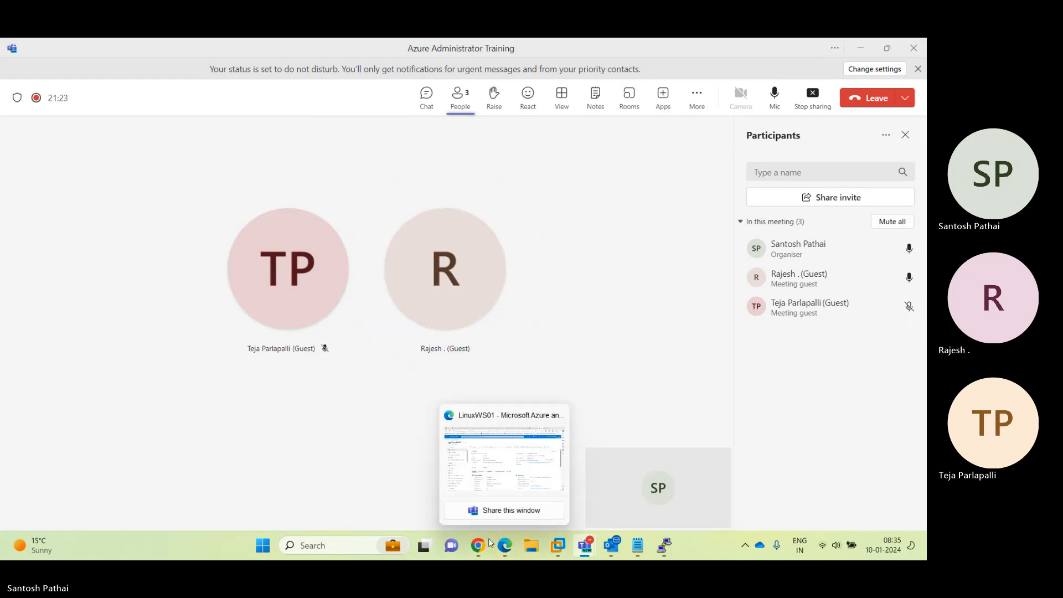
left_click(516, 486)
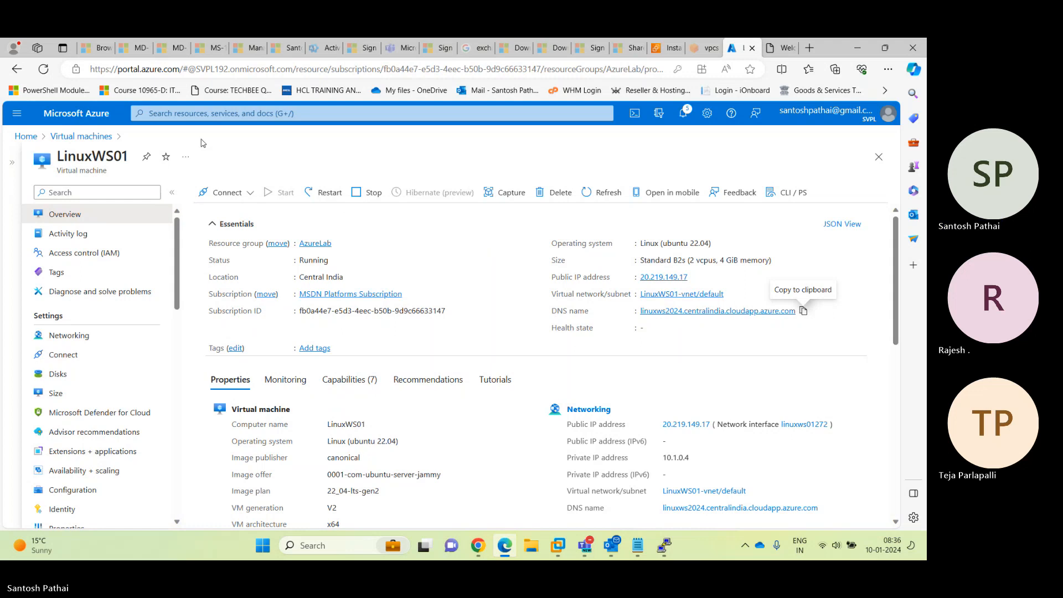
Open DemoVM01 expanded, review its 2019-datacenter-gensecond image plan in Properties, and go to Disks
left_click(83, 136)
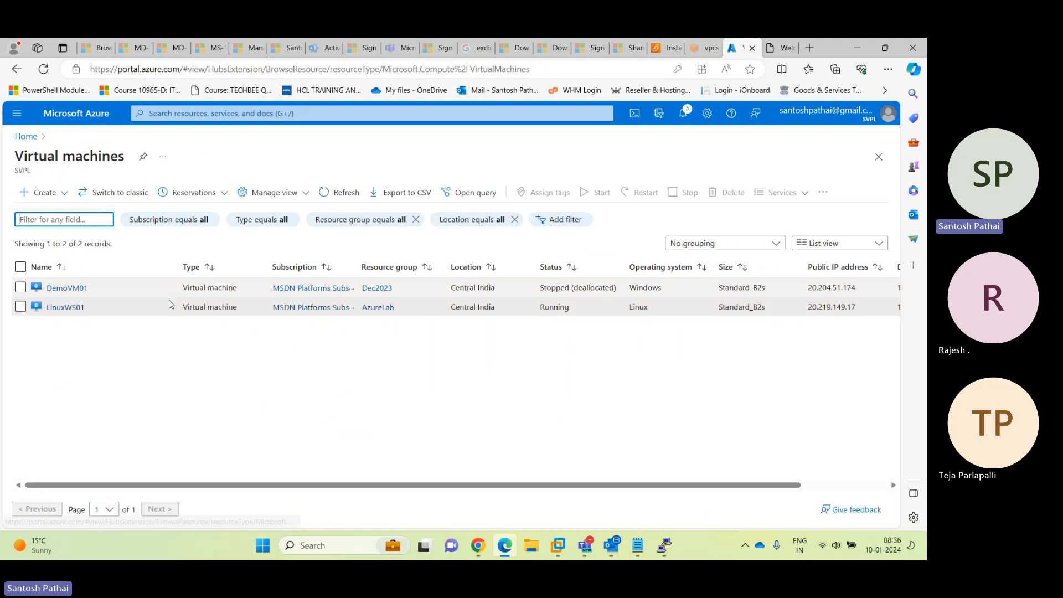
left_click(66, 287)
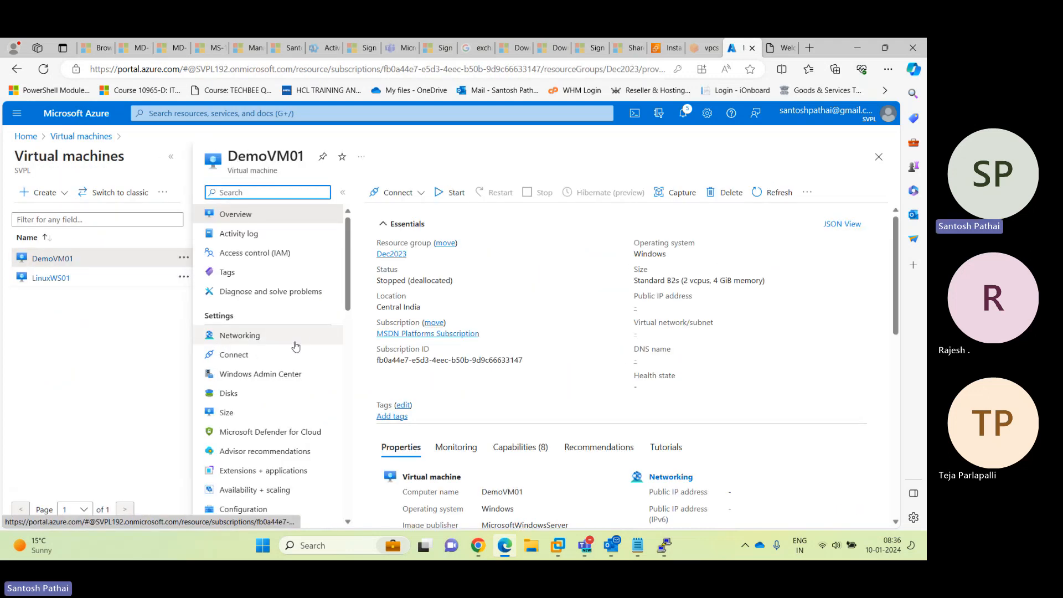
left_click(172, 160)
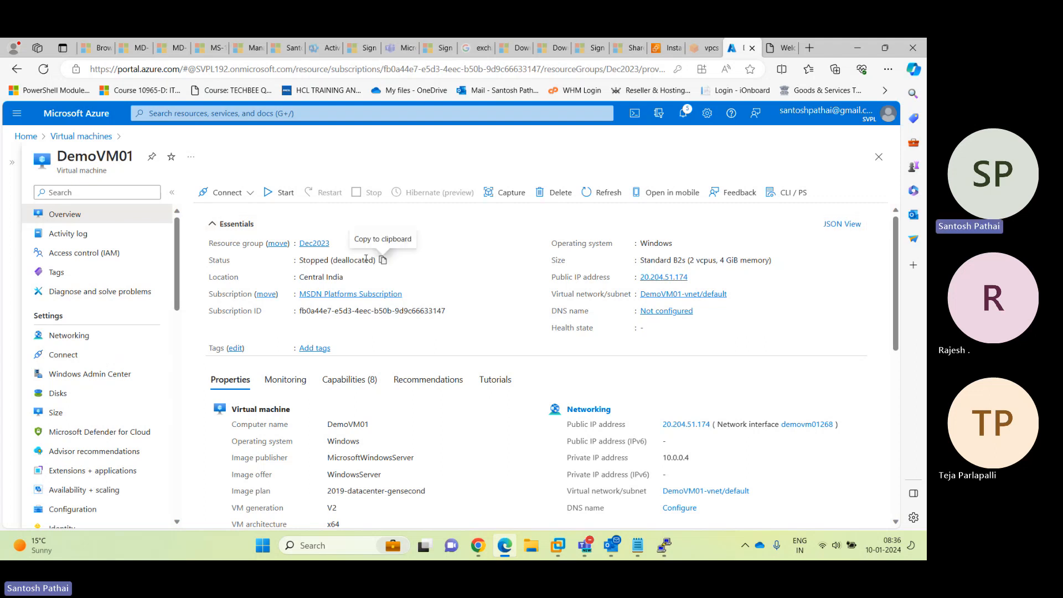
scroll(452, 373, "down", 3)
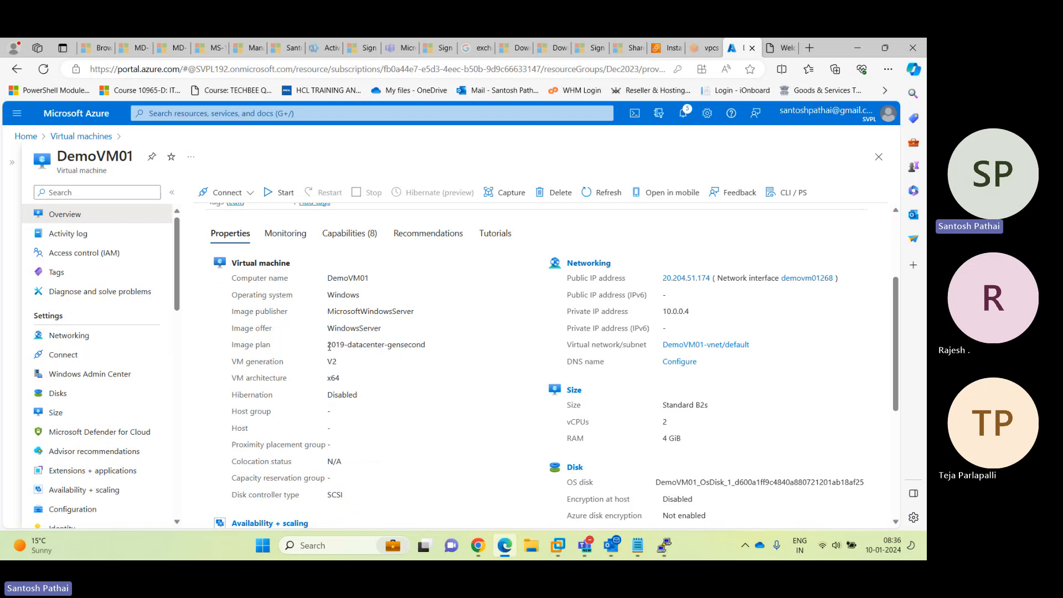
left_click_drag(330, 347, 435, 350)
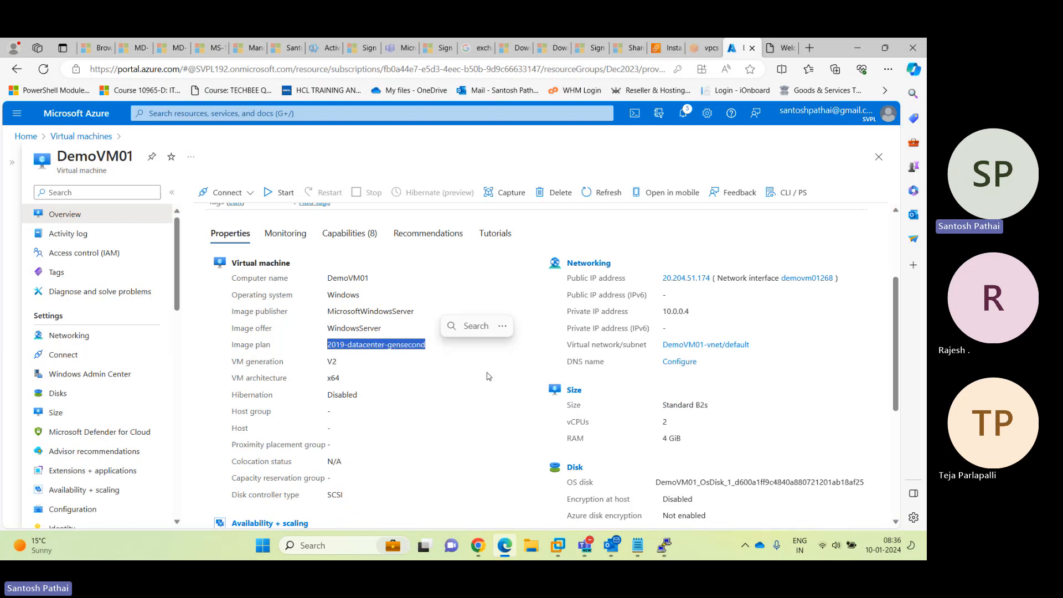
scroll(490, 376, "down", 2)
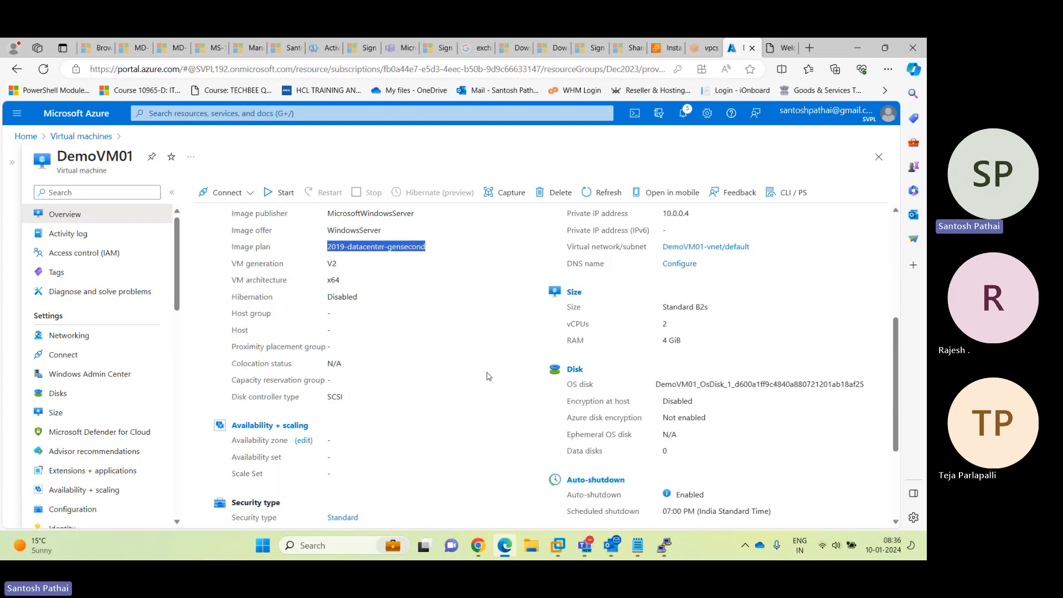
scroll(489, 377, "up", 3)
scroll(489, 377, "up", 2)
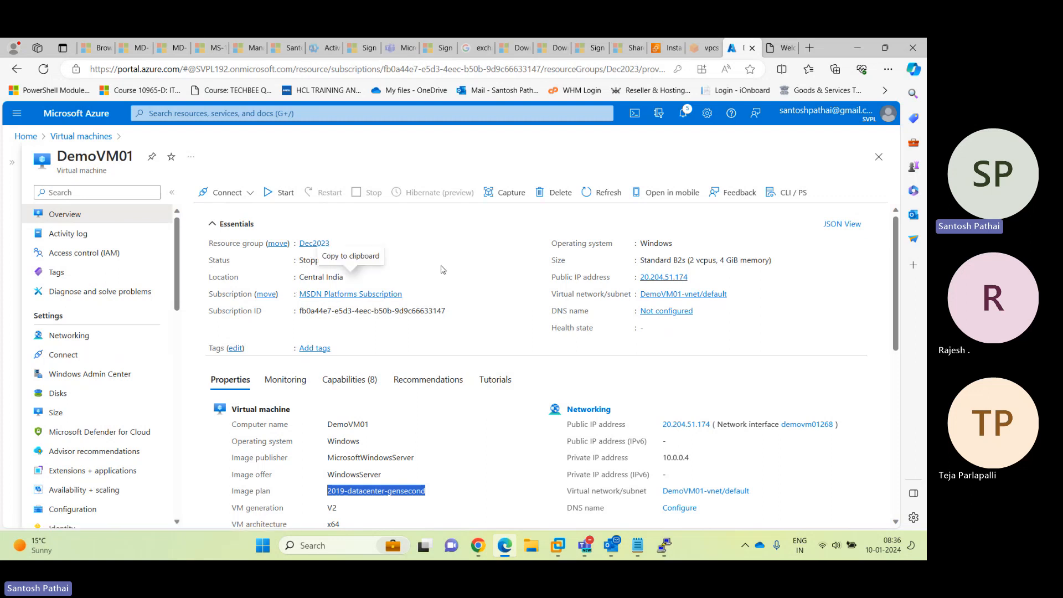
left_click(65, 398)
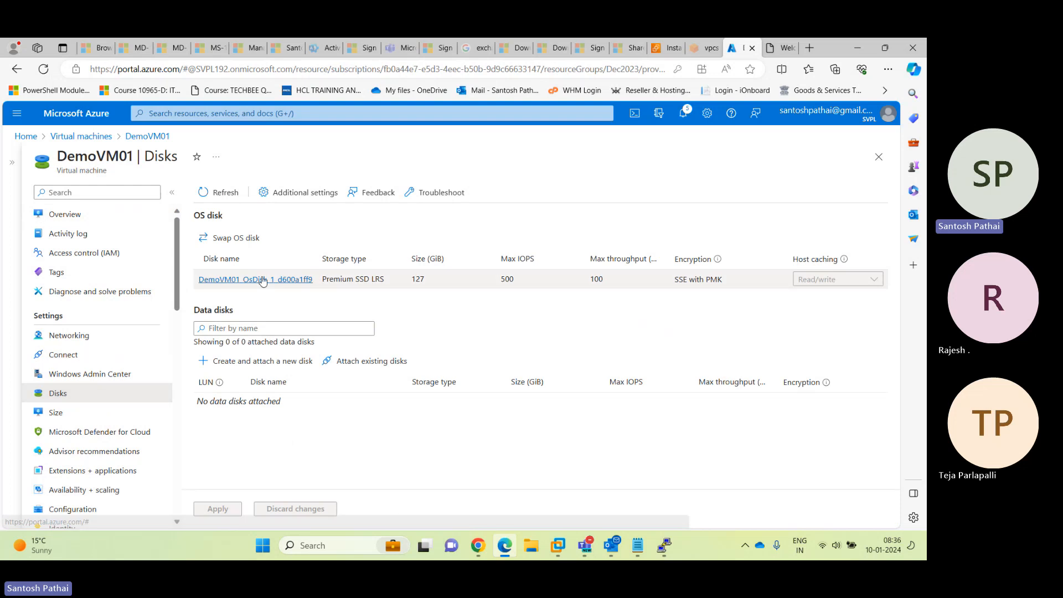
Highlight the OS disk heading and its Premium SSD LRS storage type on DemoVM01's Disks page
left_click_drag(195, 215, 225, 217)
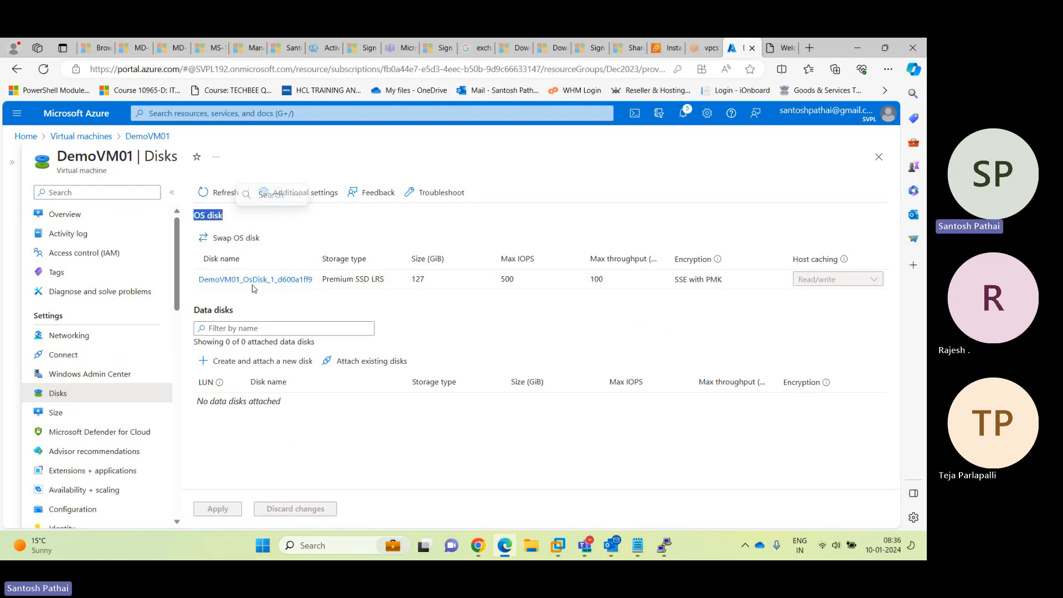
left_click_drag(323, 282, 389, 287)
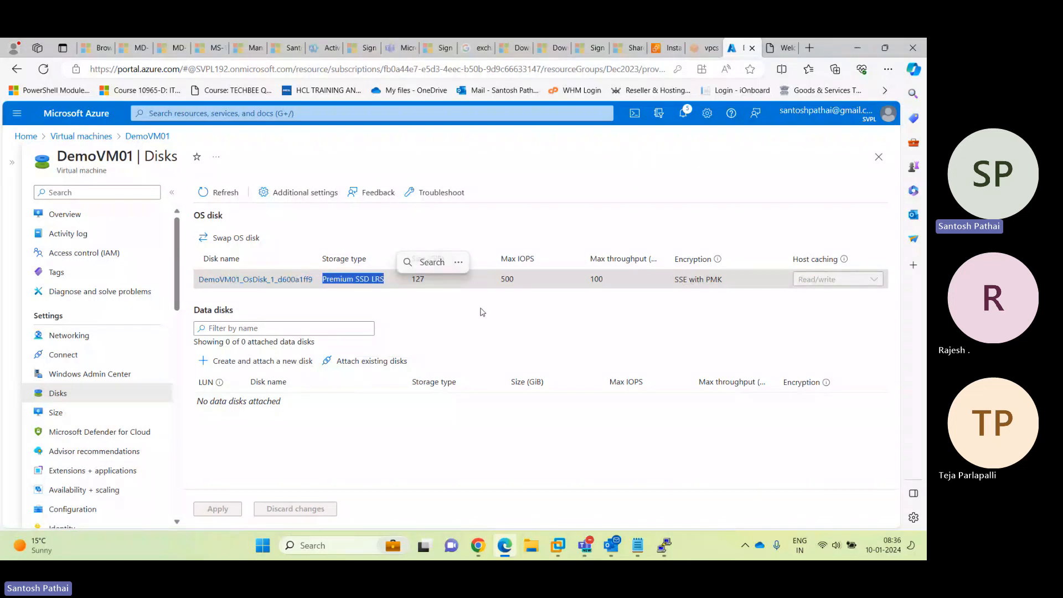
left_click(424, 278)
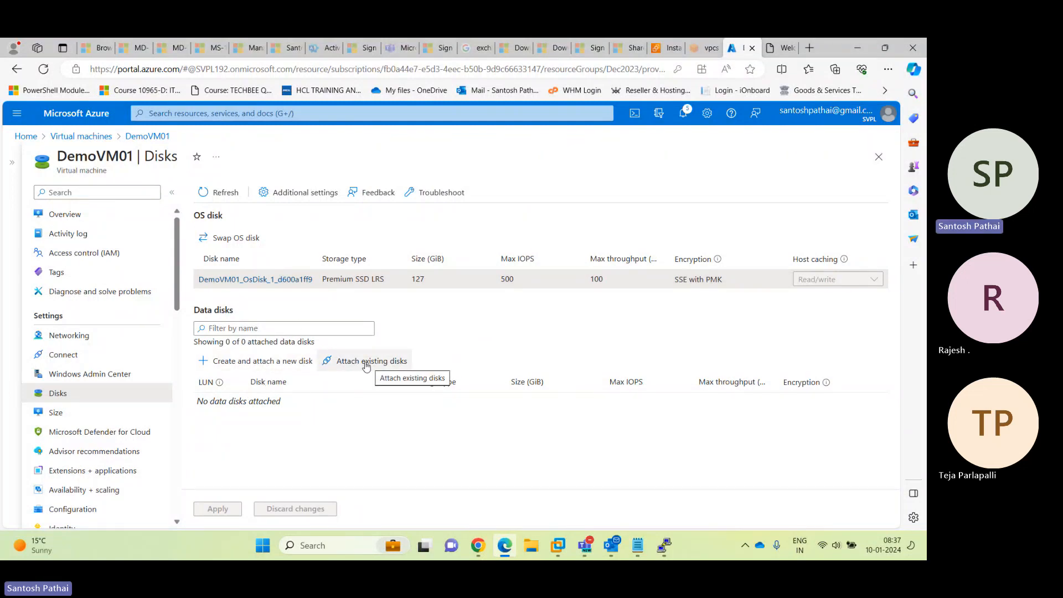
Add a new data disk named DataDisk at LUN 0 with Premium SSD storage
left_click(278, 367)
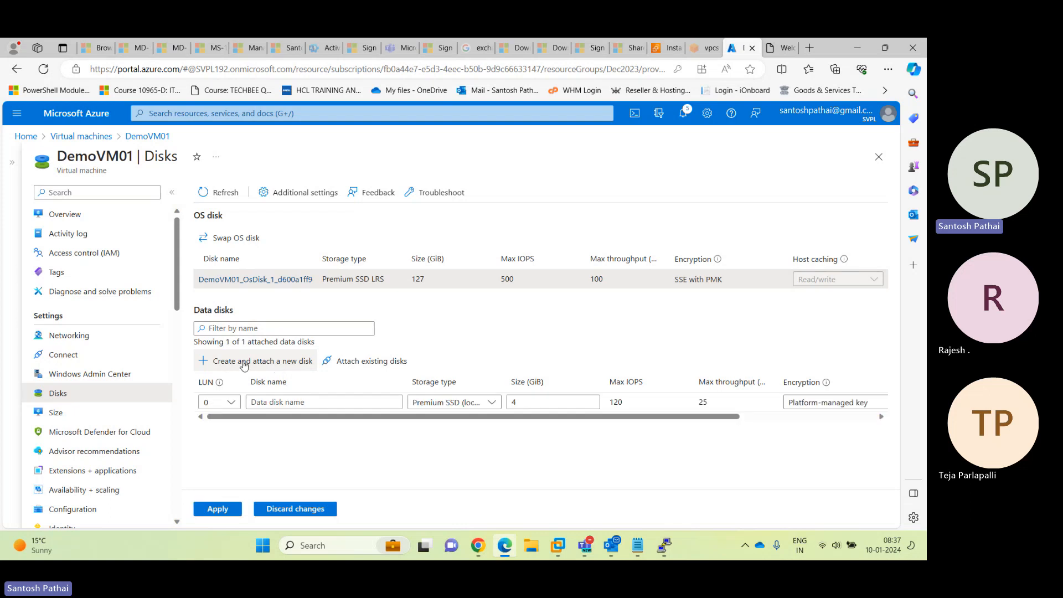
left_click(227, 406)
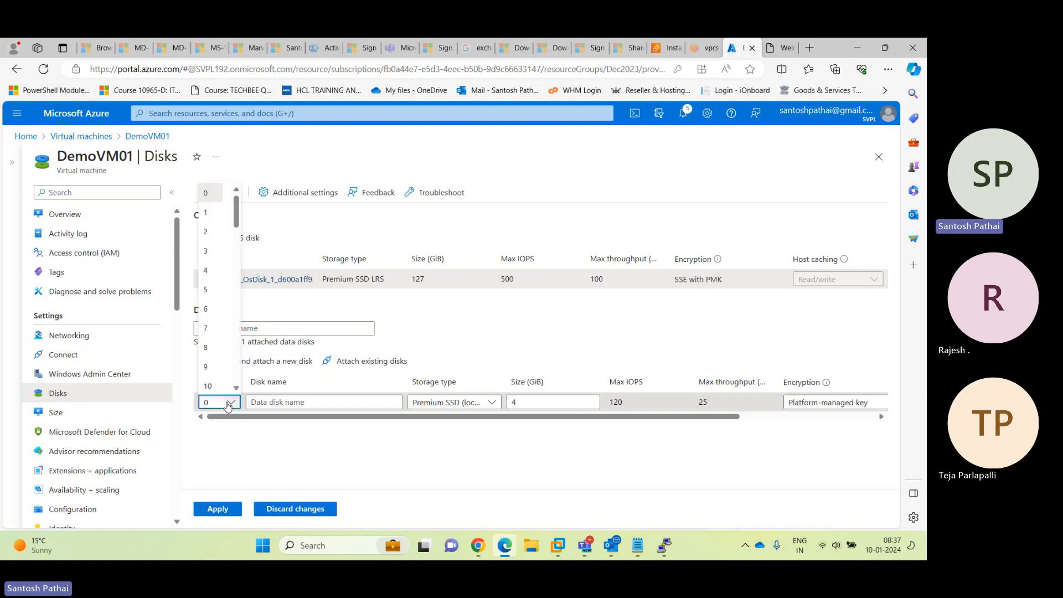
left_click(227, 406)
left_click(271, 403)
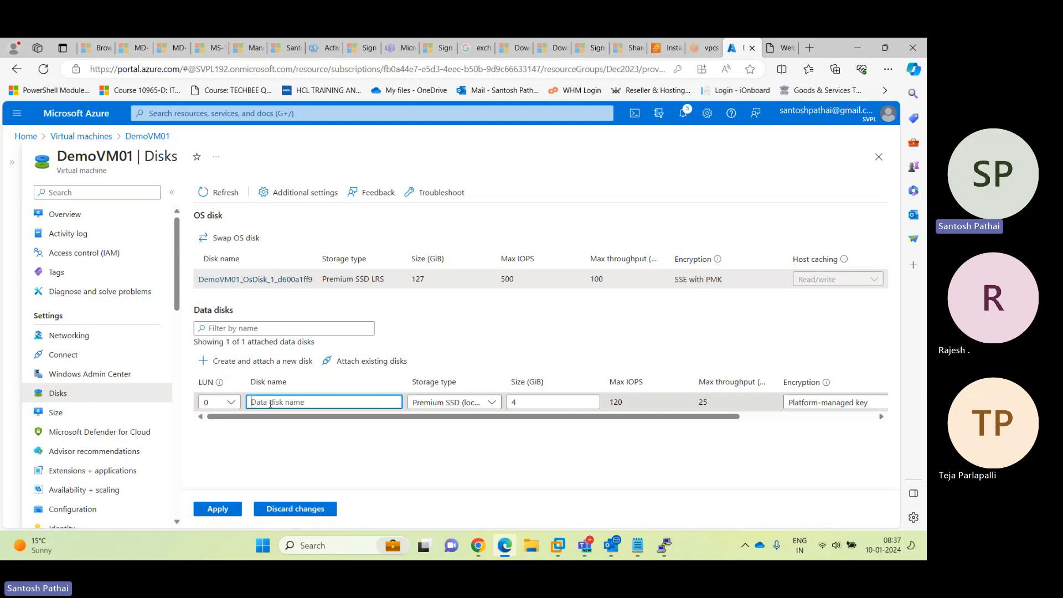
type("DataDisk")
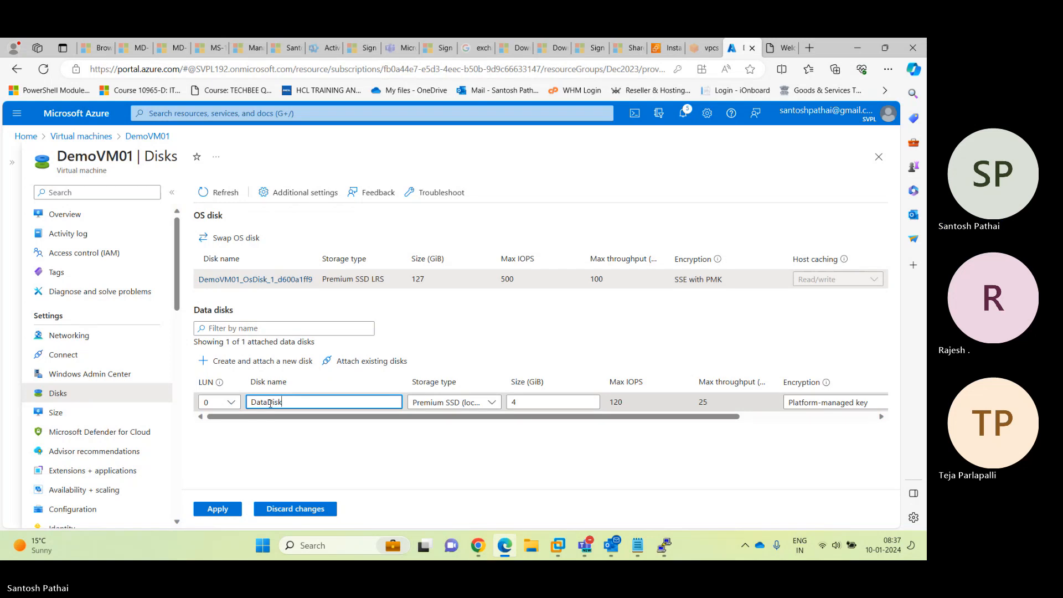
key("Tab")
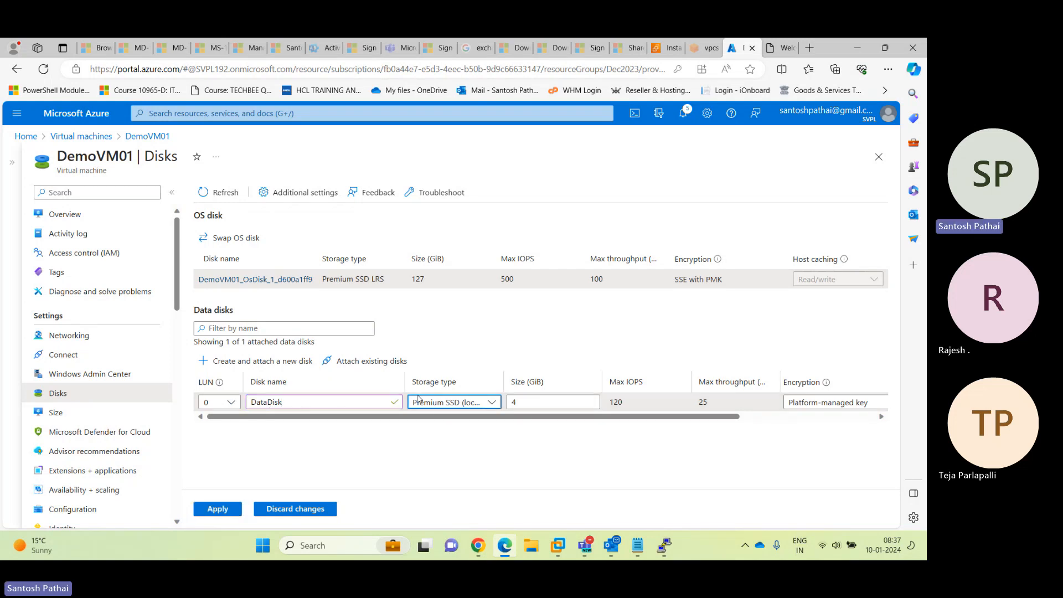
left_click(492, 403)
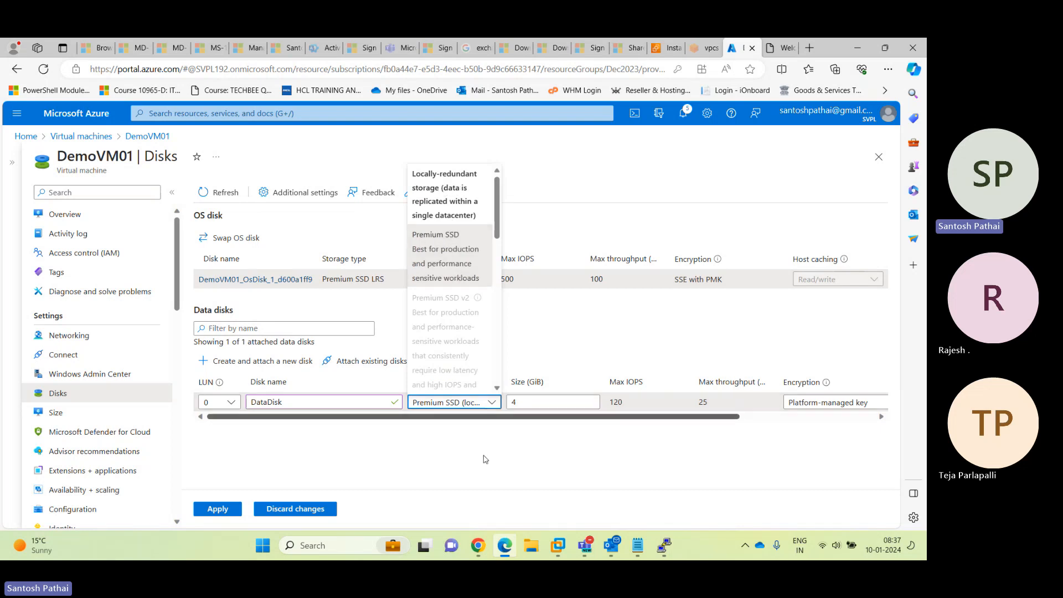
left_click(453, 249)
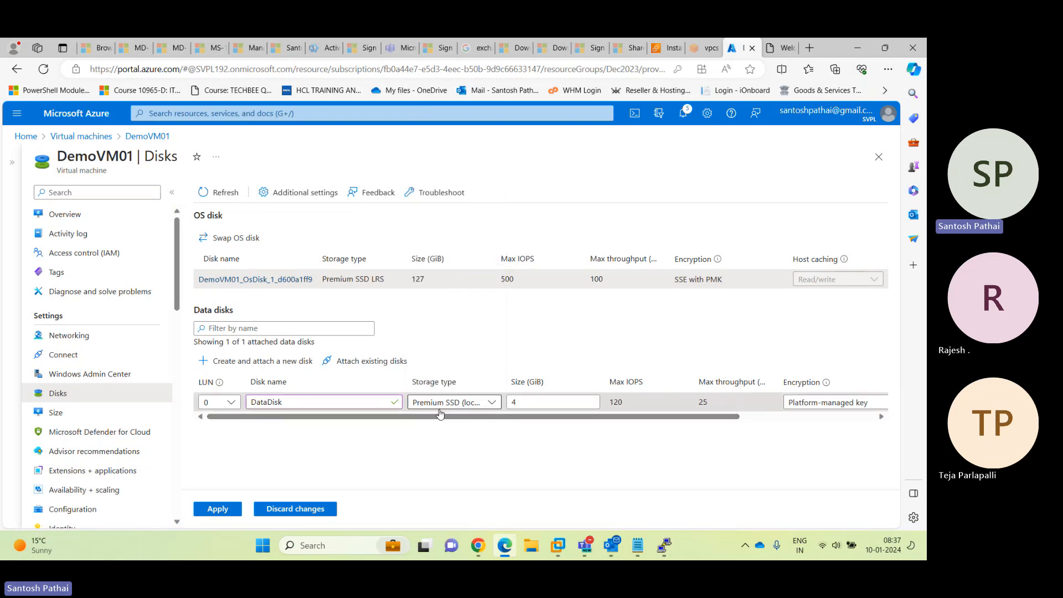
Set the disk size to 40 GiB, keep platform-managed encryption, choose Read/write caching, and apply
left_click(524, 400)
type("0")
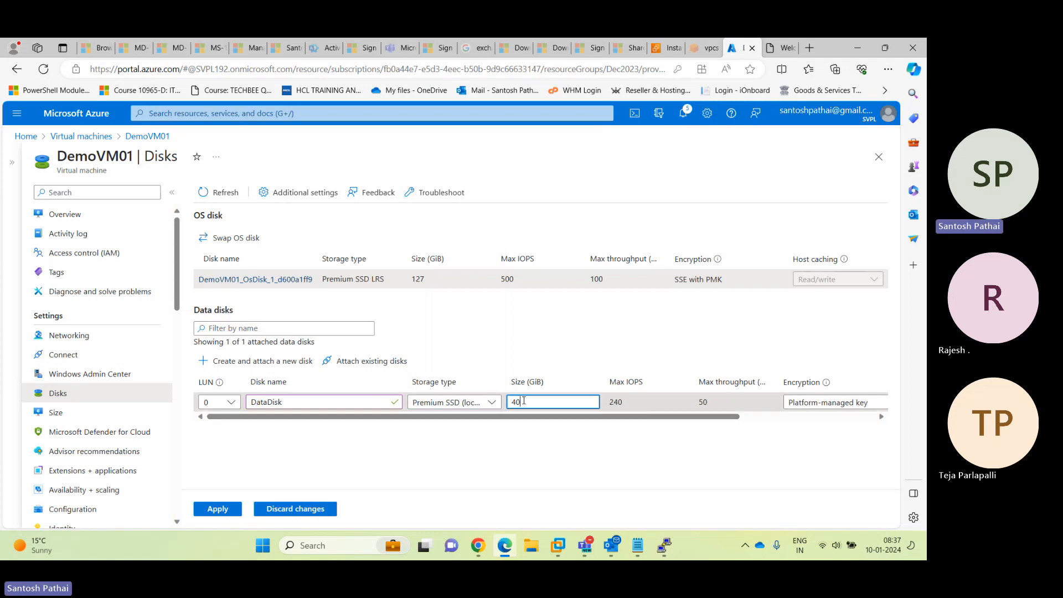
left_click_drag(691, 420, 825, 423)
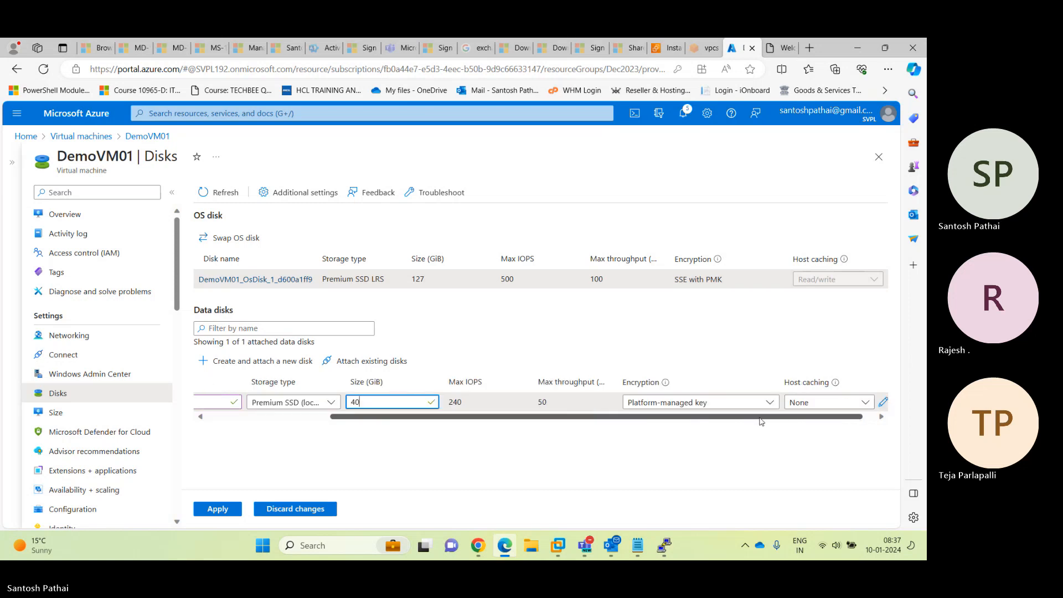
left_click(670, 405)
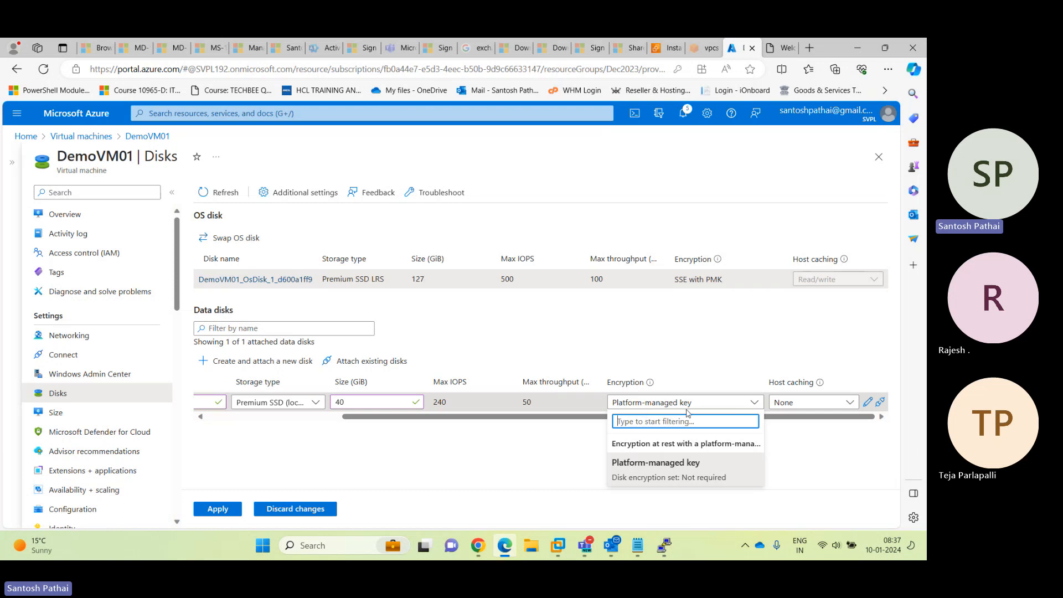
left_click(796, 418)
left_click(800, 403)
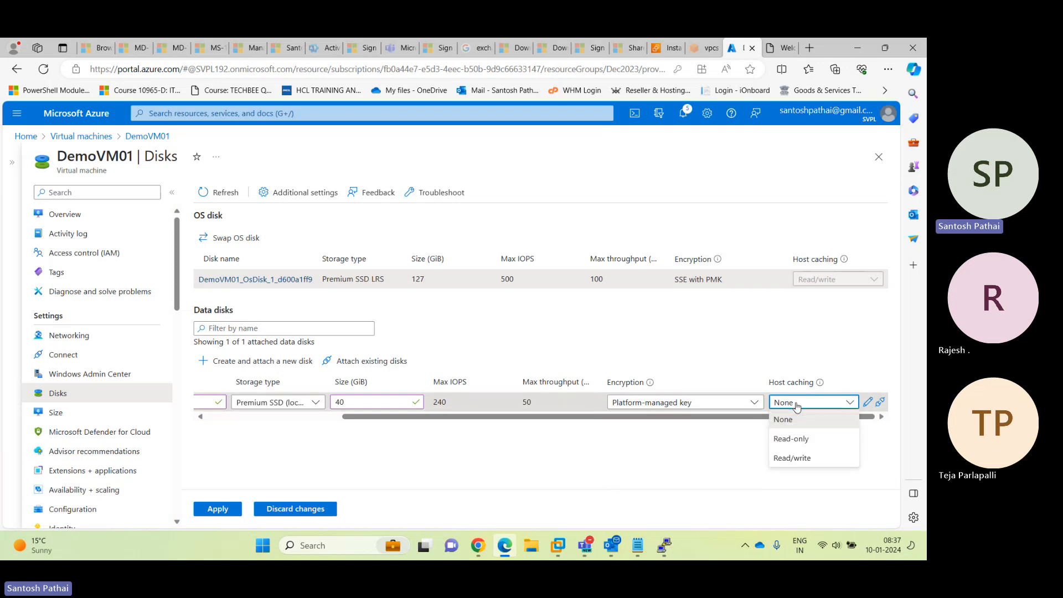
left_click(796, 459)
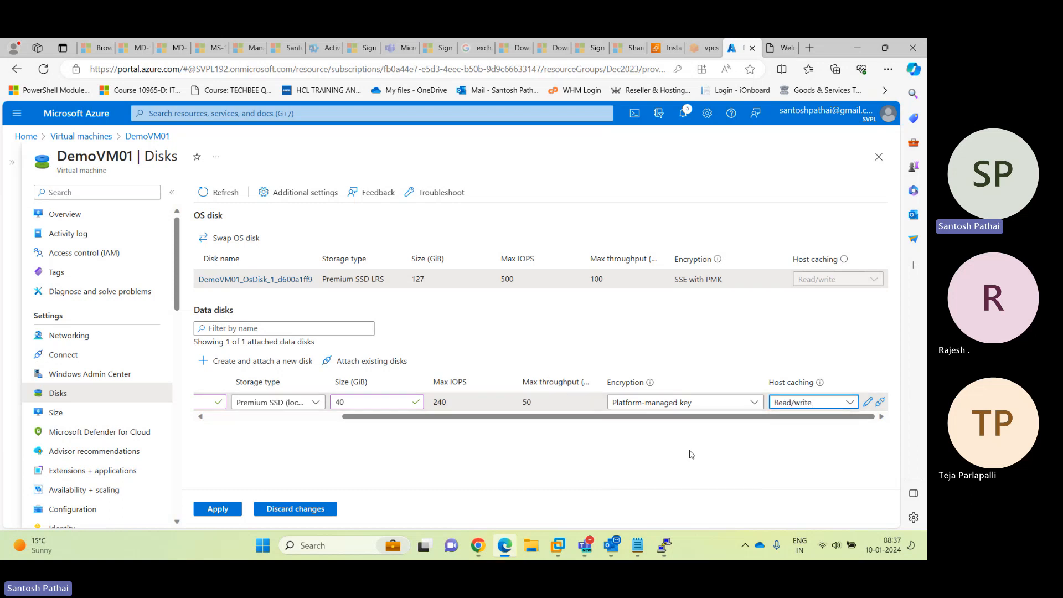
left_click(216, 508)
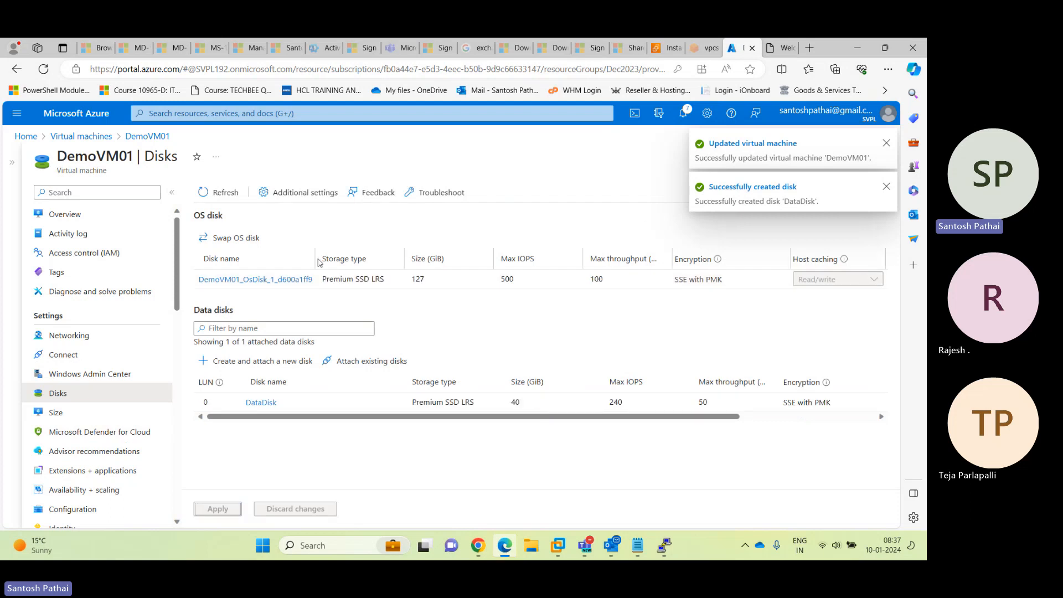
Start DemoVM01 from its Overview, check the start notification, and copy public IP 20.204.51.174
left_click(99, 221)
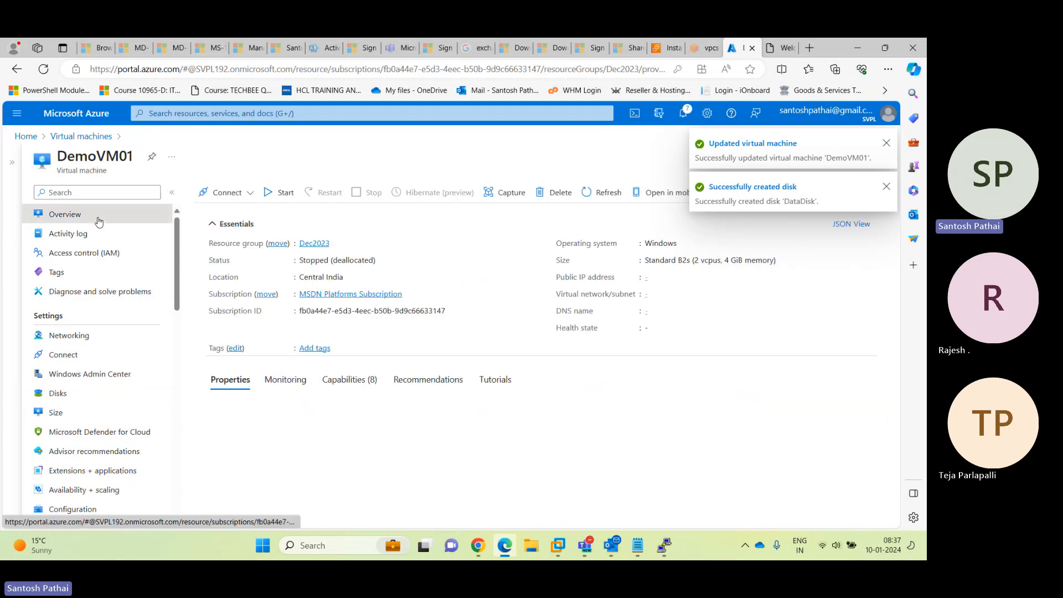
left_click(270, 194)
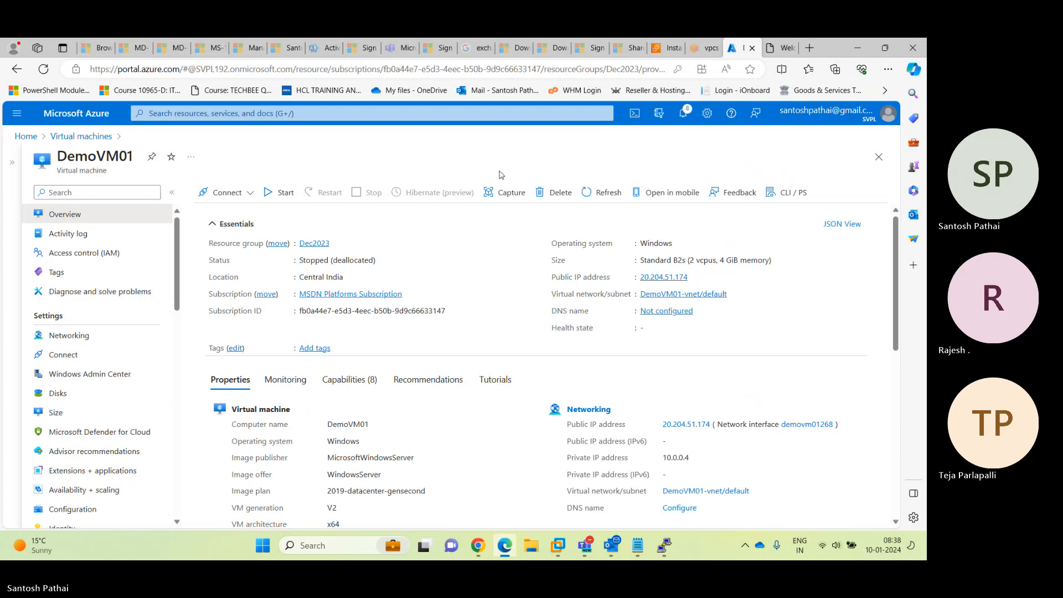
left_click(684, 116)
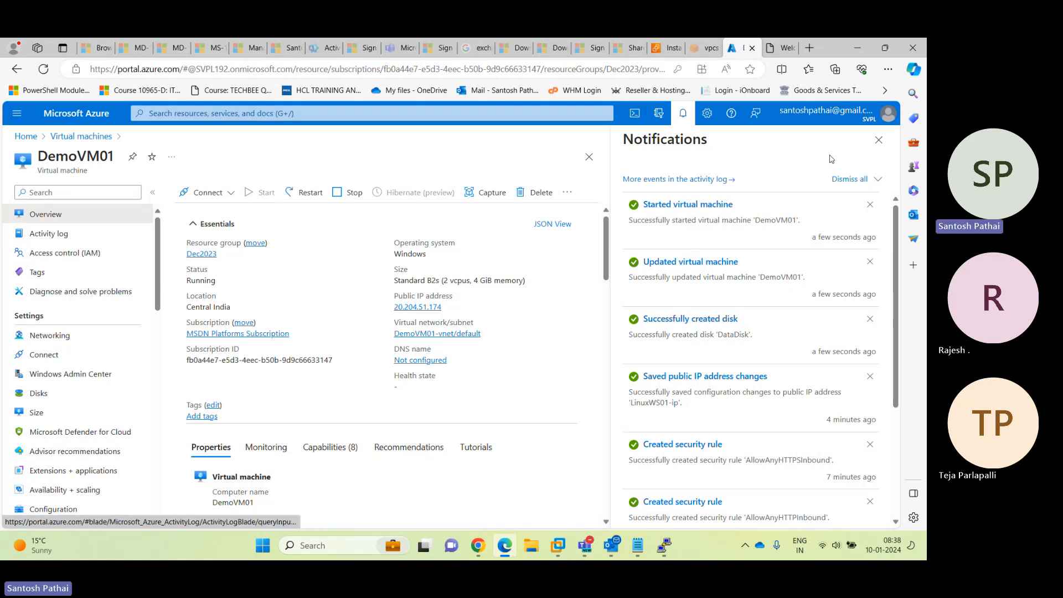
left_click(879, 140)
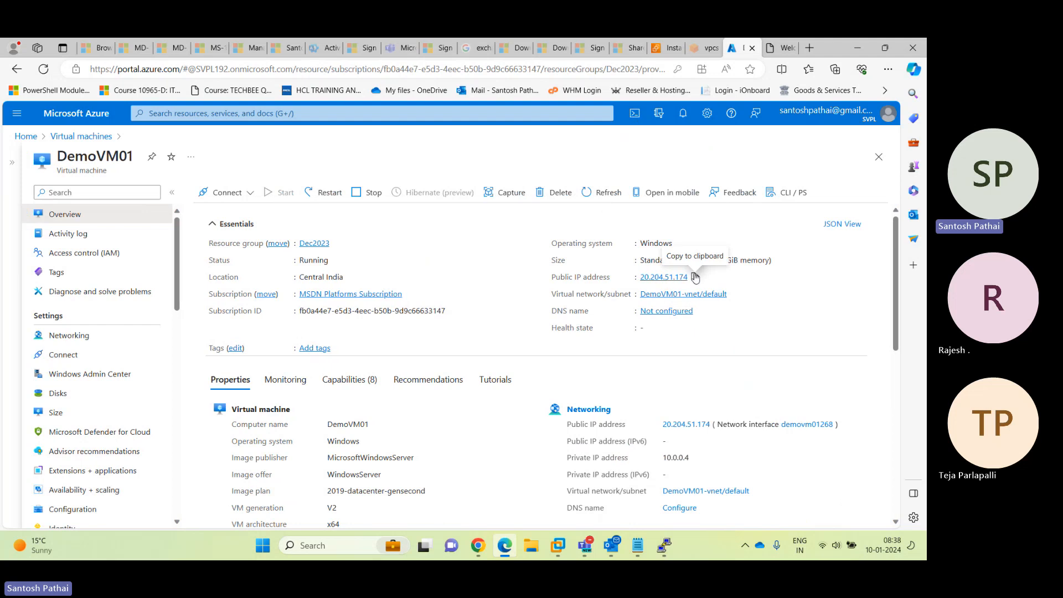
left_click(695, 277)
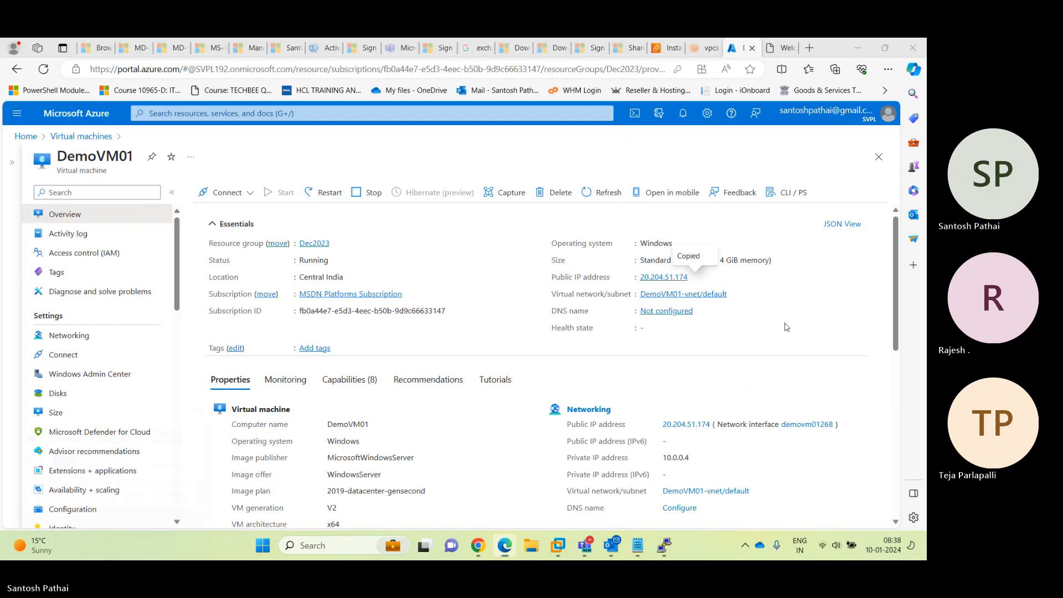
Launch mstsc, connect to the pasted IP 20.204.51.174, and trust the remote connection
key("super+r")
type("mstsc")
key("Return")
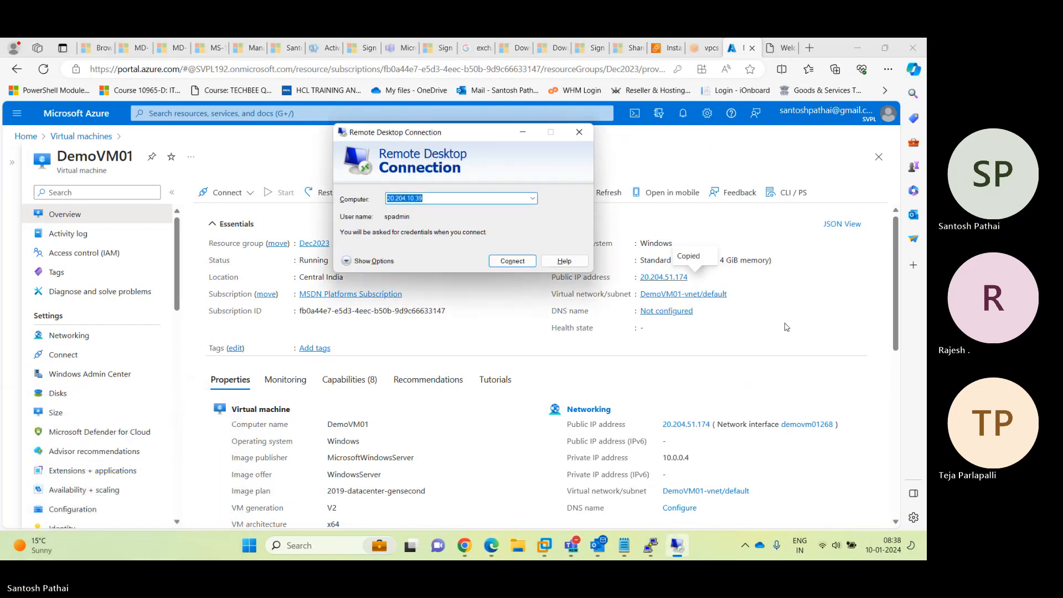
key("ctrl+v")
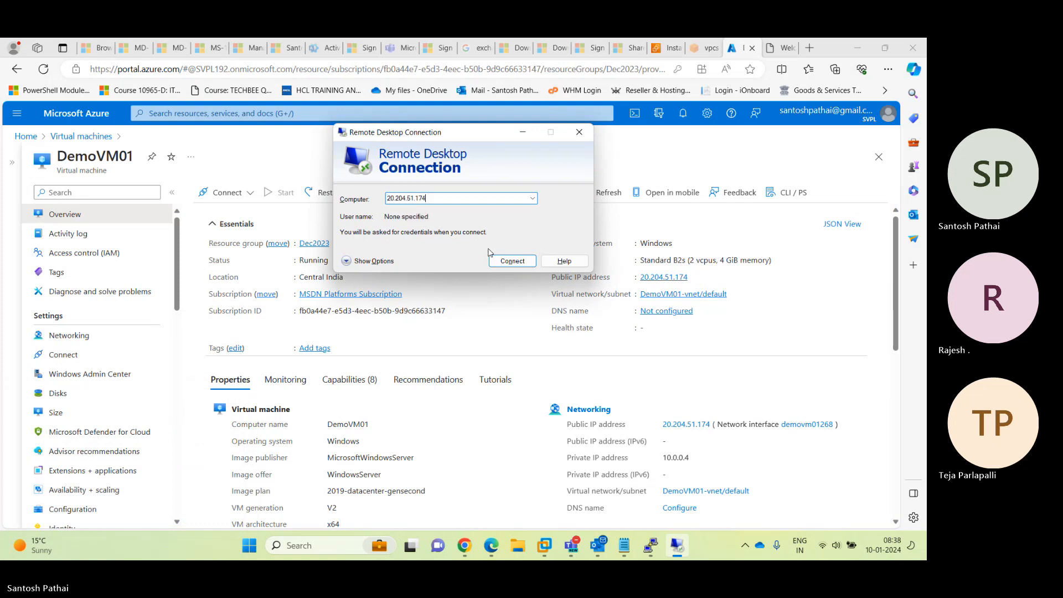
left_click(508, 262)
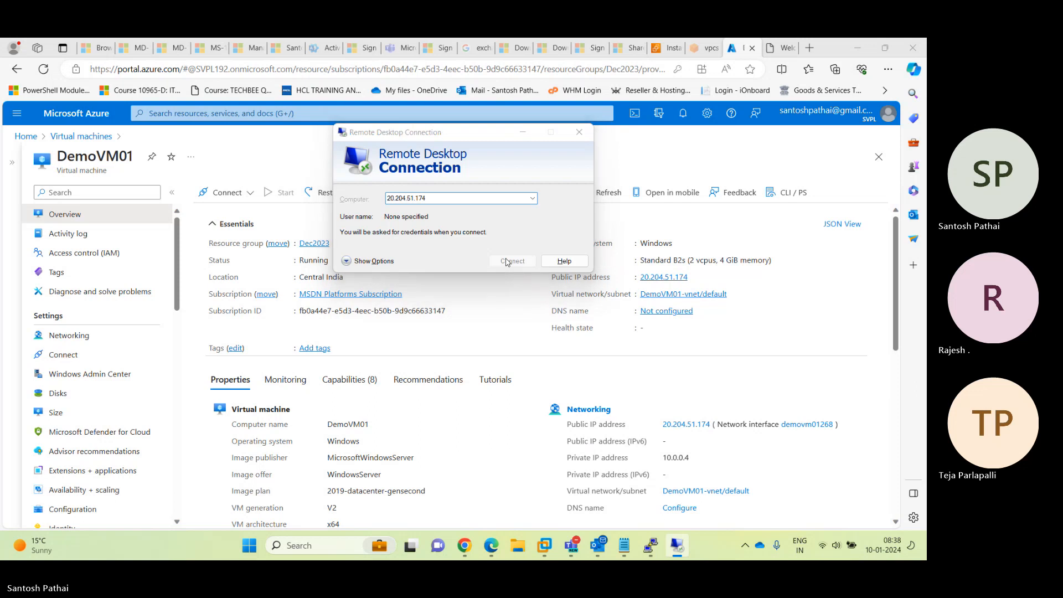
left_click(300, 242)
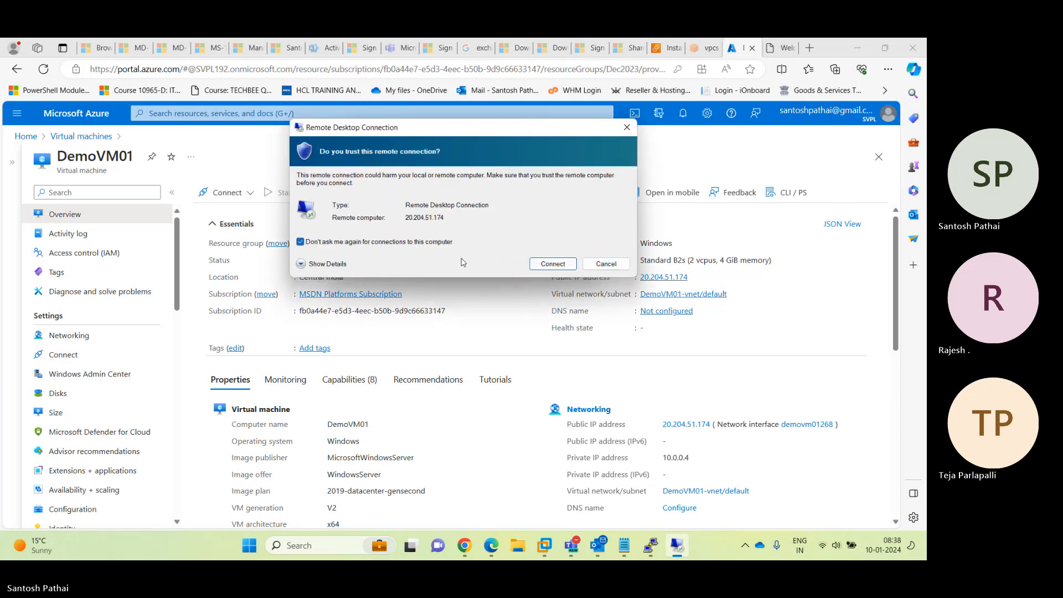
left_click(542, 264)
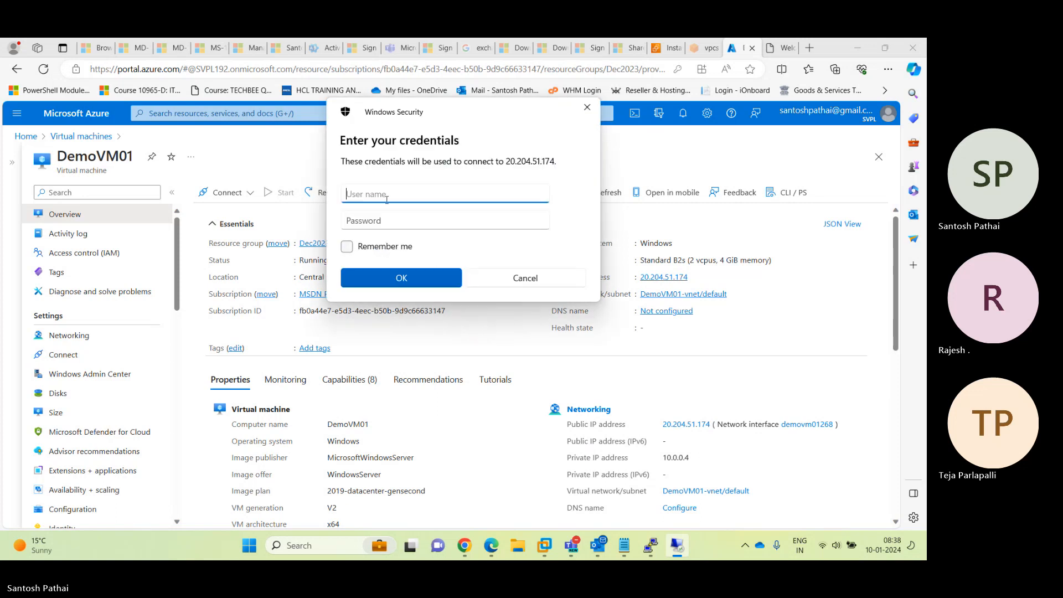
Sign in with the VM's admin username and password
type("spadmin")
key("Tab")
type("•••")
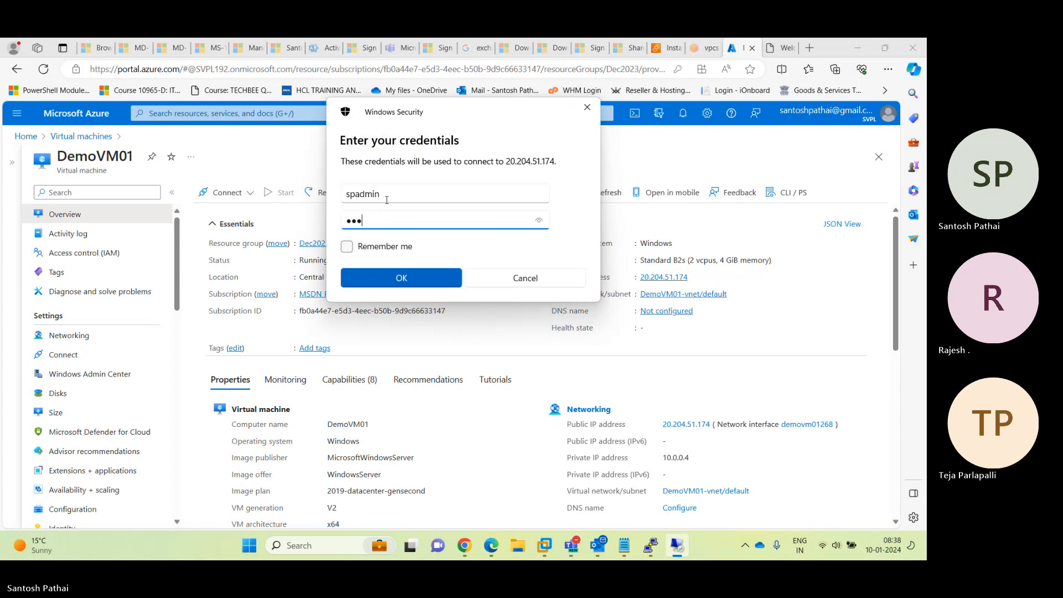
type("••••••••••")
key("Return")
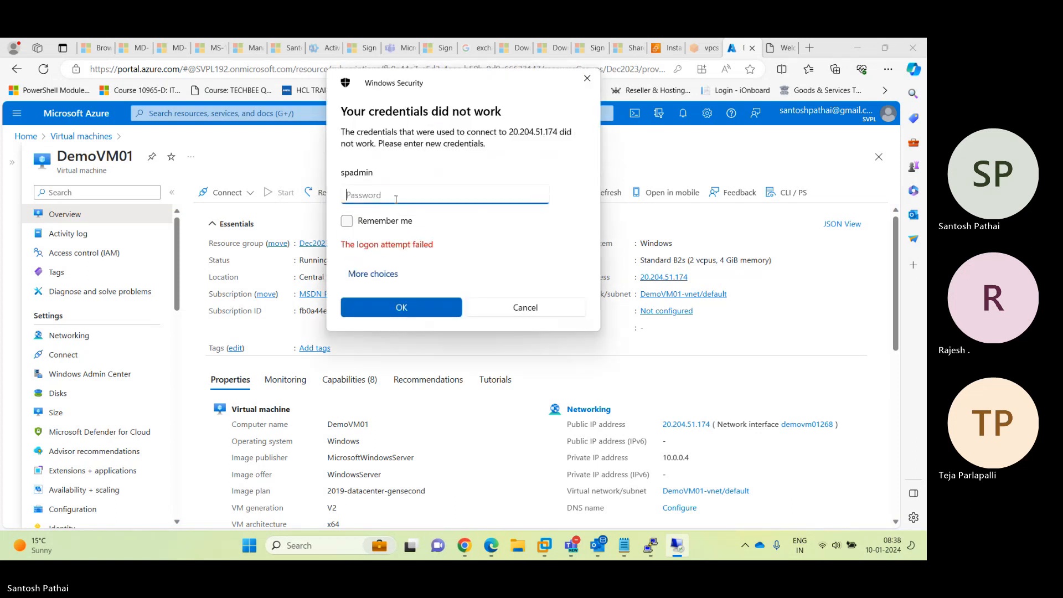
Re-enter the admin credentials under a different account and accept the certificate warning
left_click(381, 274)
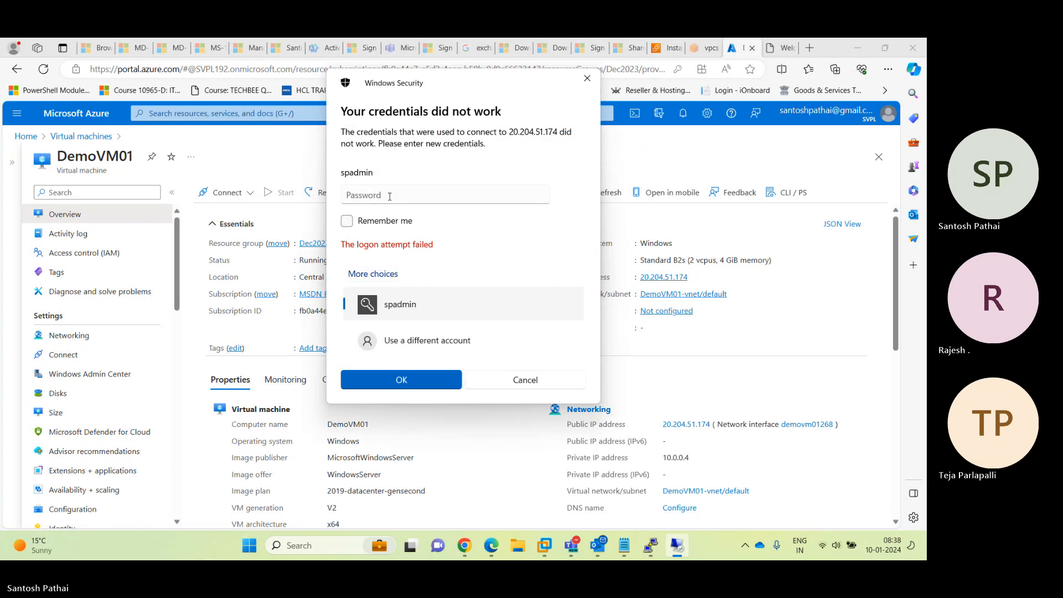
left_click(399, 344)
type("spadmin")
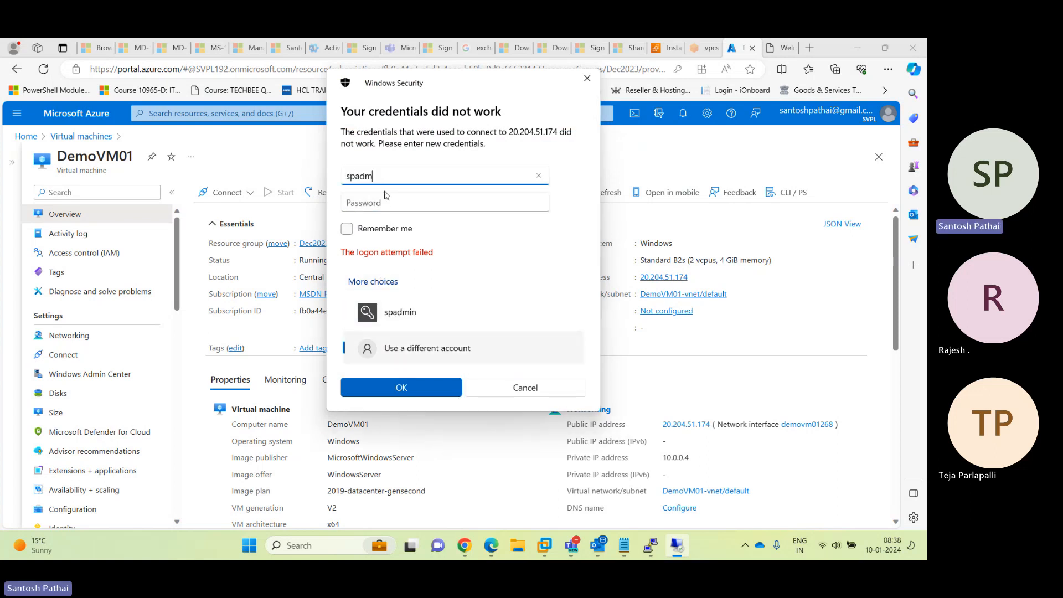
key("Tab")
type("**")
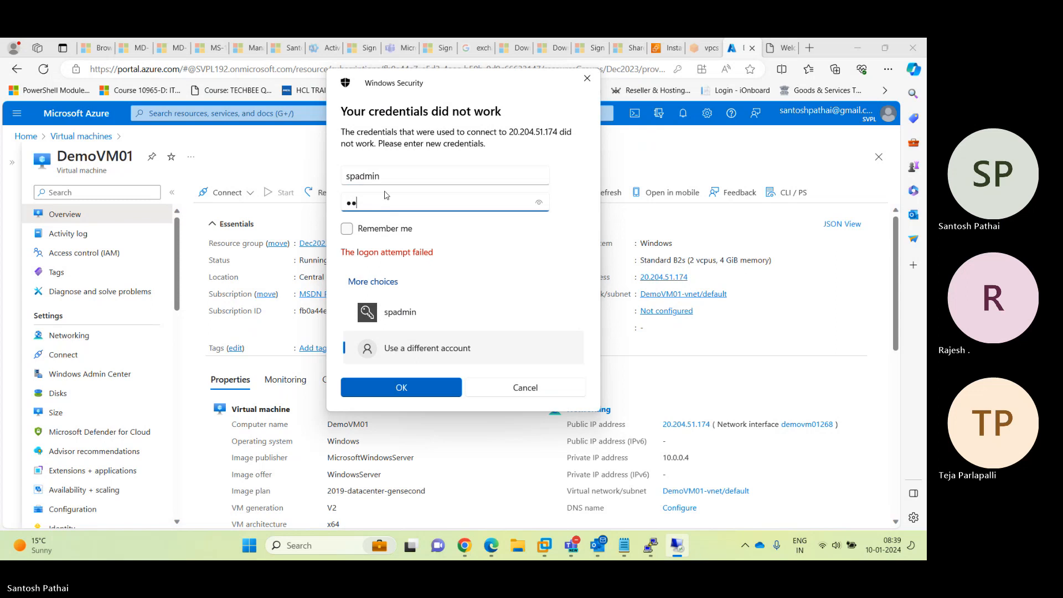
type("***********")
key("Return")
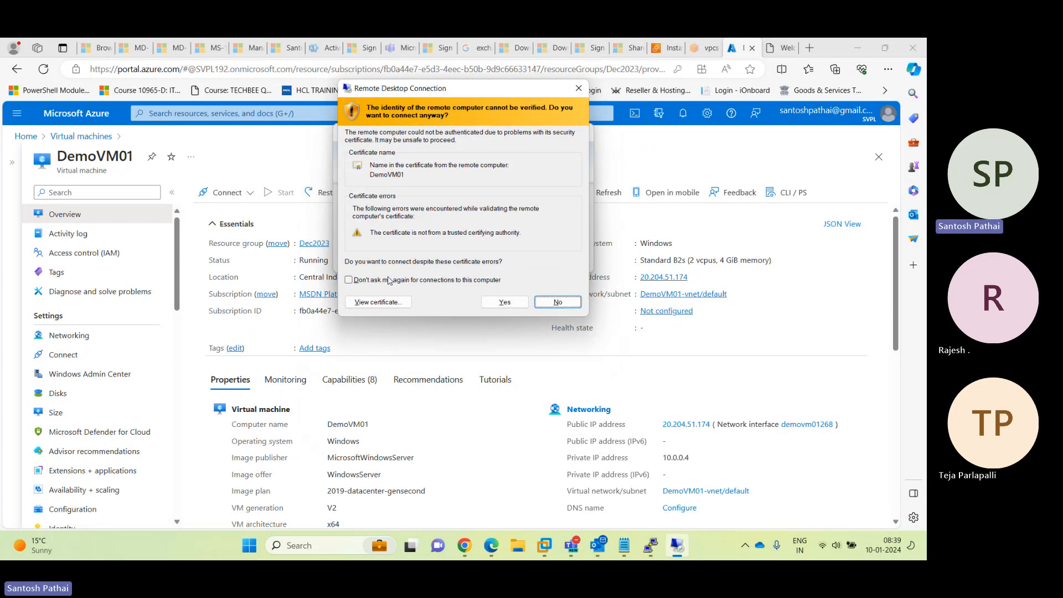
left_click(349, 280)
left_click(499, 304)
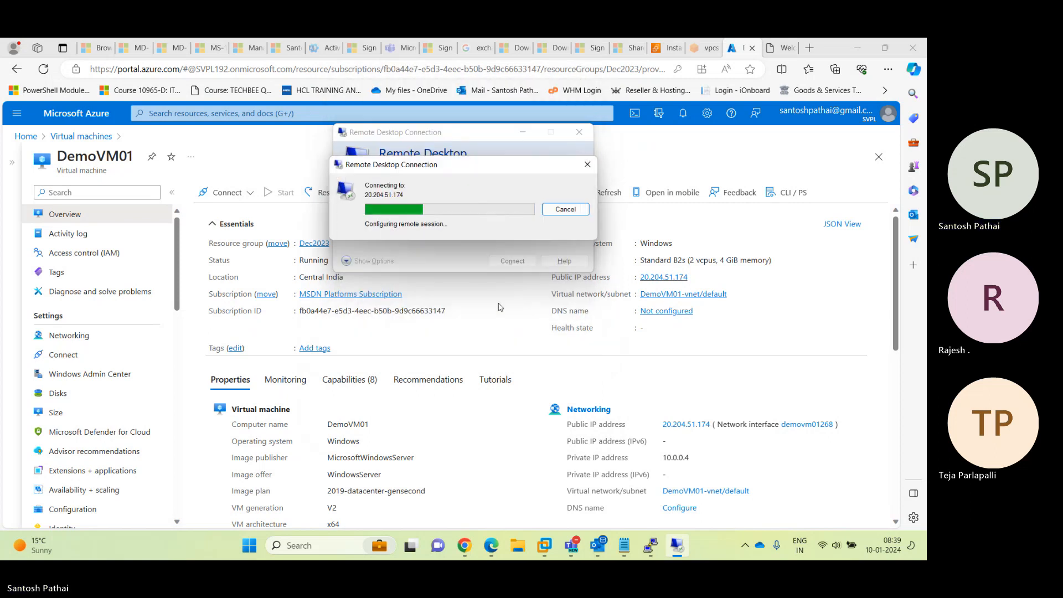
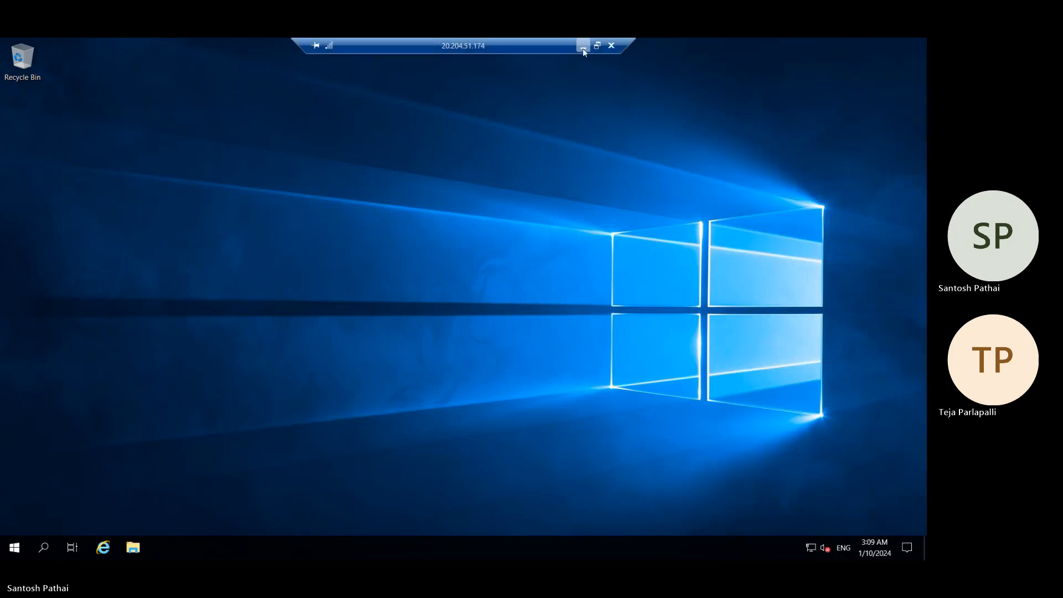
Admit the waiting guest in Teams, then return to the remote server and dismiss the Azure Arc notice
left_click(583, 48)
mouse_move(653, 541)
mouse_move(572, 546)
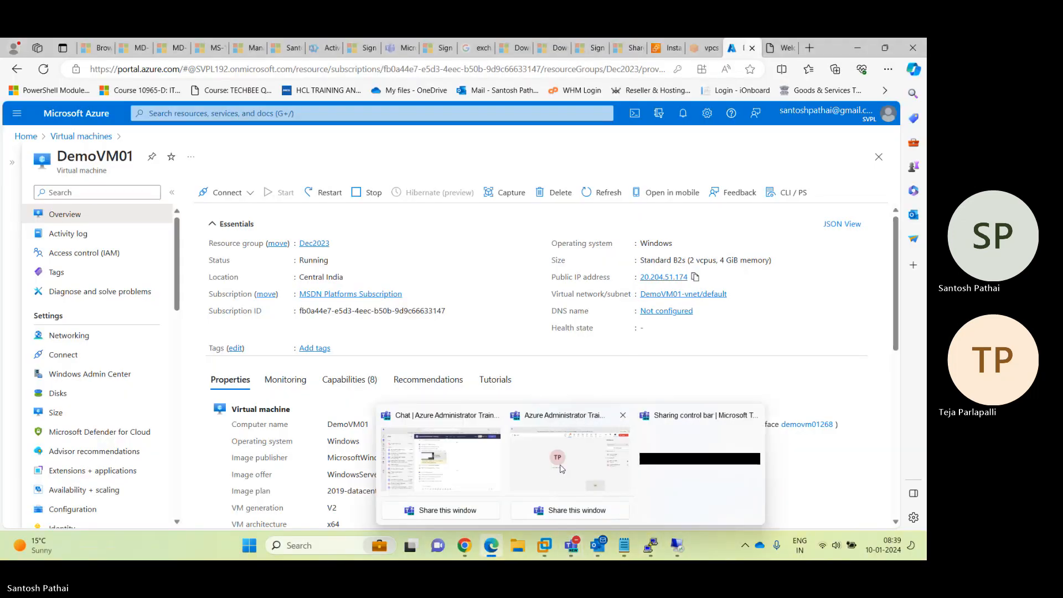
left_click(568, 446)
left_click(888, 249)
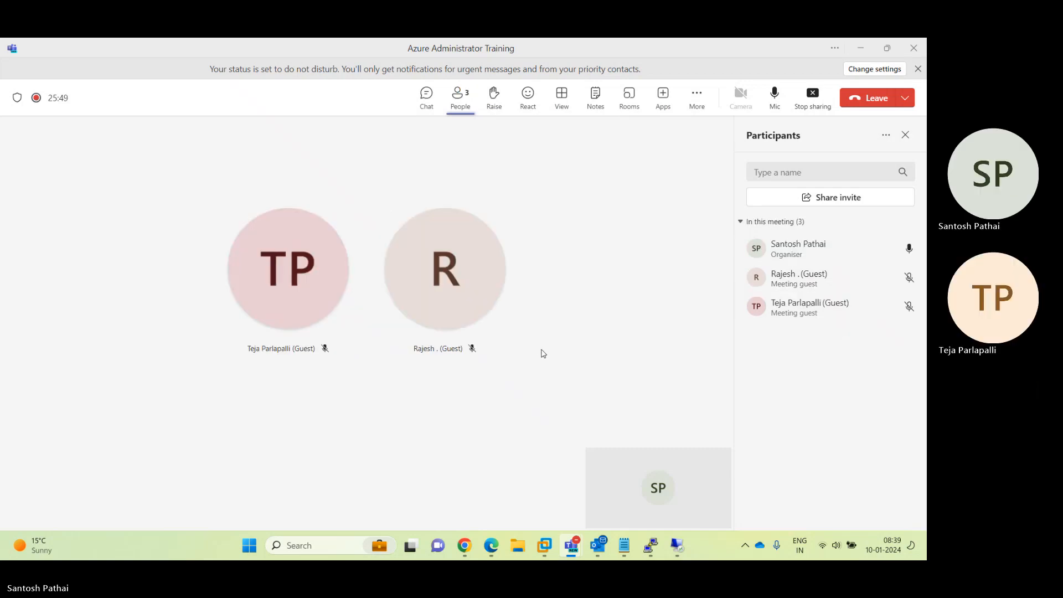
left_click(677, 545)
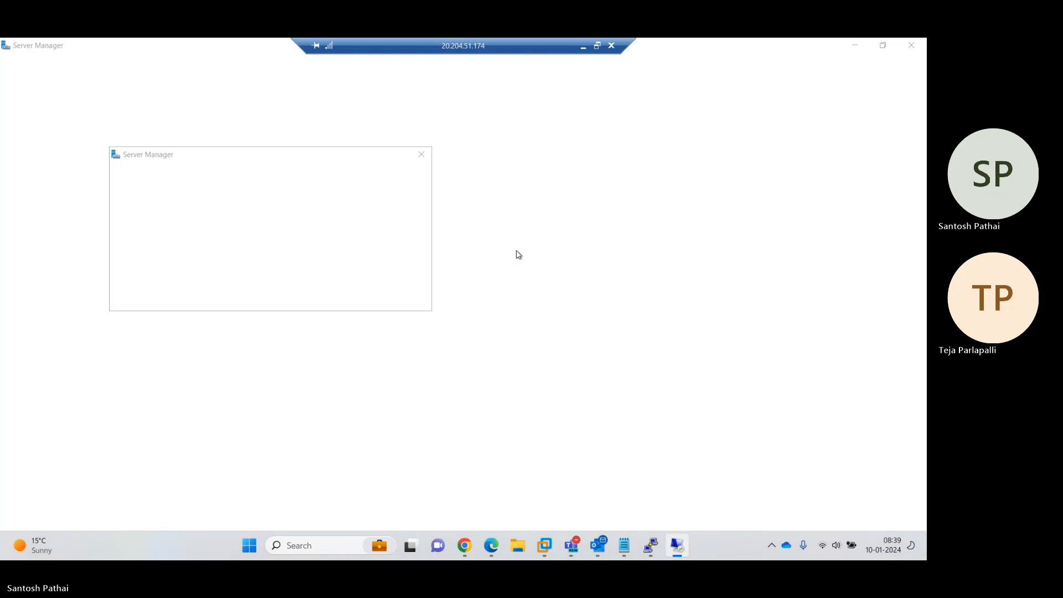
left_click(422, 155)
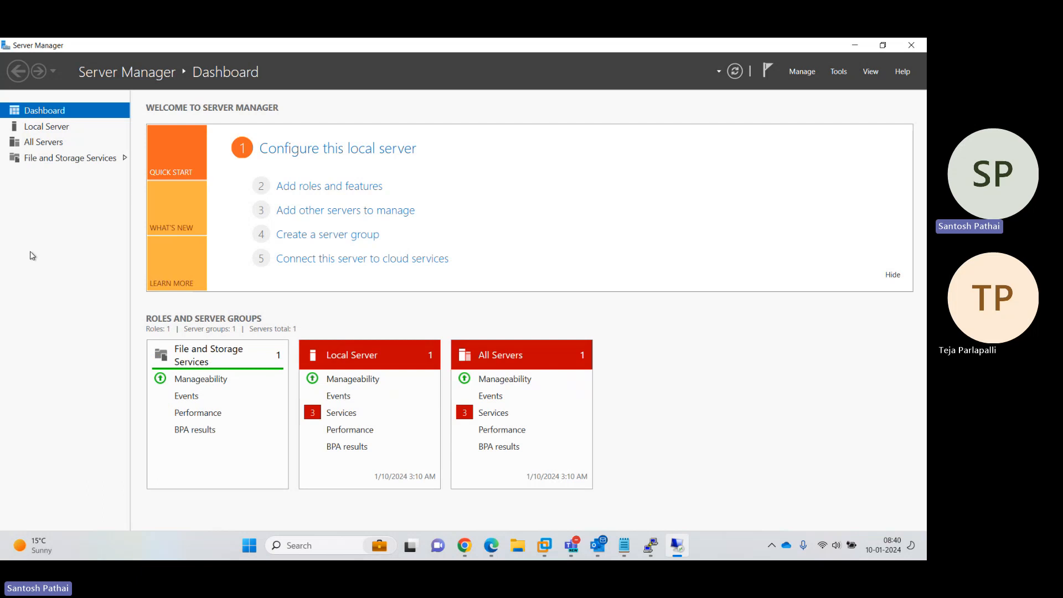
Launch Disk Management with diskmgmt.msc and initialize the new disk as GPT
key("super+r")
type("disk")
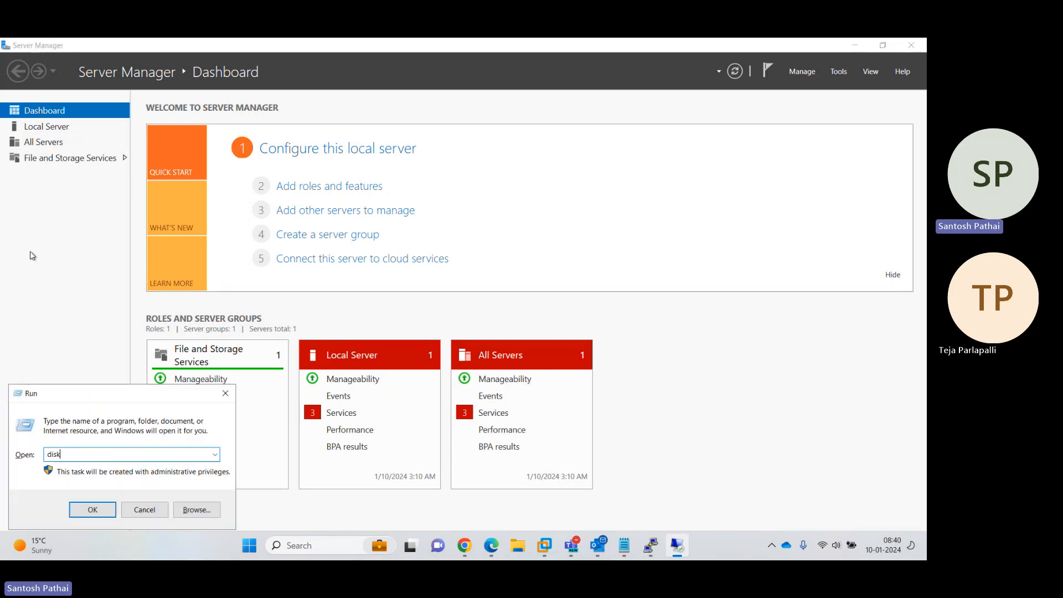
type("mgmt.msc")
key("Return")
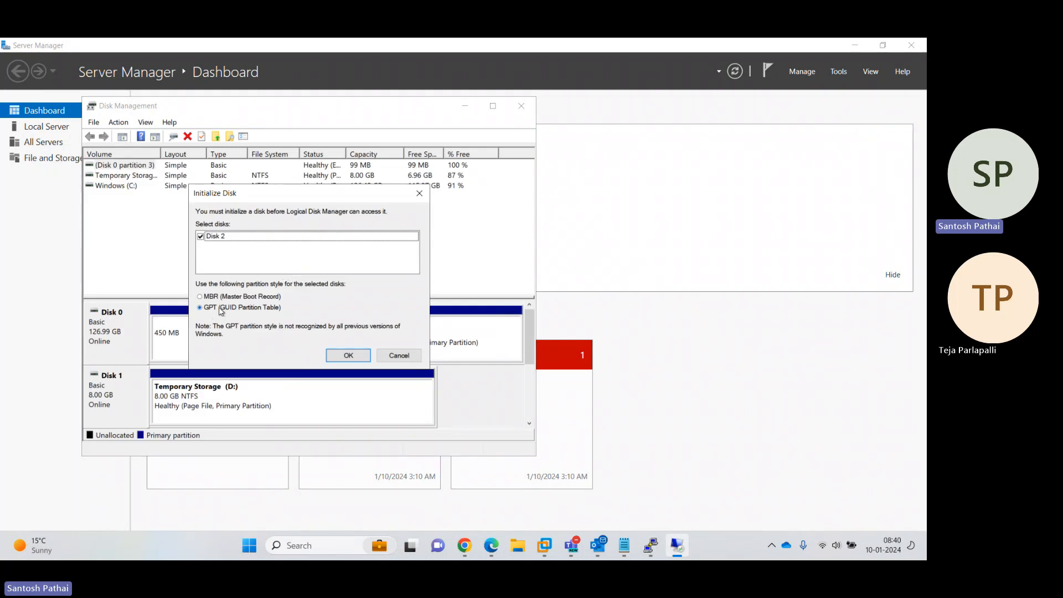
left_click(348, 355)
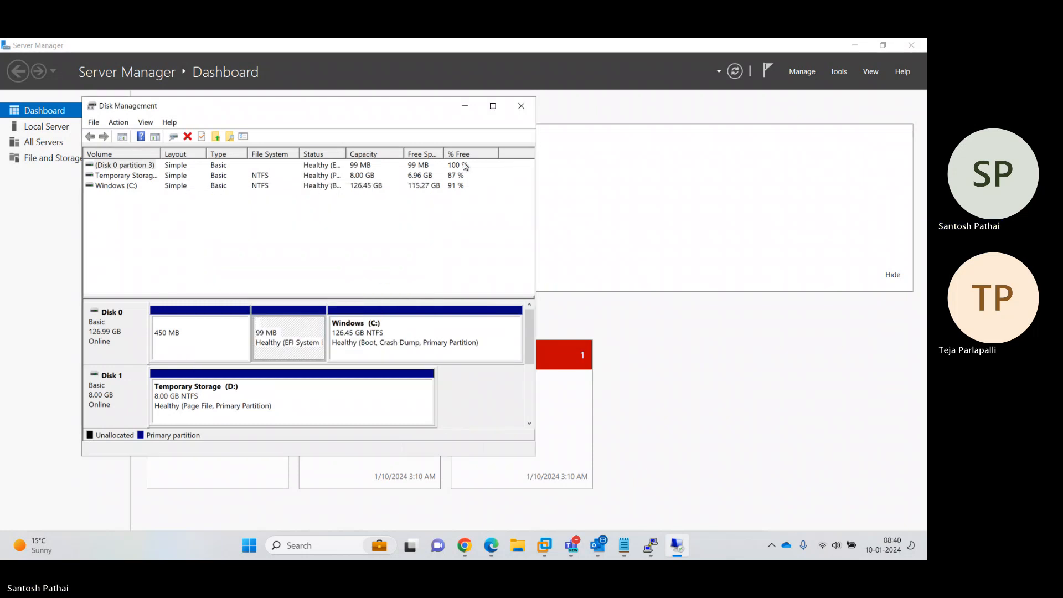
left_click(493, 107)
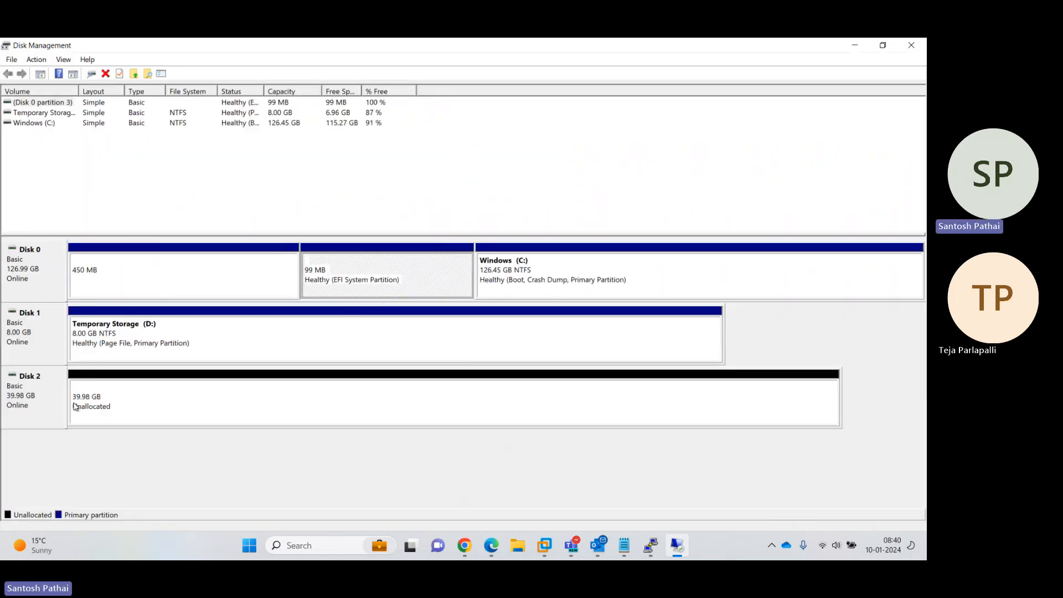
Create a simple NTFS volume from Disk 2's full 40942 MB unallocated space with the default drive letter
left_click(128, 408)
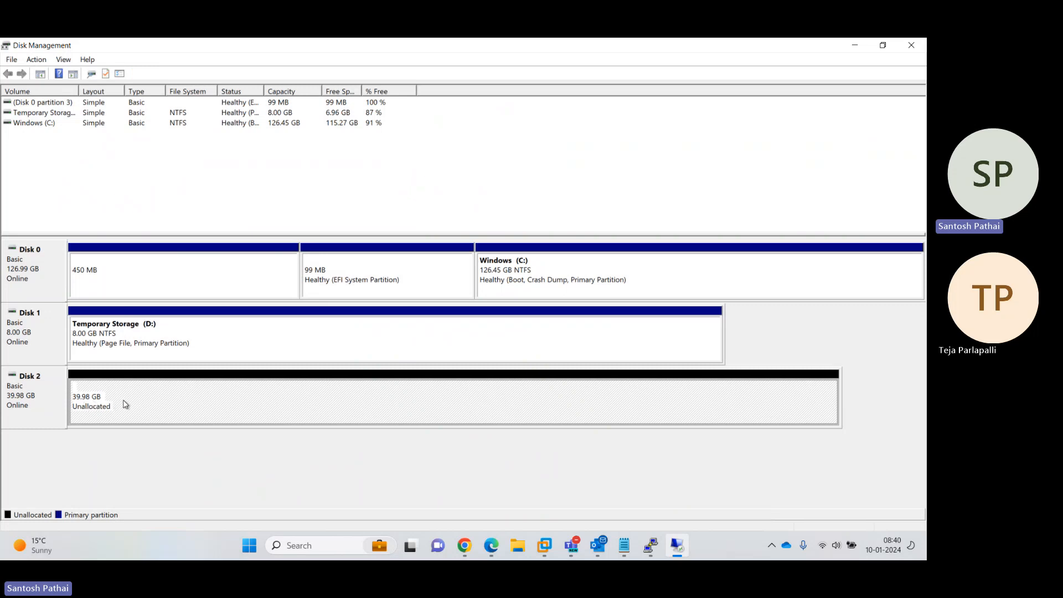
left_click(45, 270)
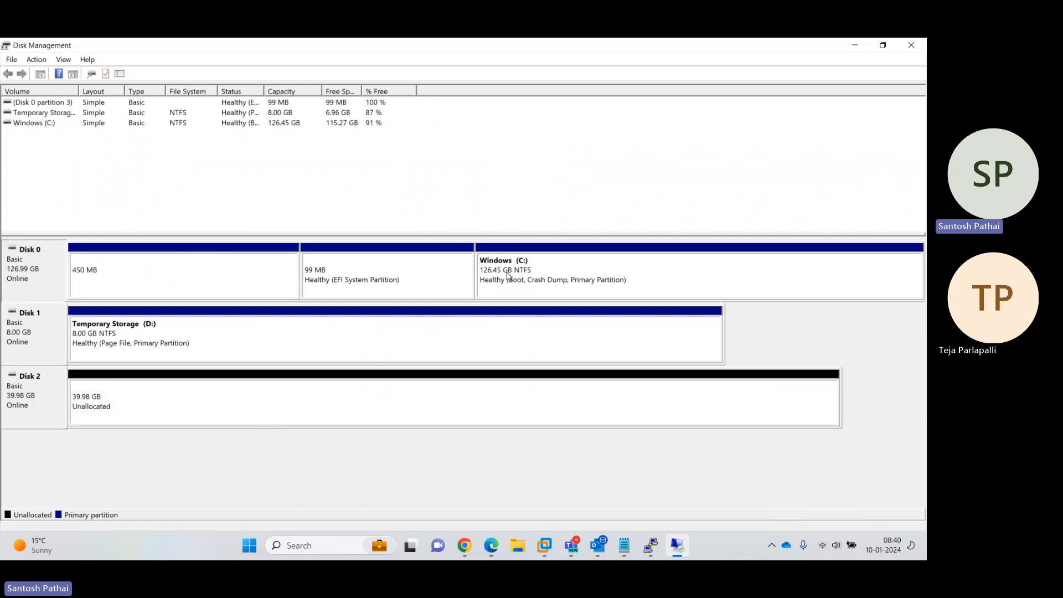
left_click(145, 347)
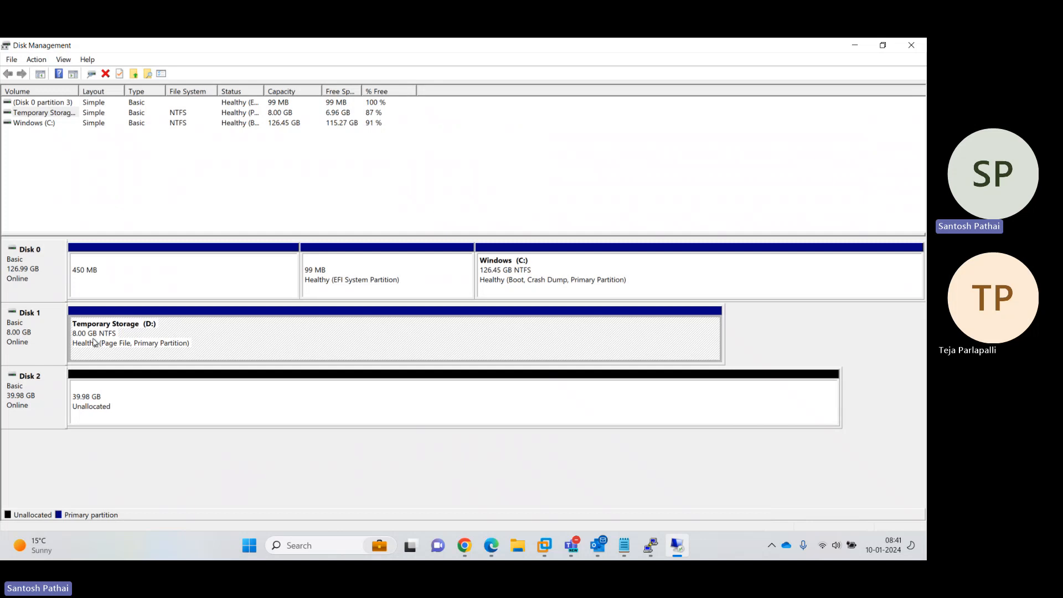
left_click(118, 411)
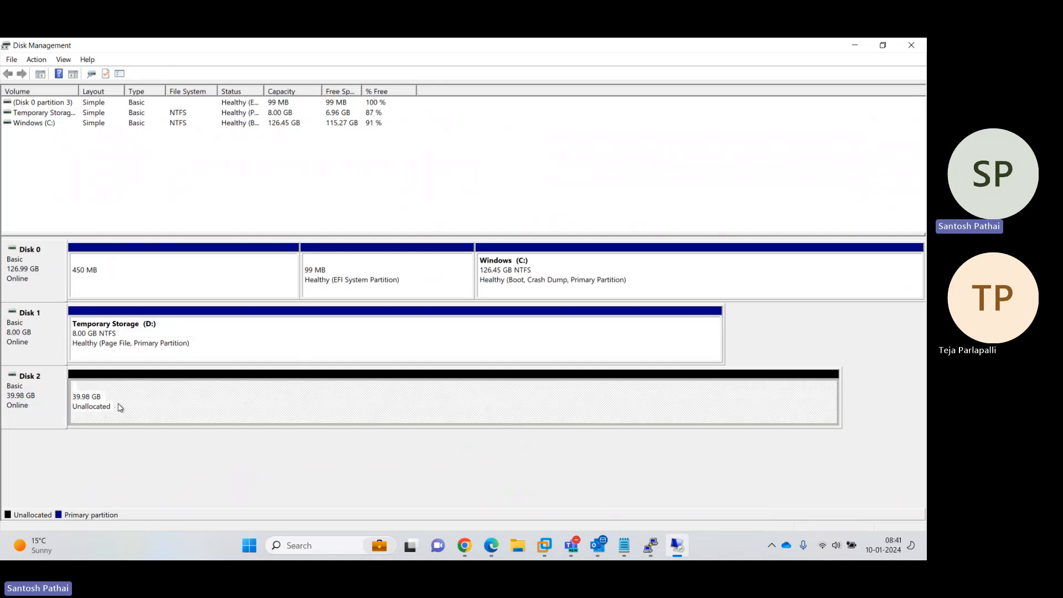
right_click(179, 406)
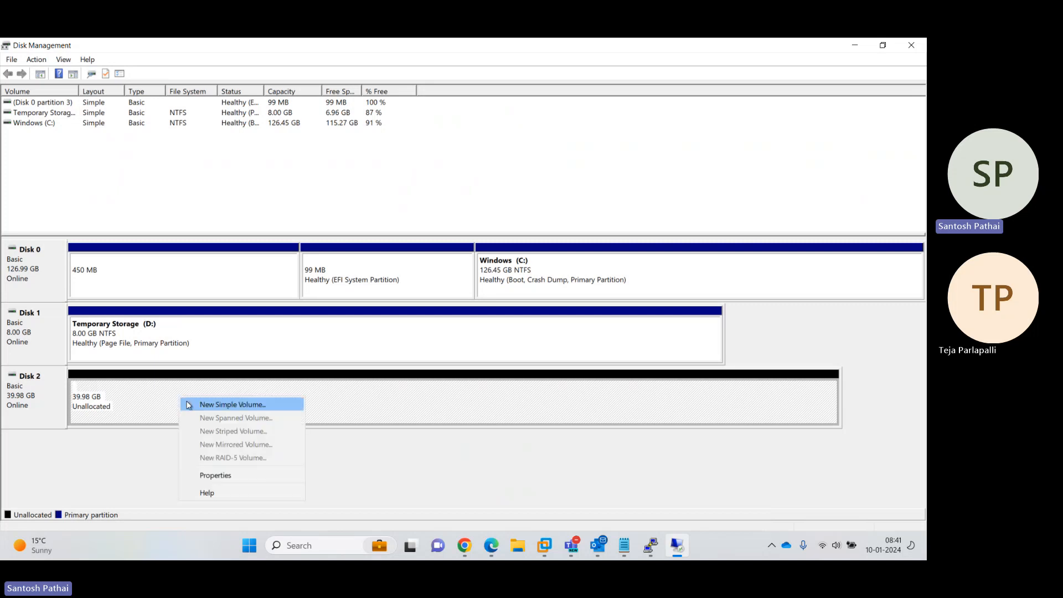
left_click(210, 404)
left_click(236, 318)
left_click(235, 318)
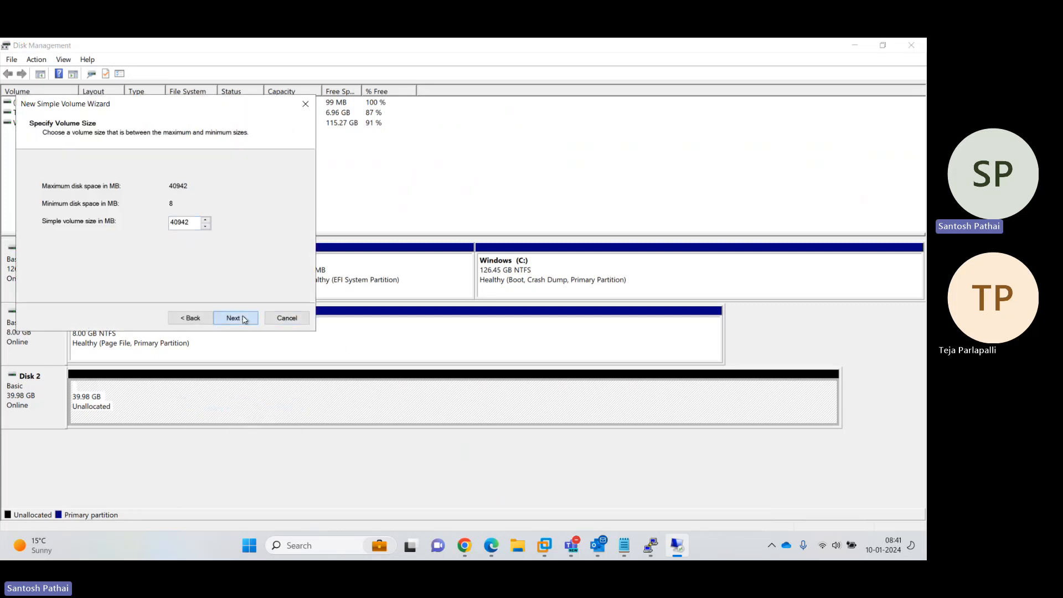
left_click(235, 318)
left_click(235, 318)
left_click(242, 318)
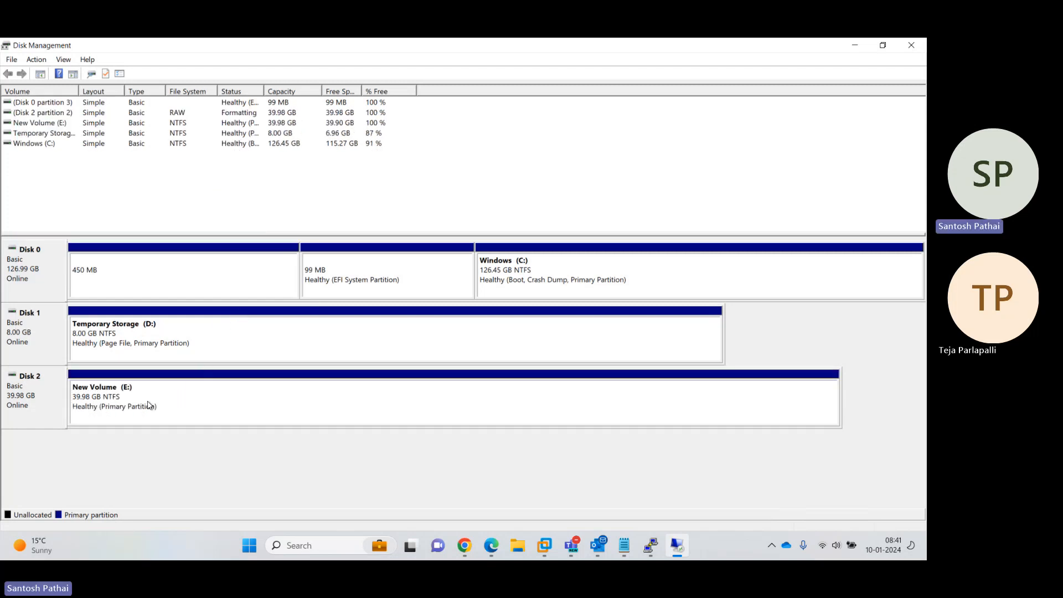
Close Disk Management and confirm New Volume (E:) opens from This PC in File Explorer
left_click(911, 47)
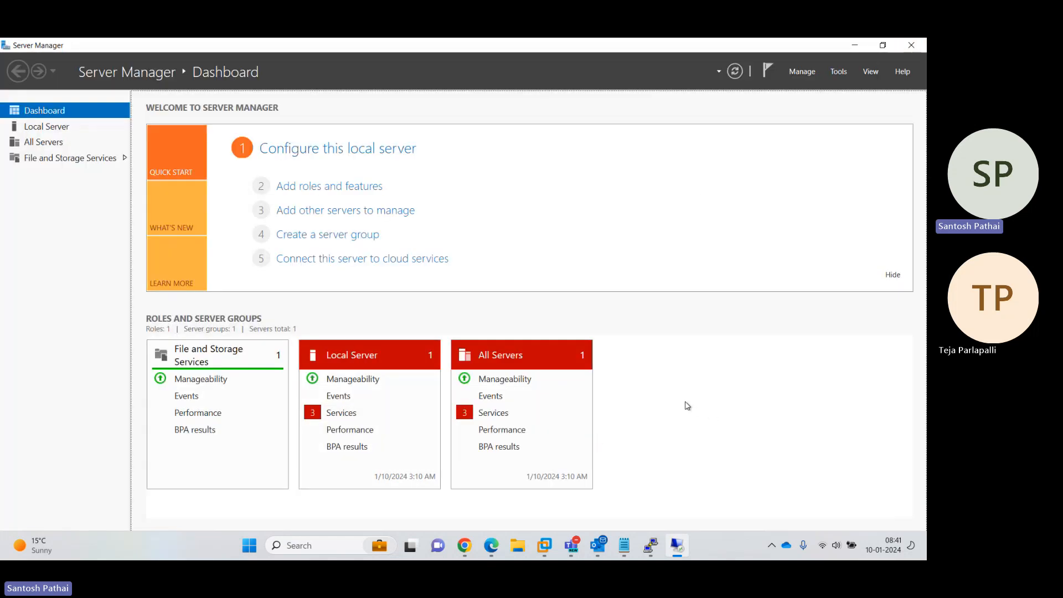
key("super+e")
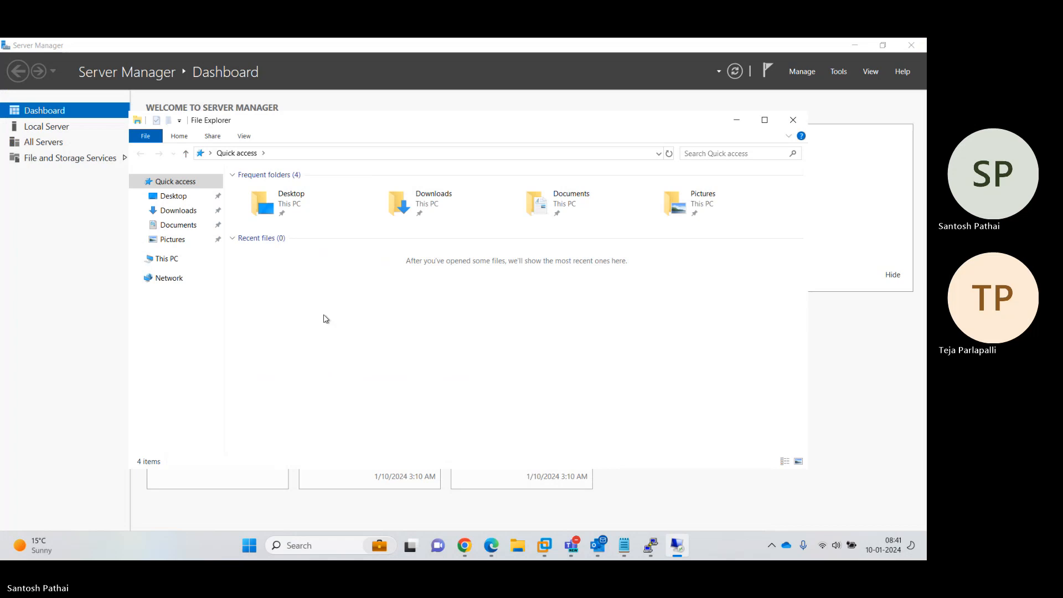
left_click(172, 258)
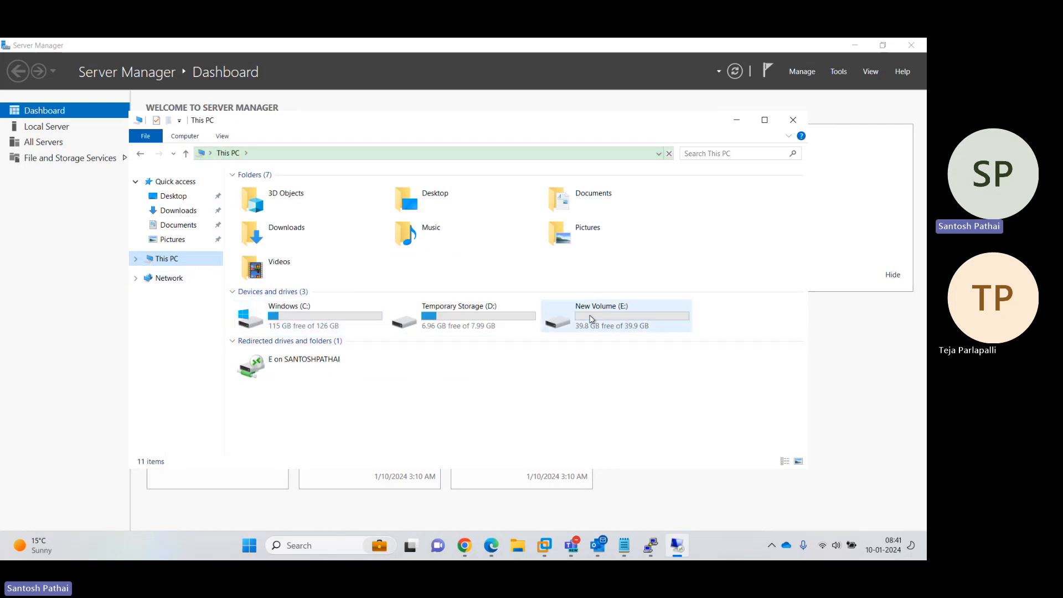
double_click(601, 318)
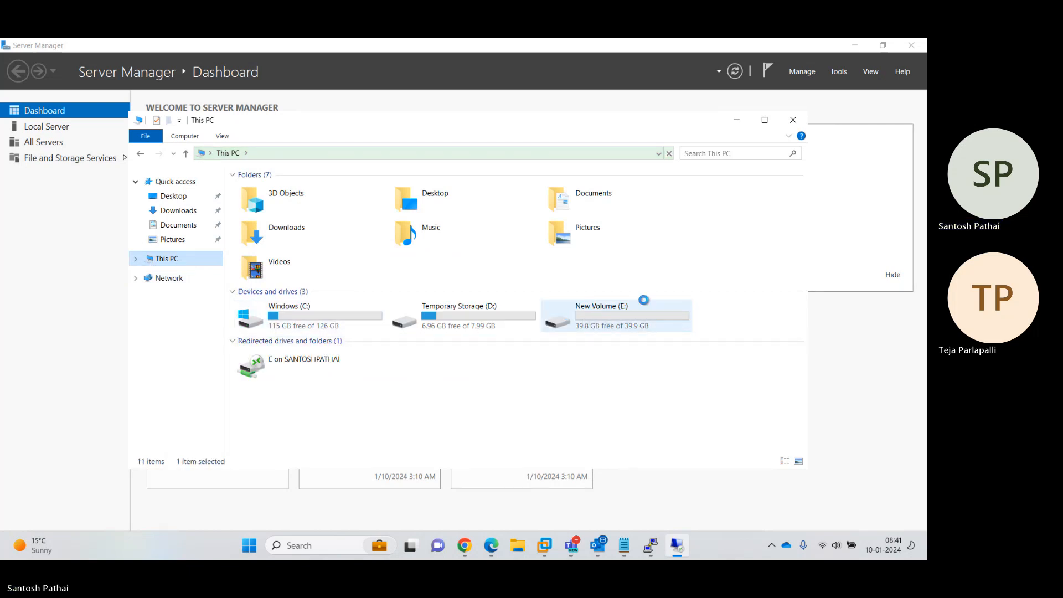
left_click(795, 121)
Close Server Manager and shut down the remote server with the shutdown command
mouse_move(544, 54)
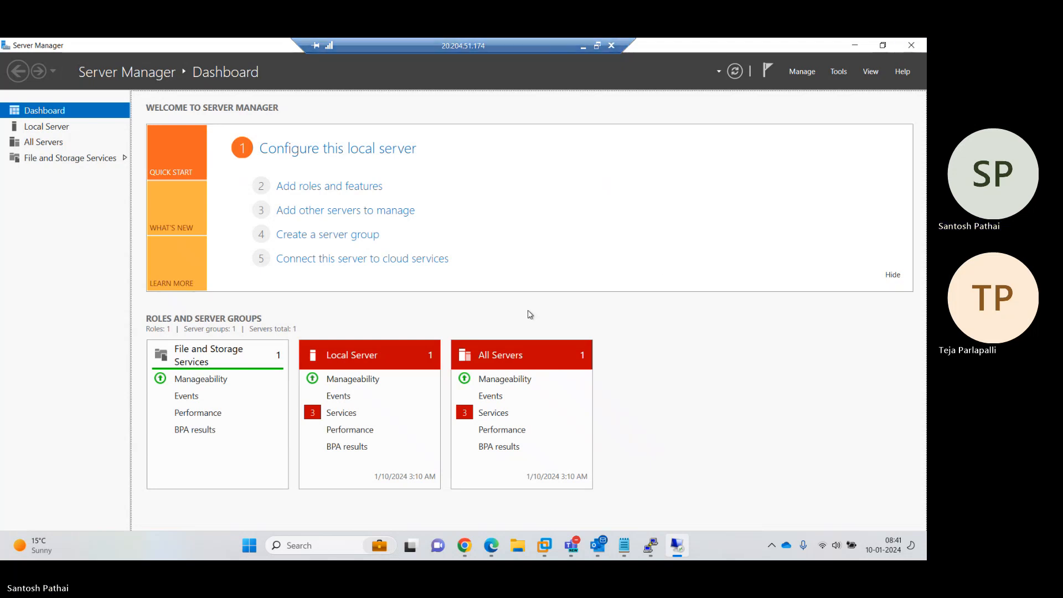
left_click(912, 47)
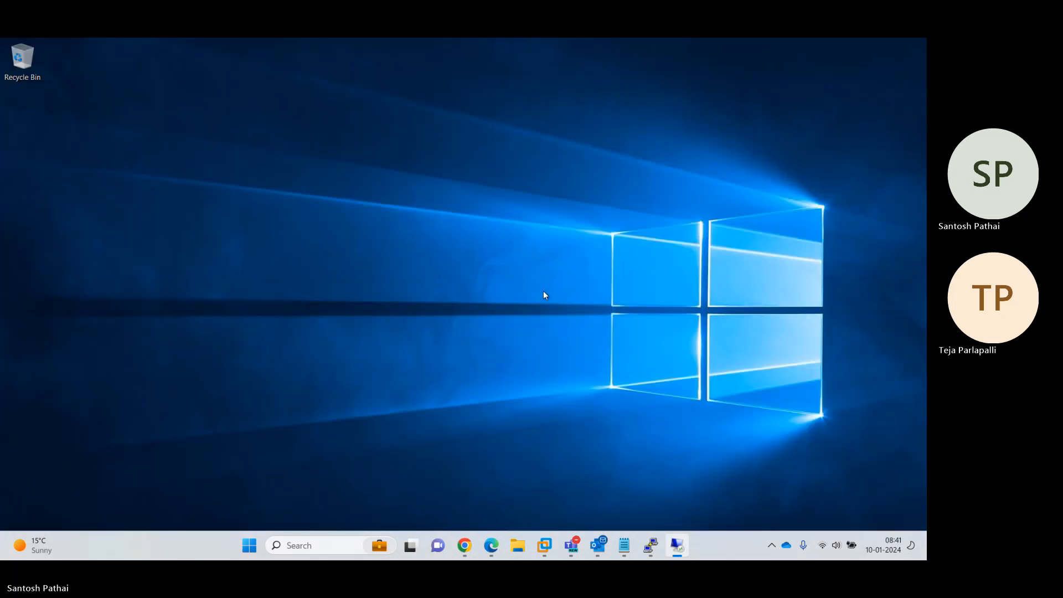
key("super+r")
type("sh")
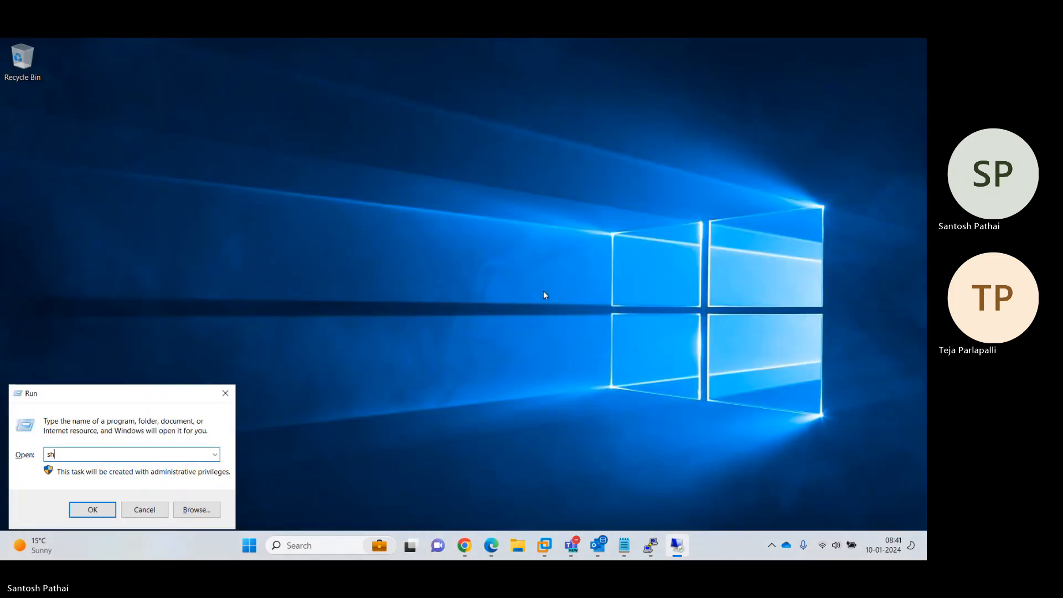
type("utdown /p")
key("Return")
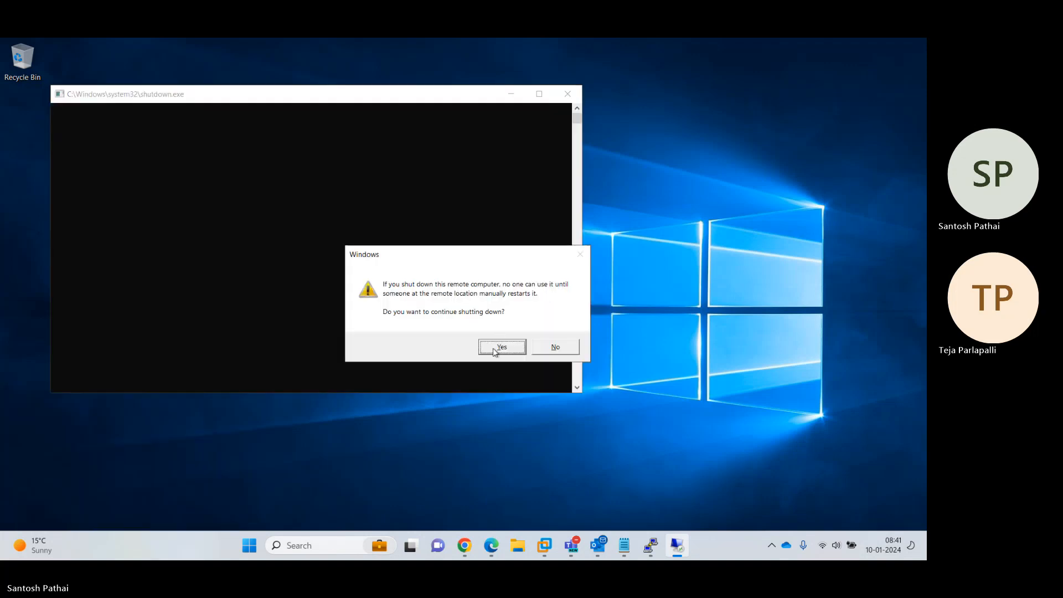
left_click(495, 350)
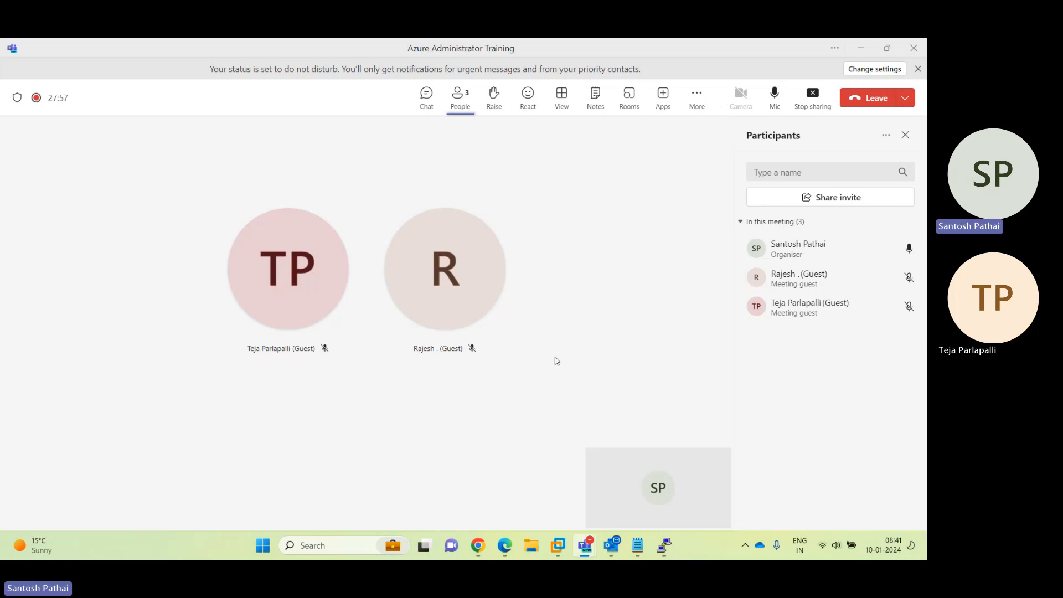
Detach the data disk on DemoVM01's Disks page, apply the change, and return to Virtual machines
mouse_move(505, 547)
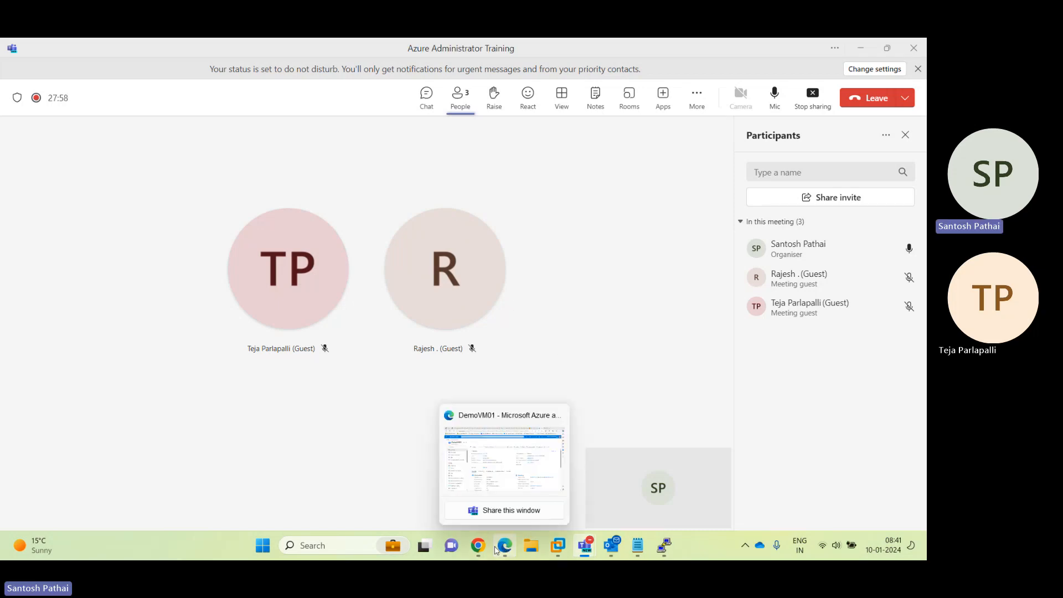
left_click(510, 484)
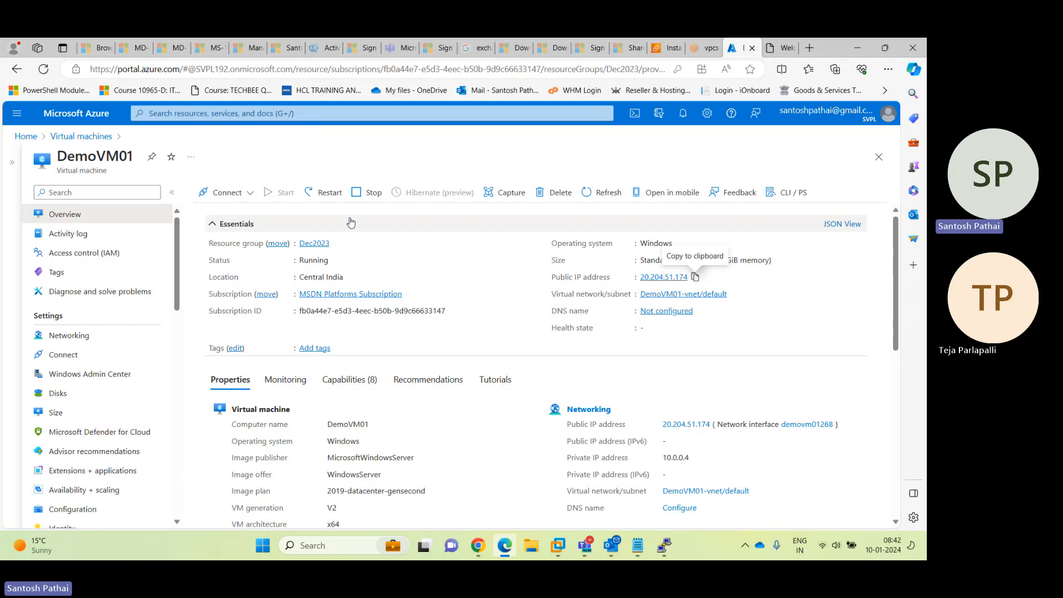
left_click(587, 195)
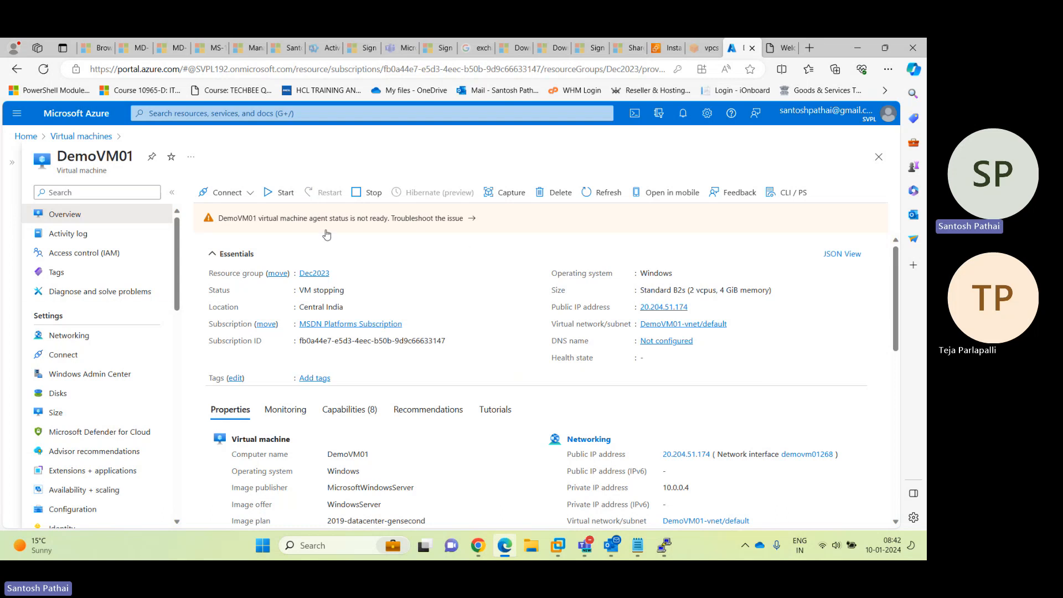
left_click(84, 394)
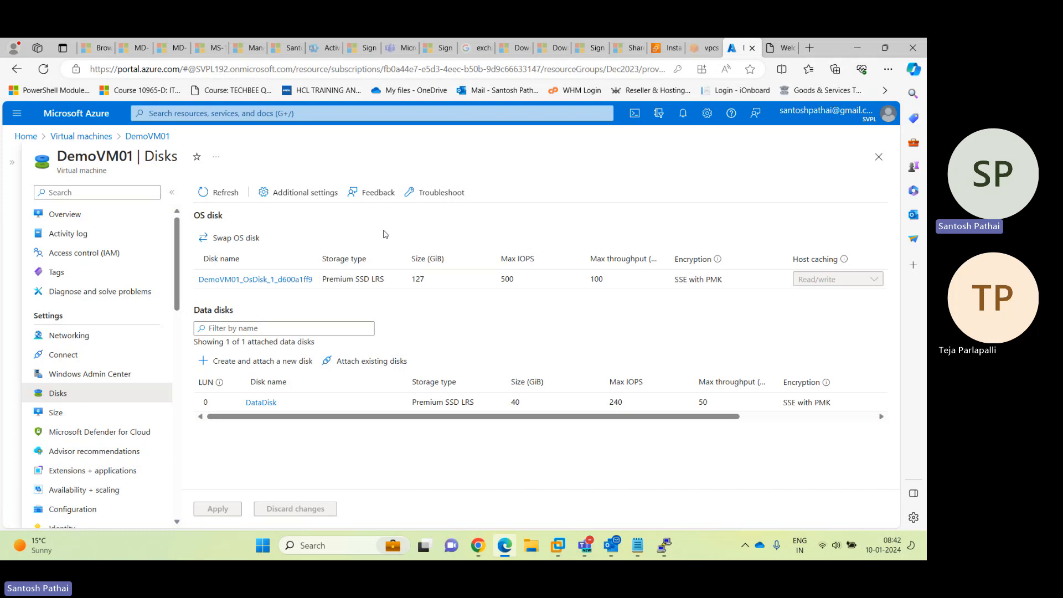
left_click_drag(563, 422, 710, 423)
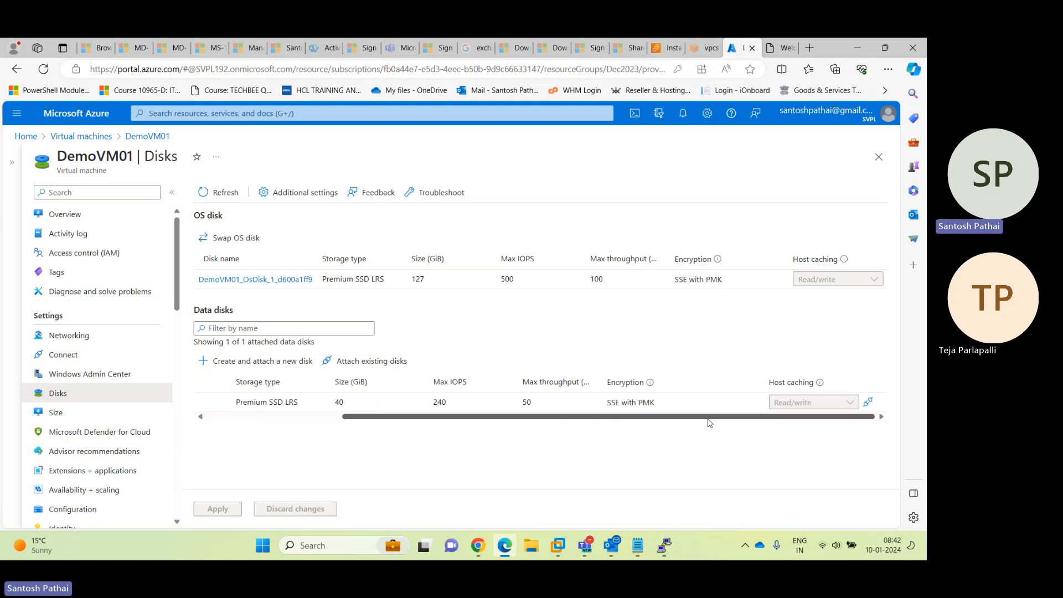
left_click(869, 404)
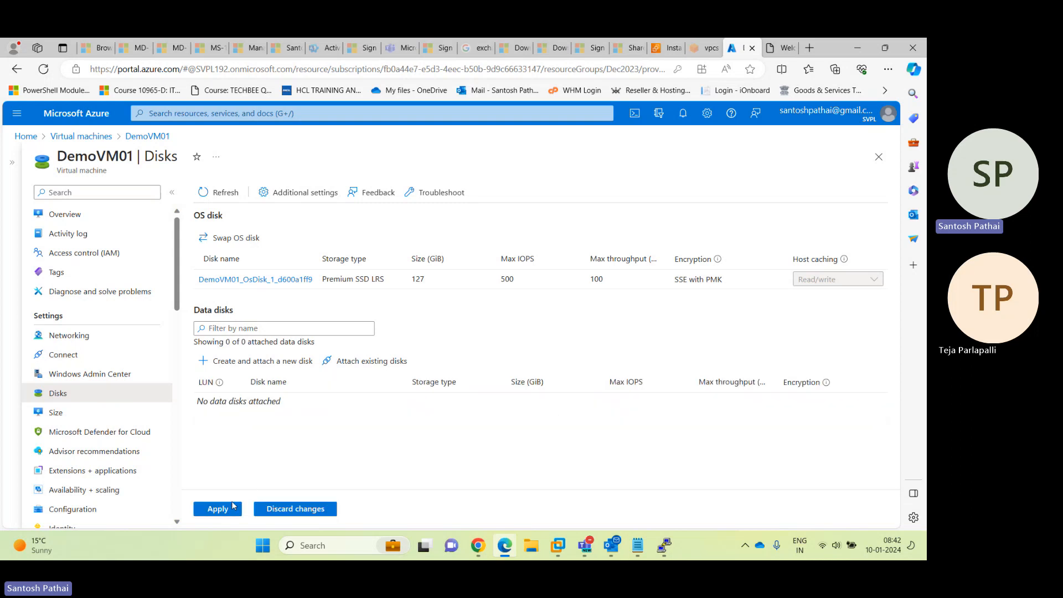
left_click(233, 507)
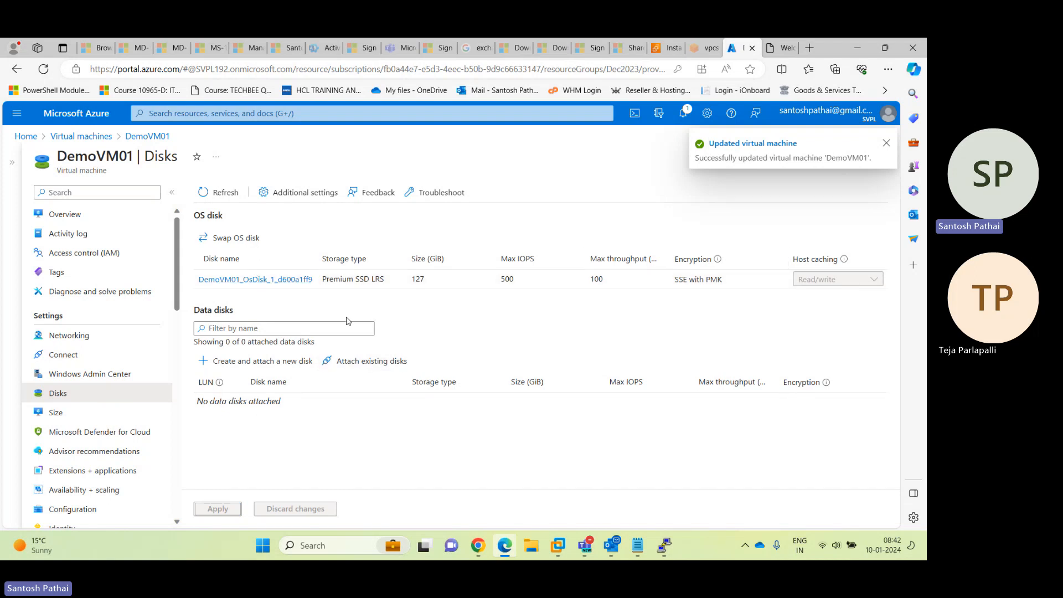
left_click(80, 136)
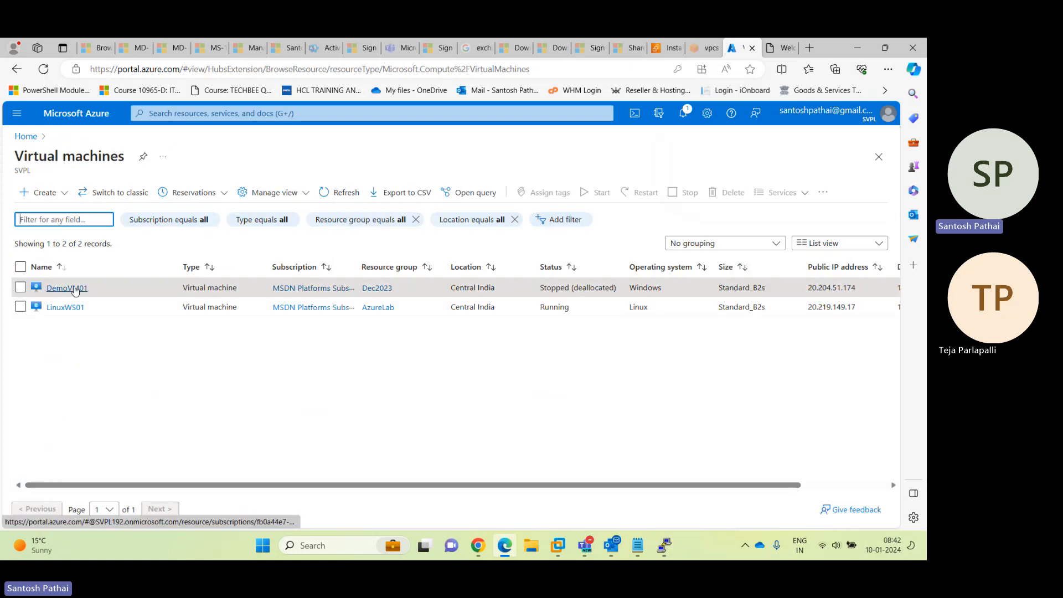
Start a new Azure virtual machine named WinSRV01 in the AzureLab resource group
left_click(61, 195)
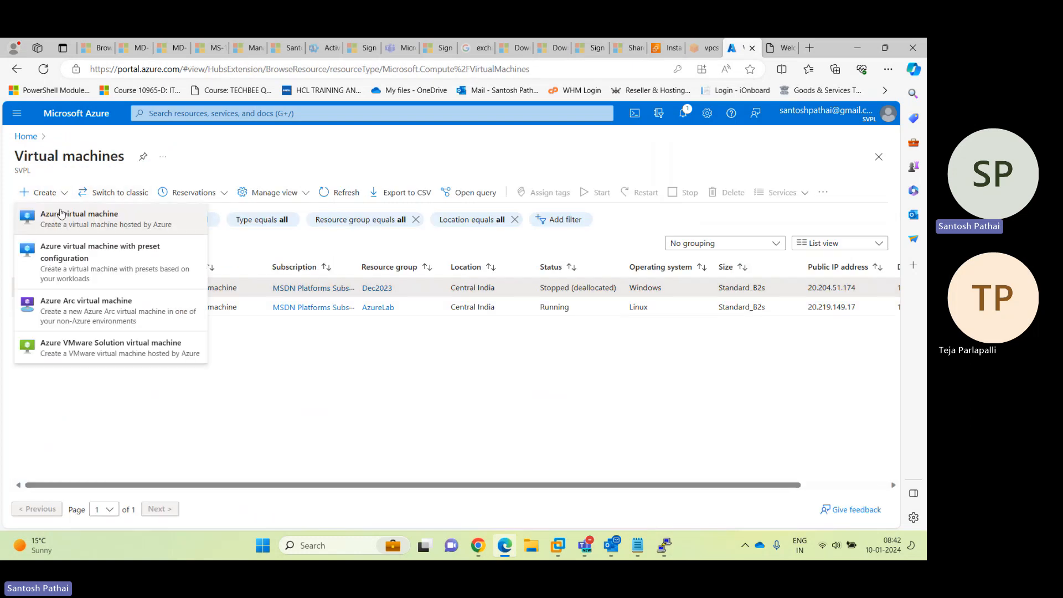
left_click(61, 220)
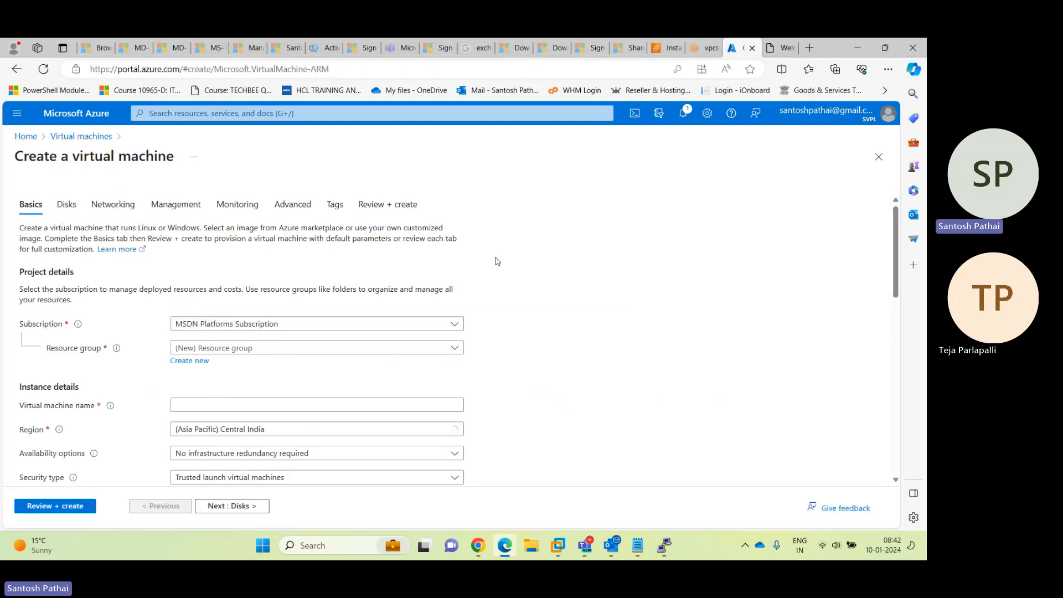
scroll(444, 285, "down", 2)
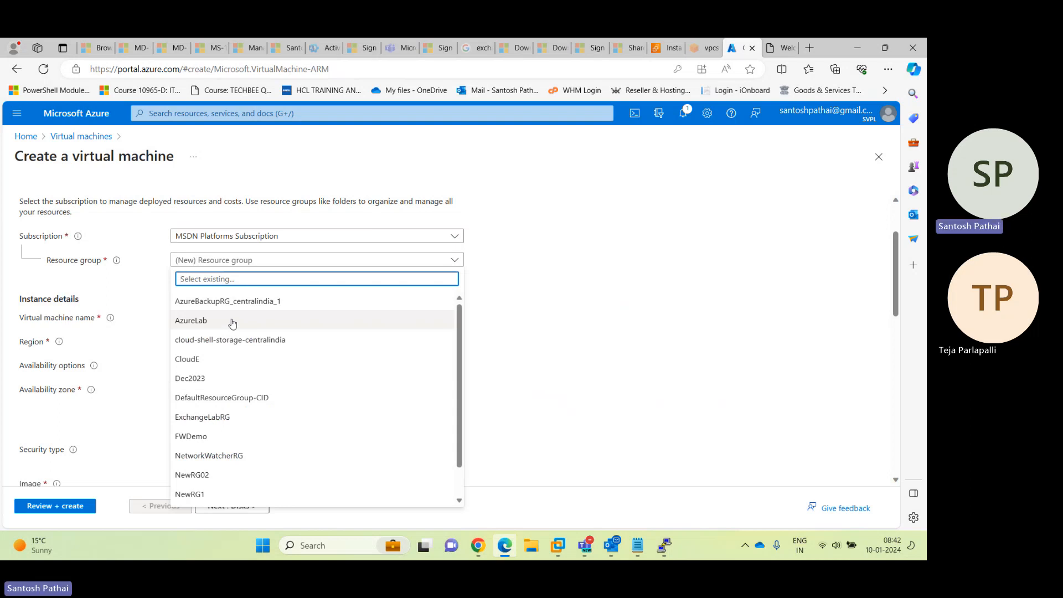
left_click(233, 322)
left_click(215, 315)
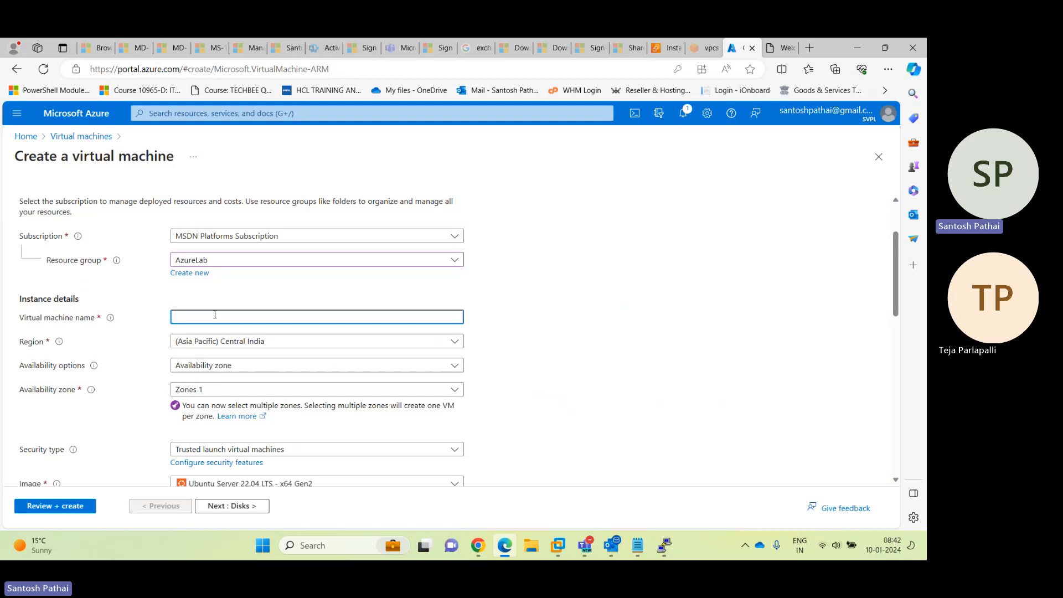
type("WinSRV01")
Choose no infrastructure redundancy, Standard security type, and the Windows Server 2019 Datacenter image
scroll(322, 314, "down", 1)
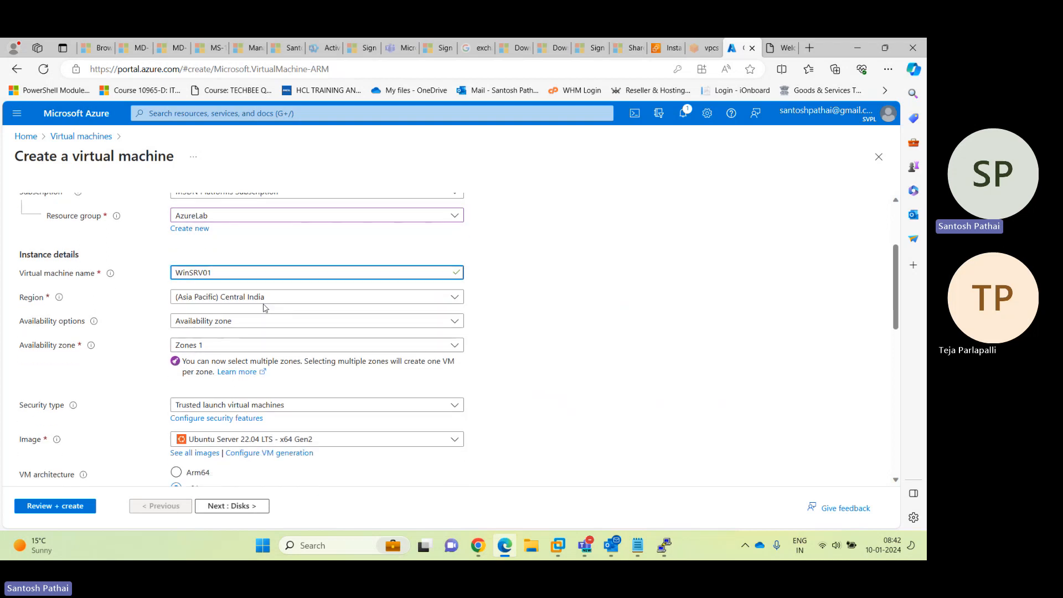
left_click(235, 322)
left_click(221, 337)
left_click(222, 345)
left_click(213, 363)
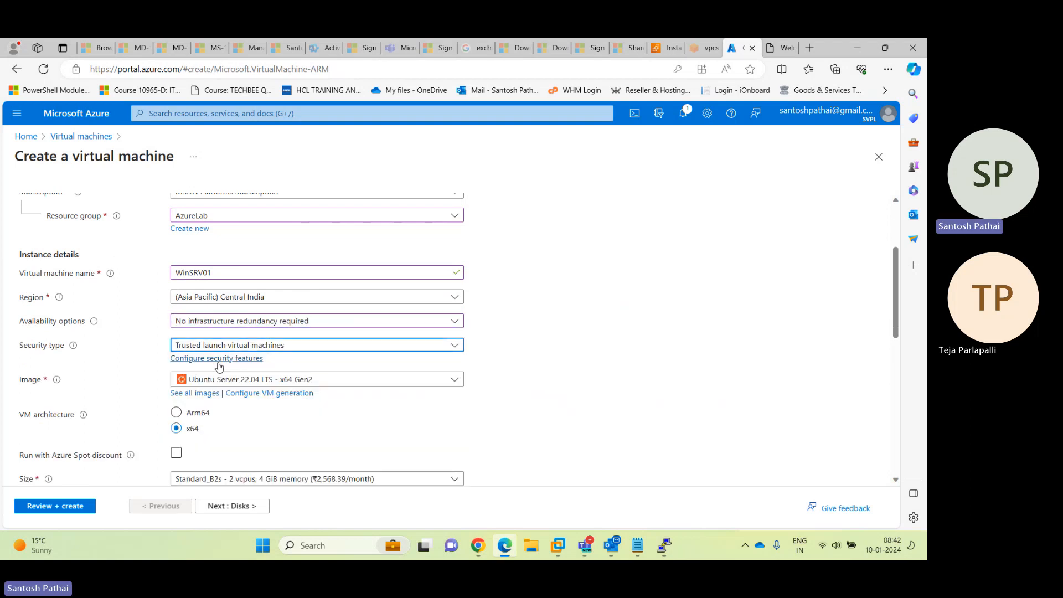
scroll(447, 343, "down", 1)
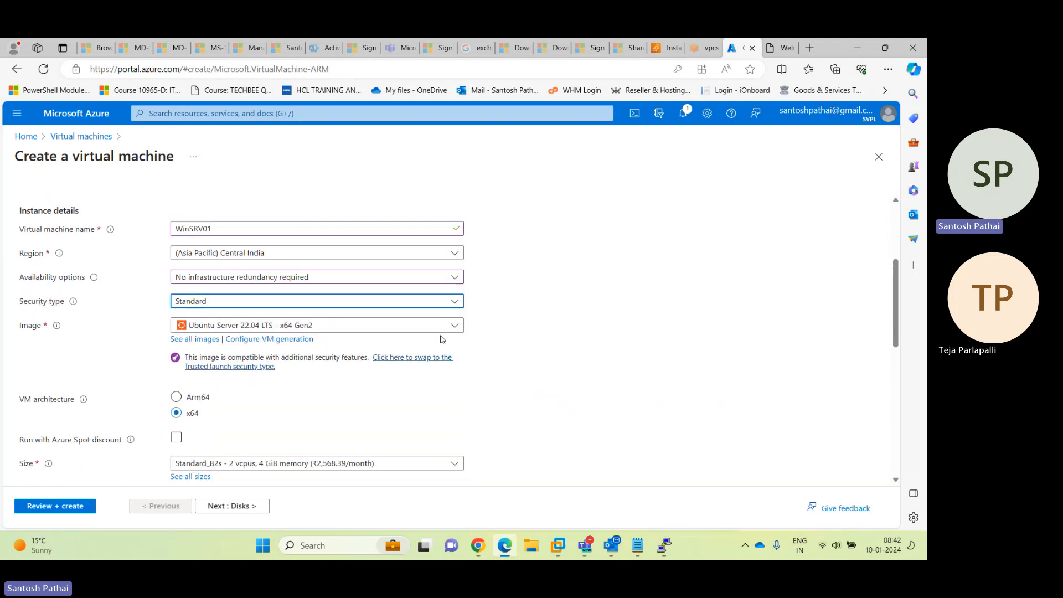
left_click(455, 326)
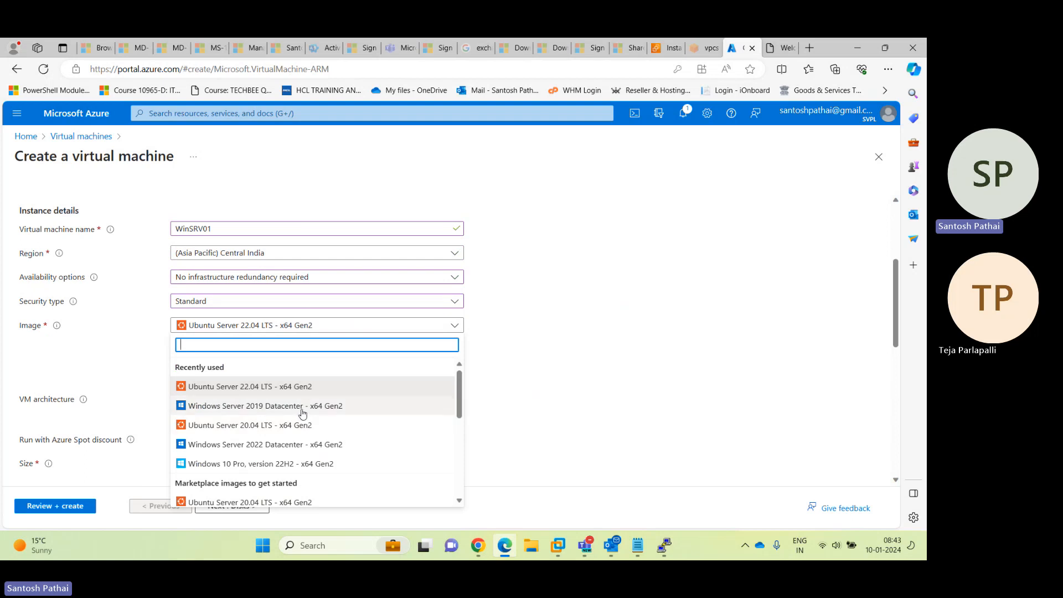
left_click(333, 406)
Enter the administrator username, a password, and its confirmation
scroll(574, 349, "down", 2)
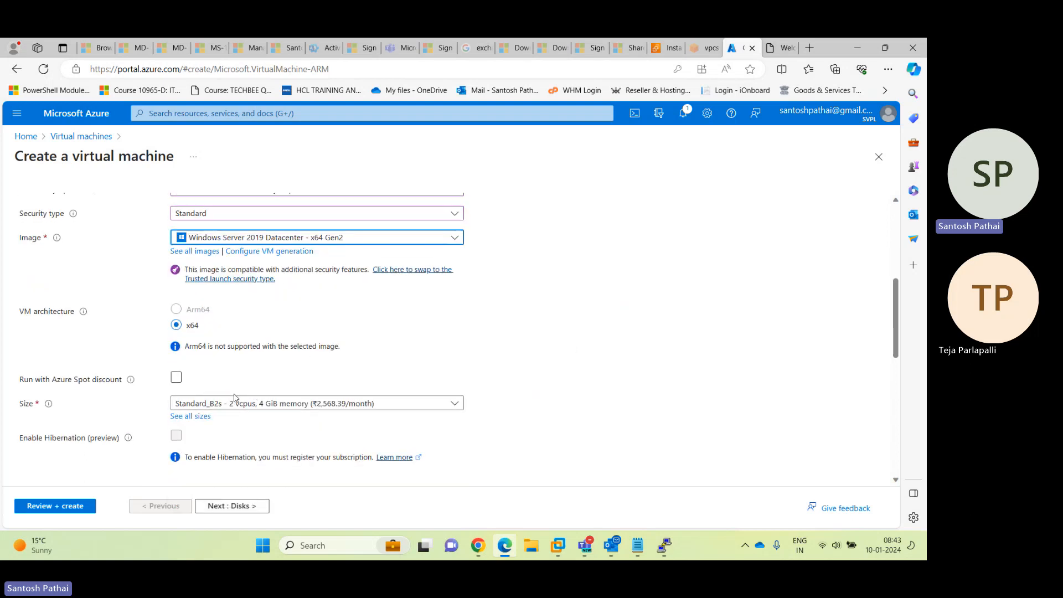
scroll(459, 380, "down", 2)
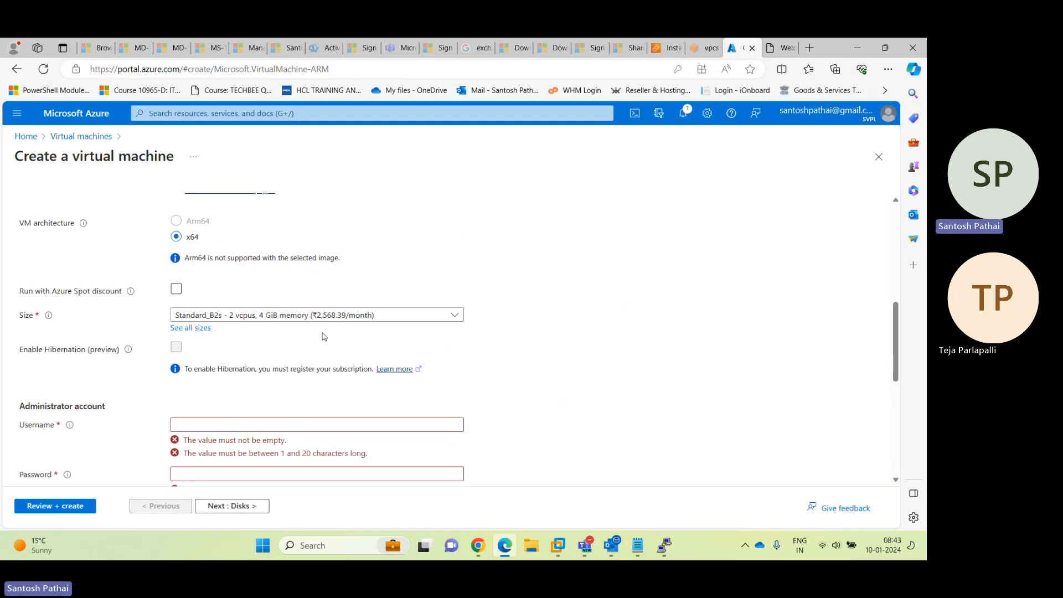
scroll(324, 337, "down", 2)
left_click(301, 336)
type("spadmin")
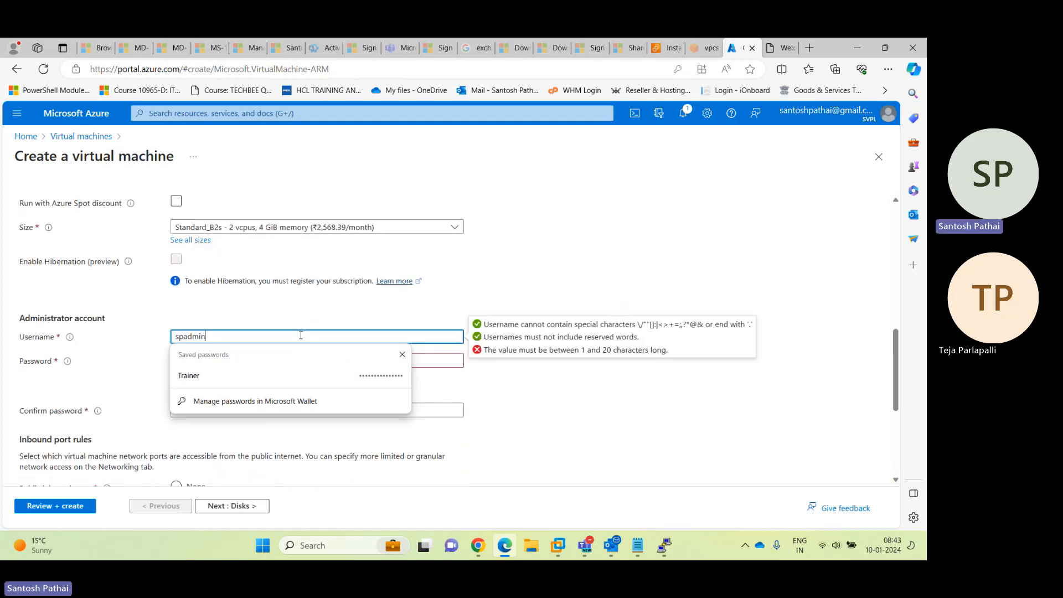
key("Tab")
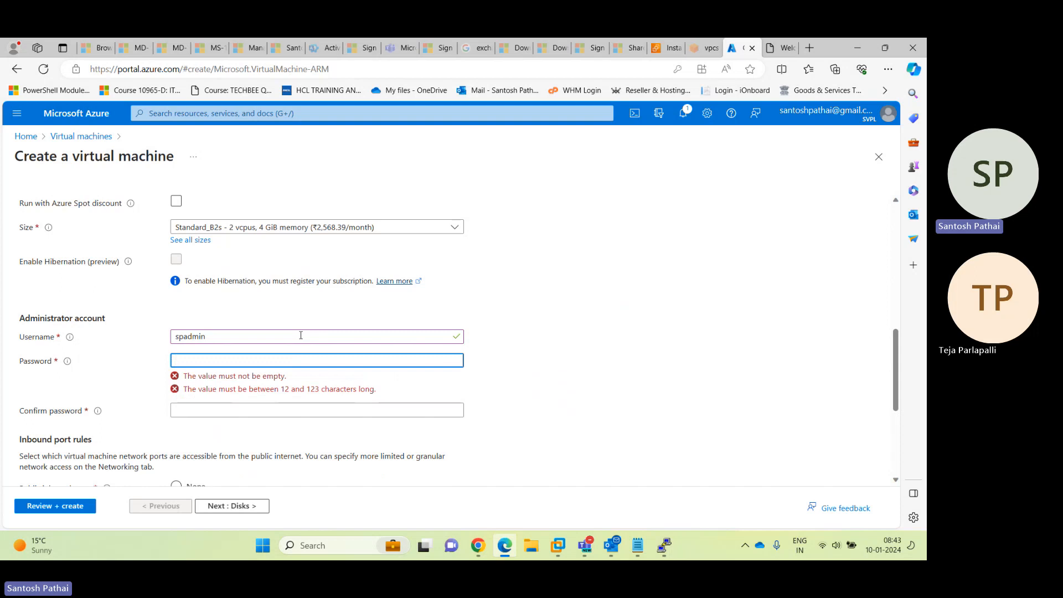
type("•••••")
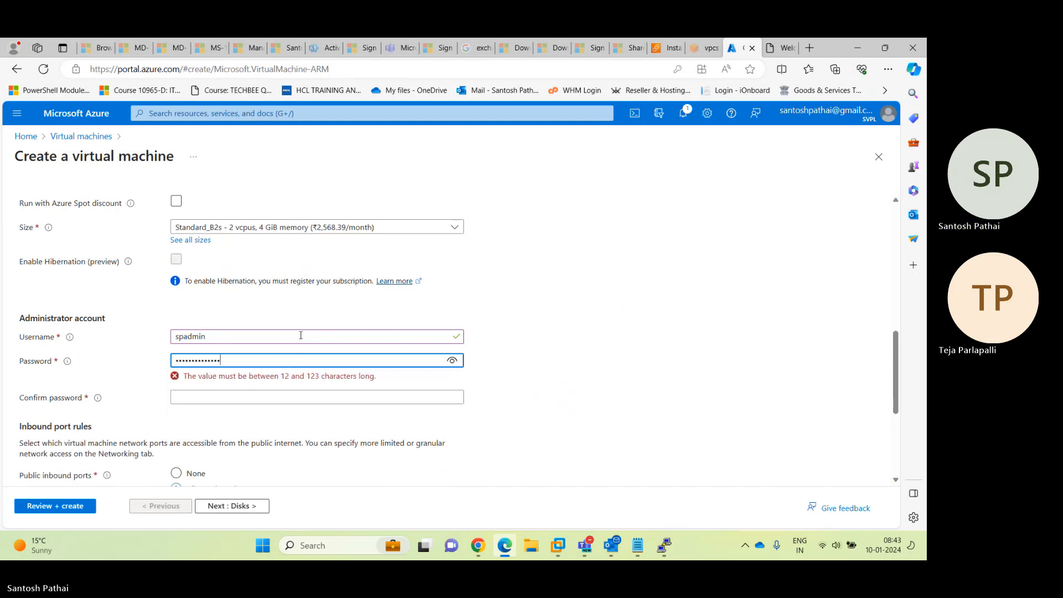
key("Tab")
type("•••")
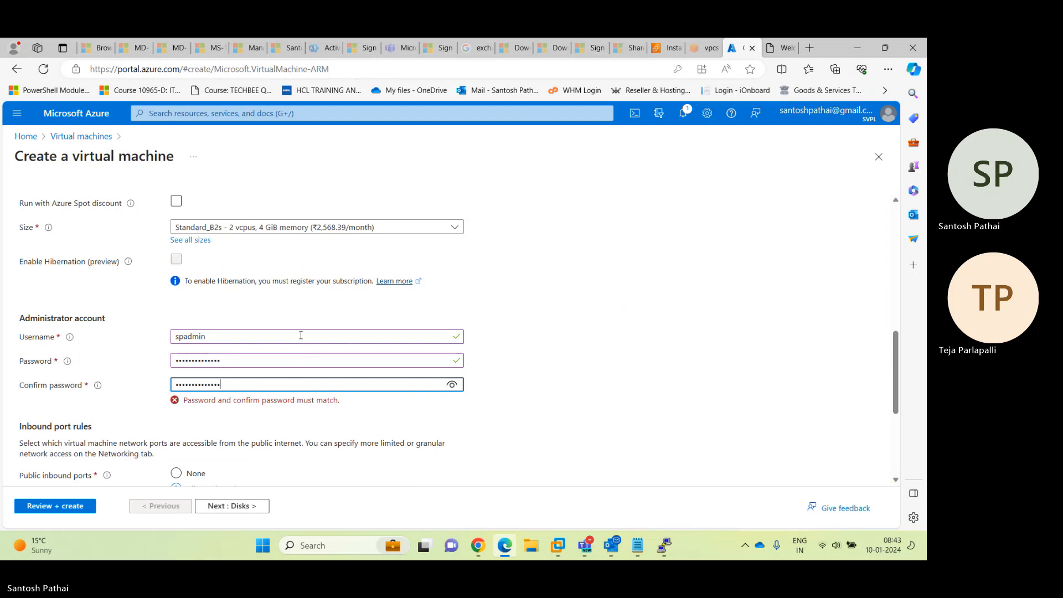
Retype the administrator password and confirmation so they match
left_click_drag(236, 365, 116, 366)
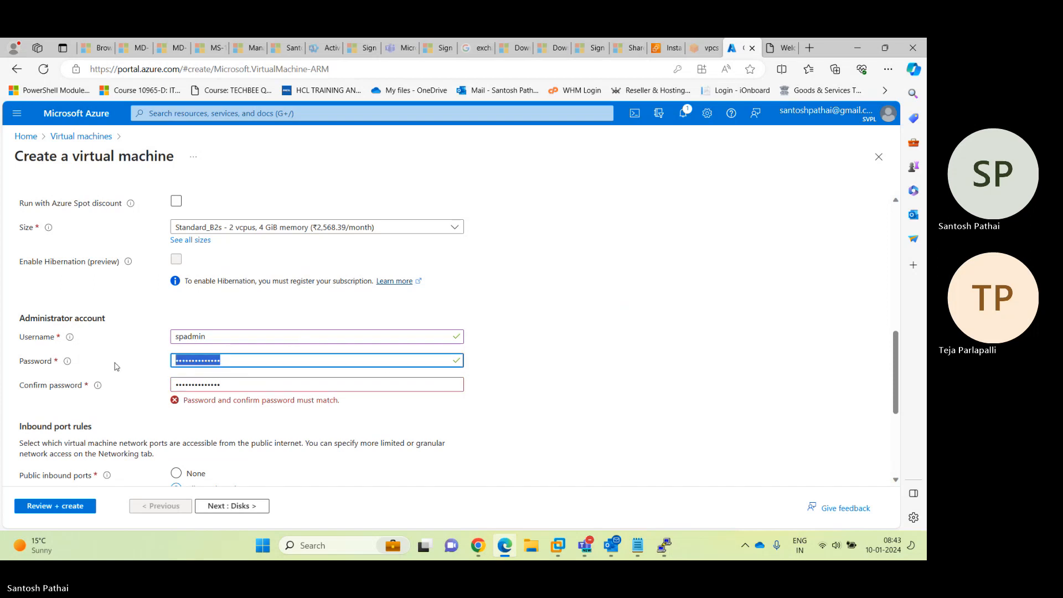
type("•")
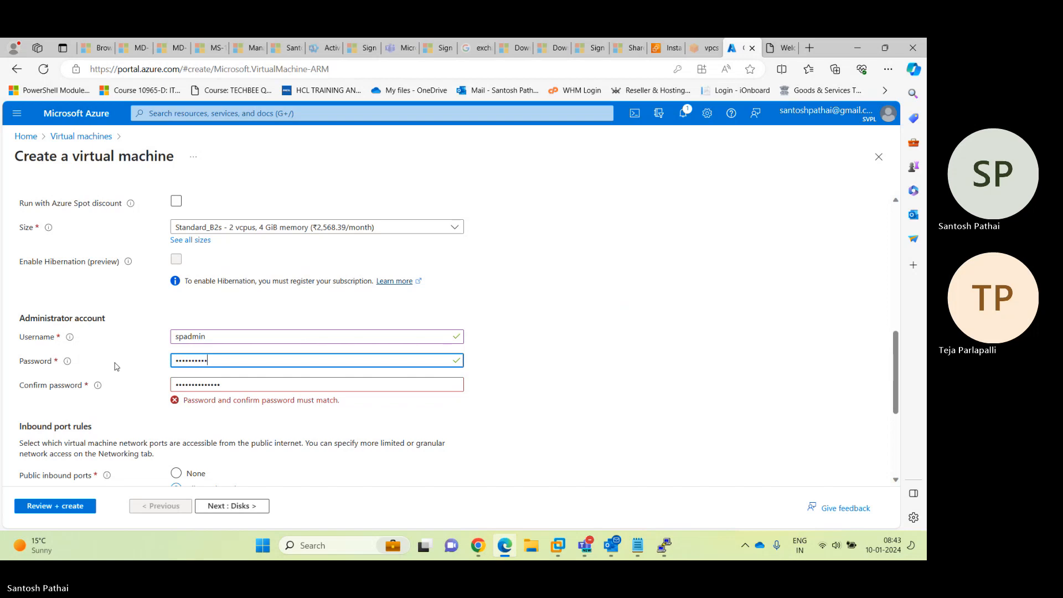
type("•••")
key("Tab")
type("••")
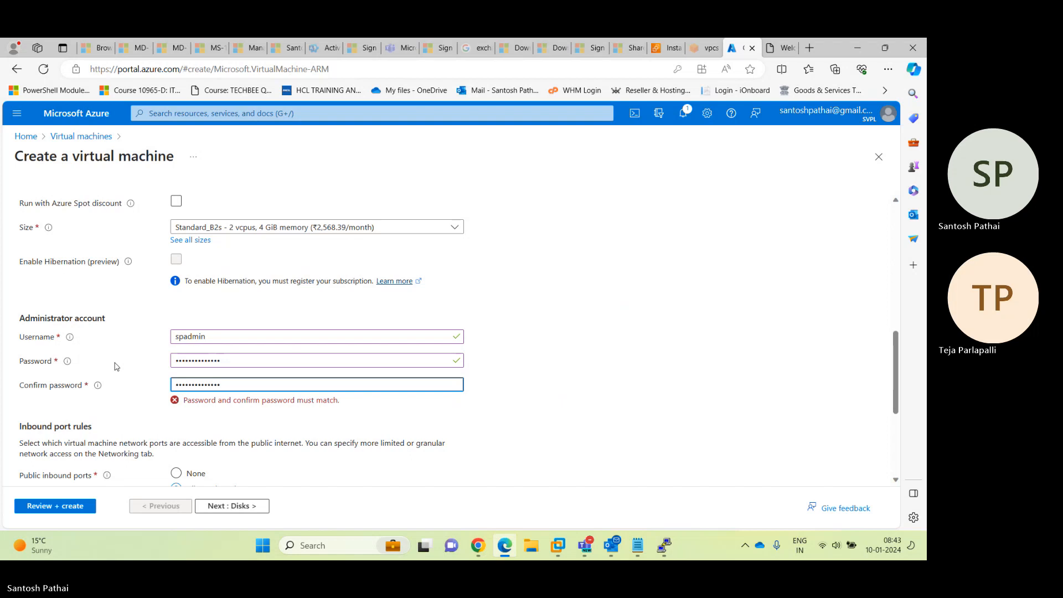
key("Tab")
left_click(259, 351)
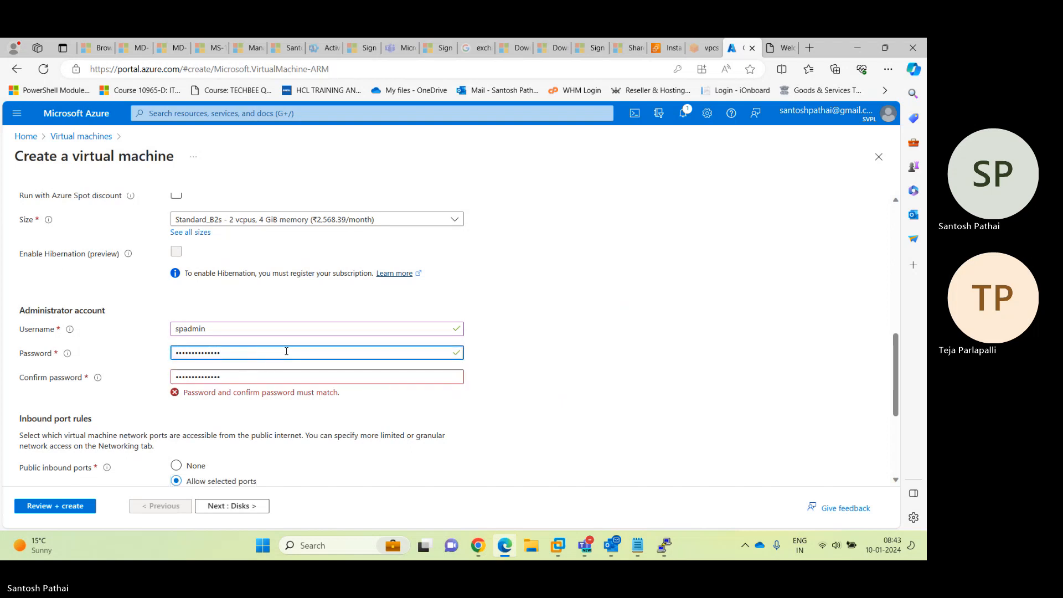
left_click_drag(263, 352, 138, 356)
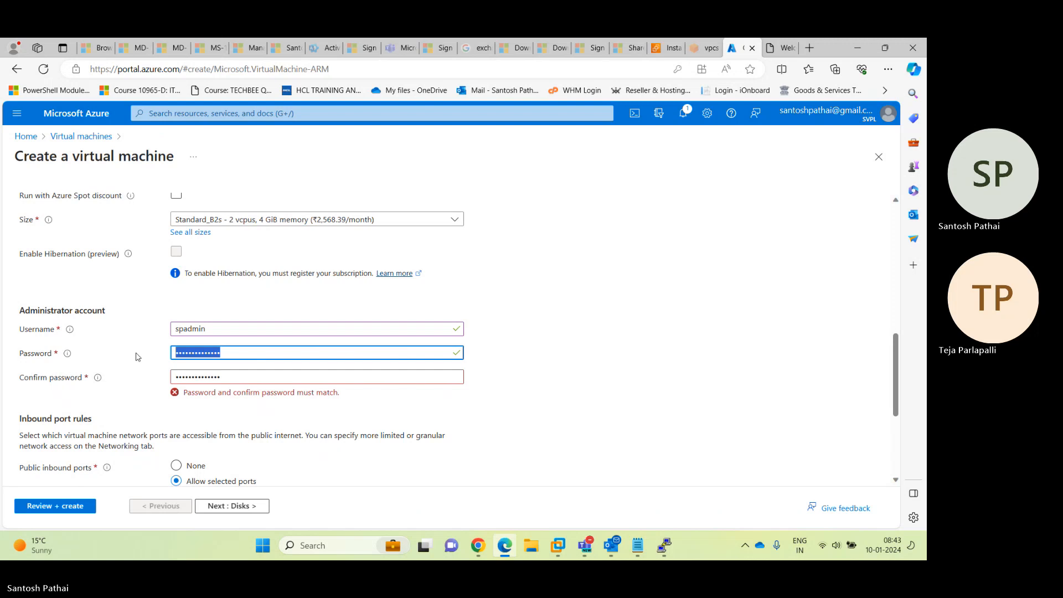
type("Pa")
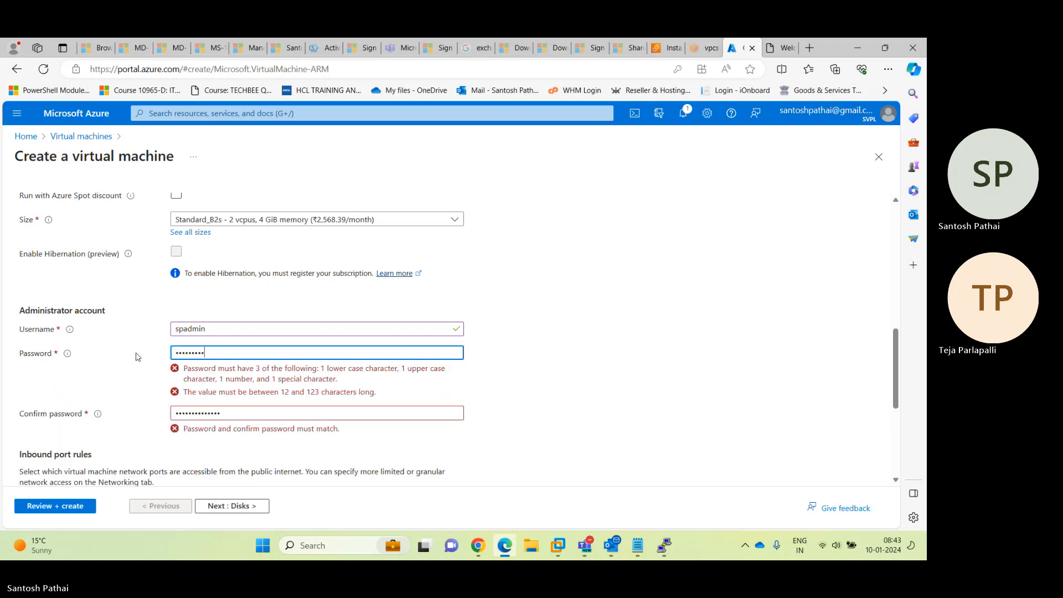
type("••••••••••••")
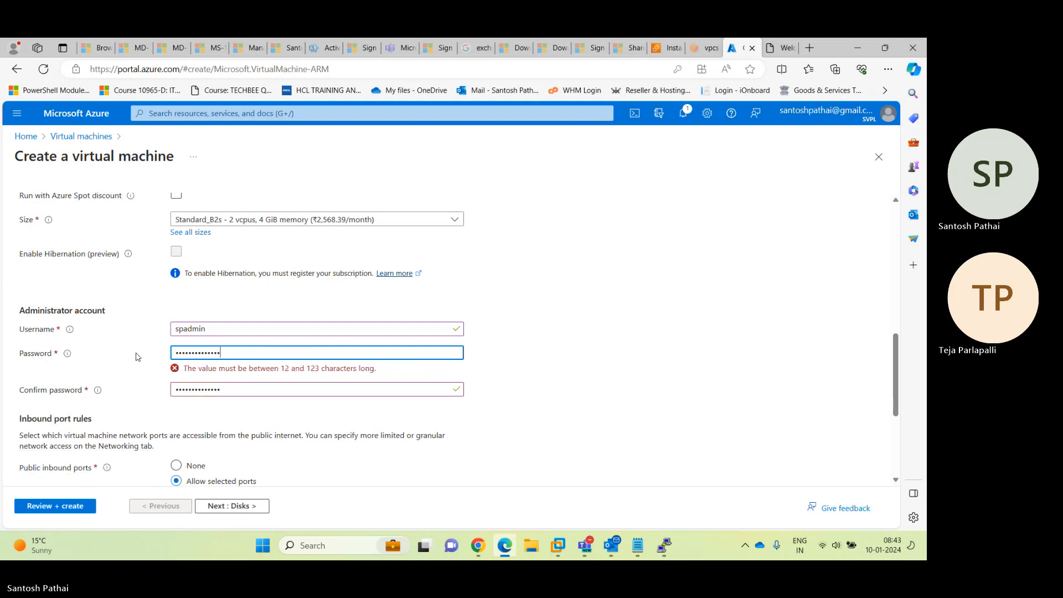
key("Tab")
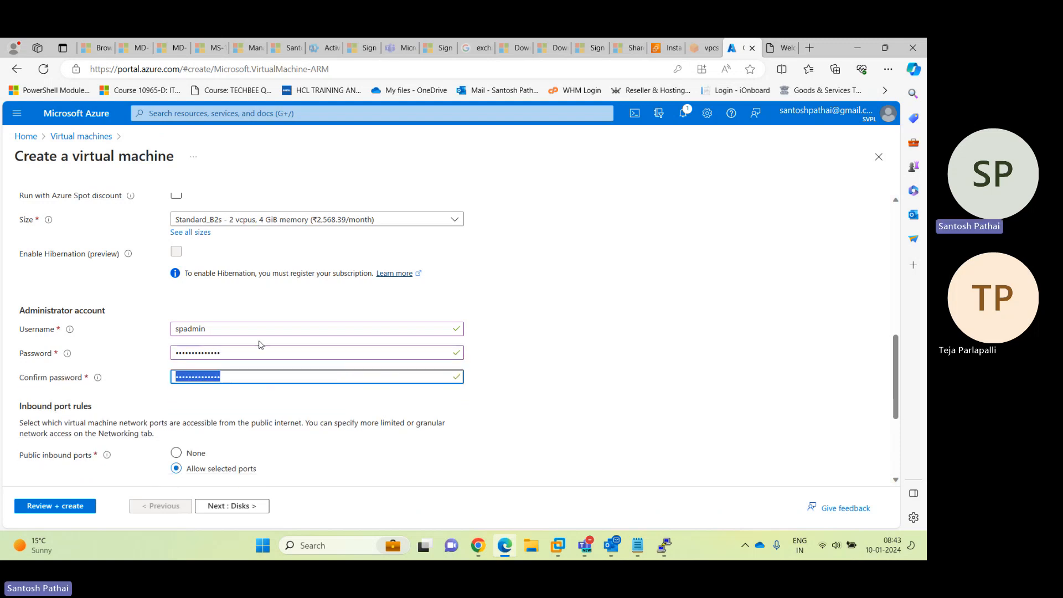
scroll(207, 331, "down", 3)
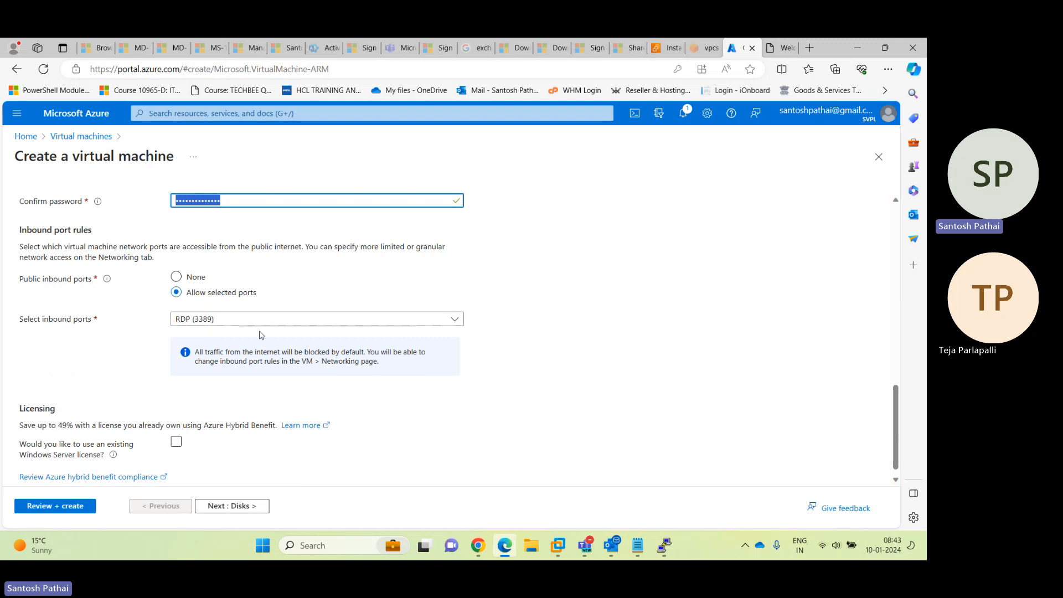
scroll(283, 331, "down", 1)
left_click(251, 505)
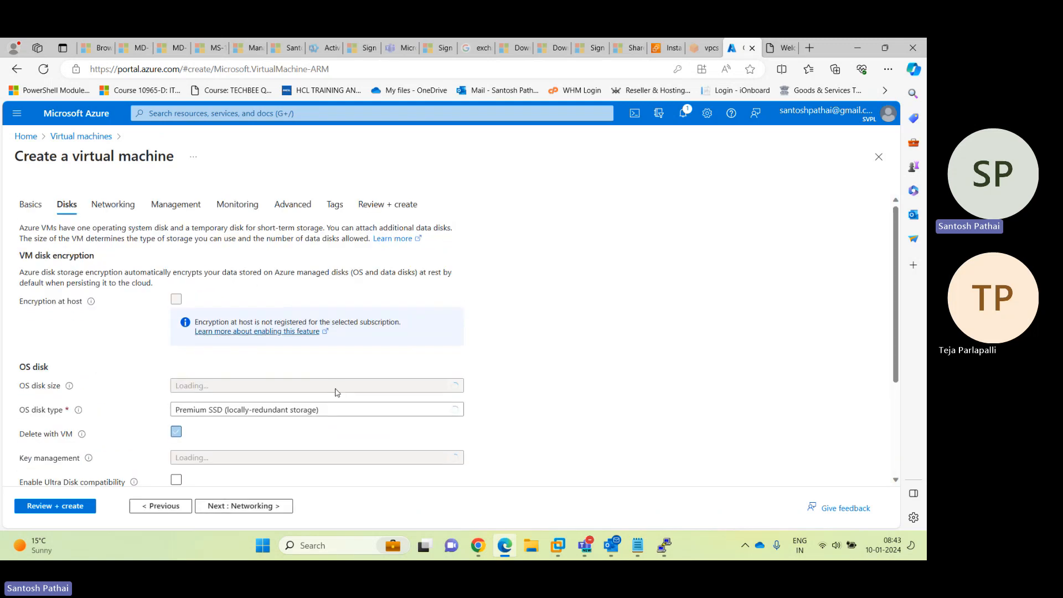
scroll(443, 305, "down", 2)
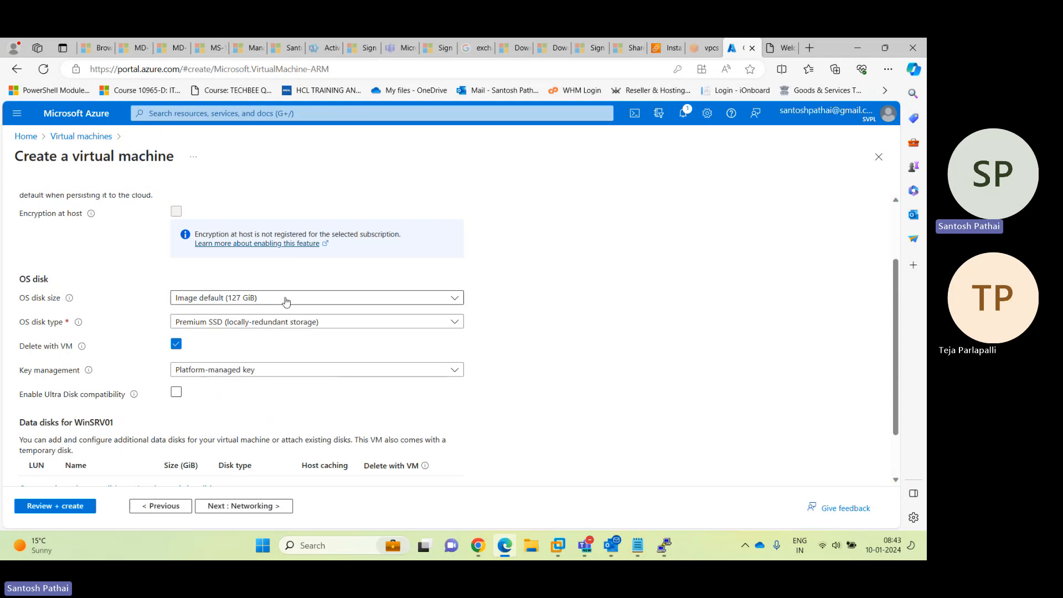
left_click(233, 326)
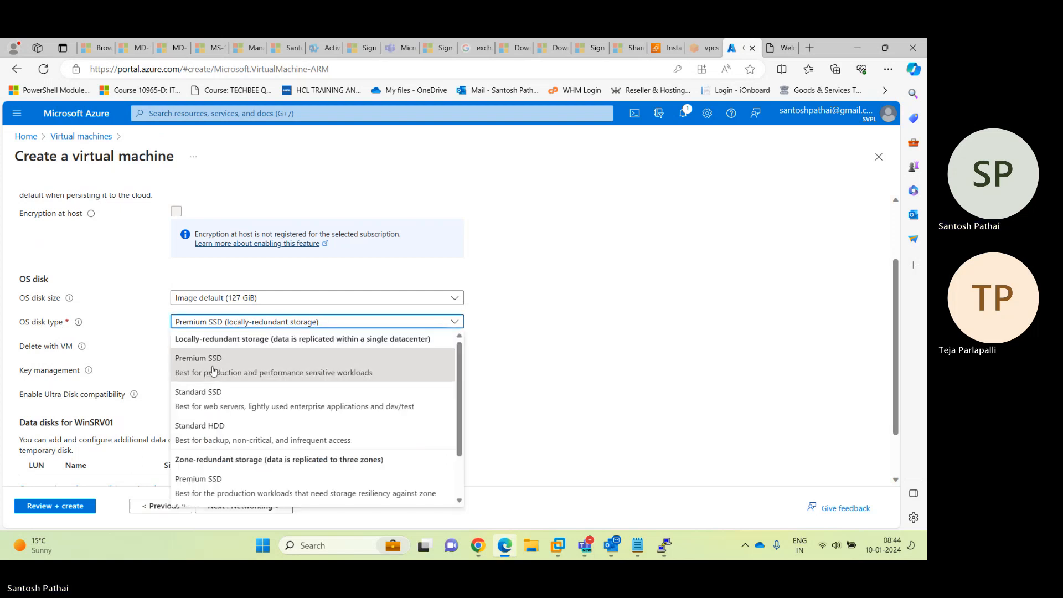
left_click(213, 399)
scroll(535, 359, "down", 1)
scroll(535, 359, "down", 2)
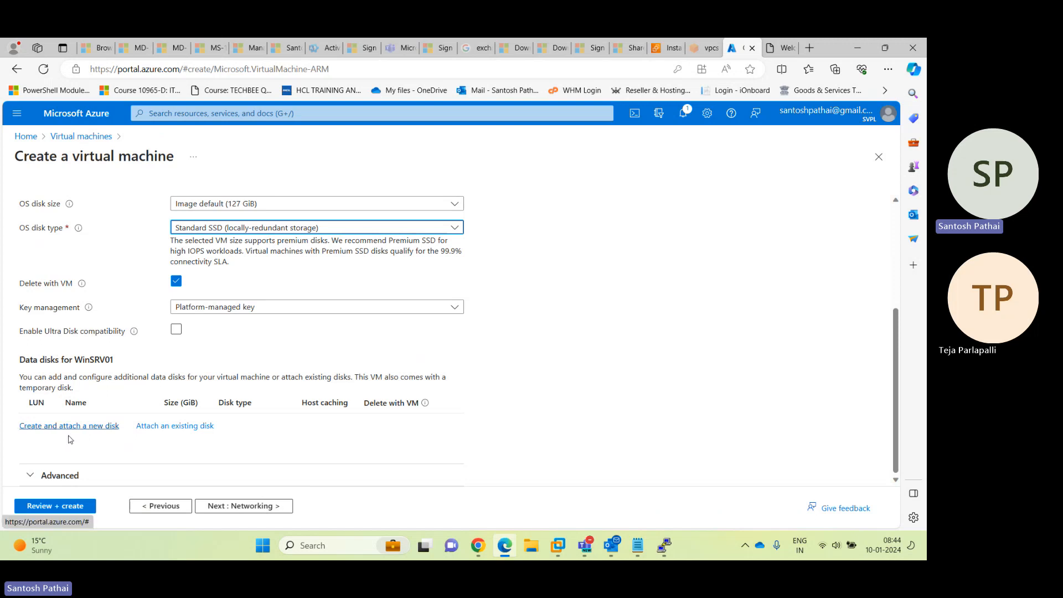
left_click(174, 427)
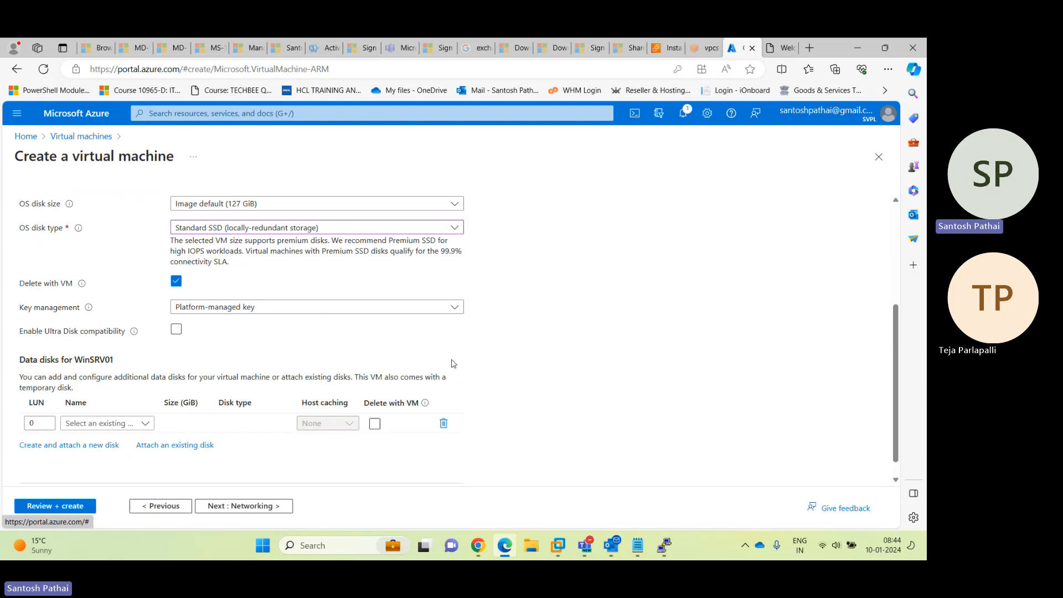
left_click(105, 425)
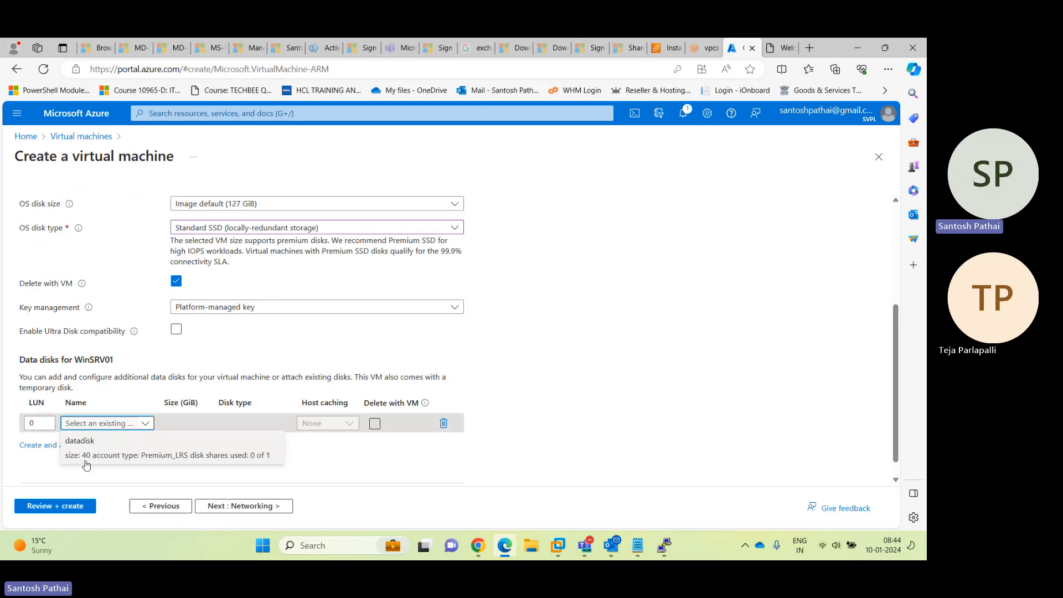
left_click(101, 454)
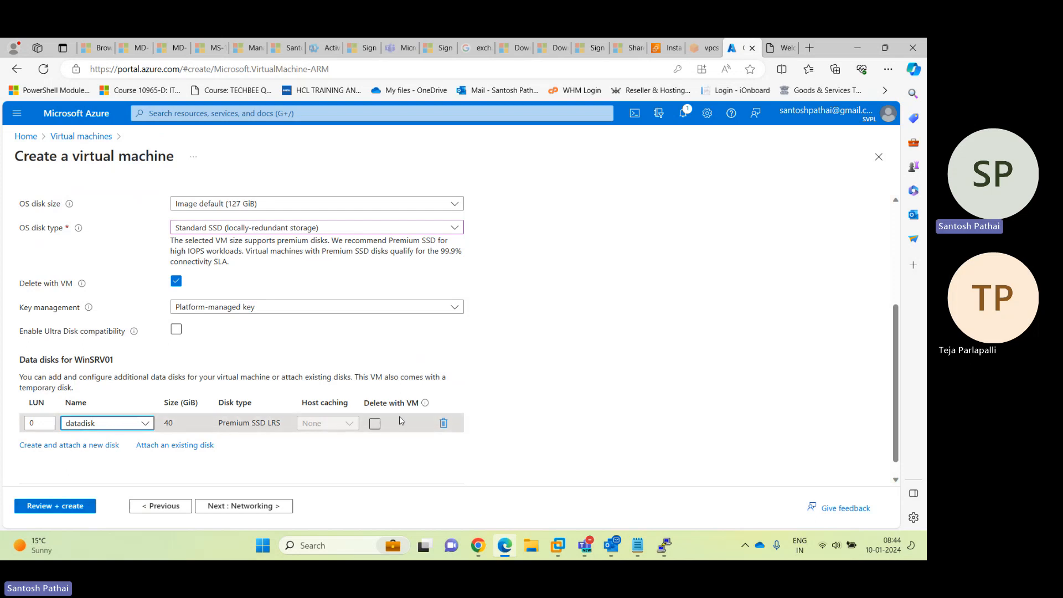
left_click(444, 424)
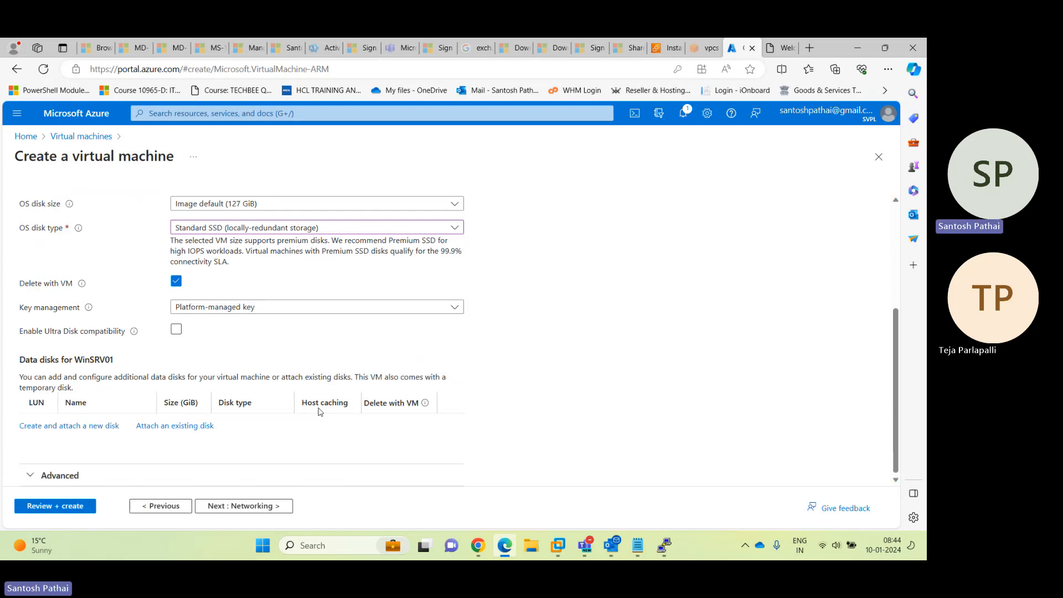
Discard the unsaved VM draft and open DemoVM01's Disks settings
left_click(879, 157)
left_click(510, 135)
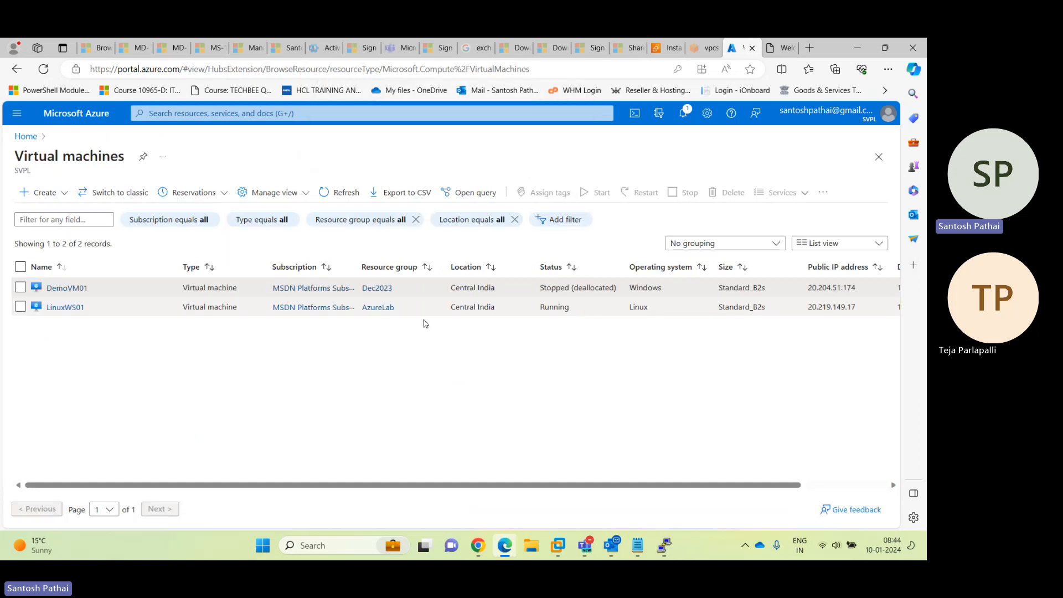
left_click(66, 287)
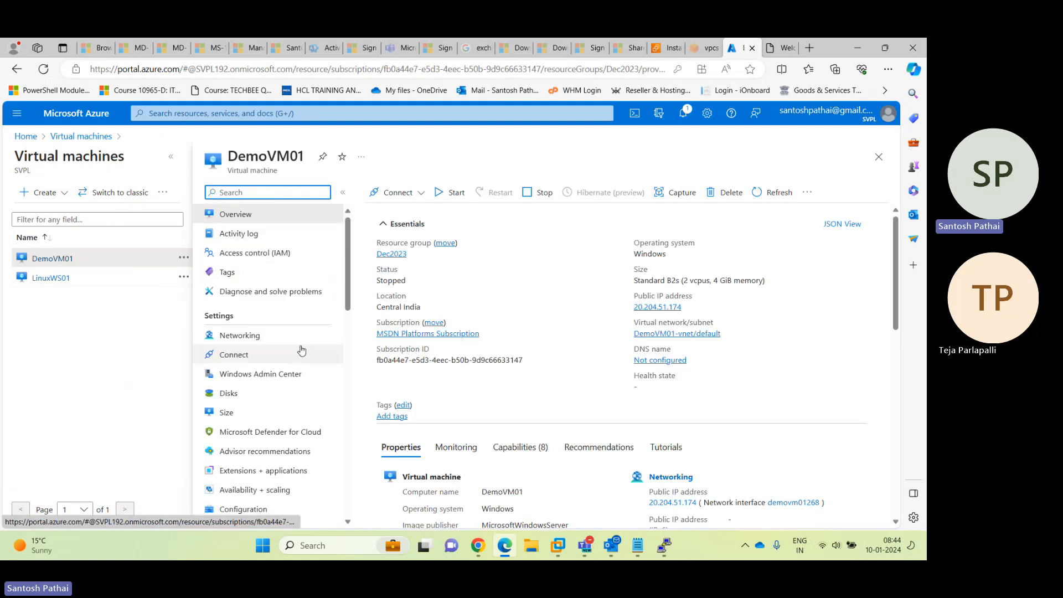
left_click(171, 157)
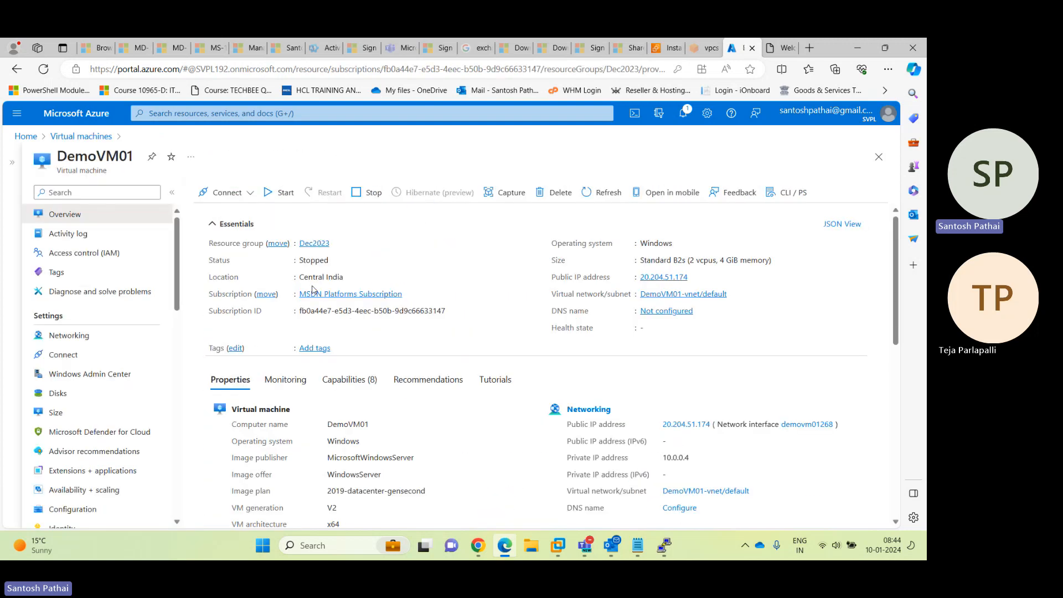
left_click(87, 396)
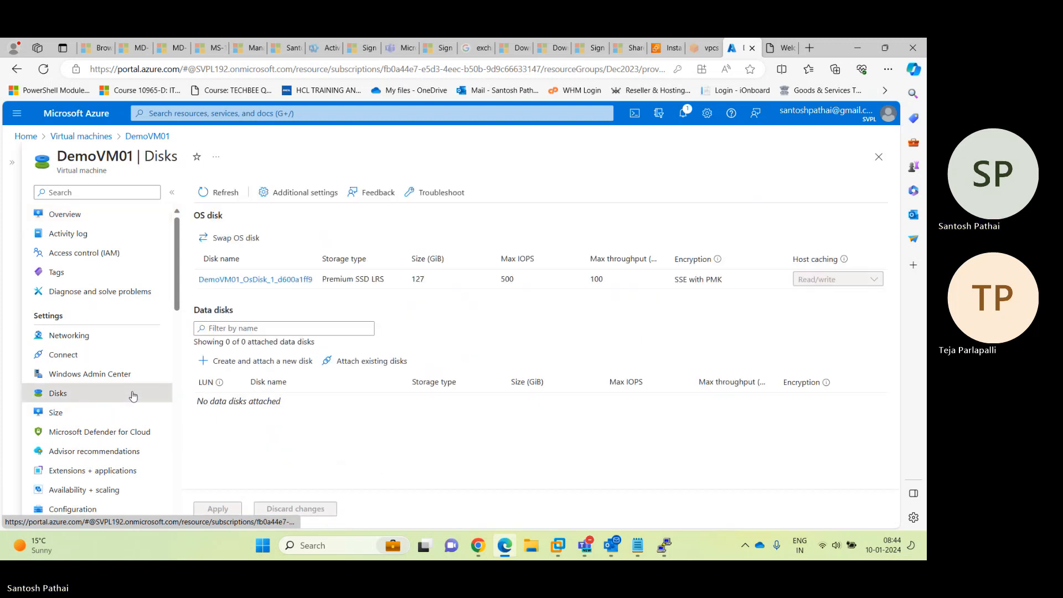
Try attaching DATADISK to DemoVM01, then discard the pending attachment
left_click(360, 361)
left_click(280, 404)
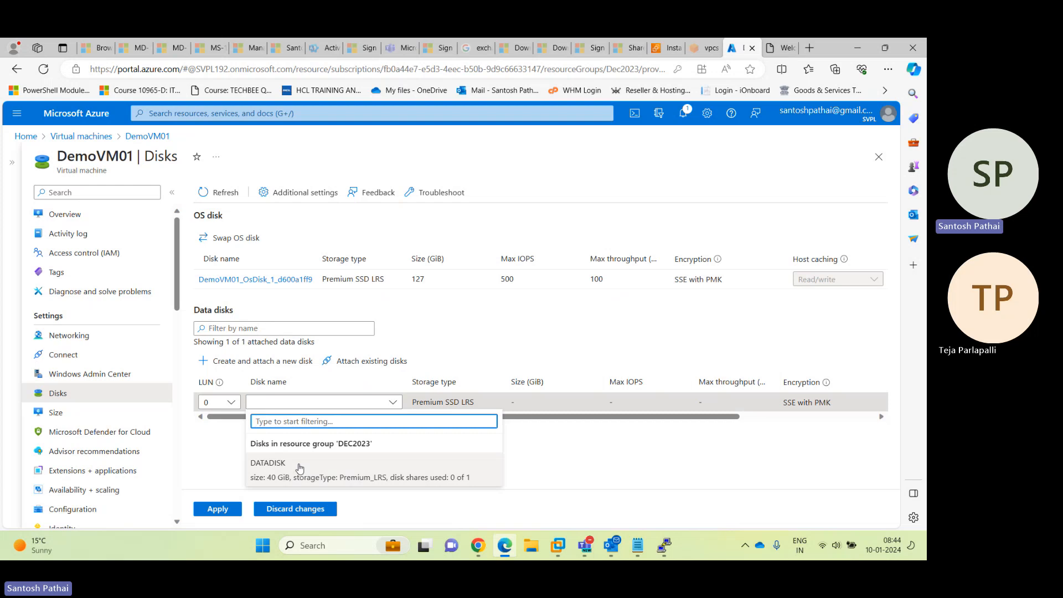
left_click(300, 468)
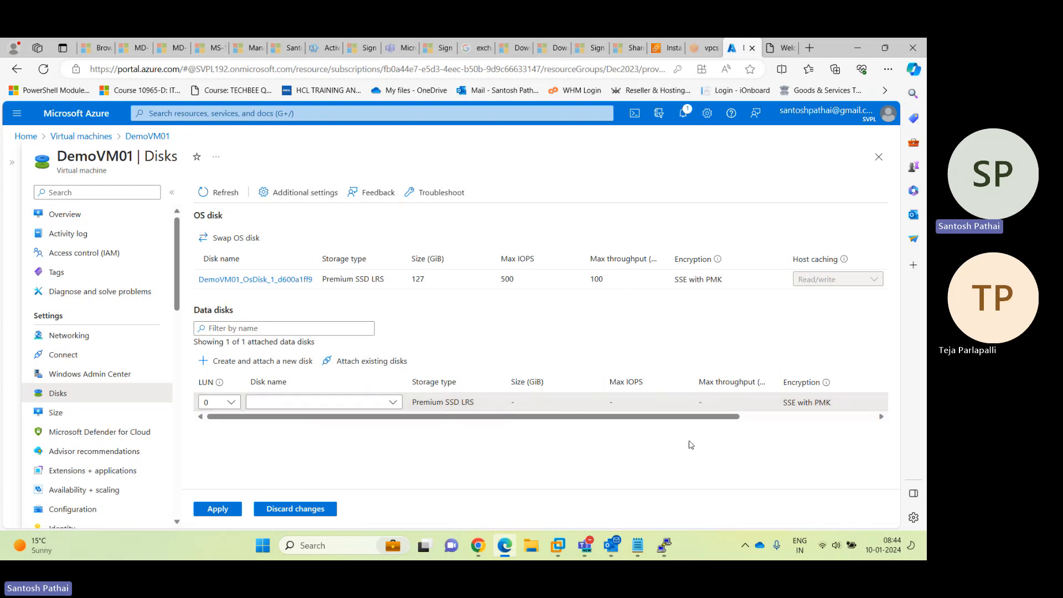
scroll(857, 405, "right", 5)
left_click(868, 403)
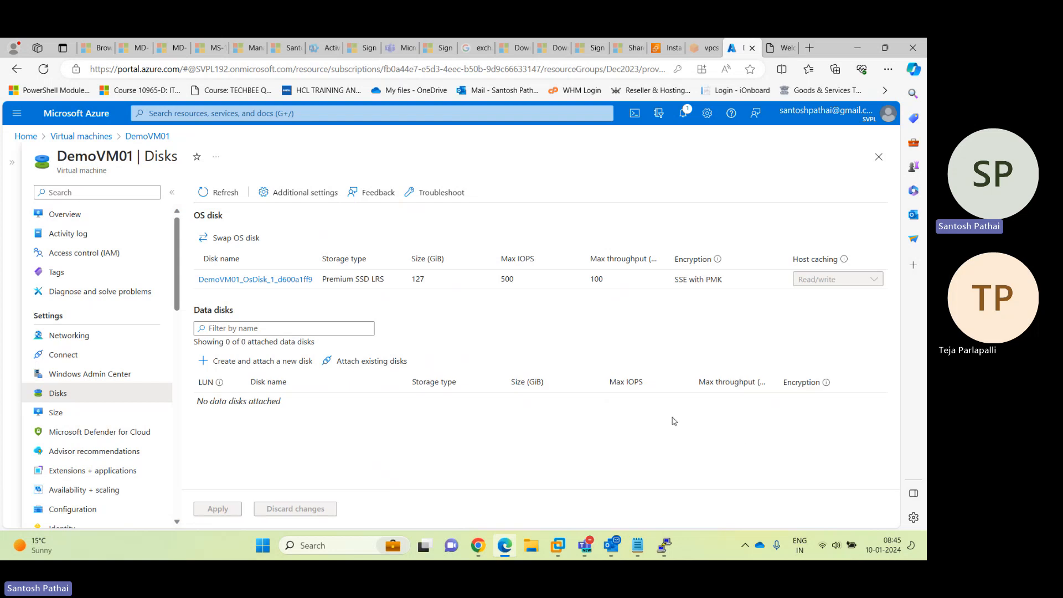
From the home page, search 'disk', open the Disks service, and begin creating a managed disk
left_click(95, 114)
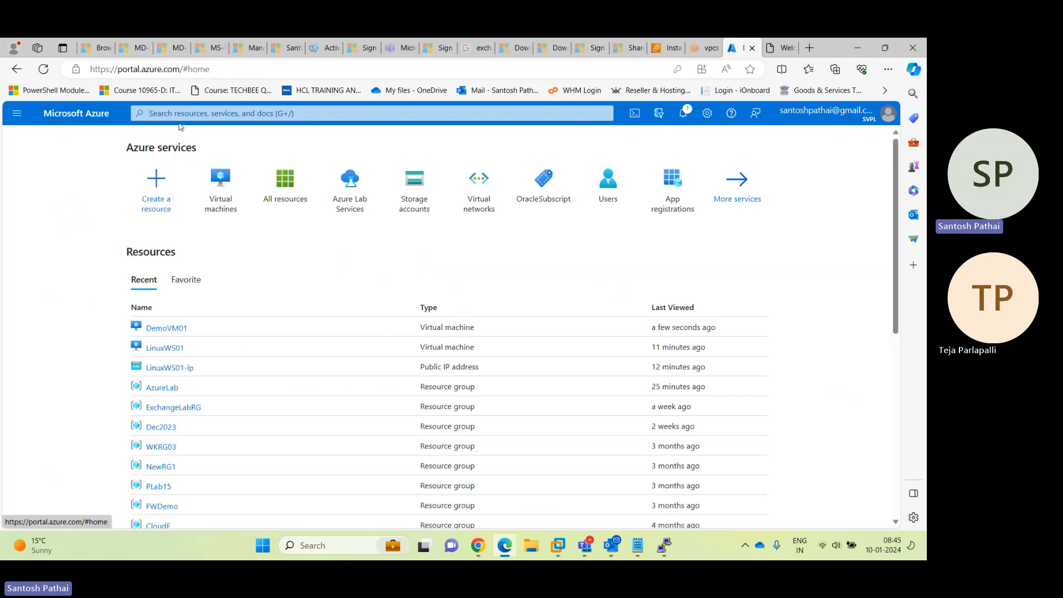
left_click(195, 113)
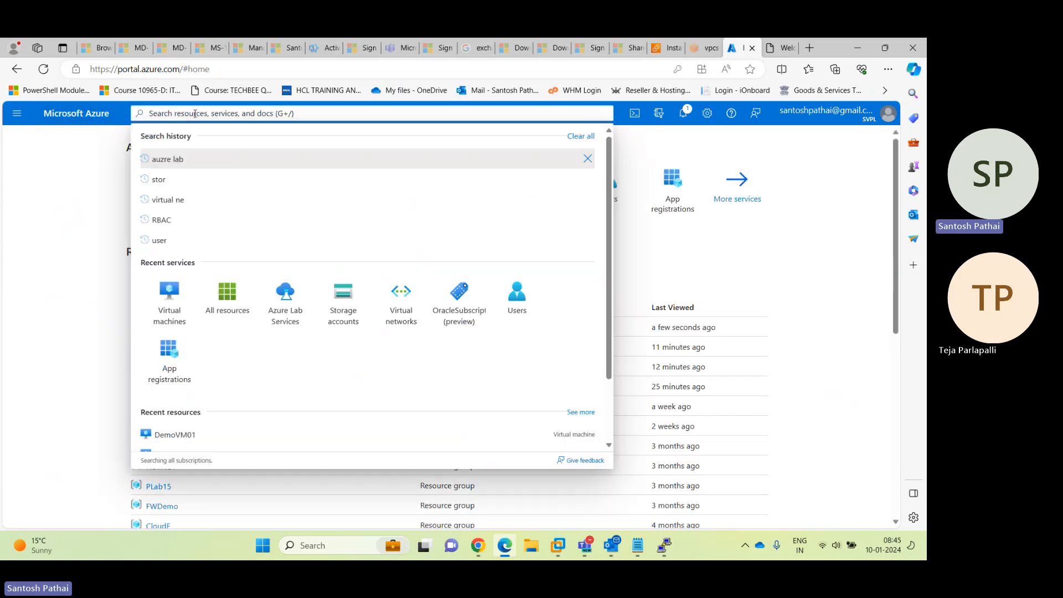
type("d")
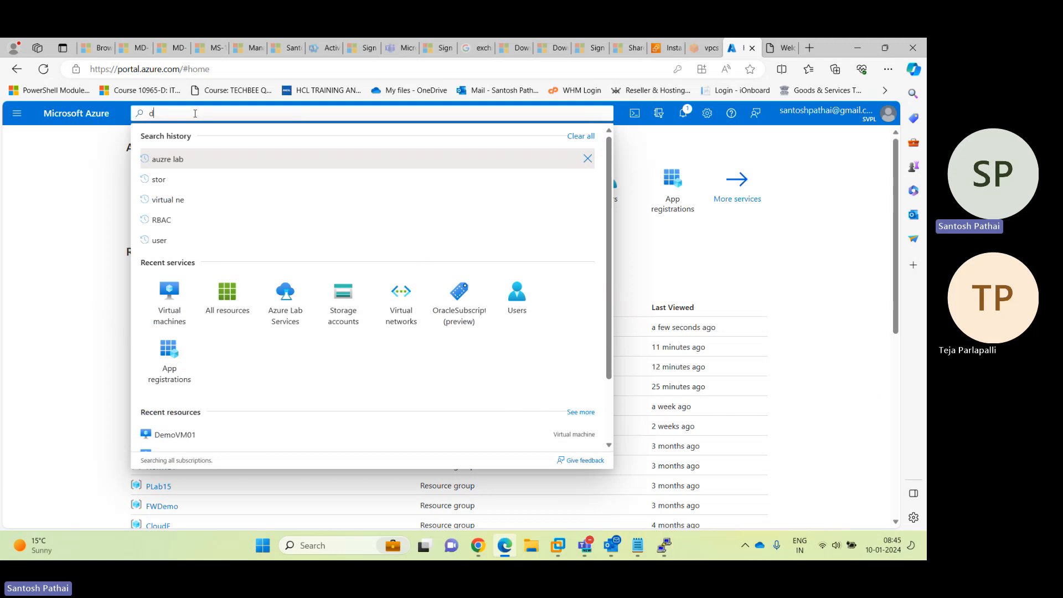
type("isk")
left_click(173, 216)
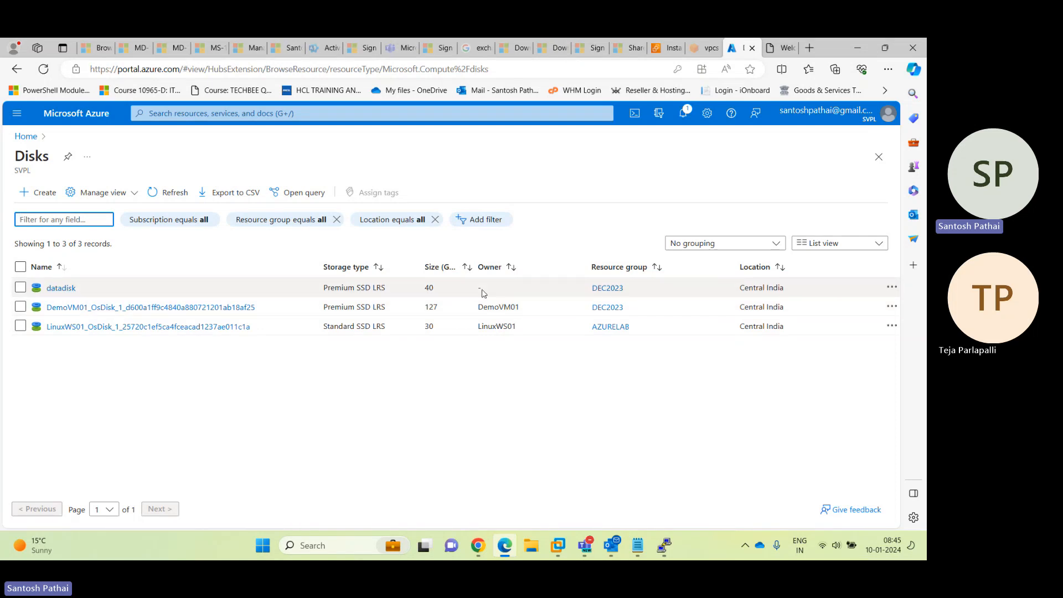
left_click(46, 195)
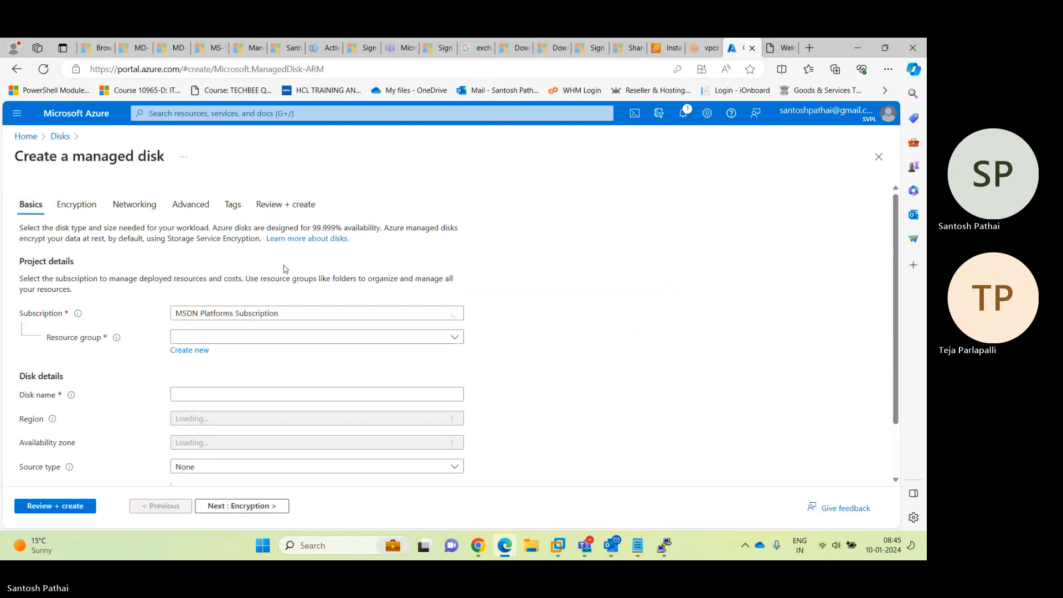
Place the new managed disk in AzureLab and name it DataDisk01
scroll(416, 313, "down", 1)
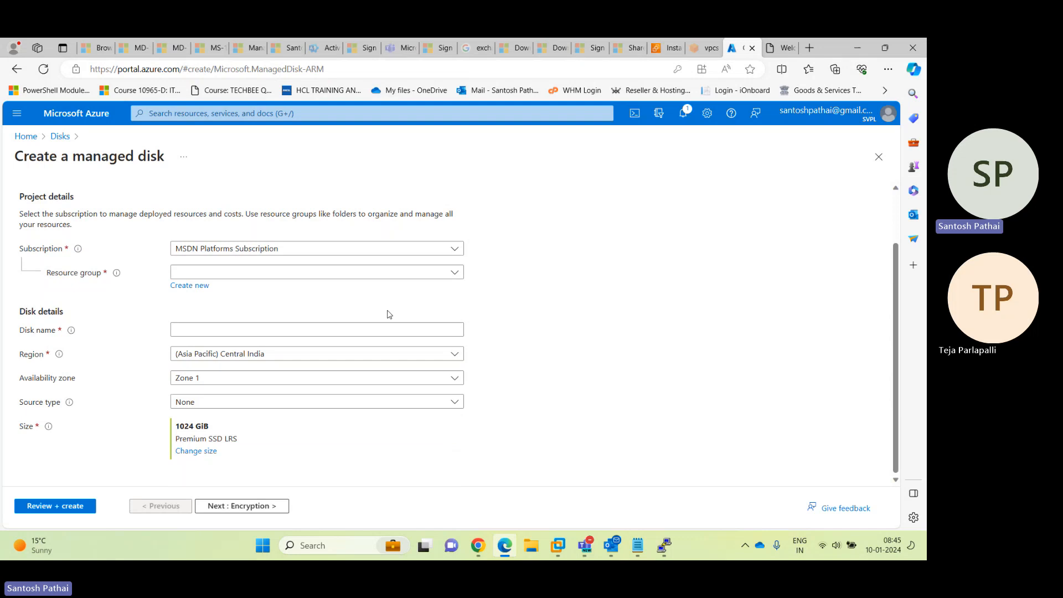
left_click(198, 273)
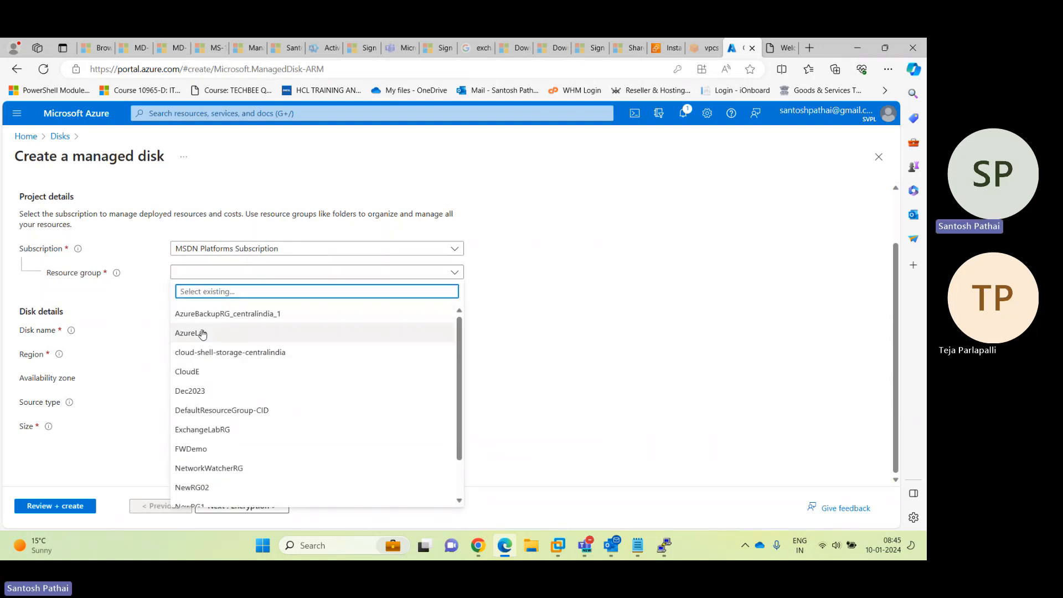
left_click(203, 333)
left_click(211, 330)
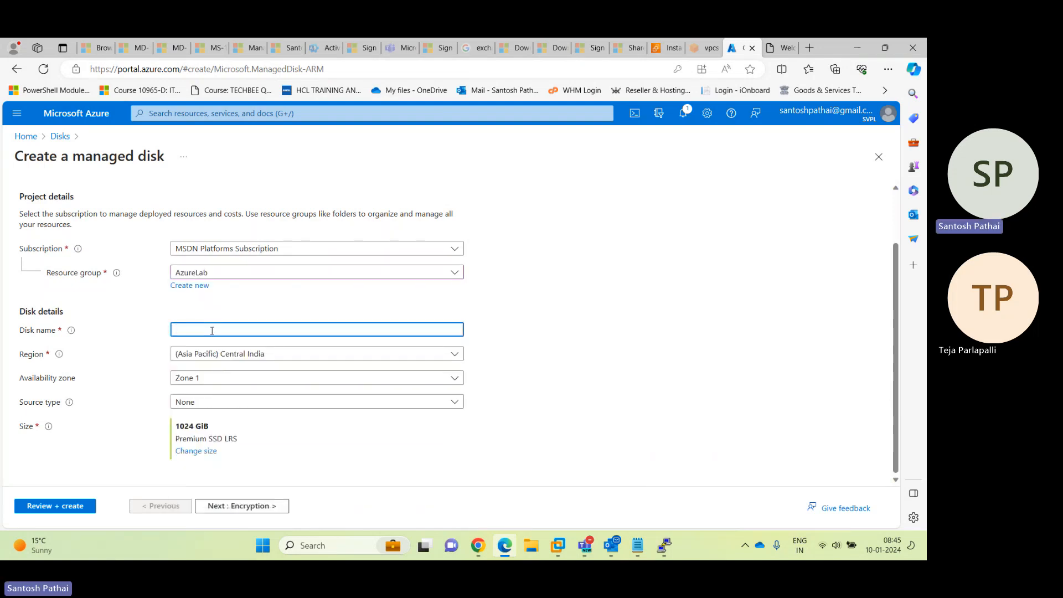
type("DataDisk01")
key("Tab")
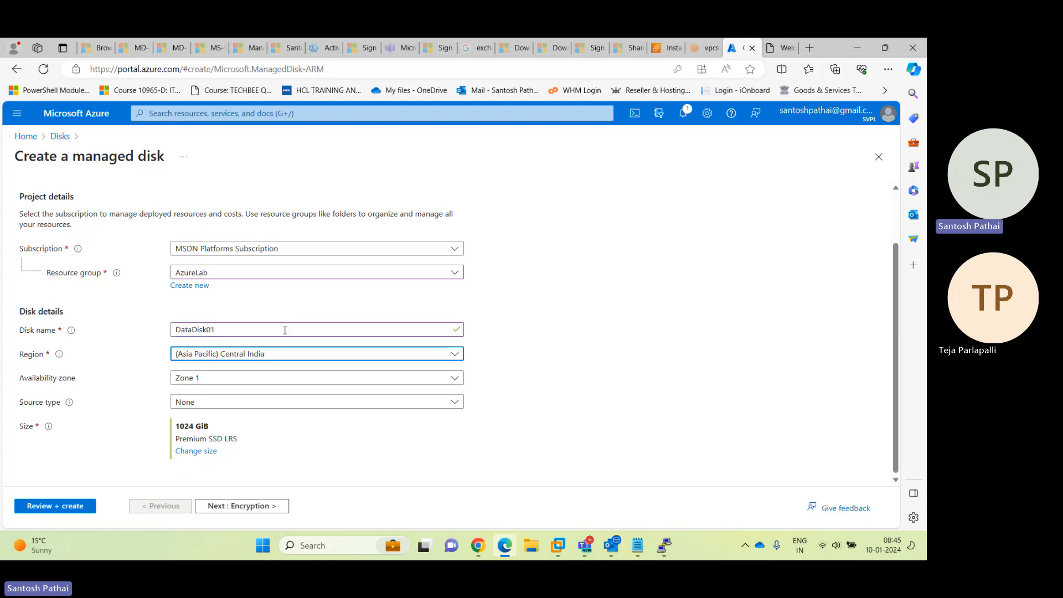
Set no infrastructure redundancy and a 32 GiB Standard SSD disk size
left_click(253, 380)
left_click(267, 396)
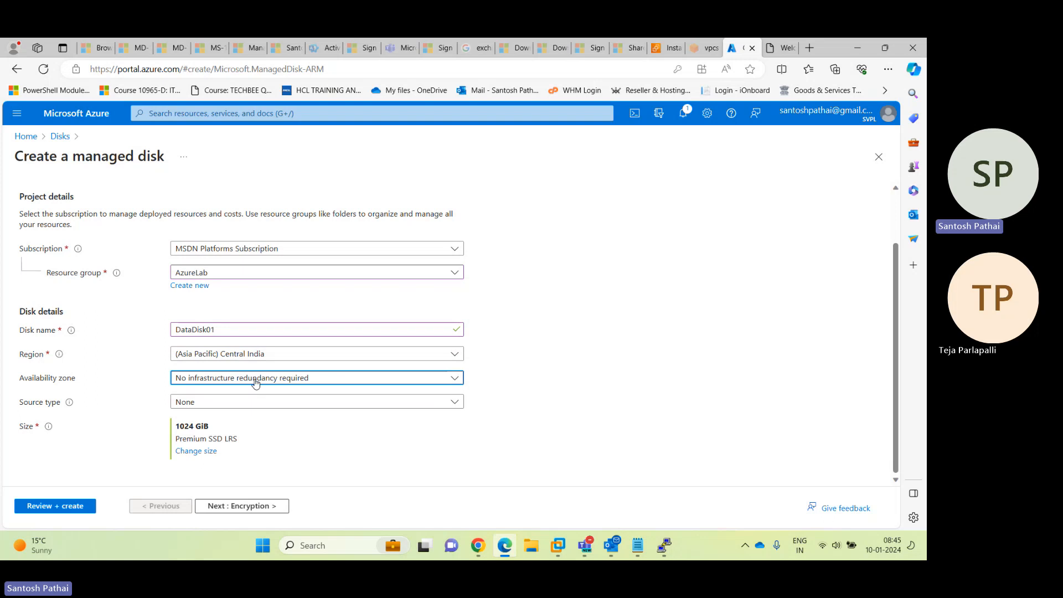
left_click(196, 451)
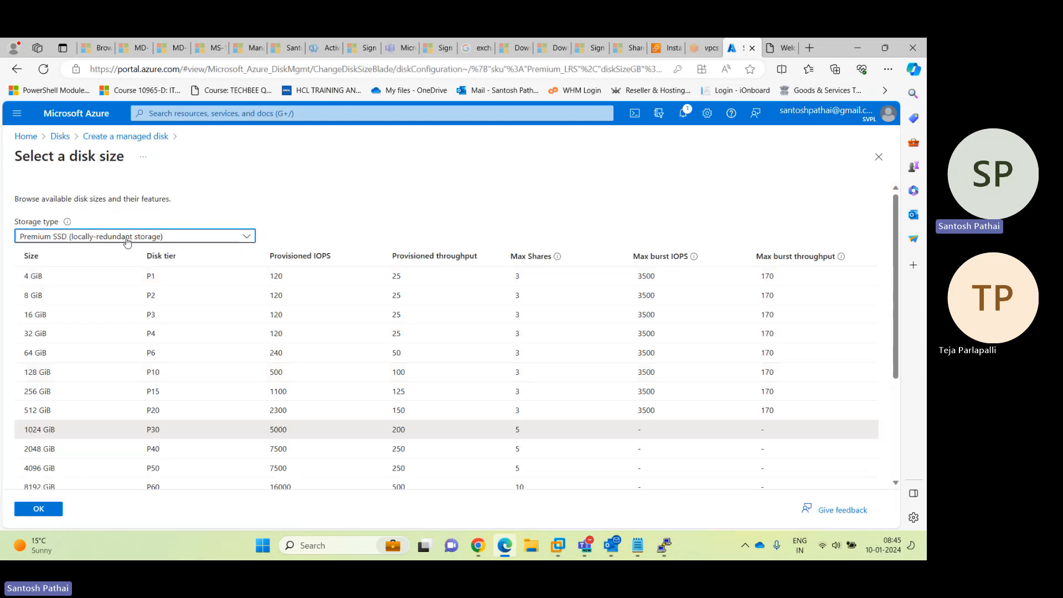
left_click(127, 238)
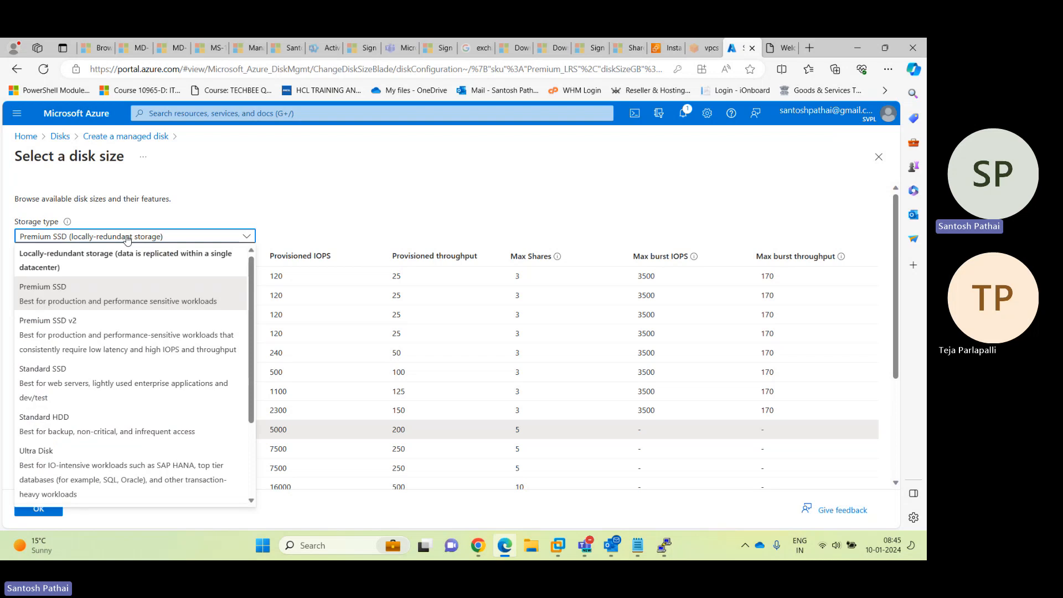
left_click(68, 382)
left_click(39, 334)
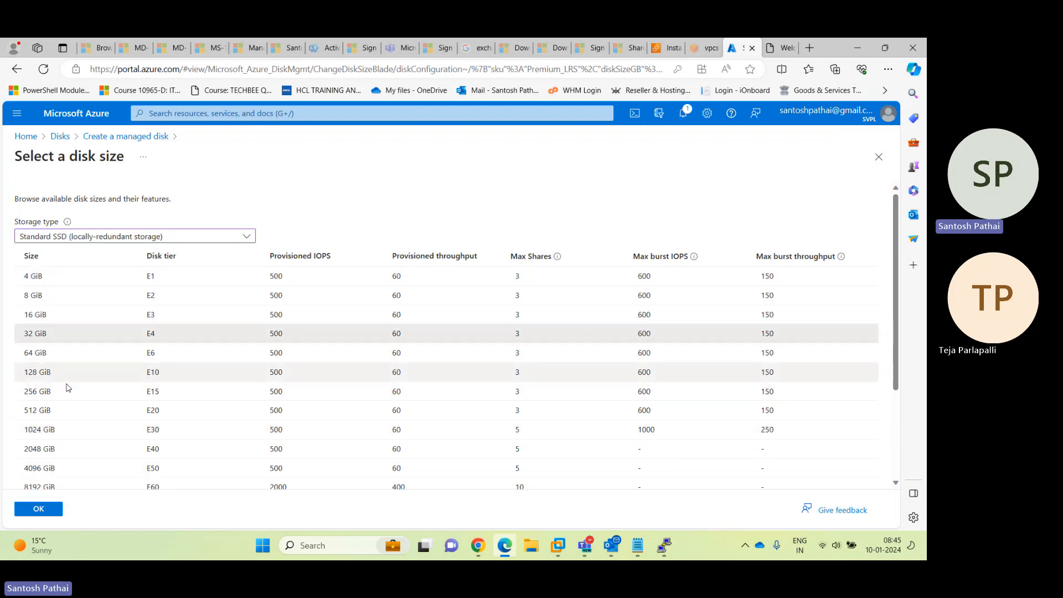
left_click(40, 509)
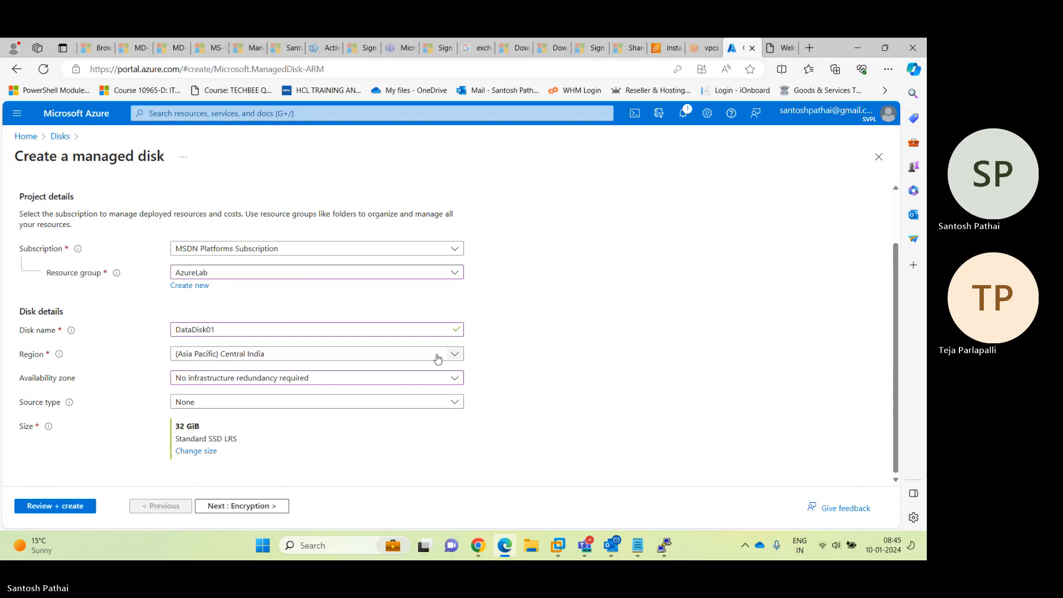
Accept the remaining tab defaults, create DataDisk01, and return to the portal home
left_click(261, 511)
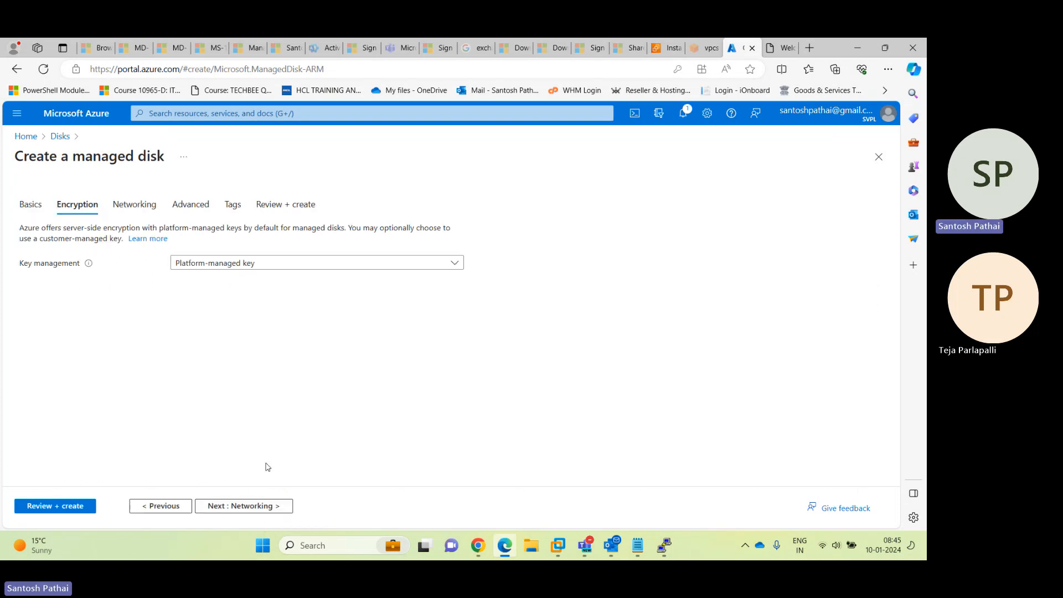
left_click(250, 506)
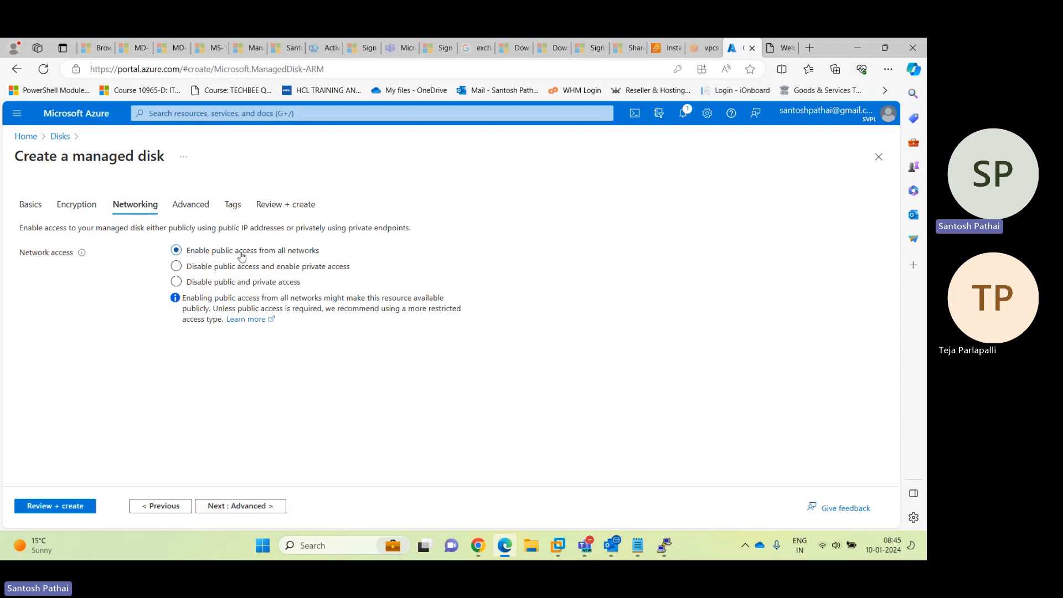
left_click(257, 506)
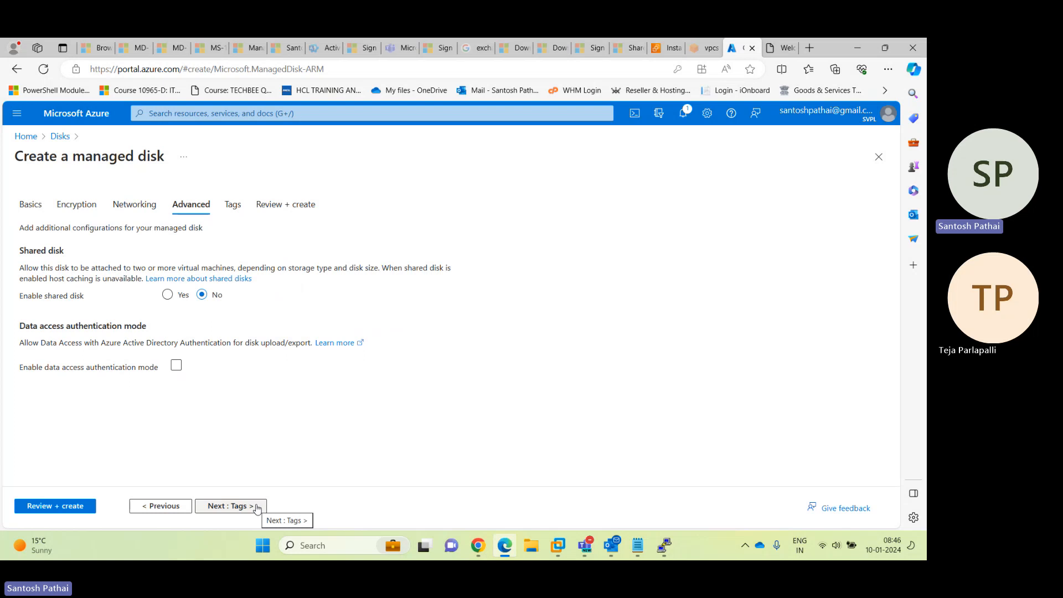
left_click(257, 508)
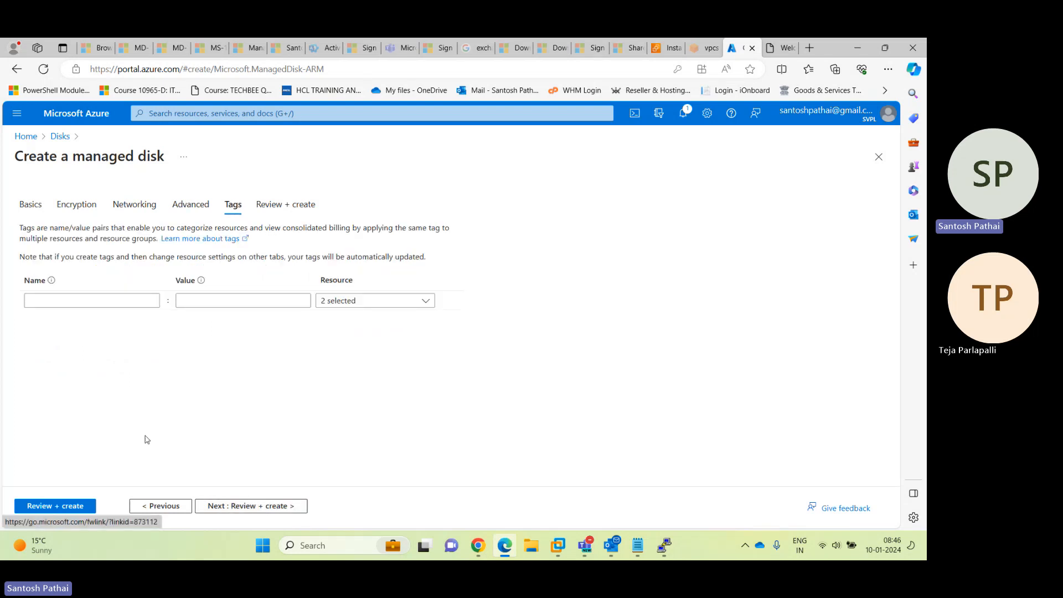
left_click(250, 506)
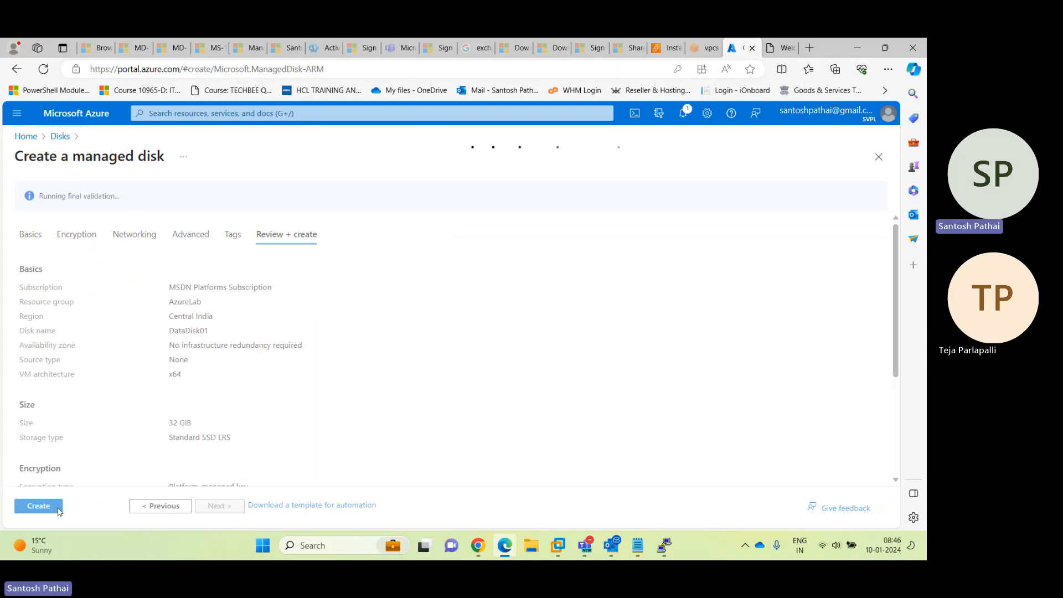
left_click(38, 506)
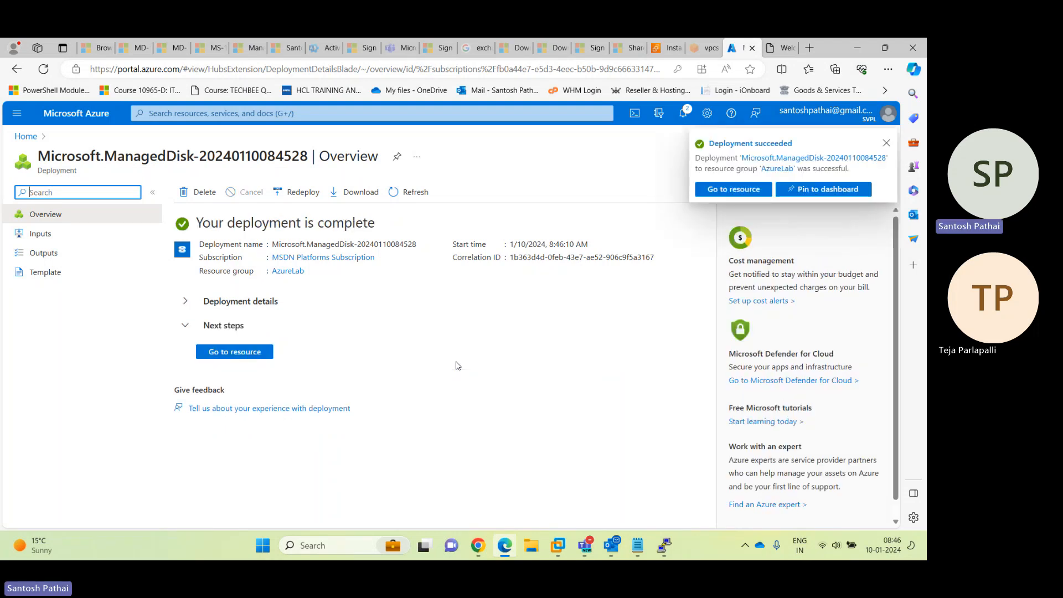
left_click(88, 114)
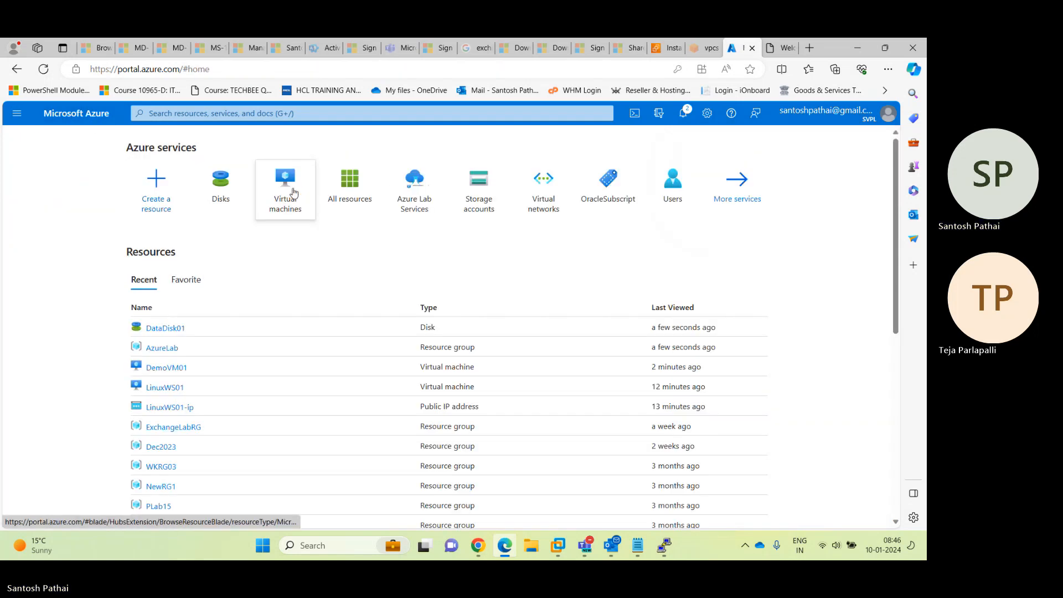
Open DemoVM01's Disks page from the Virtual machines list
left_click(293, 193)
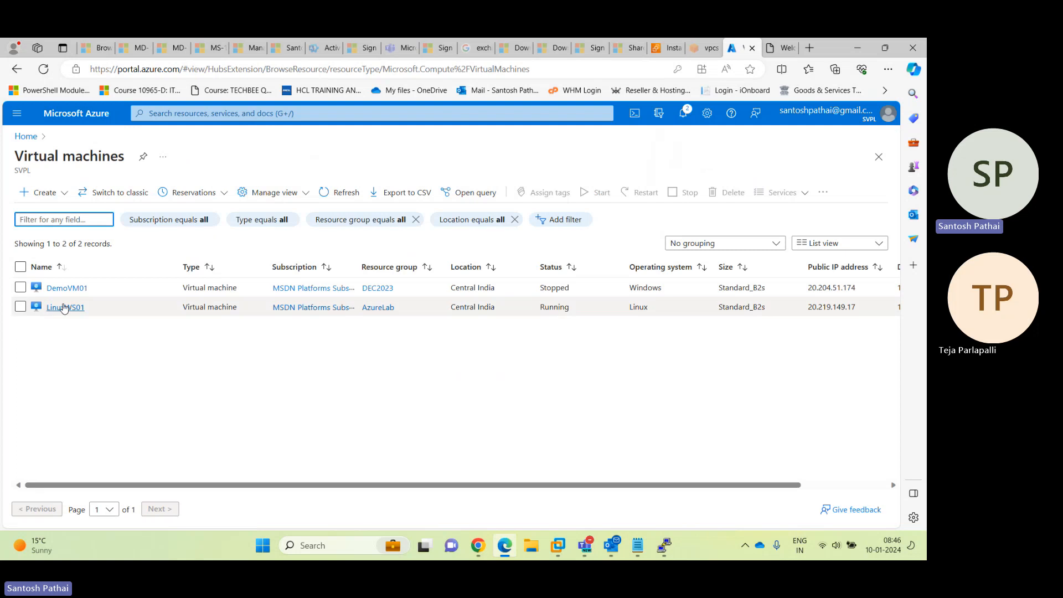
left_click(60, 288)
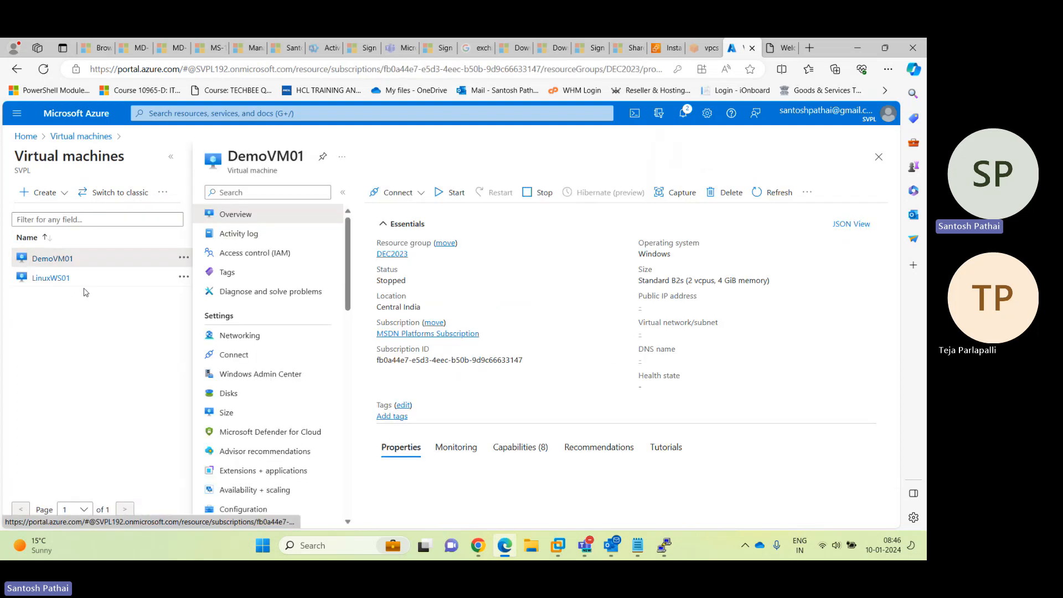
left_click(173, 159)
left_click(79, 396)
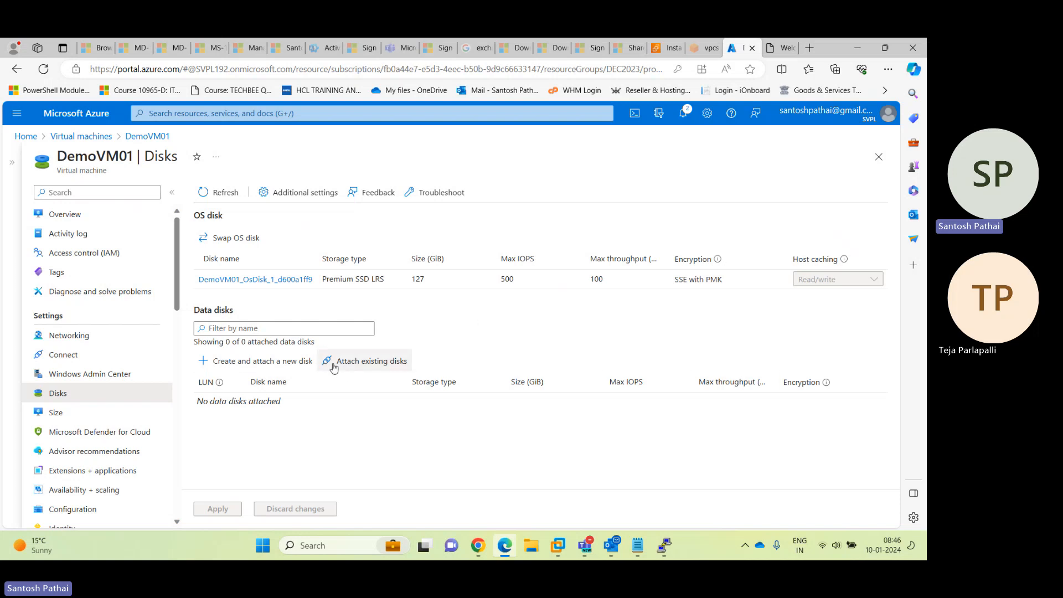
Preview the disks available to attach, delete the unsaved row, and go back to Virtual machines
left_click(354, 368)
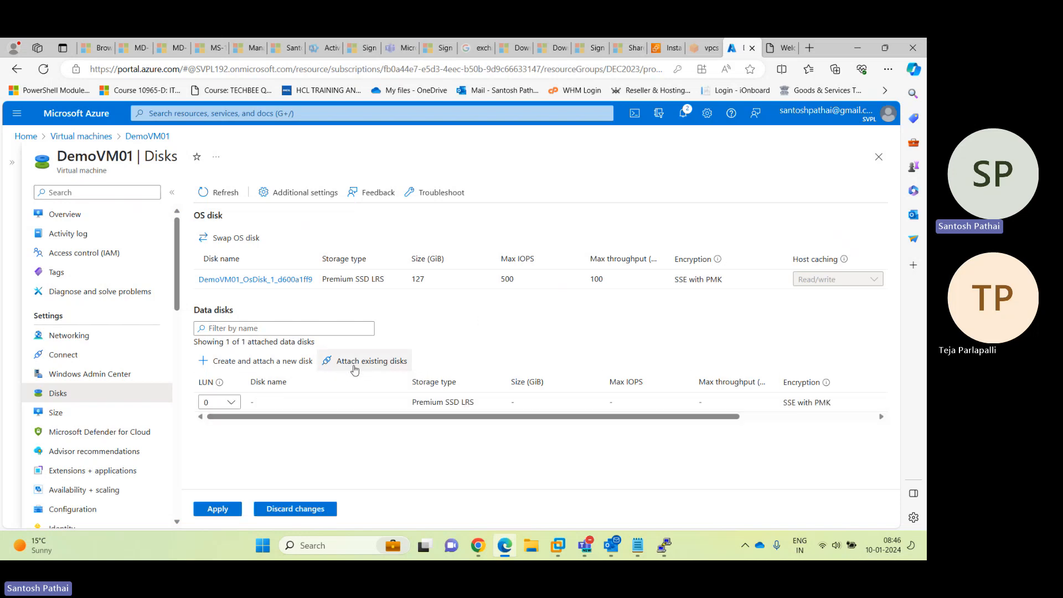
left_click(289, 404)
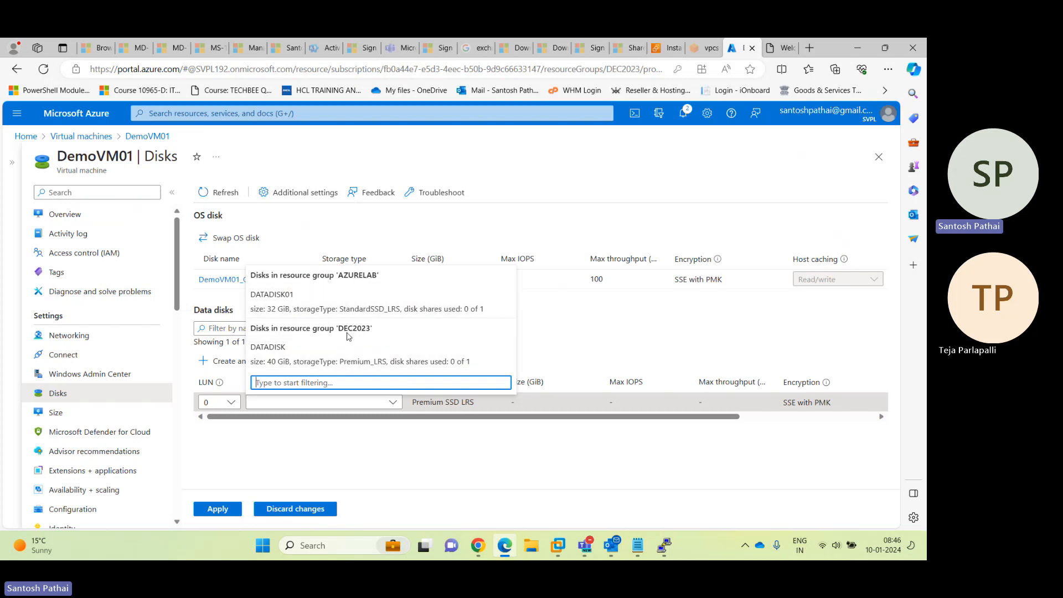
left_click(453, 477)
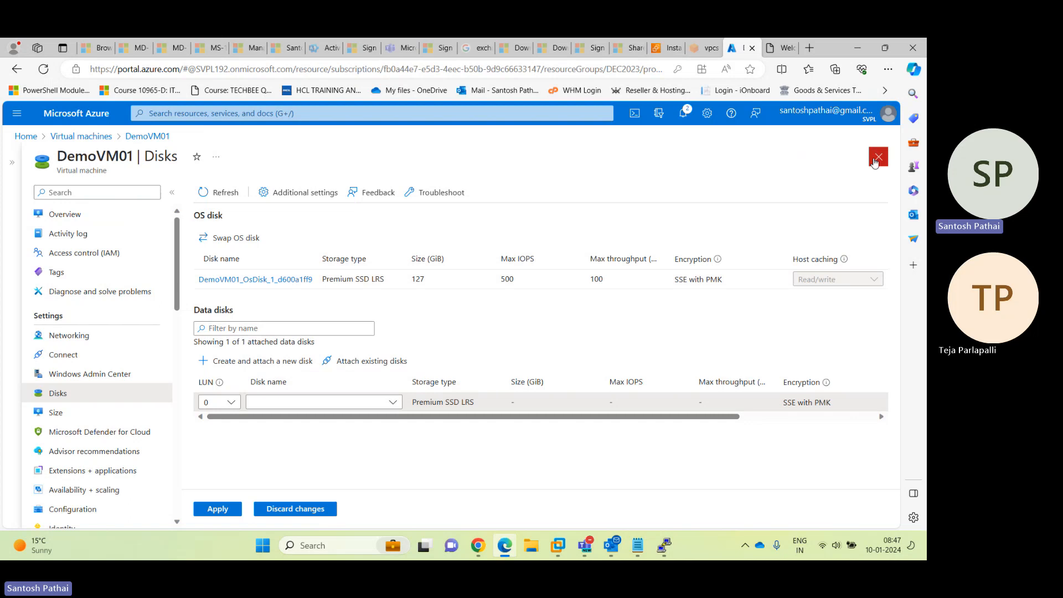
scroll(853, 407, "right", 3)
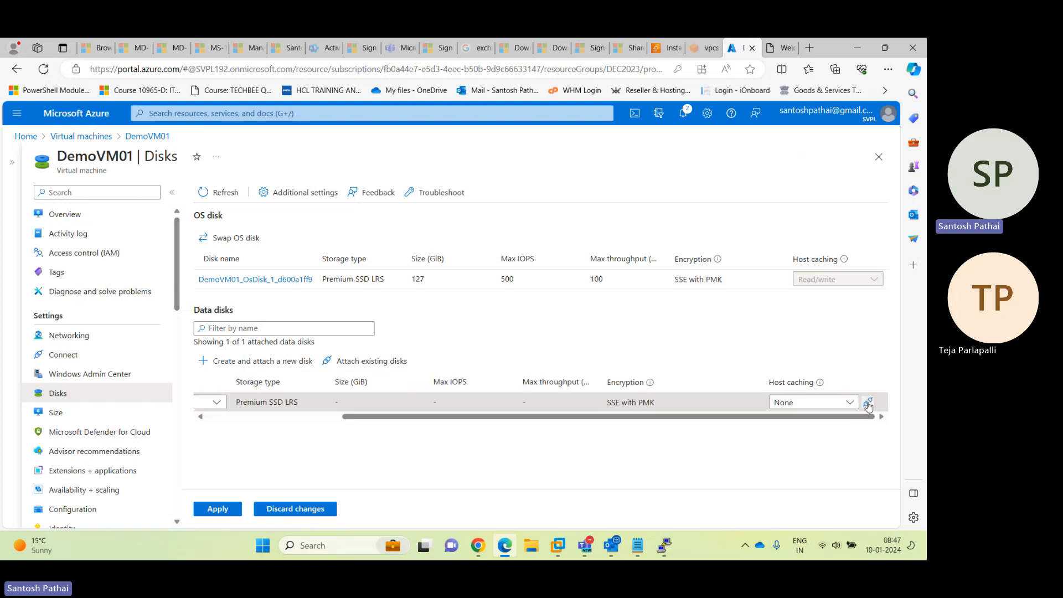
left_click(868, 405)
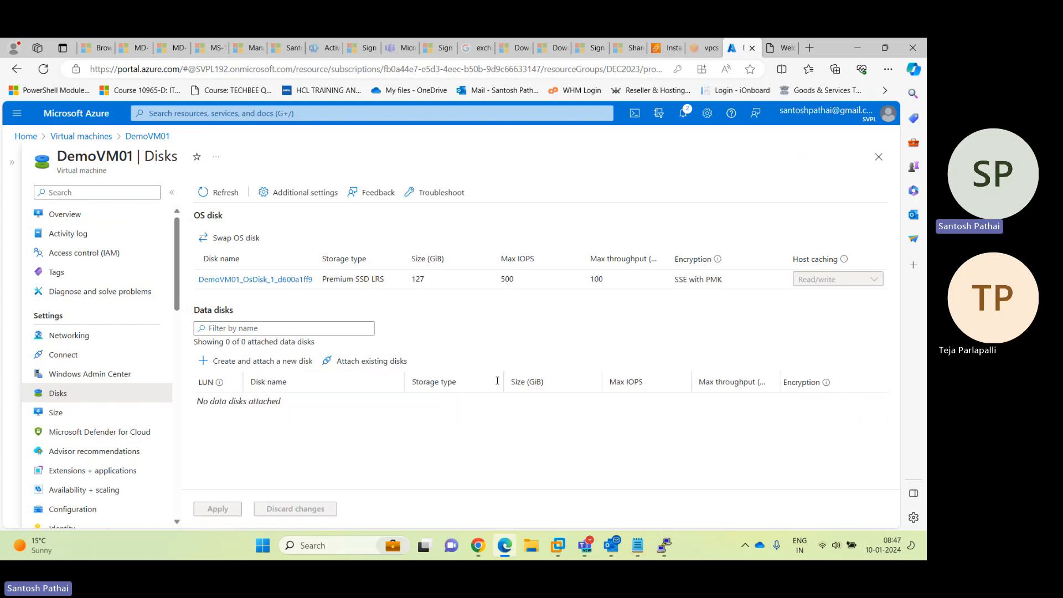
left_click(82, 137)
Open LinuxWS01's Disks page
left_click(68, 302)
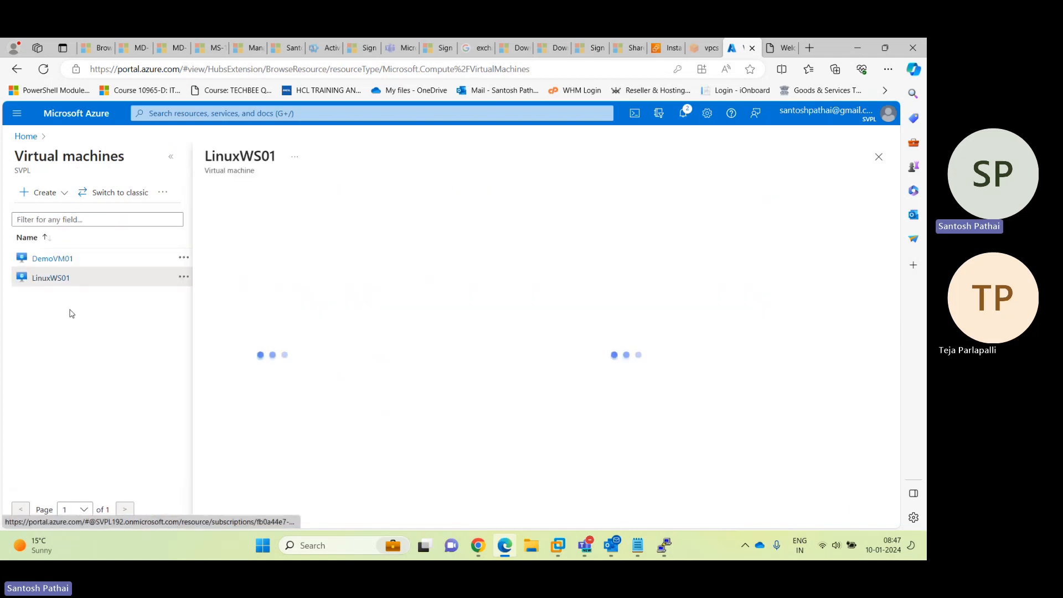
left_click(170, 160)
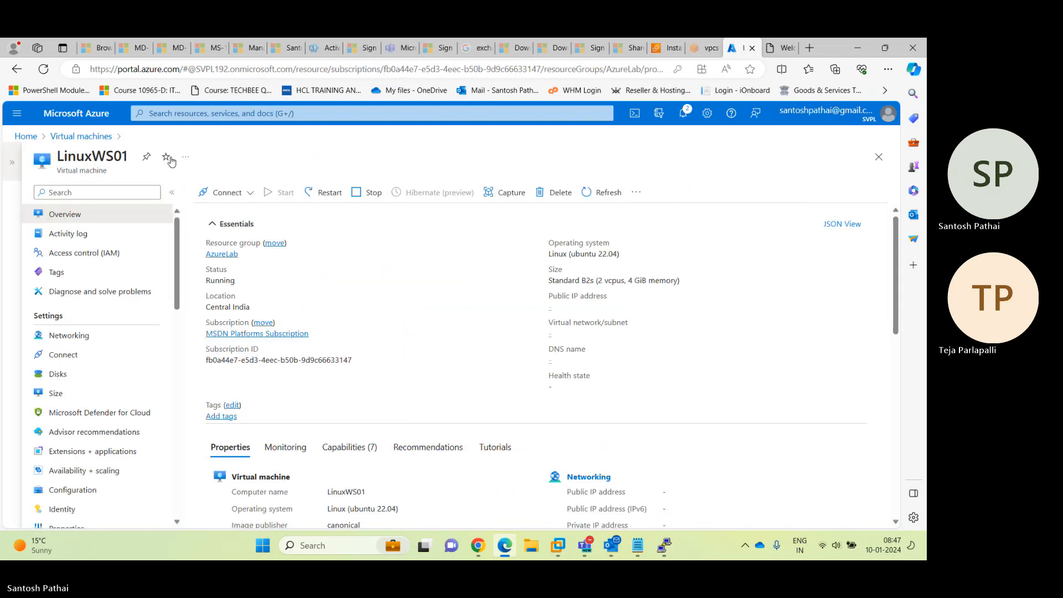
left_click(80, 394)
left_click(77, 375)
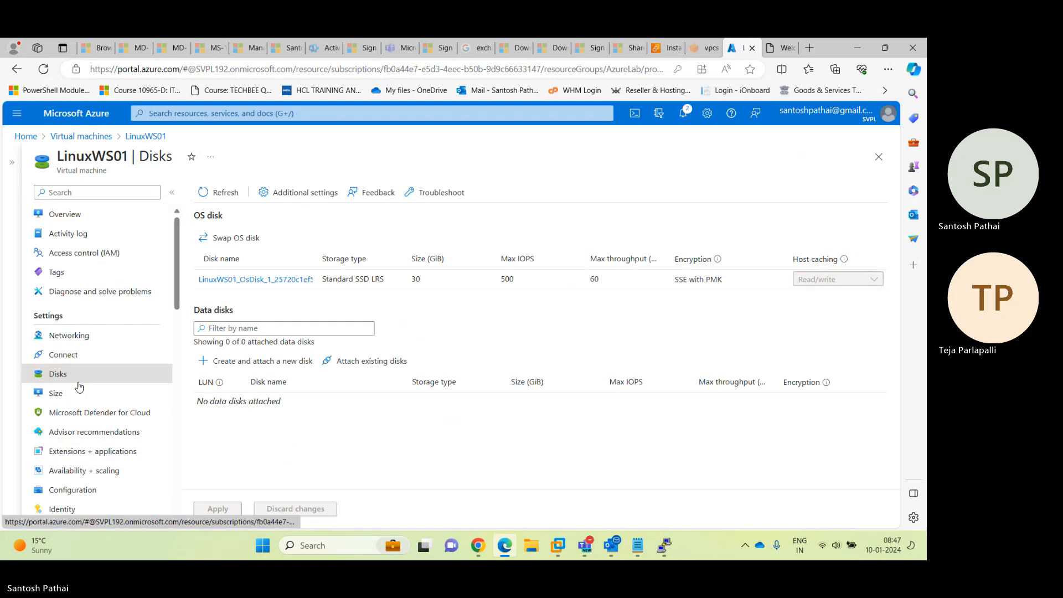
Preview attachable disks, remove the unsaved row, and open LinuxWS01's Size page
left_click(370, 363)
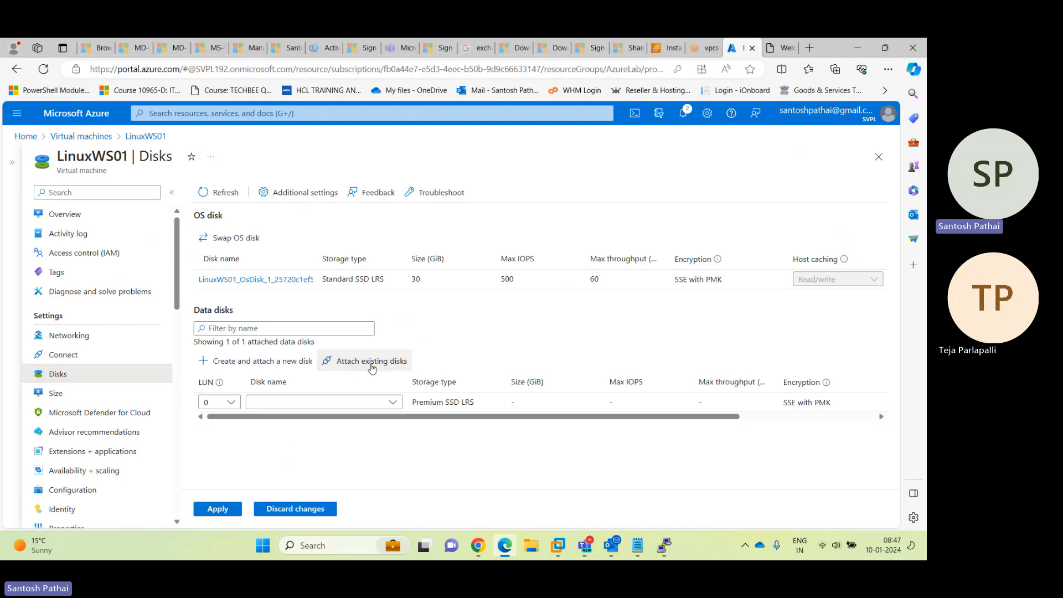
left_click(343, 400)
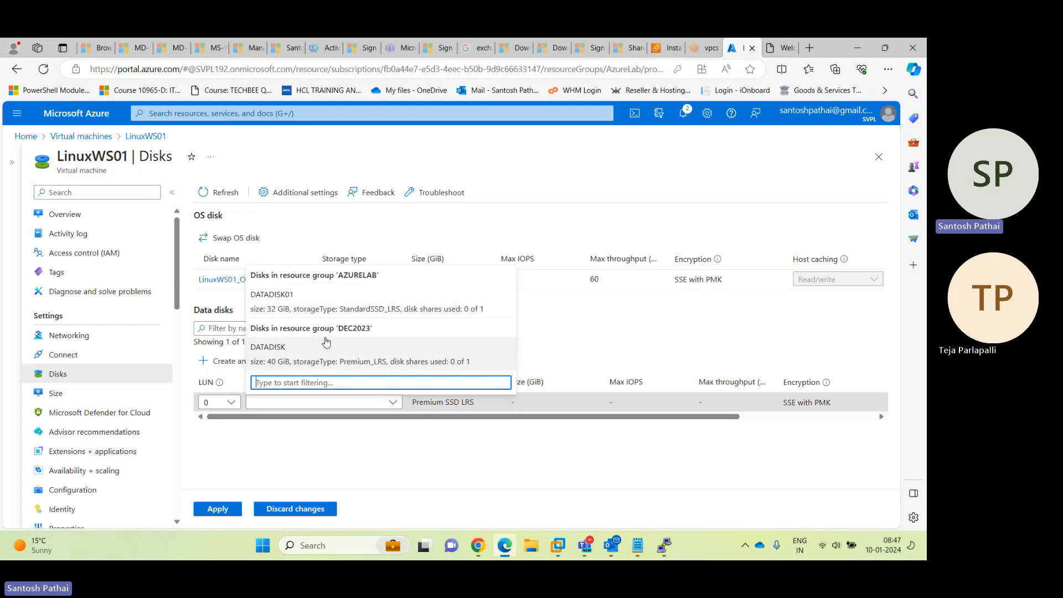
left_click(363, 442)
scroll(753, 426, "right", 3)
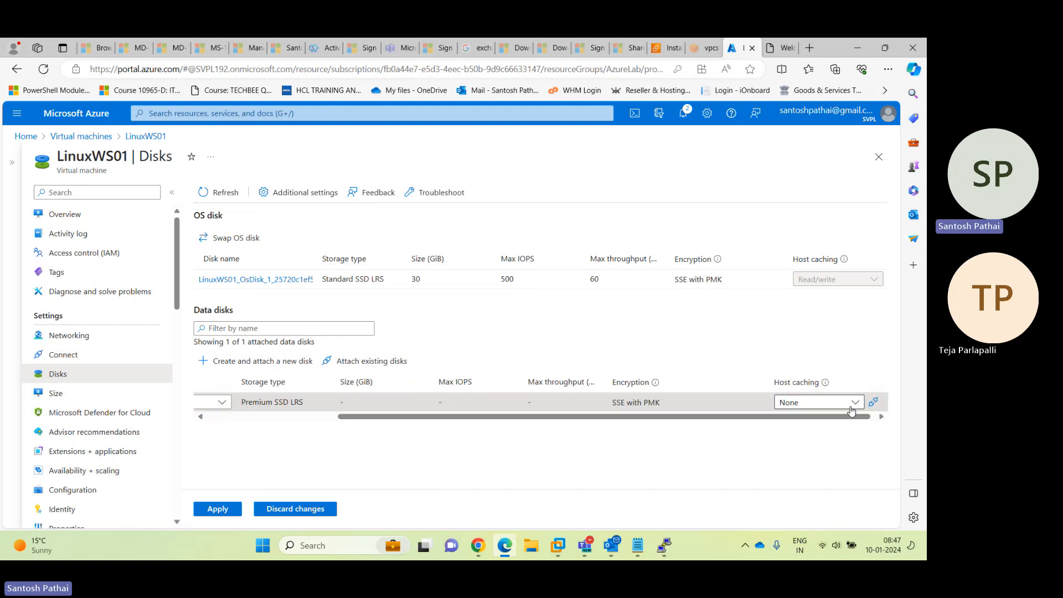
left_click(869, 403)
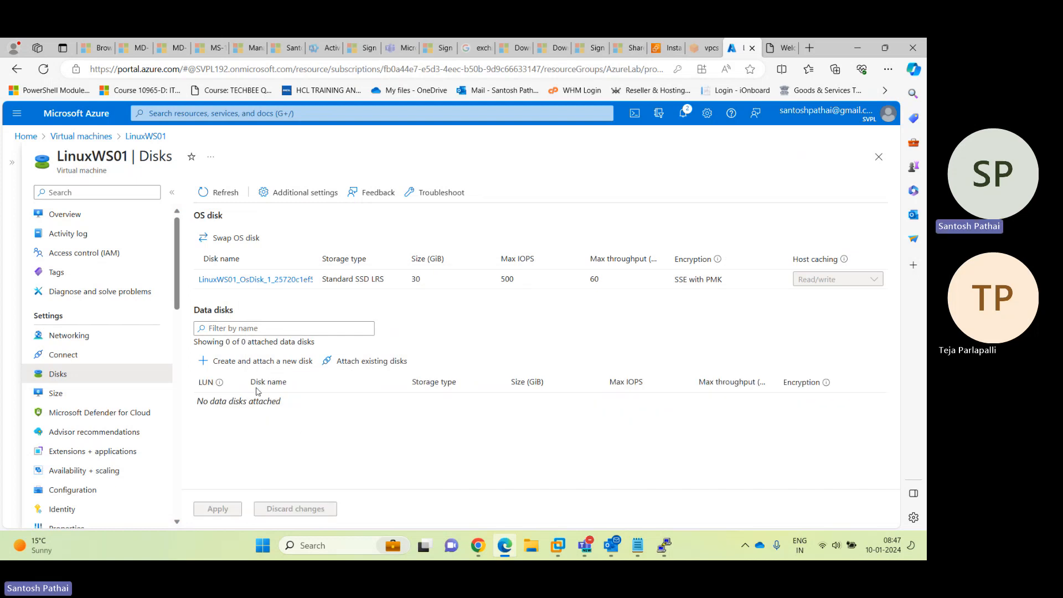
left_click(67, 393)
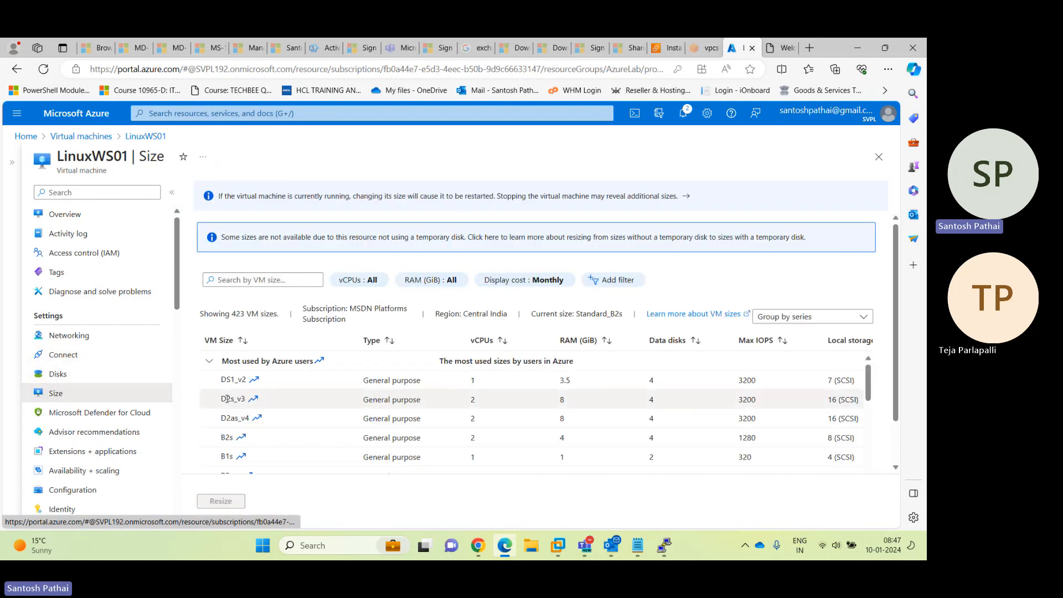
Reopen DemoVM01's Size page (current size Standard_B2s) and collapse the resource menu for a full-width table
left_click(81, 137)
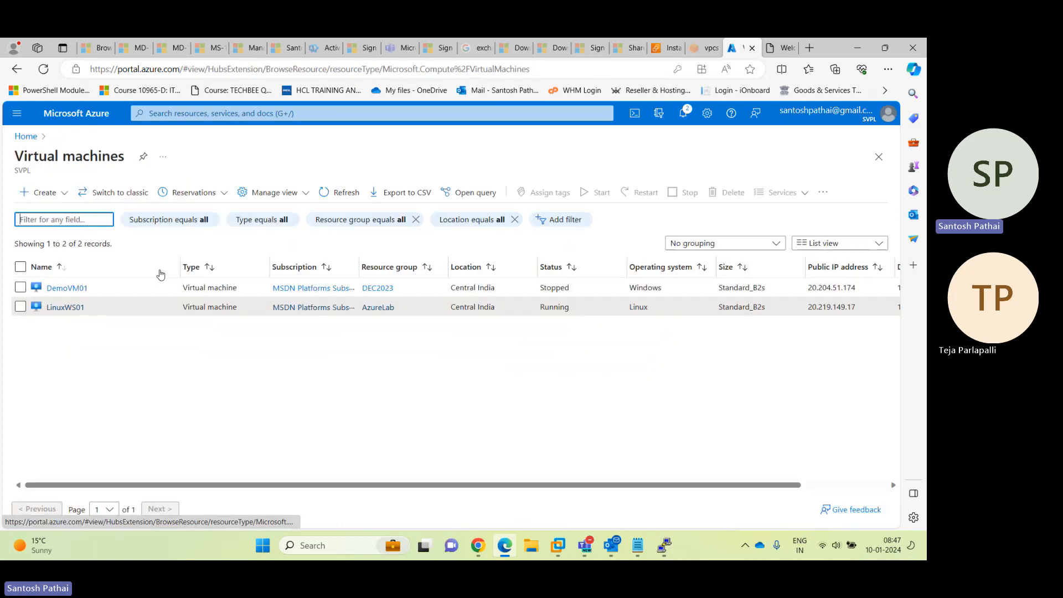
left_click(67, 287)
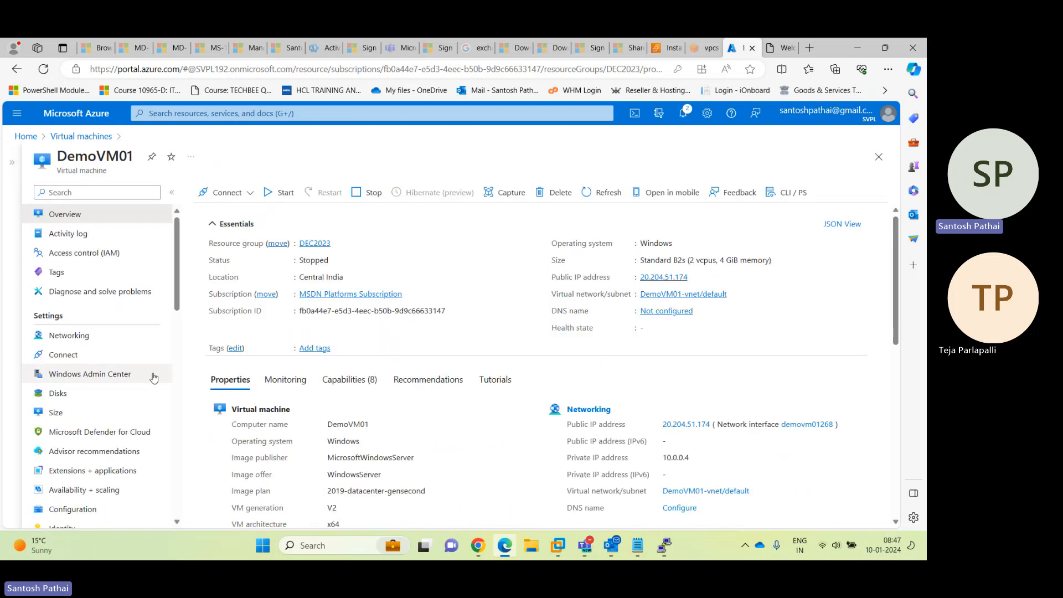
left_click(92, 412)
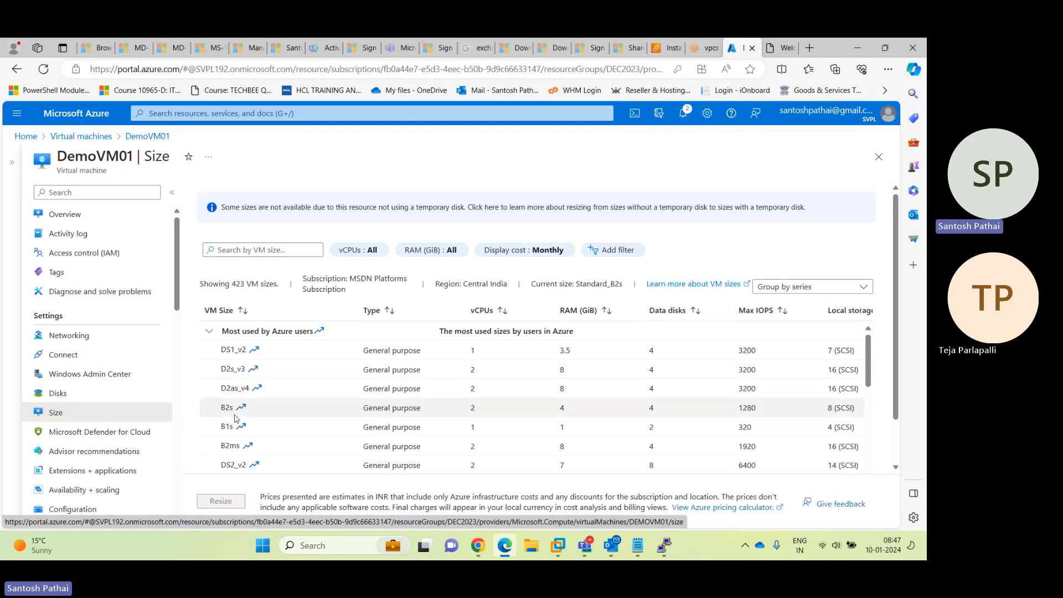
left_click(103, 216)
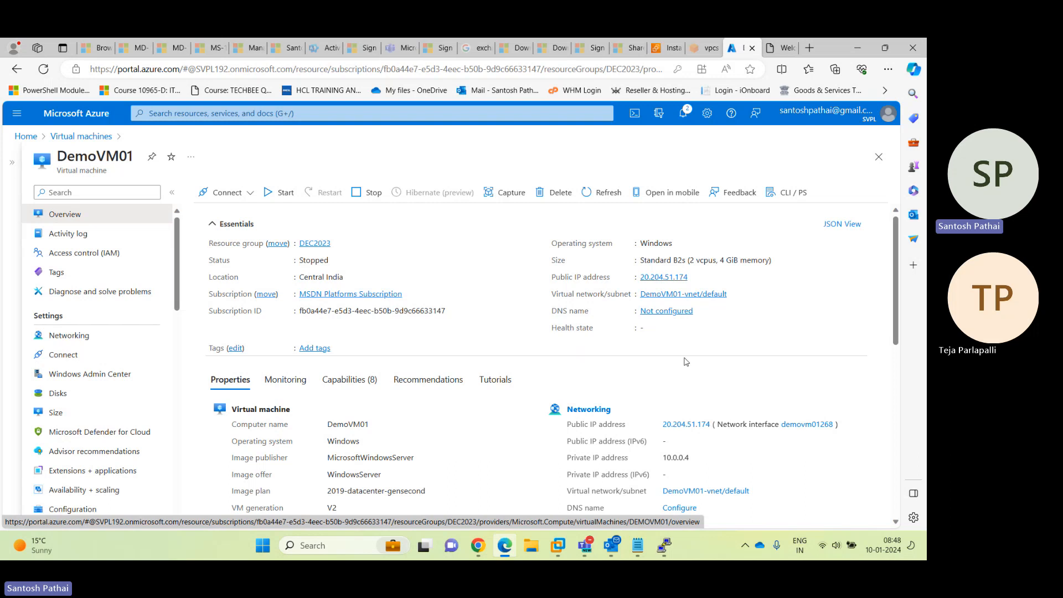
left_click(80, 419)
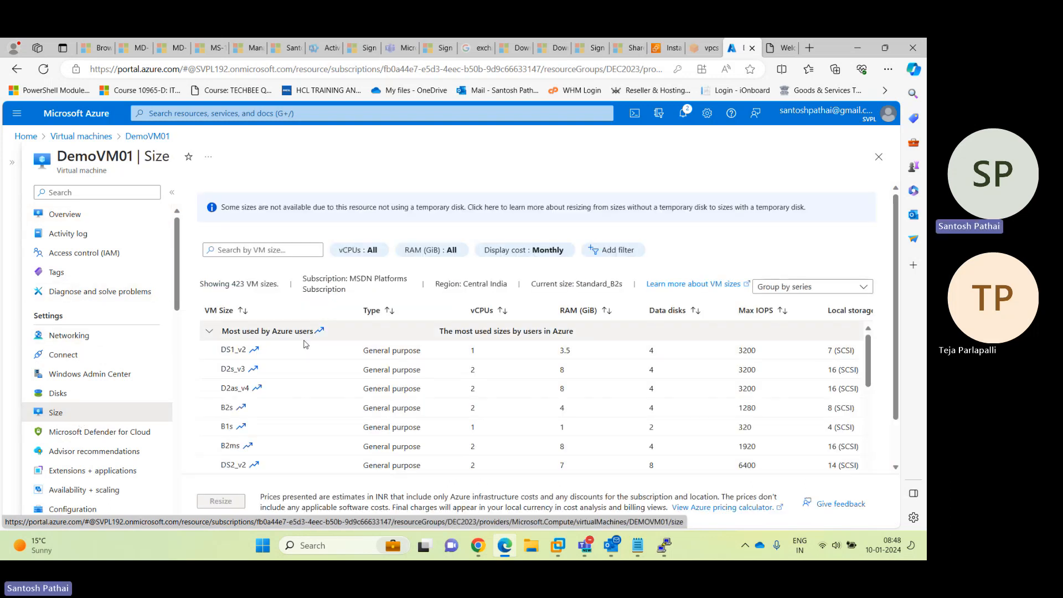
left_click(172, 192)
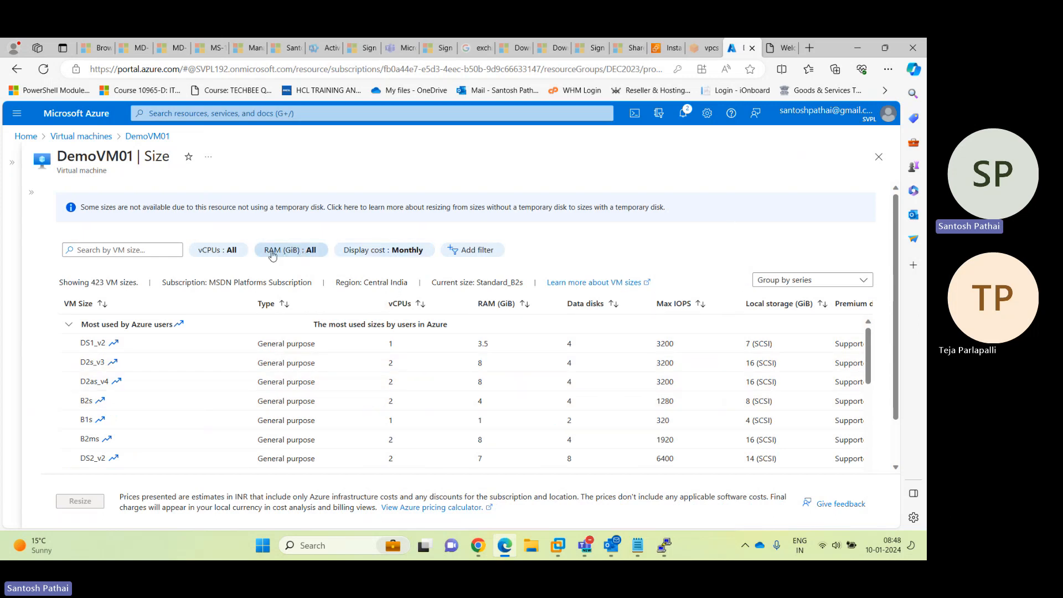
Filter DemoVM01's available sizes to 4 vCPUs and a custom 24–32 GiB RAM range
left_click(303, 256)
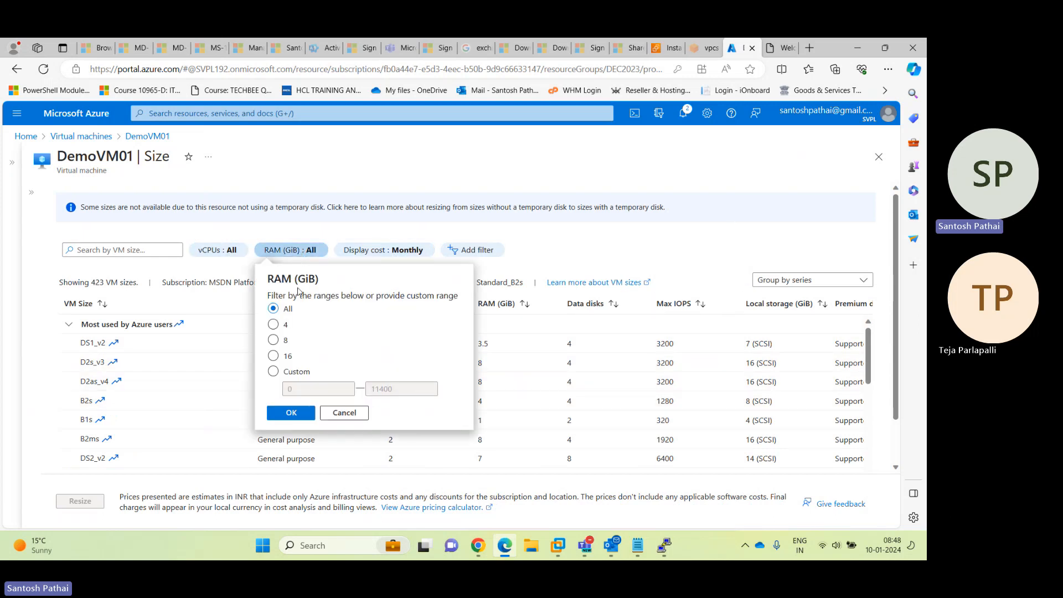
left_click(274, 372)
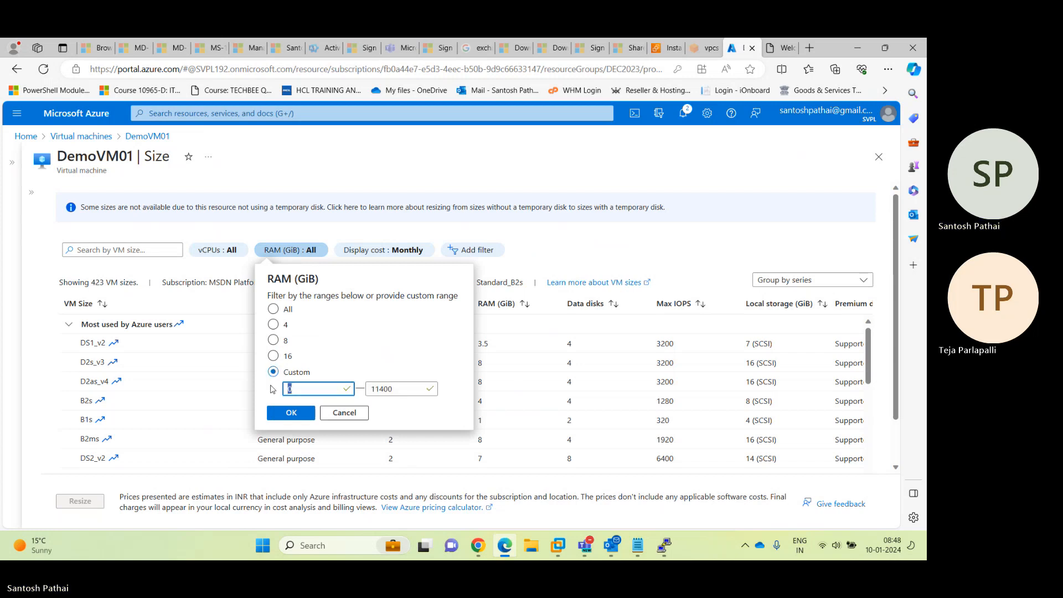
type("24")
left_click(424, 390)
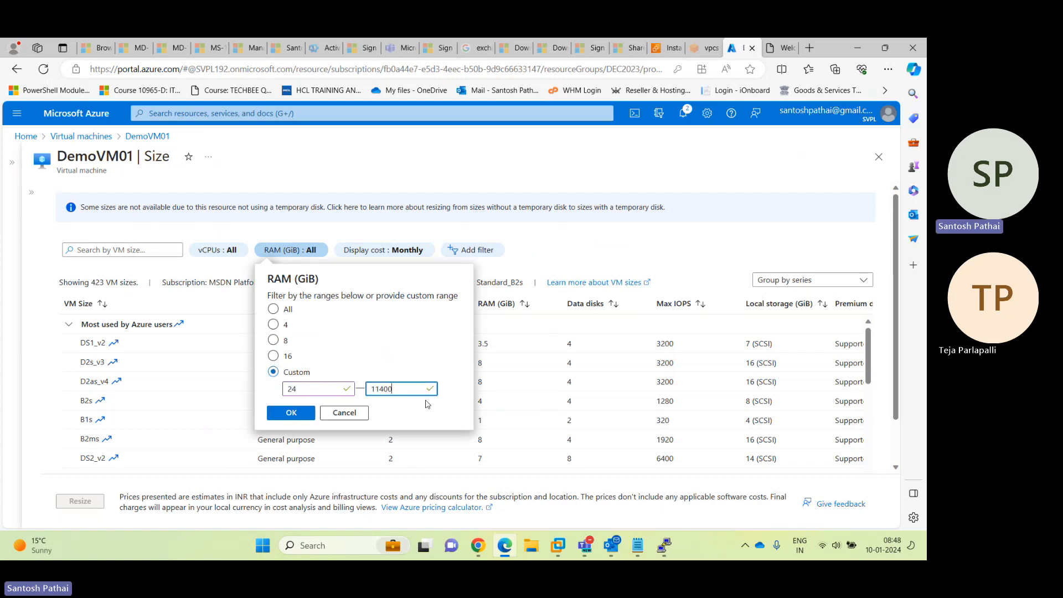
type("32")
key("ctrl+a")
type("32")
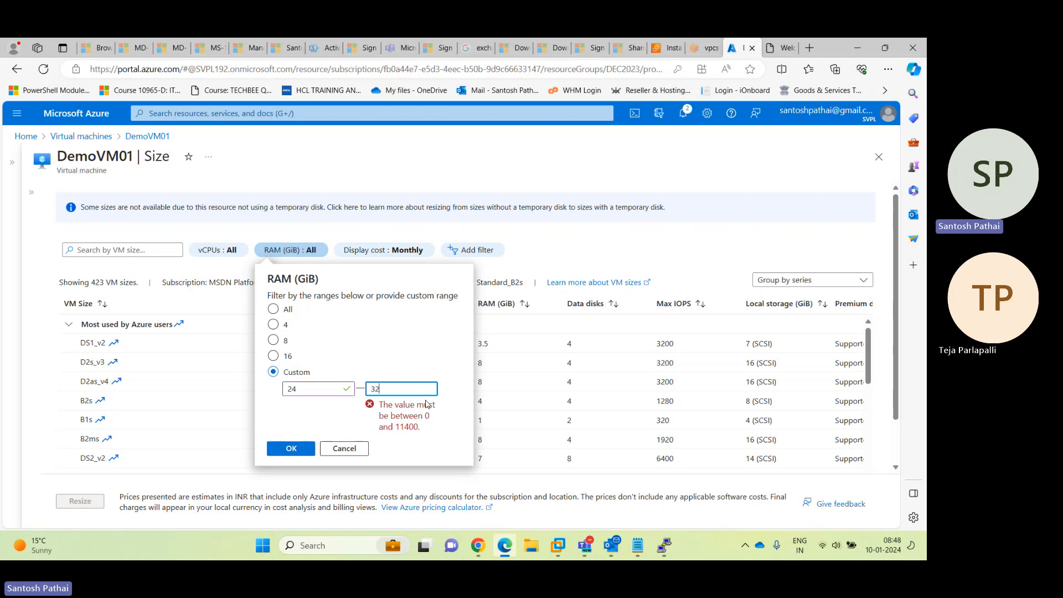
left_click(292, 413)
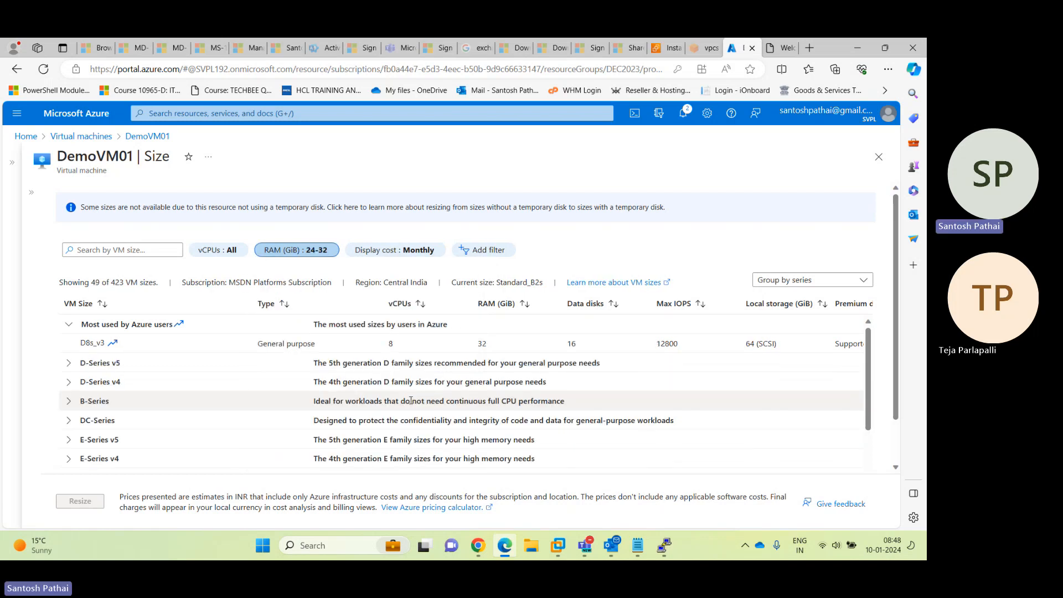
left_click(217, 249)
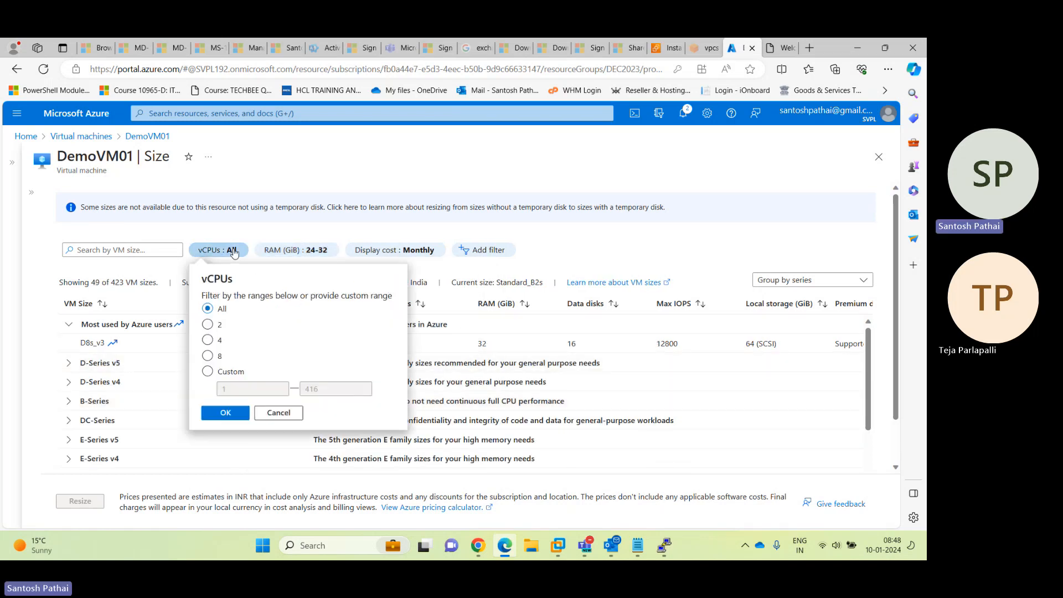
left_click(209, 341)
left_click(226, 412)
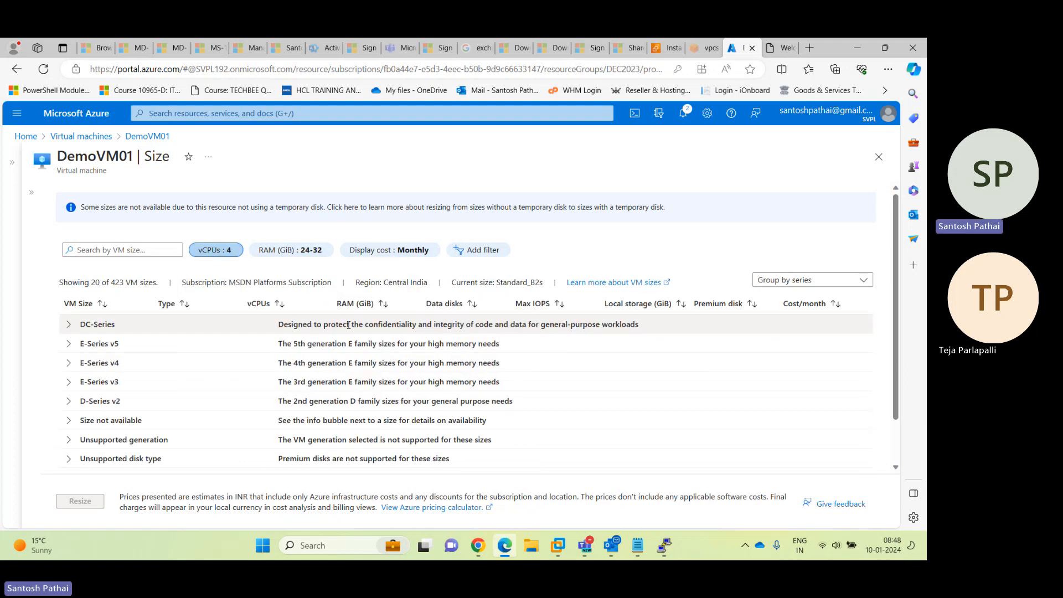
Expand the DC-Series and E-Series v5 groups and narrow columns to reveal Cost/month
left_click(69, 325)
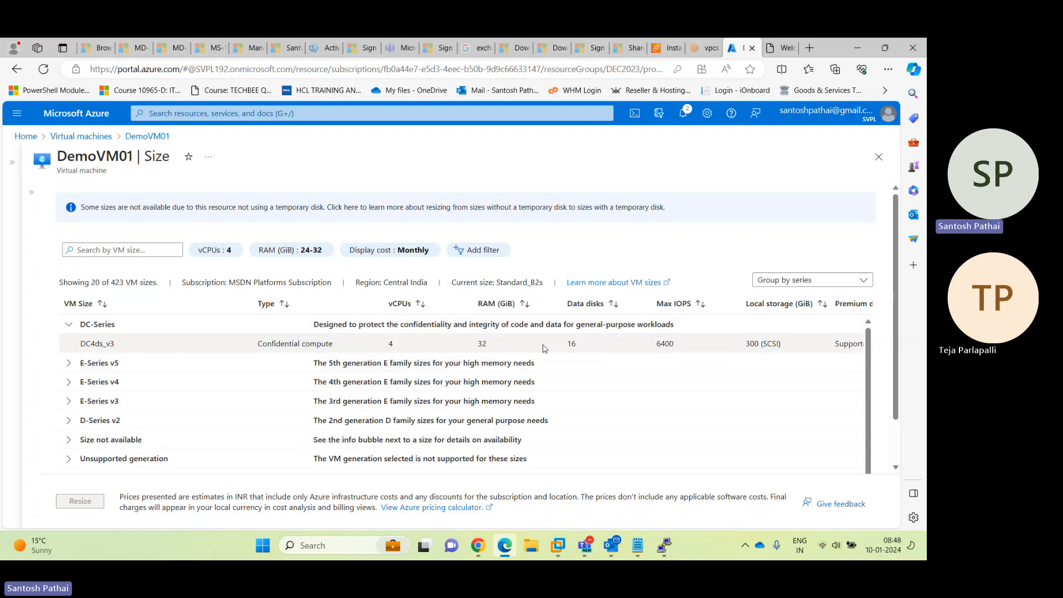
left_click(67, 366)
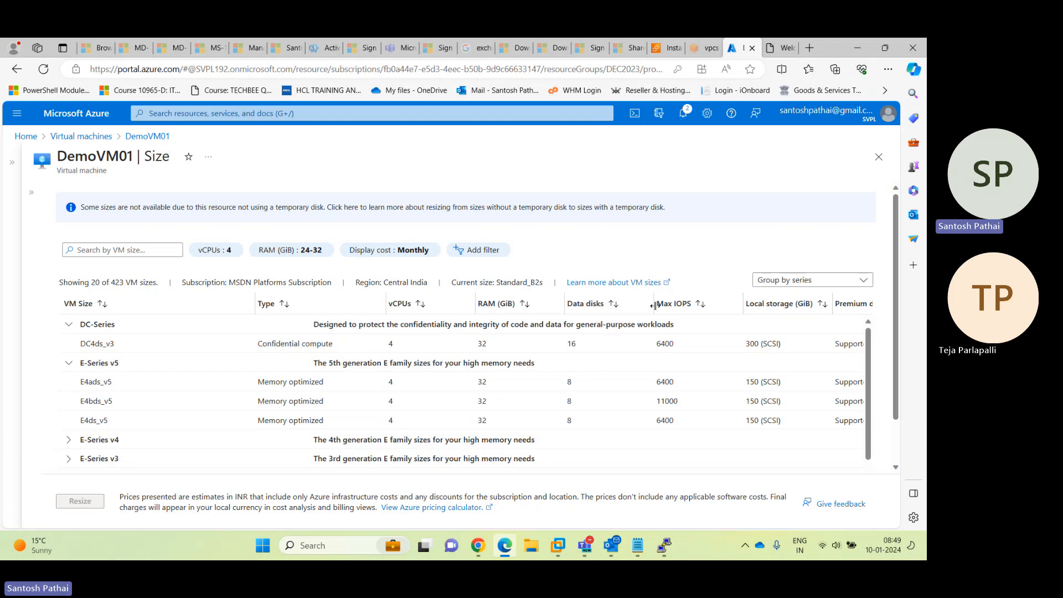
left_click_drag(654, 306, 636, 305)
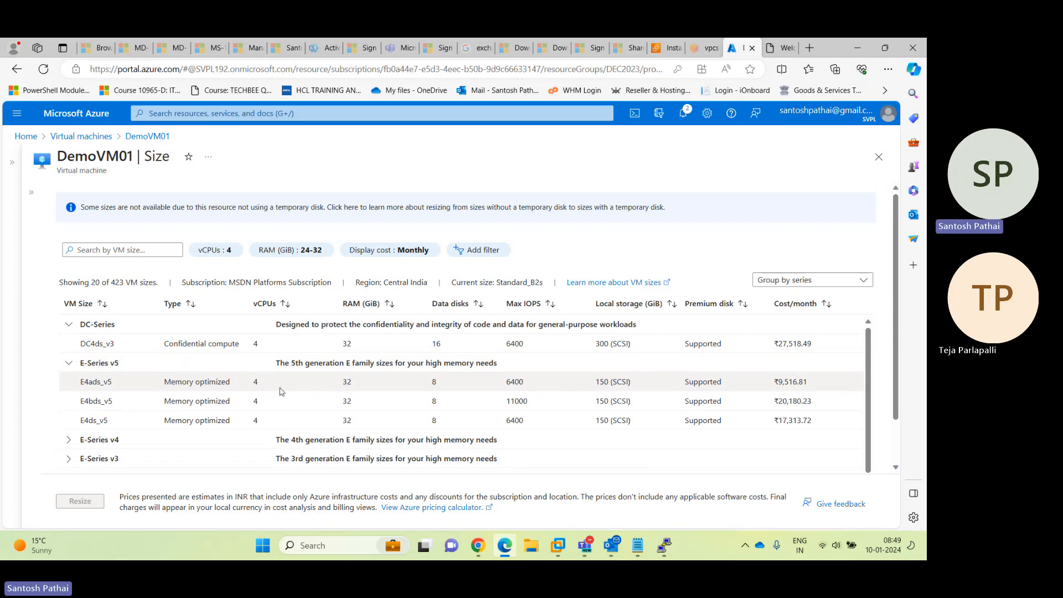
Select E4ads_v5, then another E-Series v5 size, and bring up the Teams meeting window
left_click(365, 387)
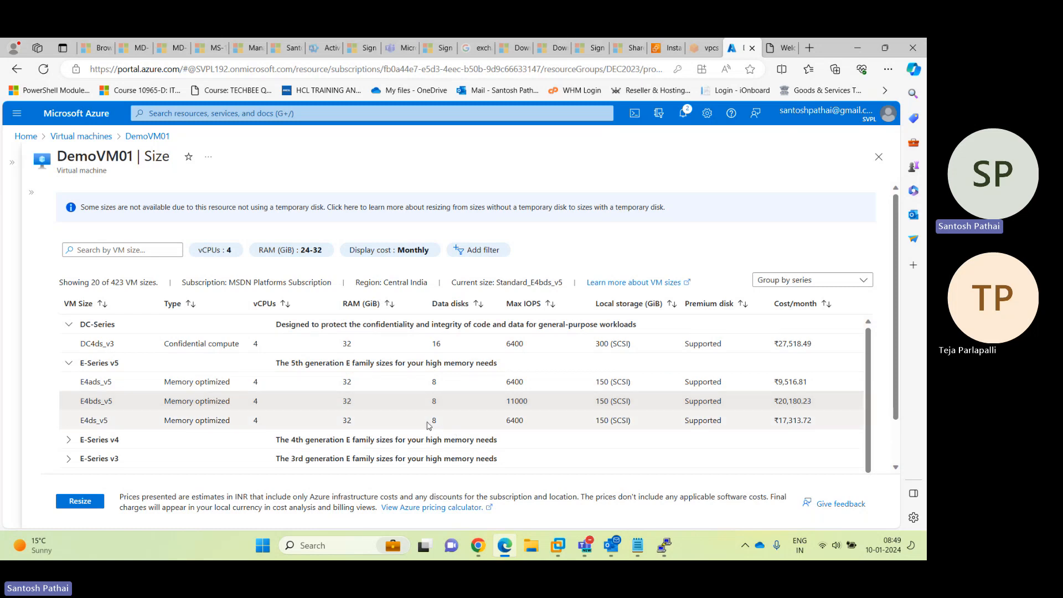
left_click(531, 422)
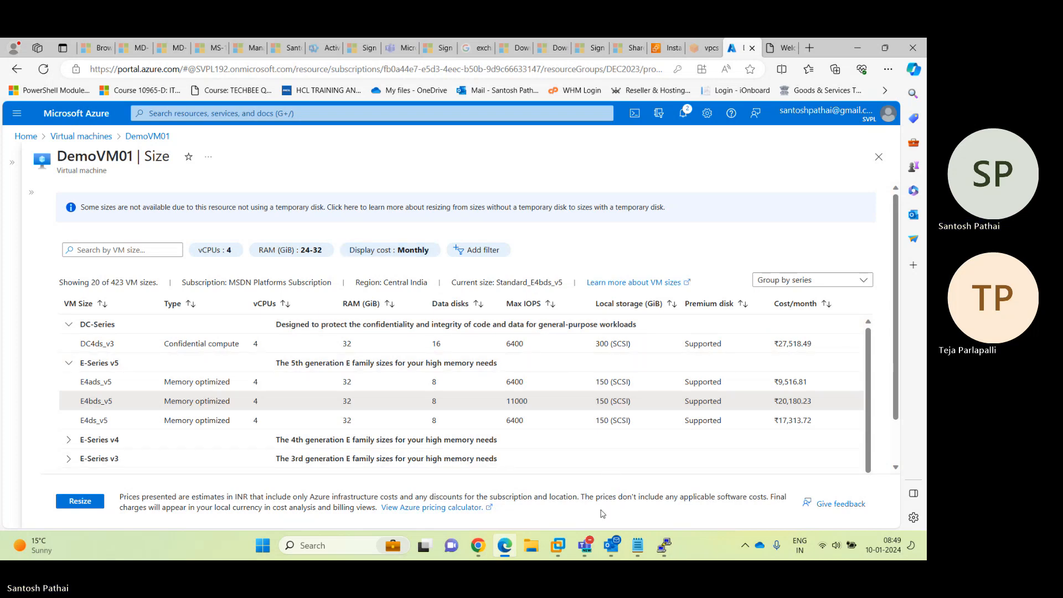
mouse_move(585, 546)
left_click(574, 483)
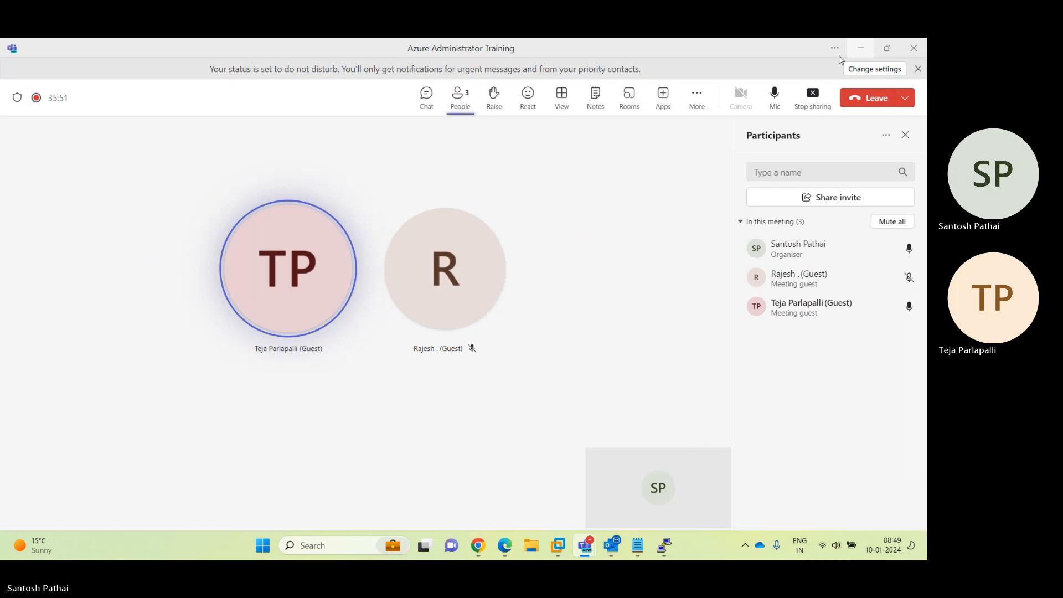
Minimize the Teams meeting window to return to DemoVM01's Size page
left_click(860, 48)
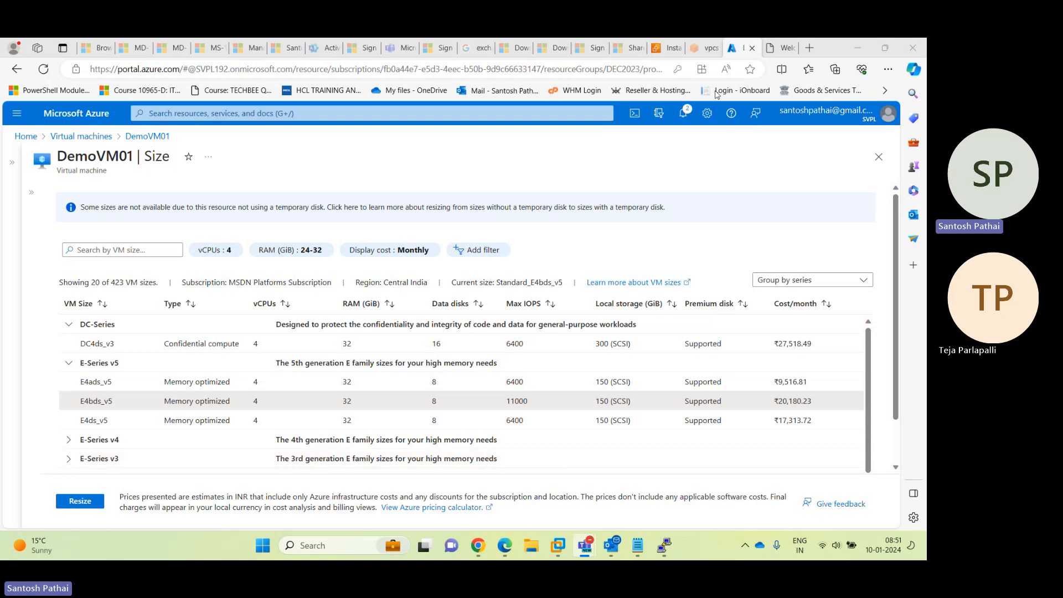
Load the Google homepage in the next browser tab
left_click(778, 47)
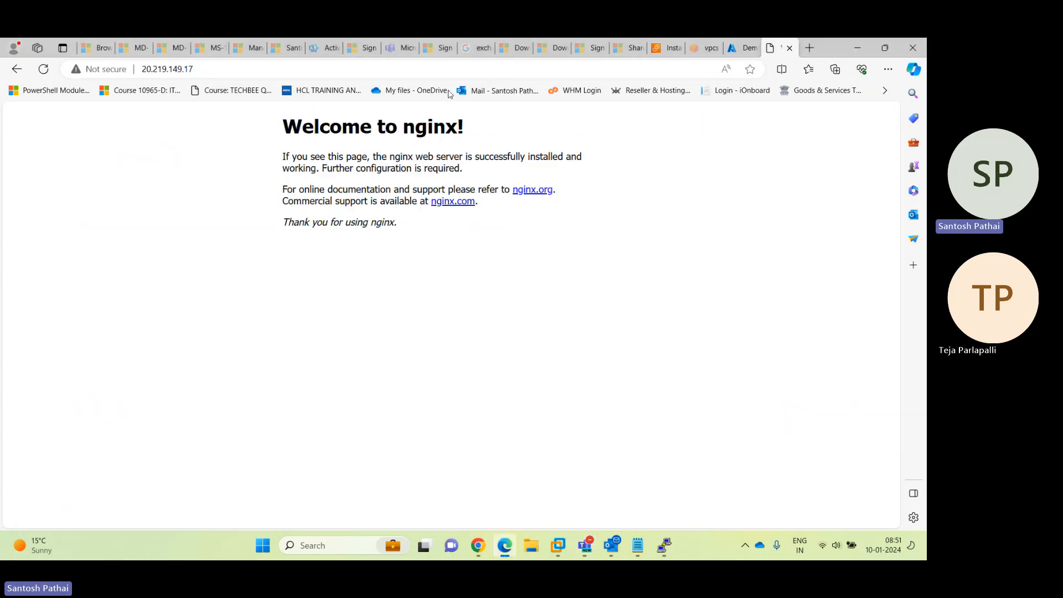
left_click(470, 69)
type("google")
key("Return")
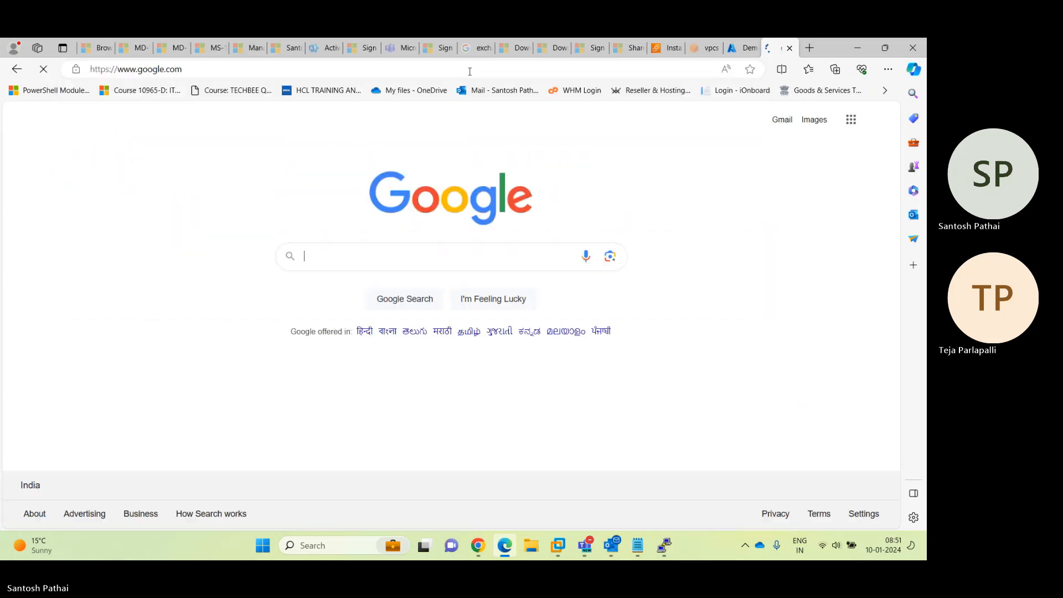
Search Google for 'E4ads_v5 vs E4ds_v5' using size names copied from the portal
left_click(750, 48)
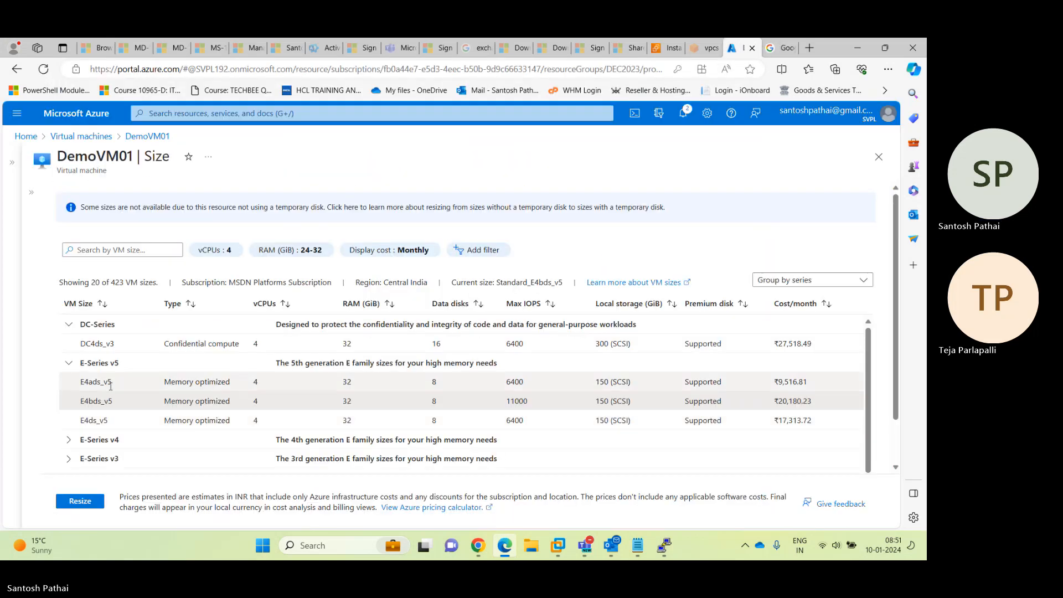
left_click_drag(114, 382, 80, 382)
key("ctrl+c")
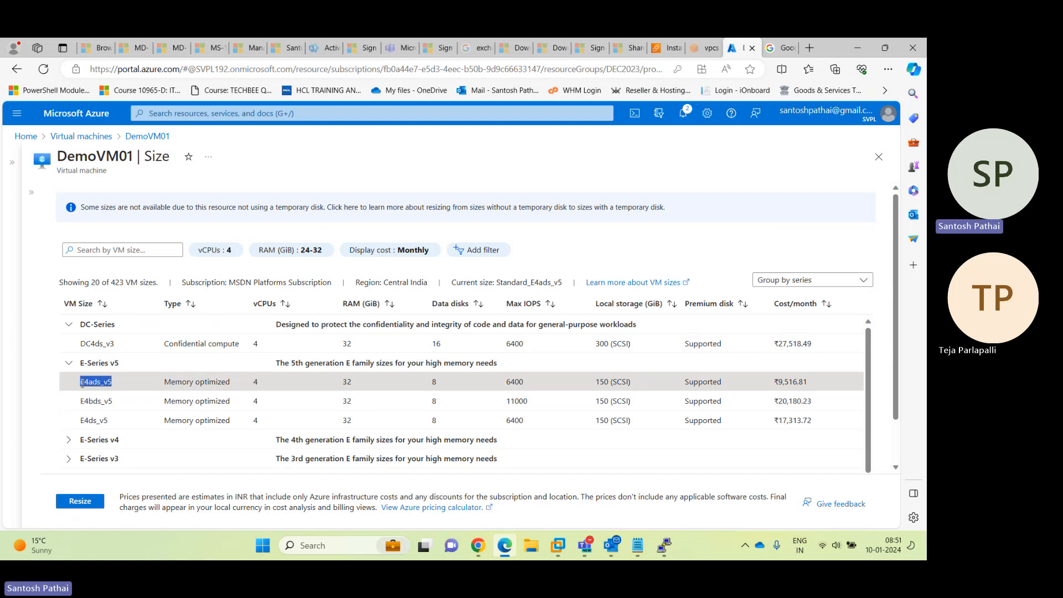
left_click(780, 48)
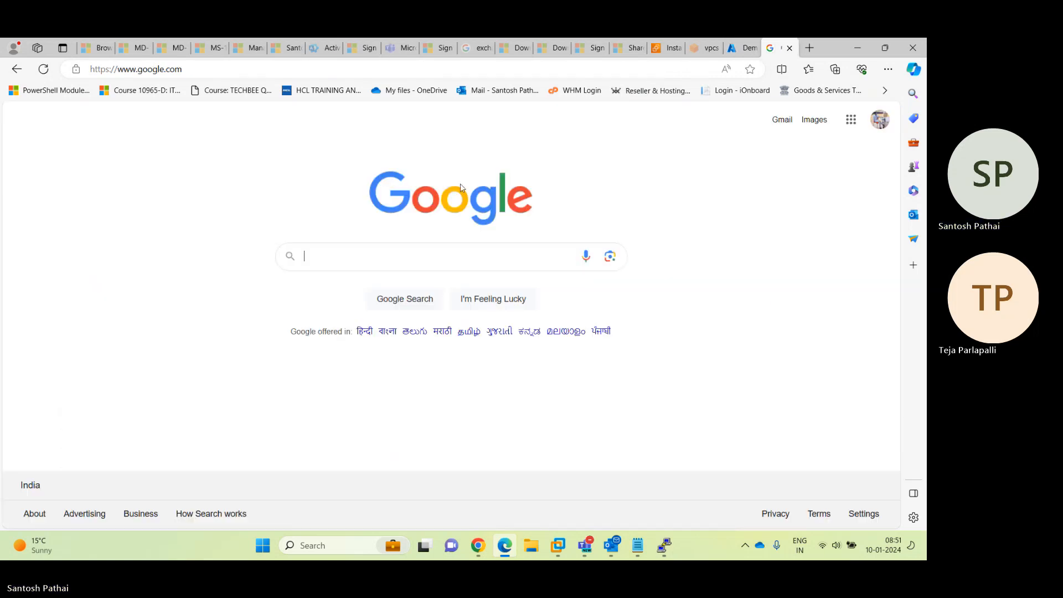
key("ctrl+v")
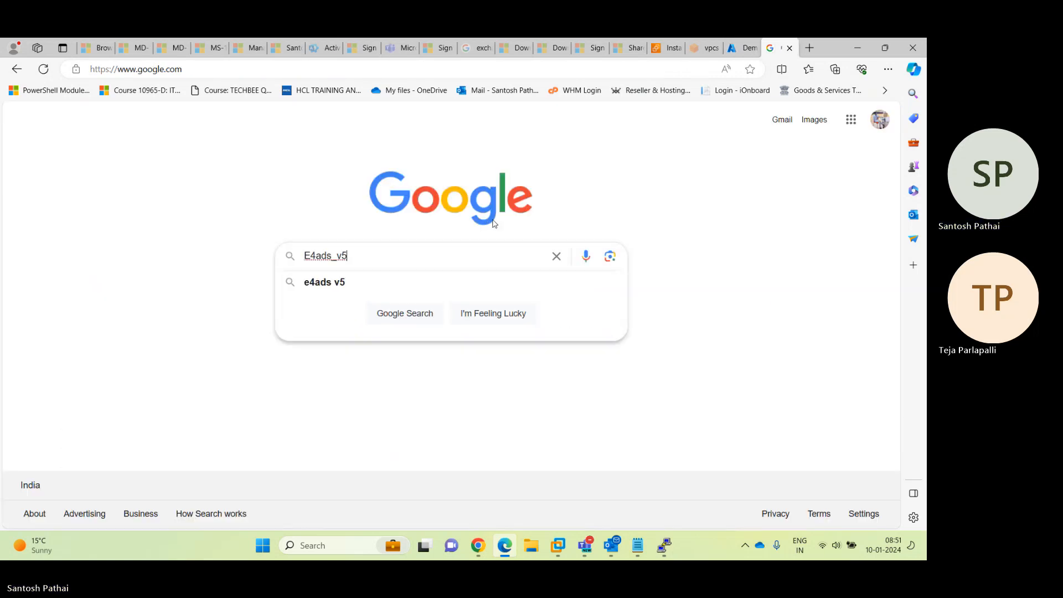
left_click(740, 55)
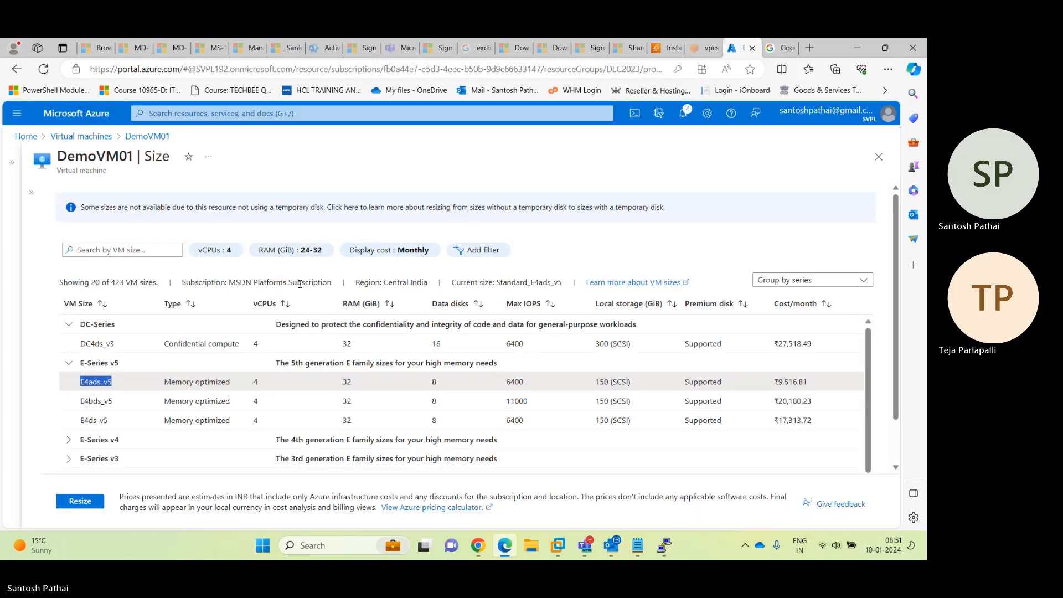
left_click_drag(109, 421, 80, 423)
key("ctrl+c")
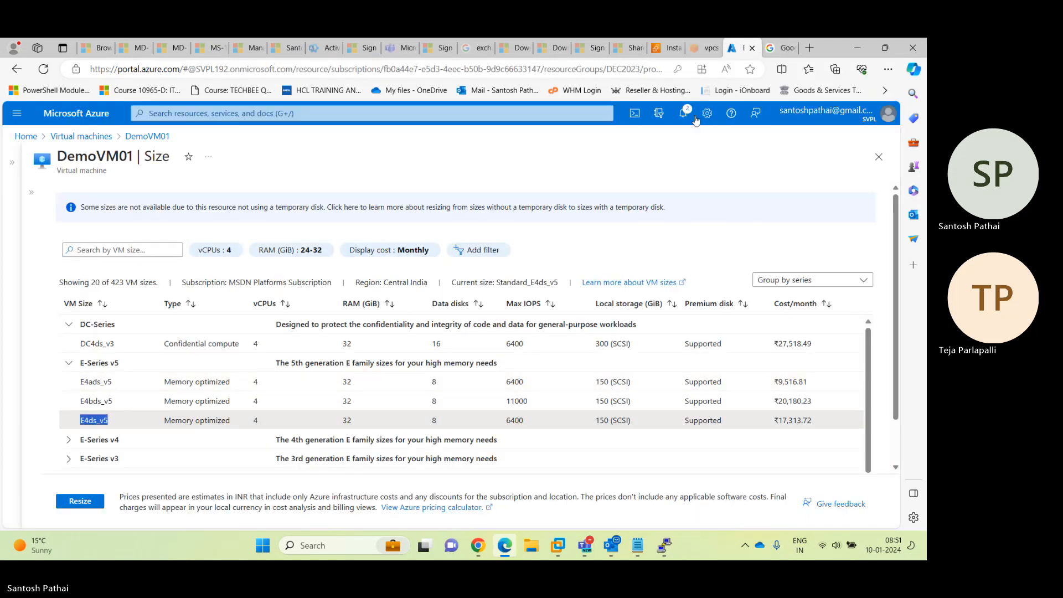
left_click(780, 48)
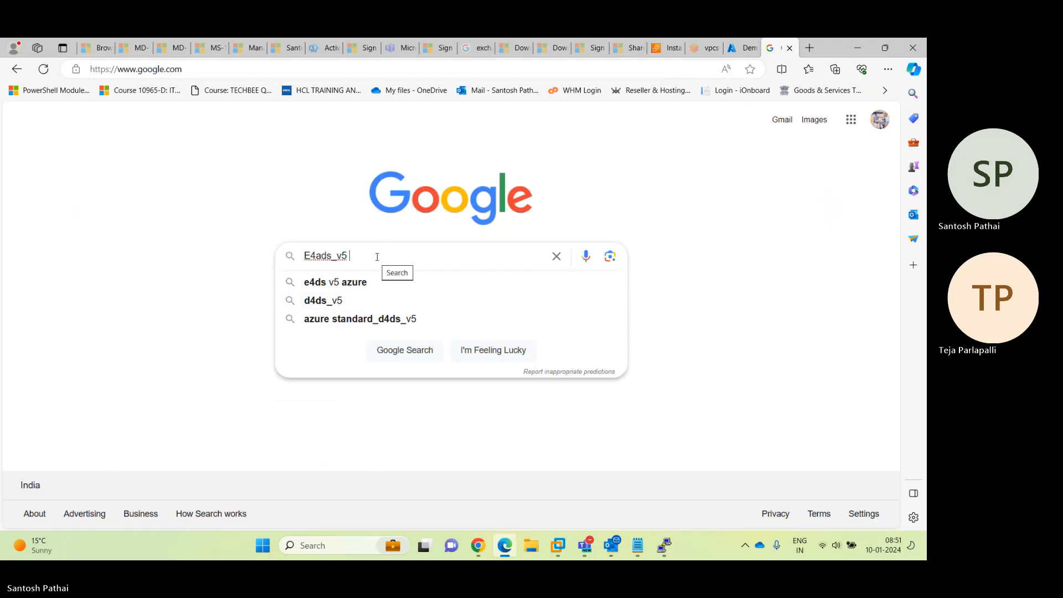
type("vs")
key("ctrl+v")
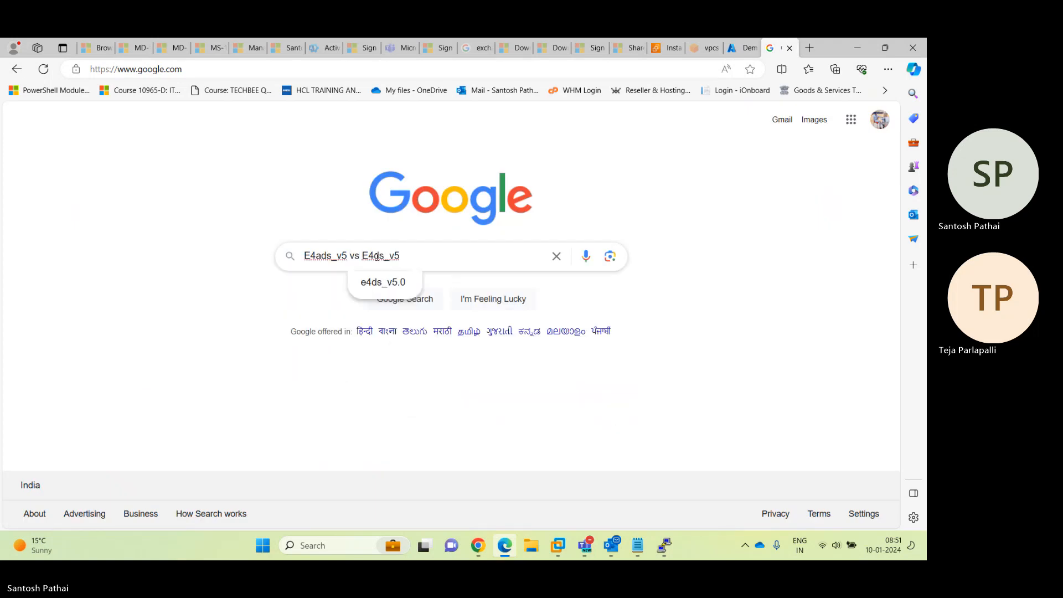
key("Return")
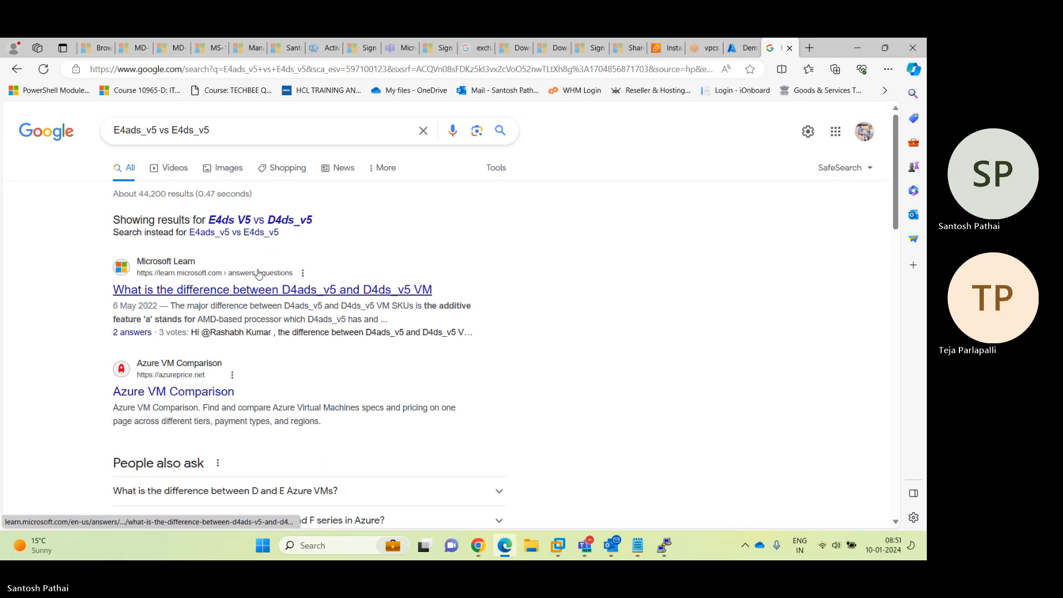
Open the Microsoft Learn answer in a new tab, skim it, and close it
right_click(253, 289)
left_click(299, 299)
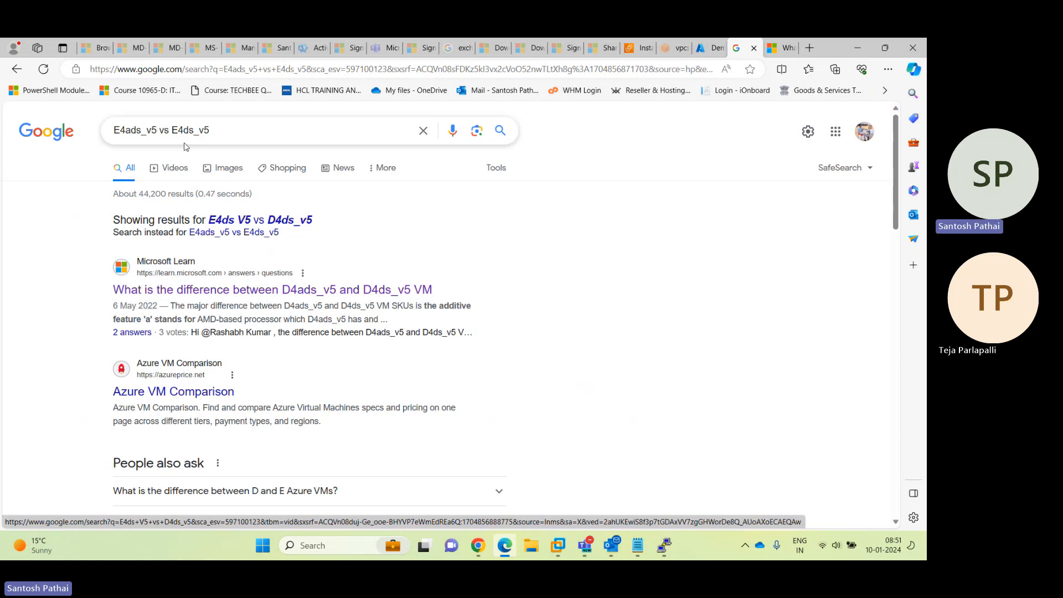
left_click(782, 47)
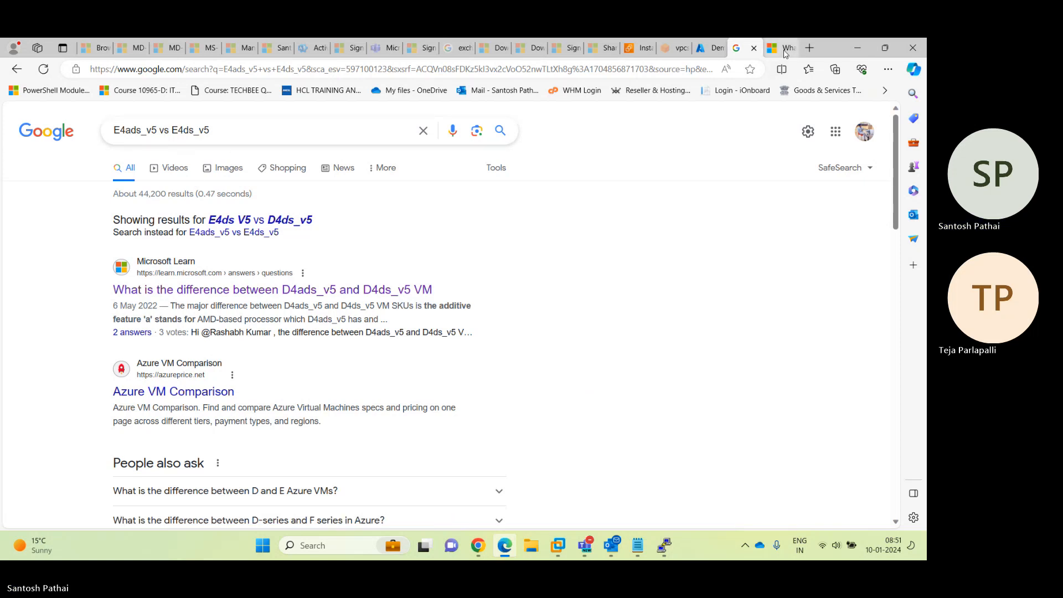
scroll(303, 344, "down", 3)
scroll(303, 343, "up", 5)
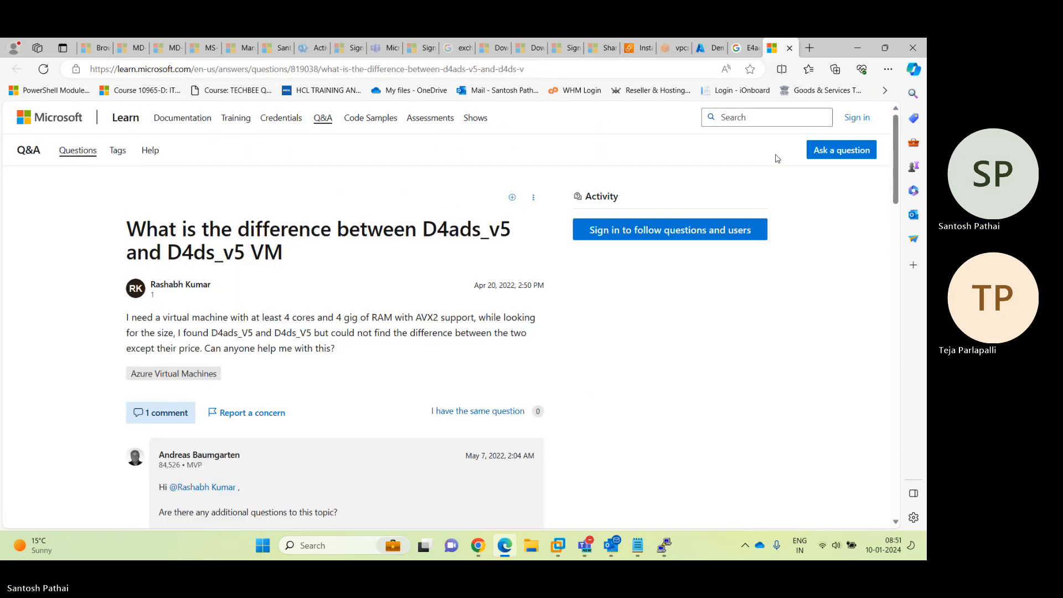
key("ctrl+w")
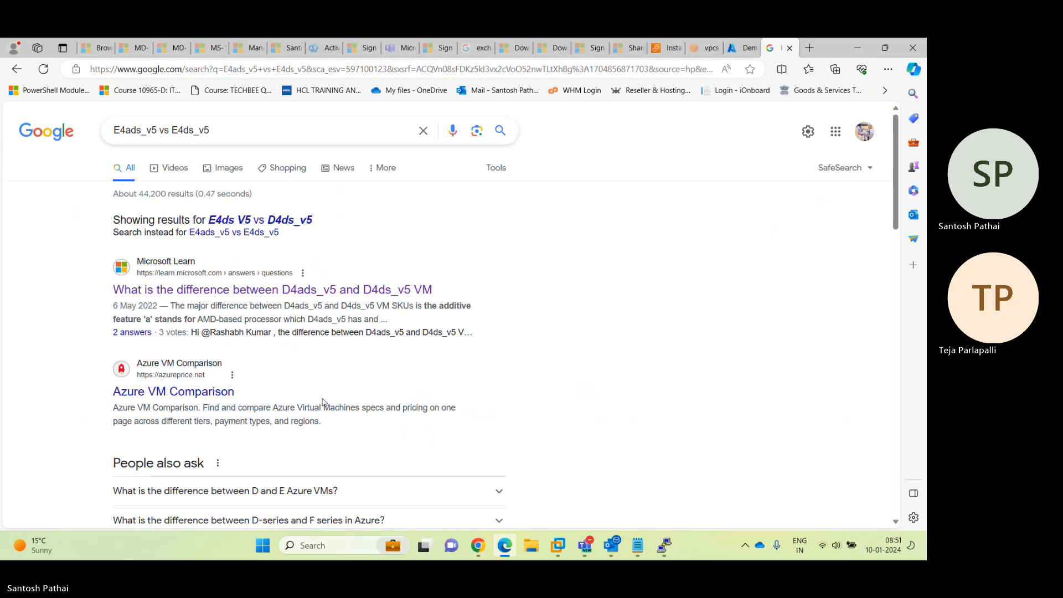
Open the azure.cn Virtual Machines pricing result in a new tab and view it
scroll(321, 402, "down", 8)
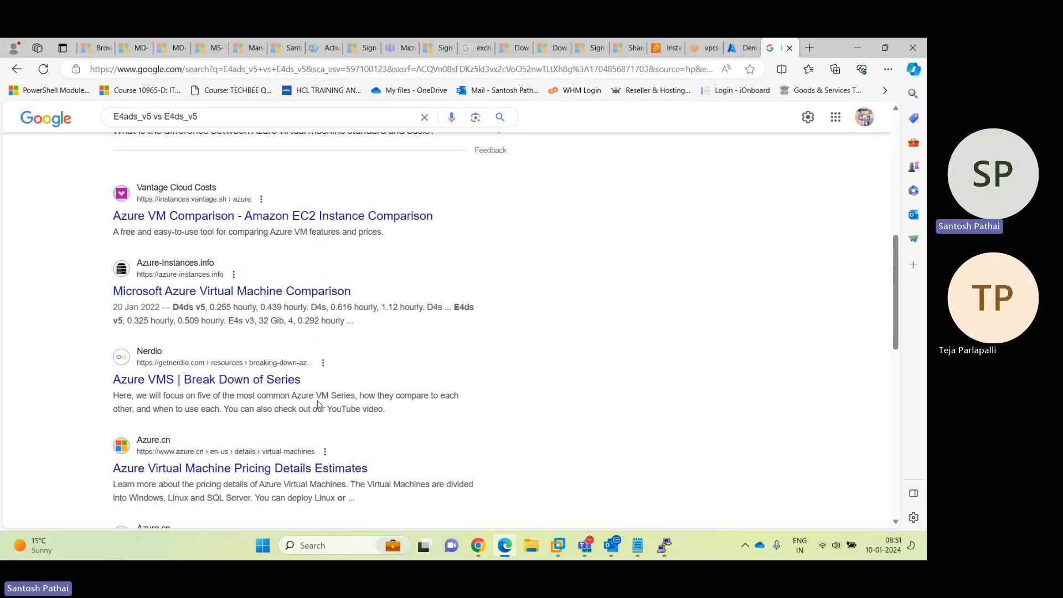
right_click(286, 469)
left_click(346, 292)
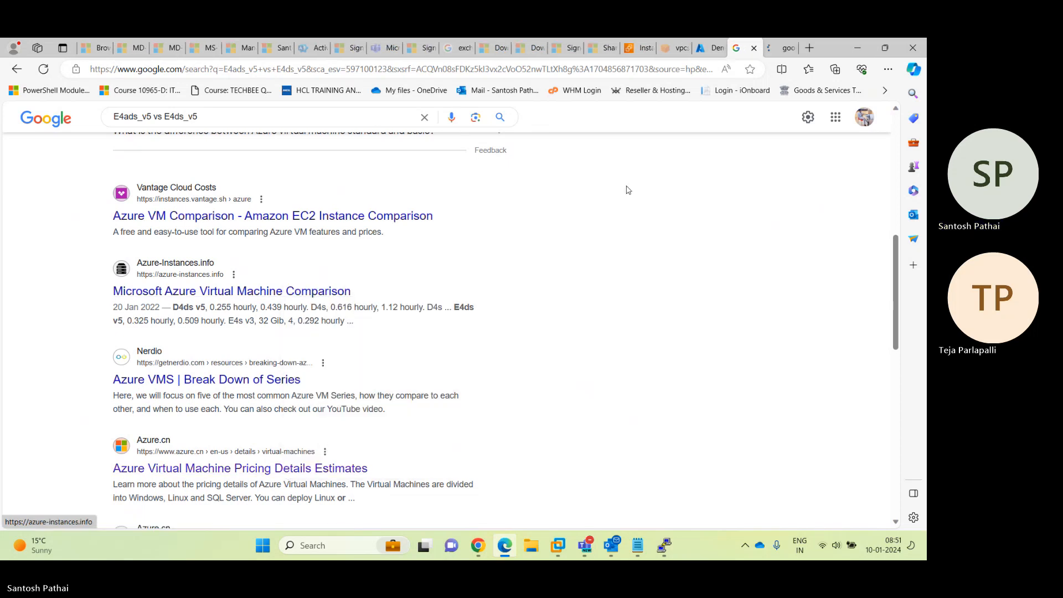
left_click(775, 50)
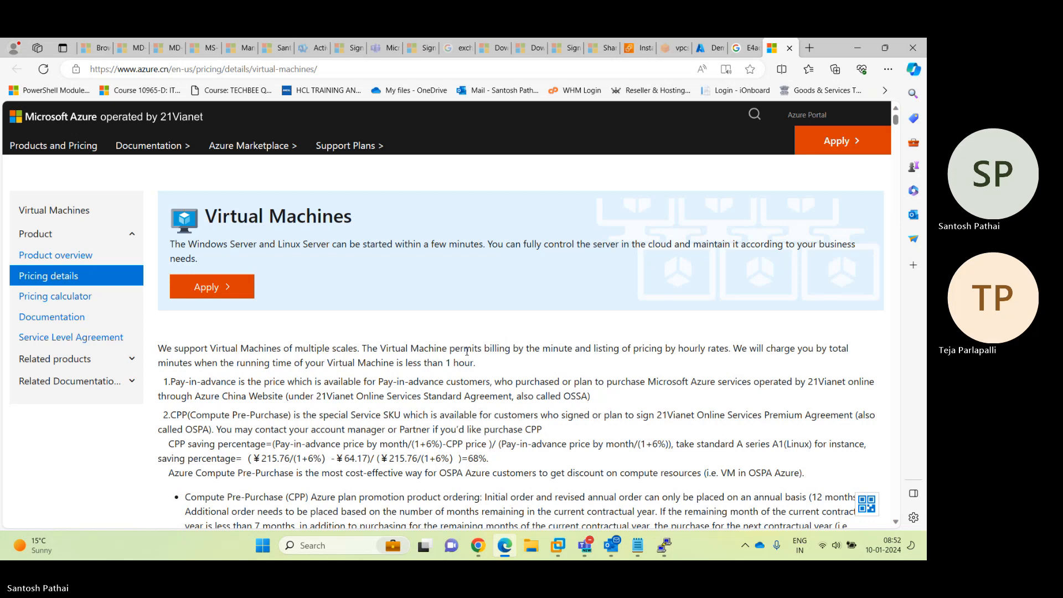
Search Bing for azure virtual machines types, view the Azure ad page, then close it
left_click(330, 69)
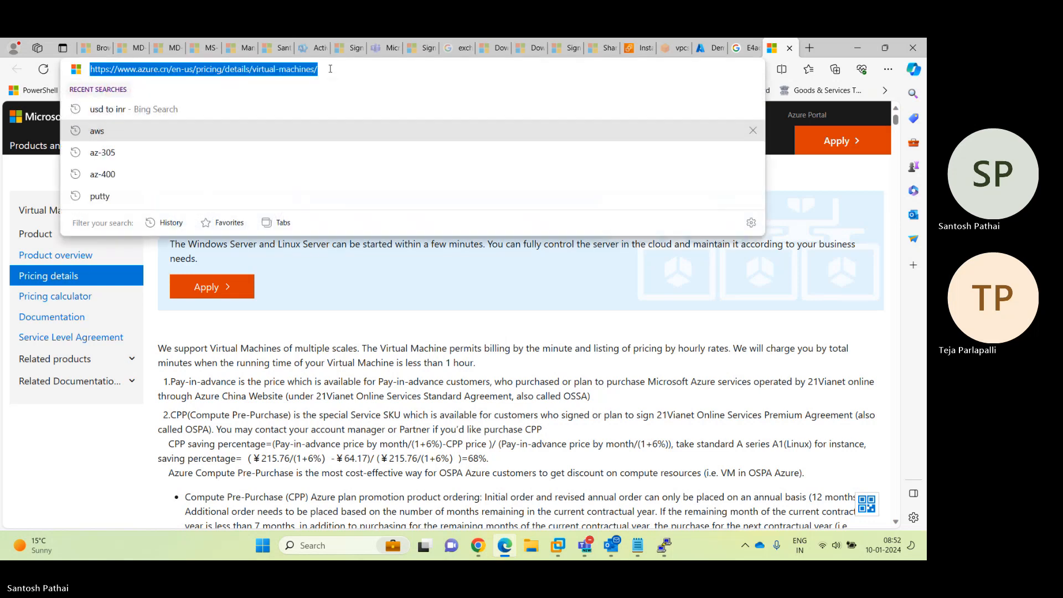
type("azure")
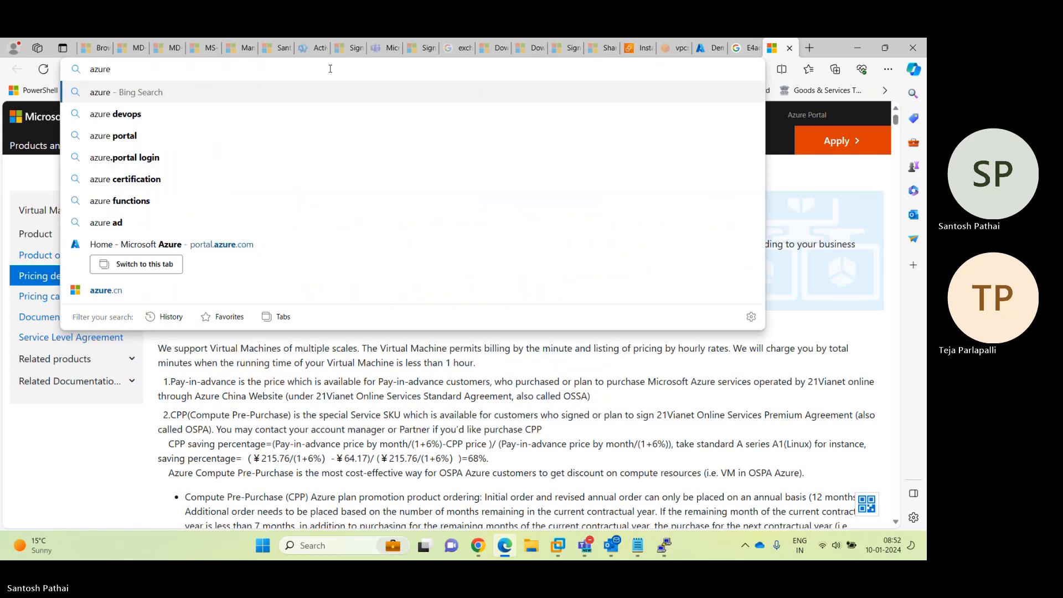
type(" virtual machines")
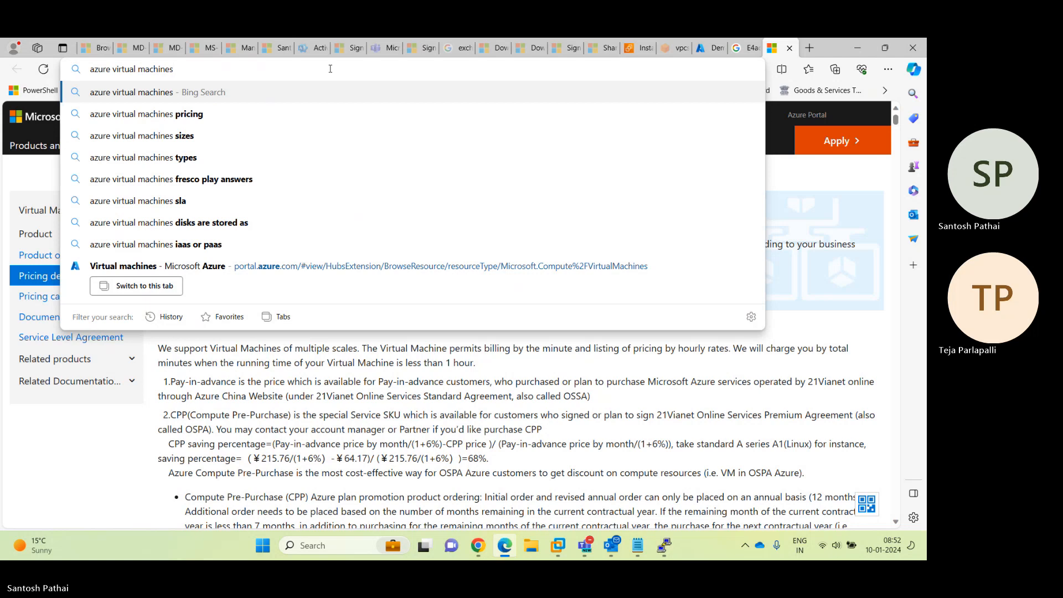
key("Down")
key("Down")
key("Down")
key("Return")
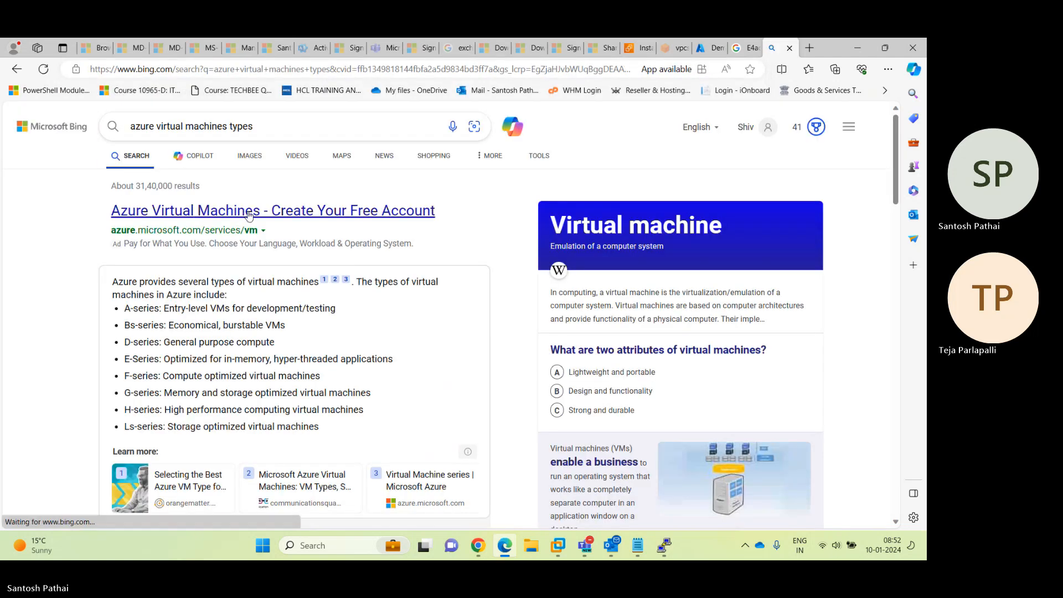
left_click(249, 213)
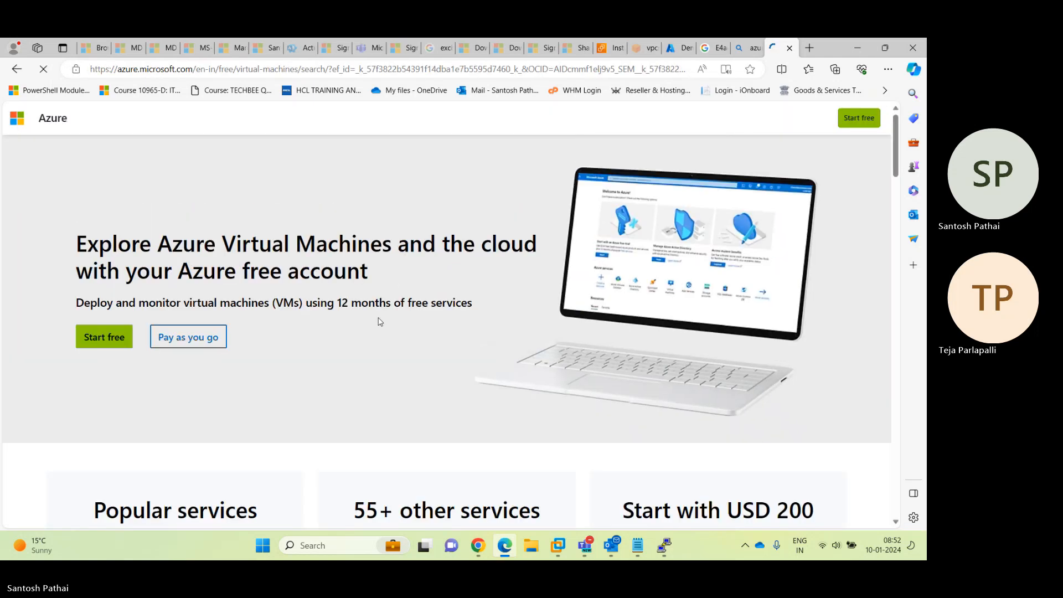
scroll(376, 320, "down", 7)
scroll(379, 318, "up", 4)
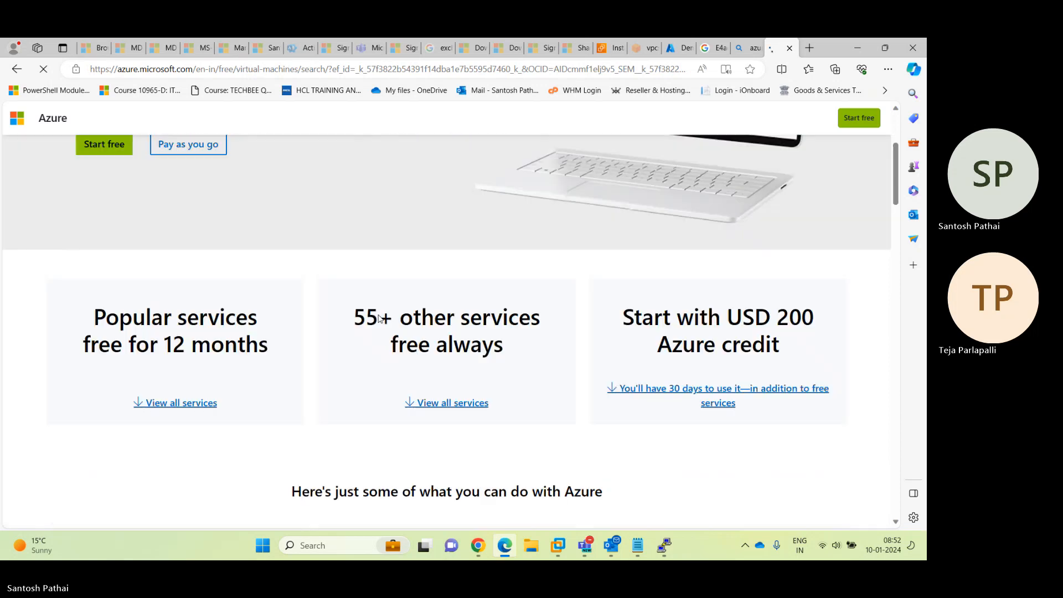
left_click(790, 48)
Go to google.com and search for 'azure virtual machine types'
left_click(232, 71)
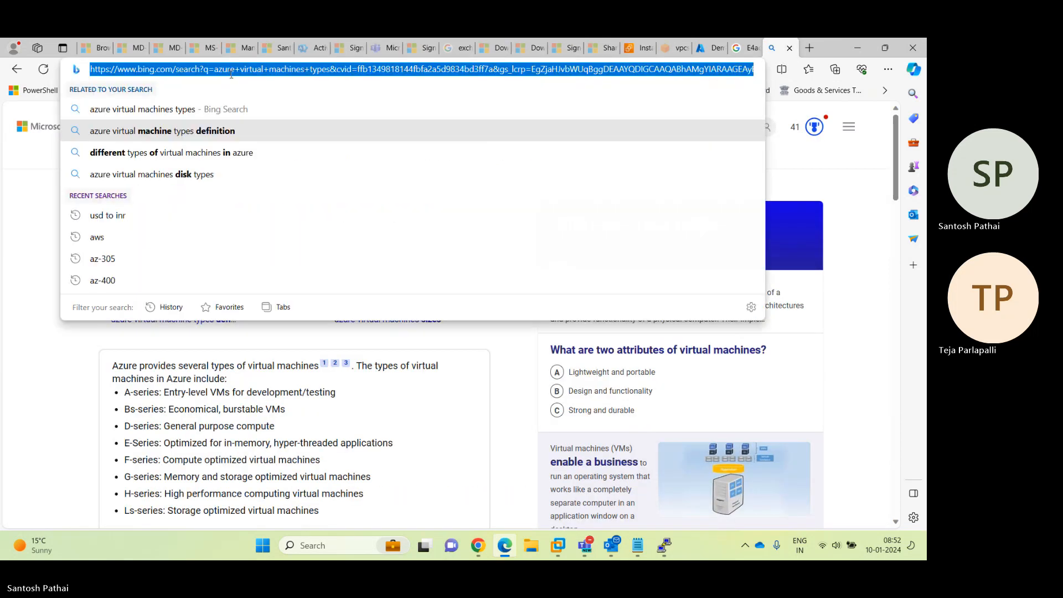
type("google.com")
key("Return")
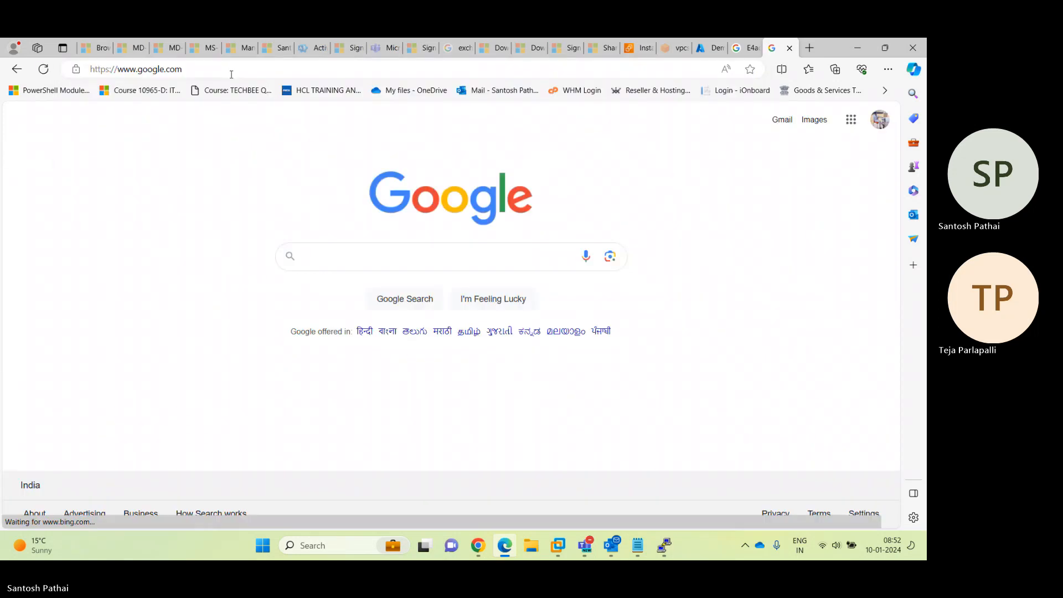
type("azure virtual ma")
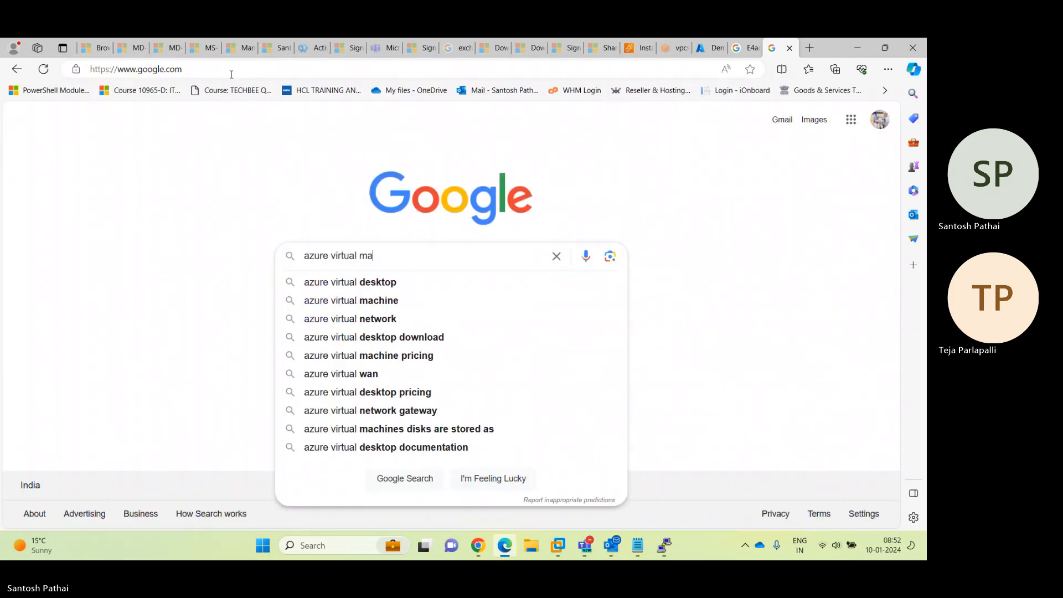
type("chine types")
key("Return")
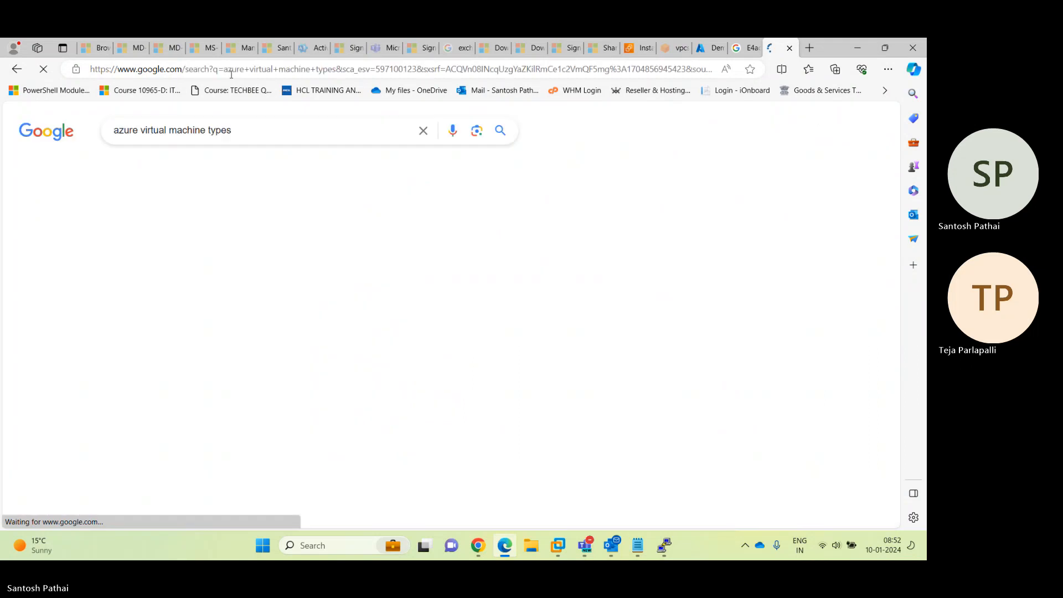
Open the Virtual Machine series result in a new tab and scroll to the E-Series heading
right_click(280, 245)
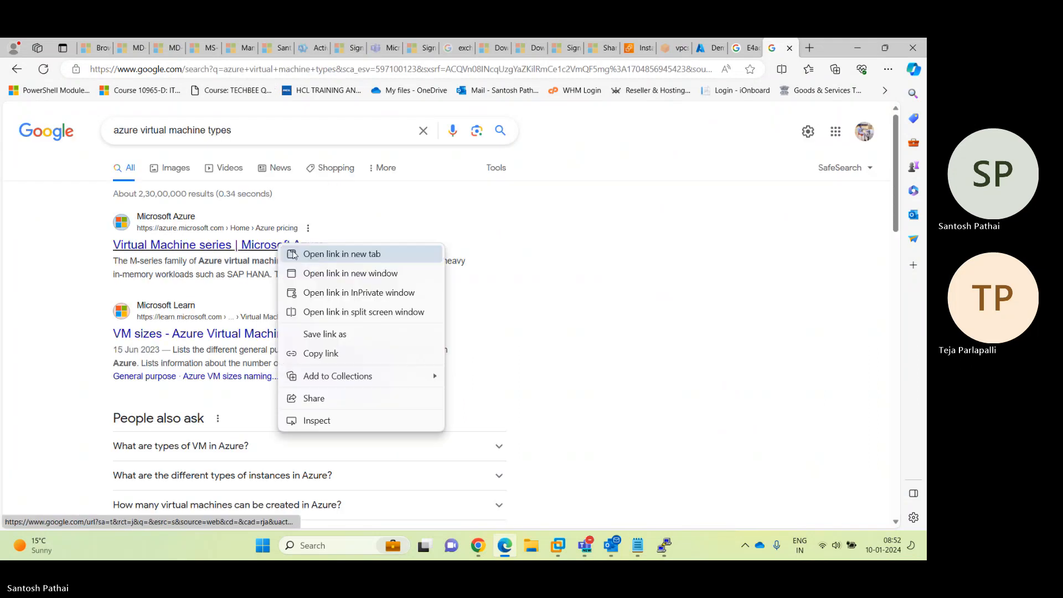
left_click(322, 252)
left_click(784, 48)
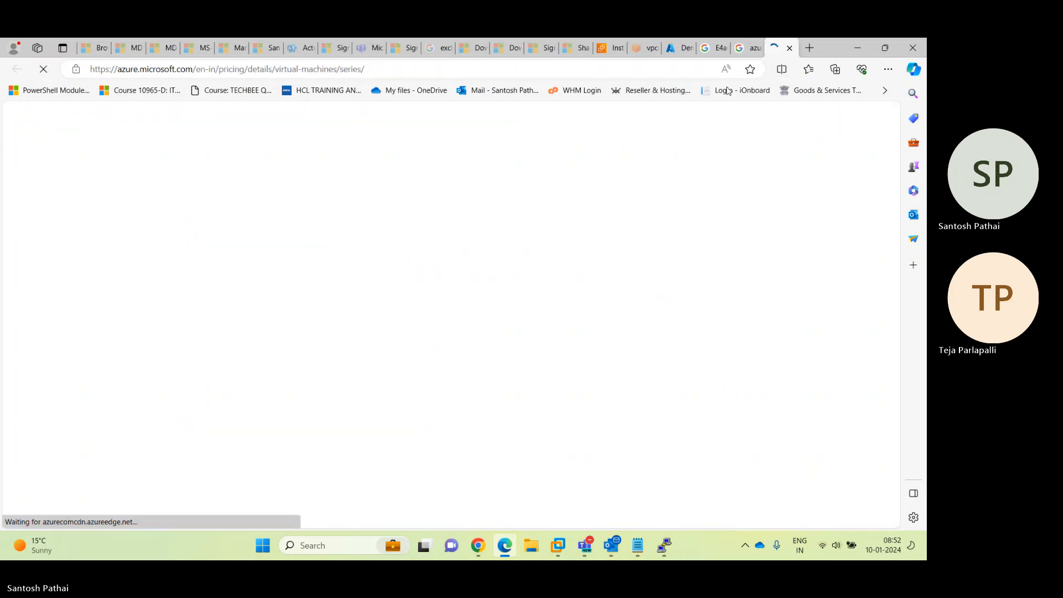
scroll(448, 290, "down", 4)
scroll(448, 290, "down", 2)
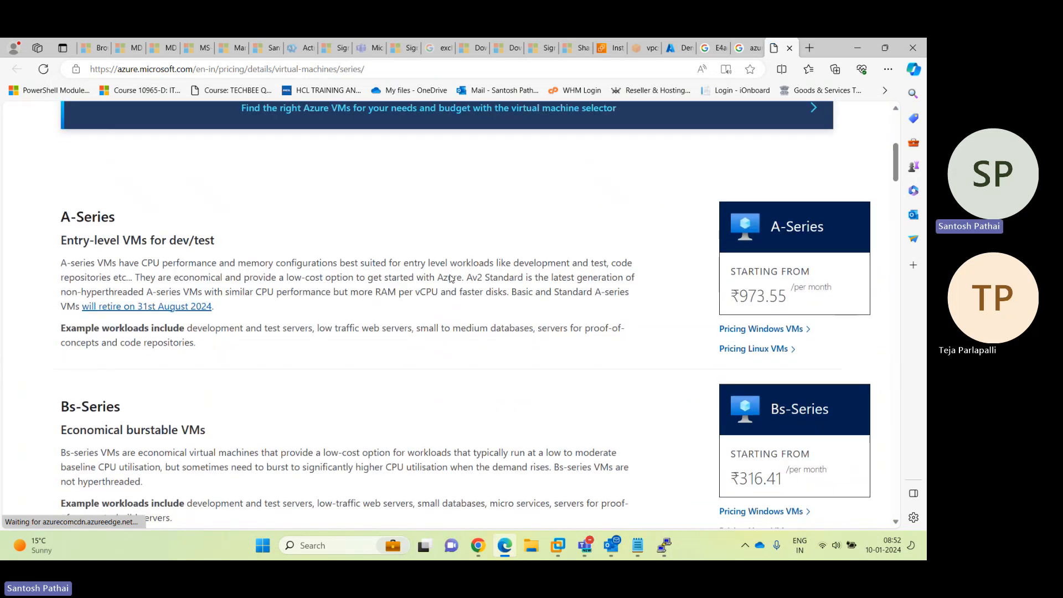
scroll(450, 278, "down", 15)
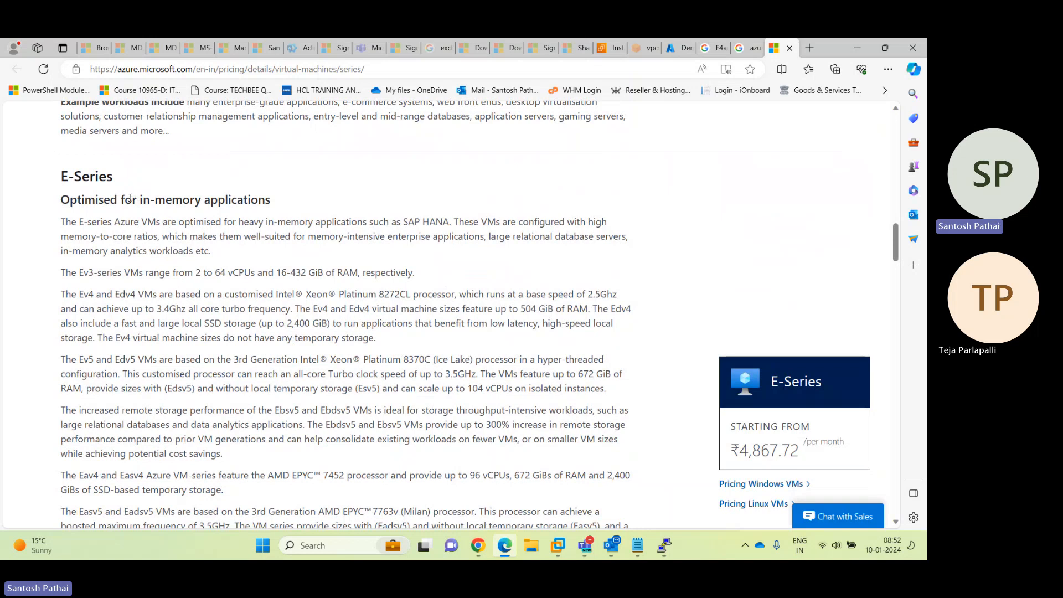
left_click_drag(124, 199, 244, 200)
scroll(424, 272, "down", 1)
scroll(424, 272, "down", 3)
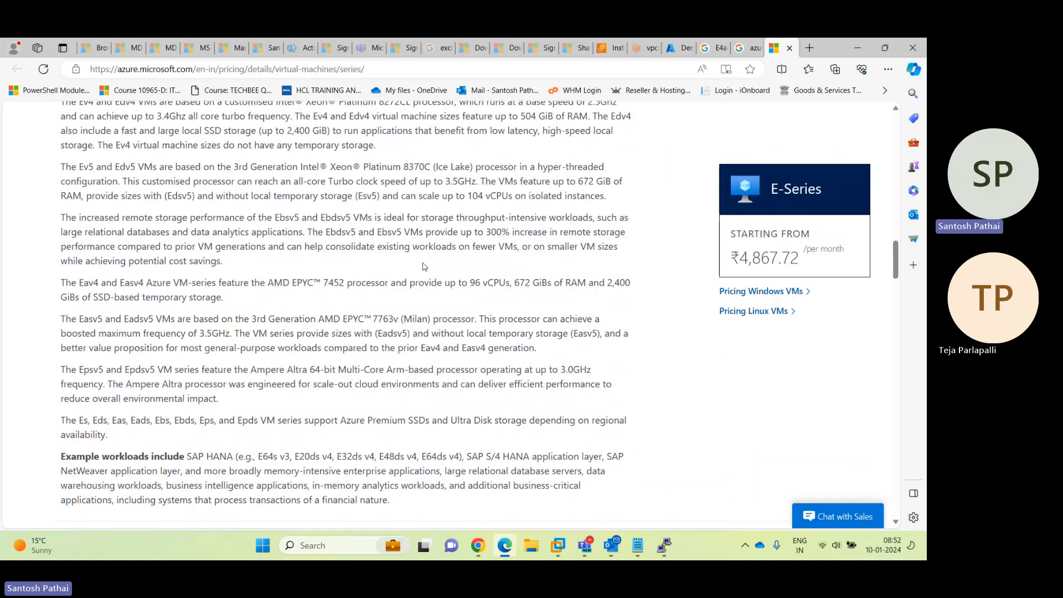
Look at E-Series Windows VM pay-as-you-go pricing, then return to the series page
left_click(743, 298)
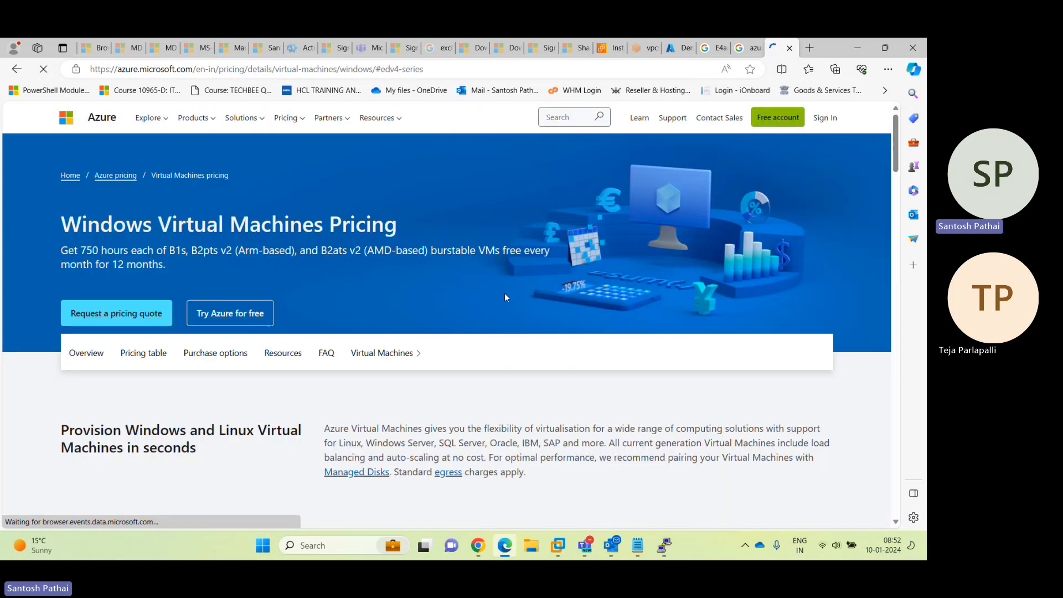
scroll(469, 318, "down", 5)
scroll(469, 319, "down", 3)
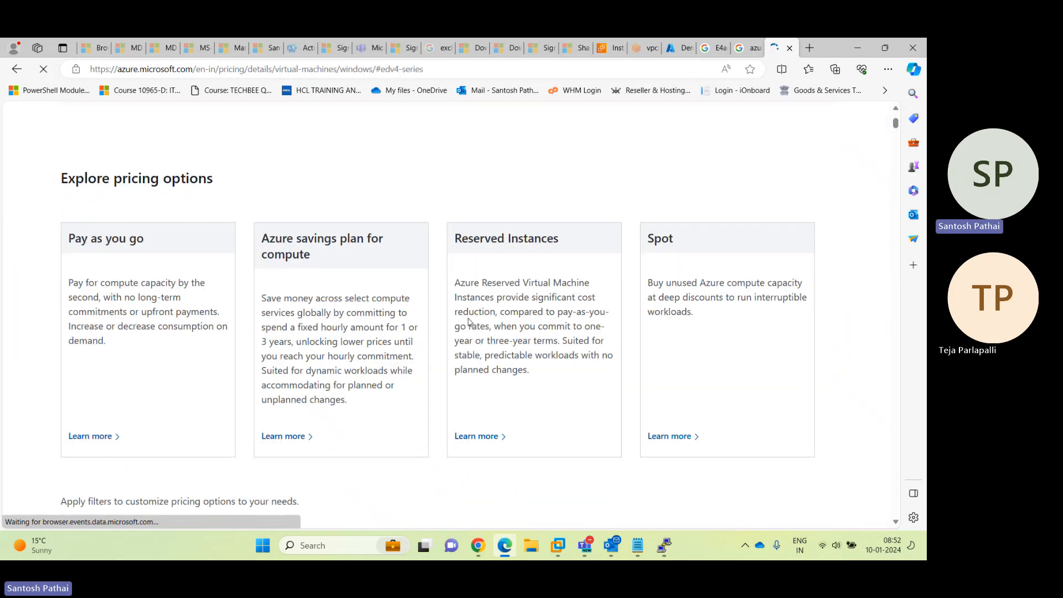
left_click(89, 437)
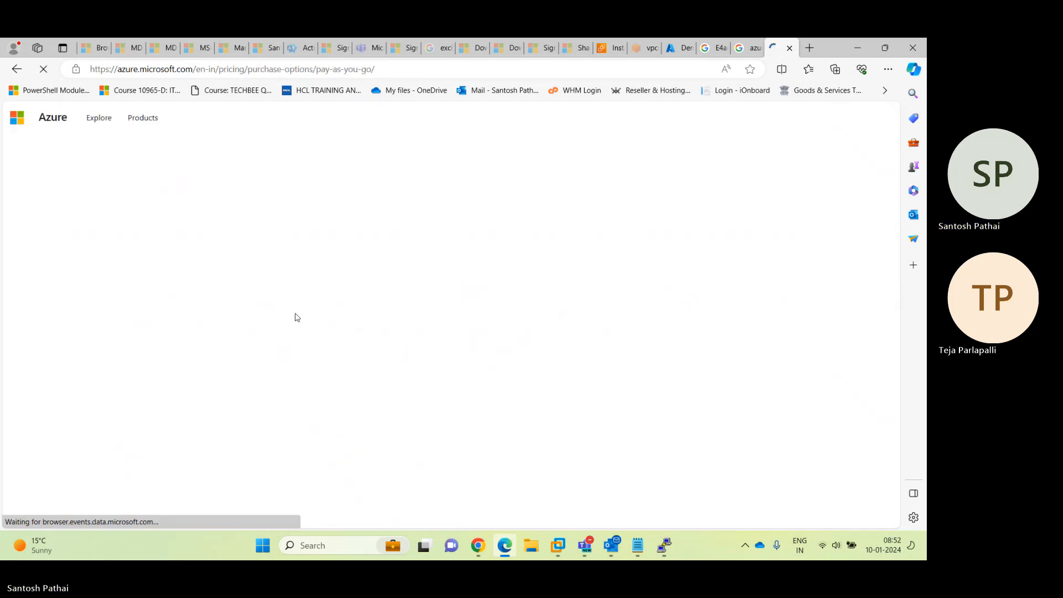
scroll(299, 318, "down", 8)
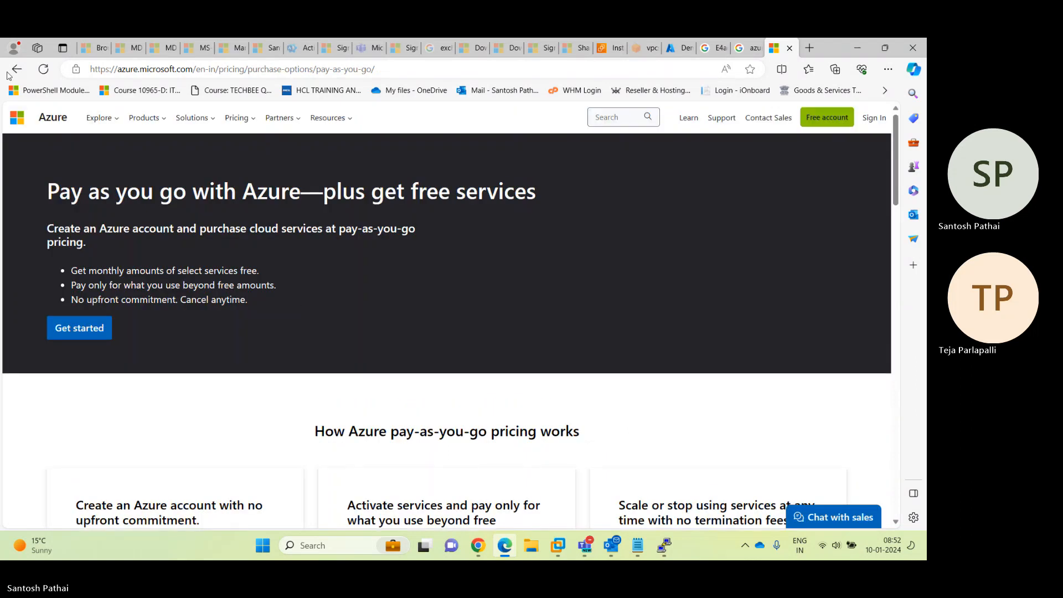
left_click(16, 70)
left_click(17, 70)
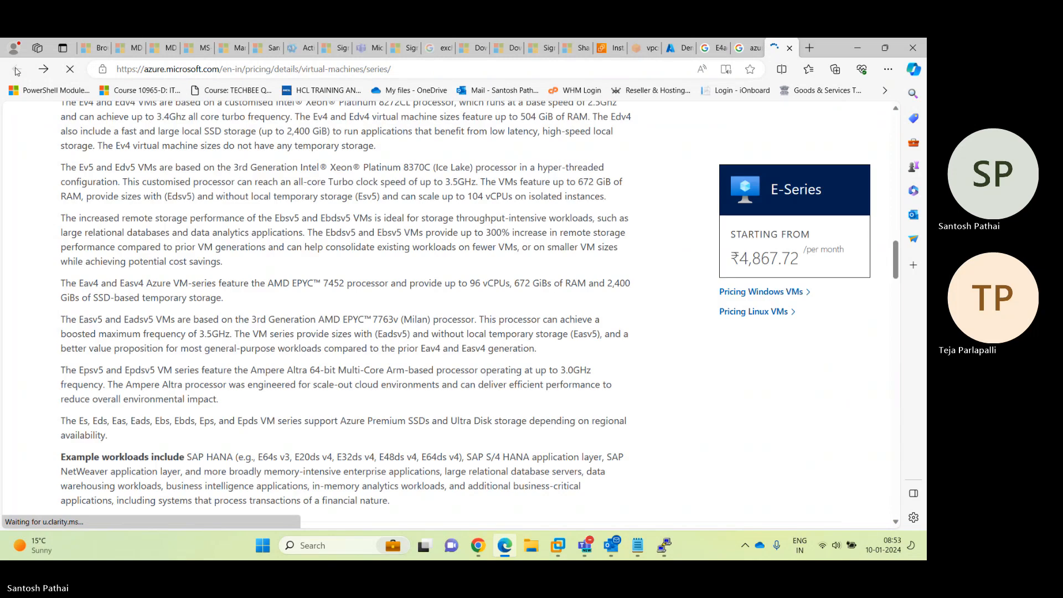
Compare DemoVM01's portal size list with the E-Series description on the series page
scroll(282, 333, "up", 4)
scroll(282, 333, "down", 5)
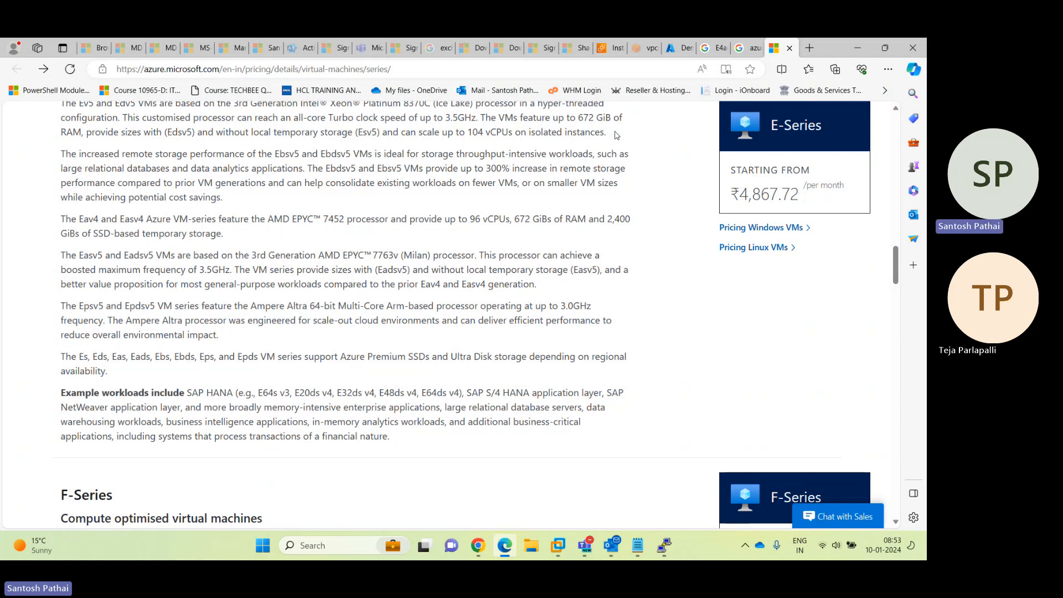
left_click(689, 49)
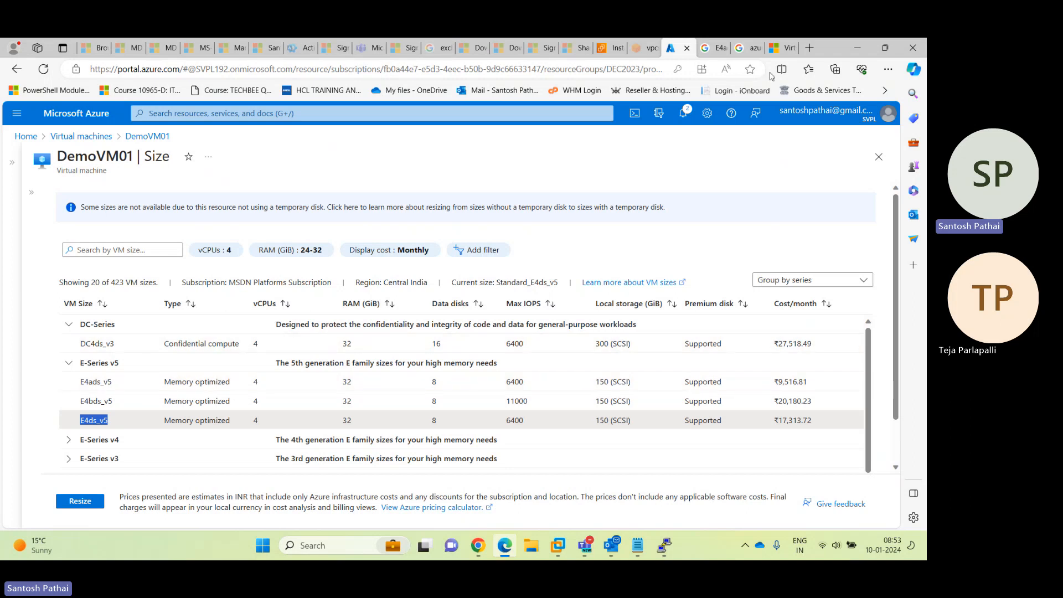
left_click(785, 50)
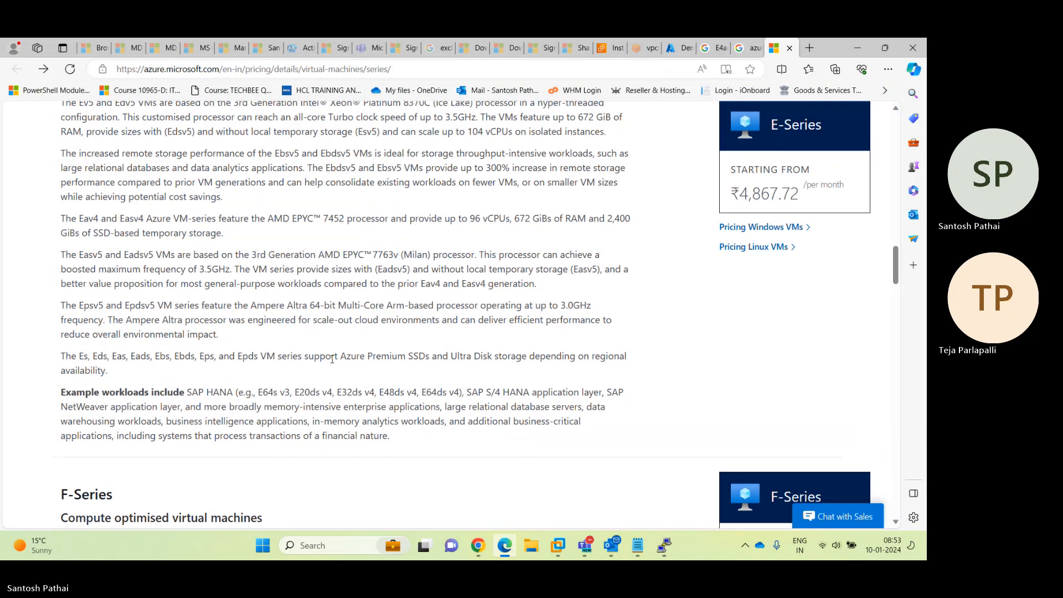
scroll(333, 363, "down", 2)
scroll(333, 364, "up", 3)
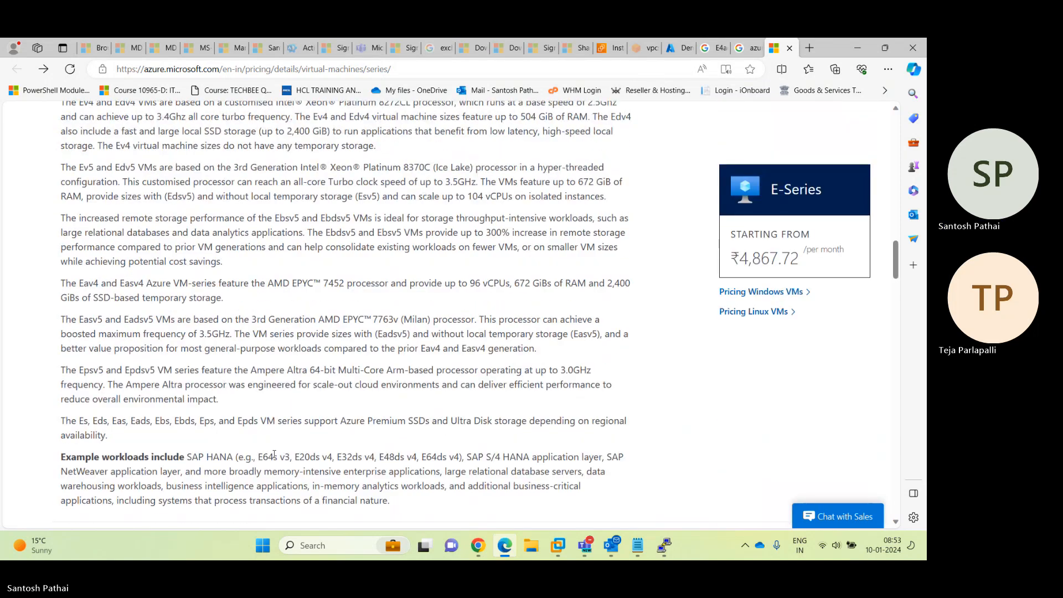
scroll(350, 392, "up", 2)
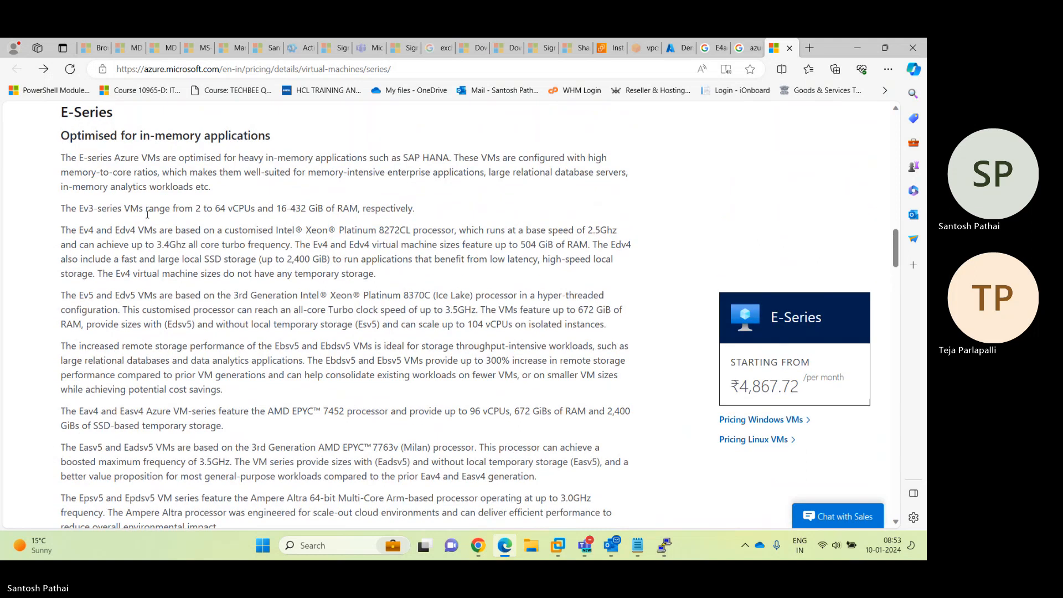
scroll(205, 277, "down", 1)
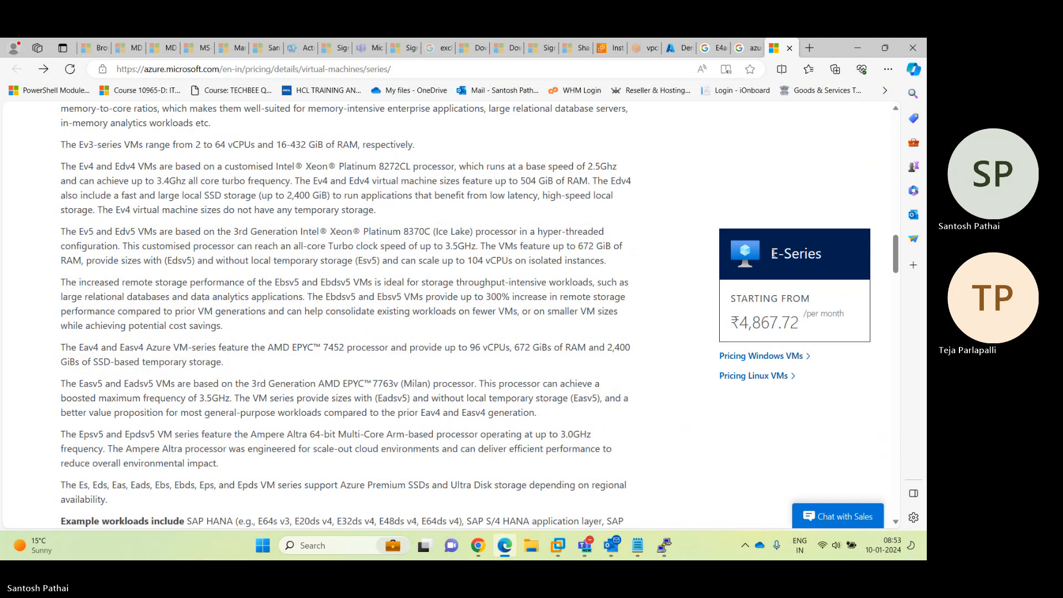
scroll(433, 260, "up", 3)
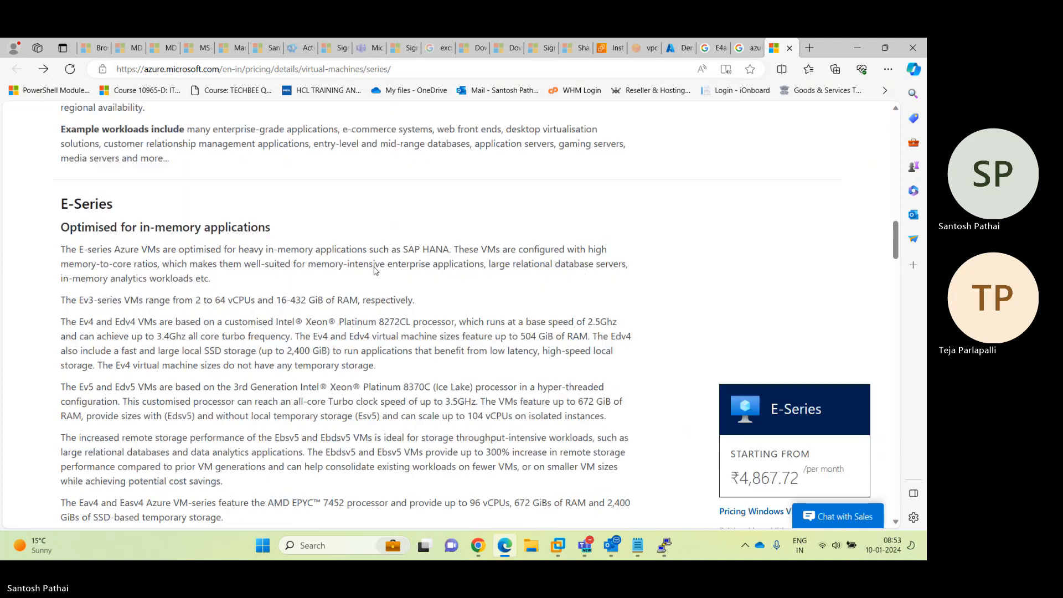
scroll(286, 383, "down", 5)
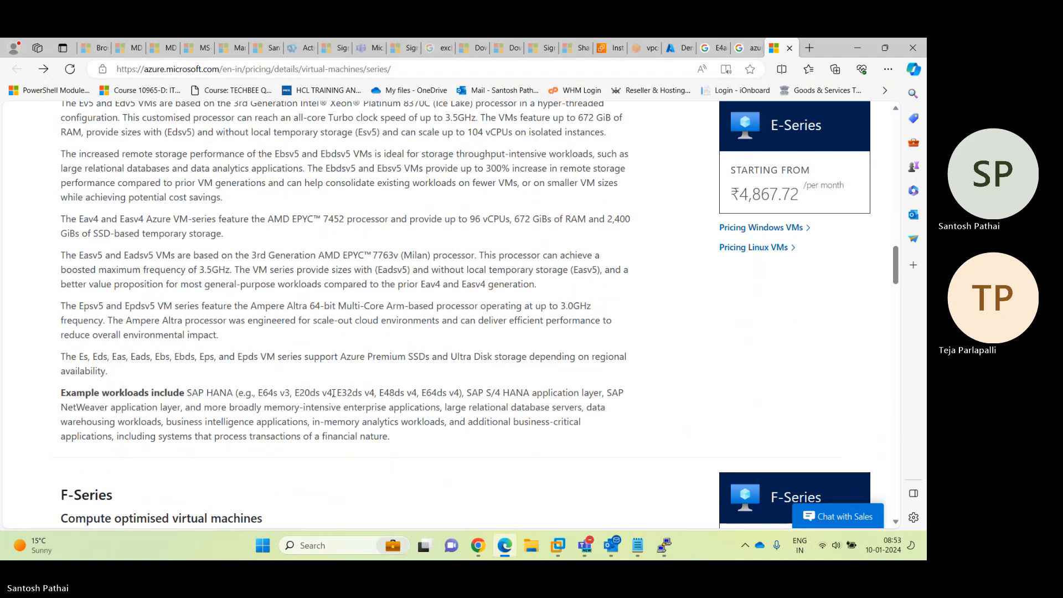
Highlight E-Series details: Eads, Eds, Eav4, Easv4 AMD EPYC, 96 vCPU/672 GiB, Easv5/Eadsv5
double_click(133, 357)
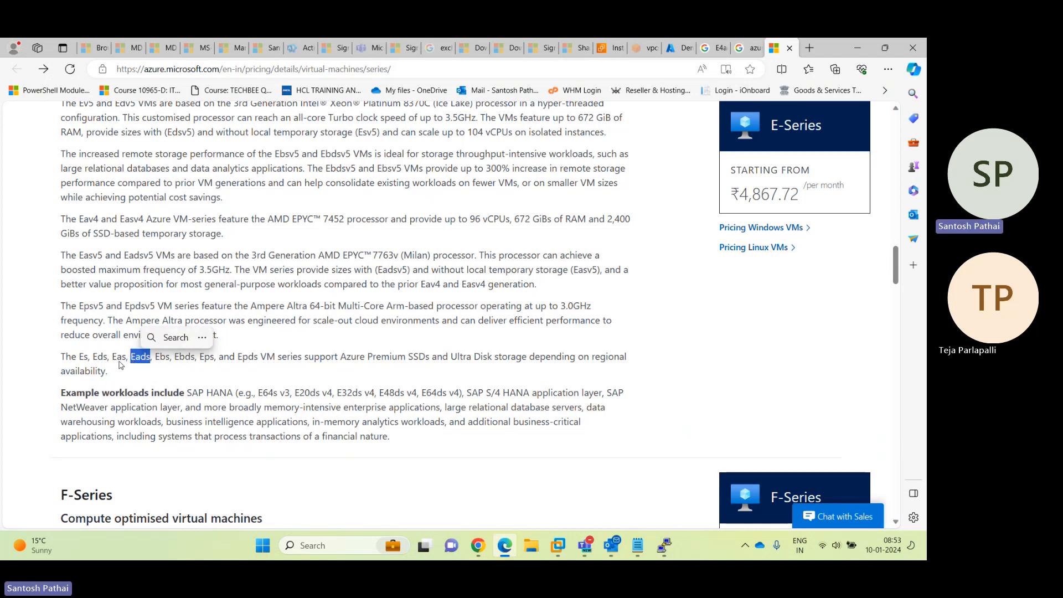
left_click_drag(93, 358, 107, 357)
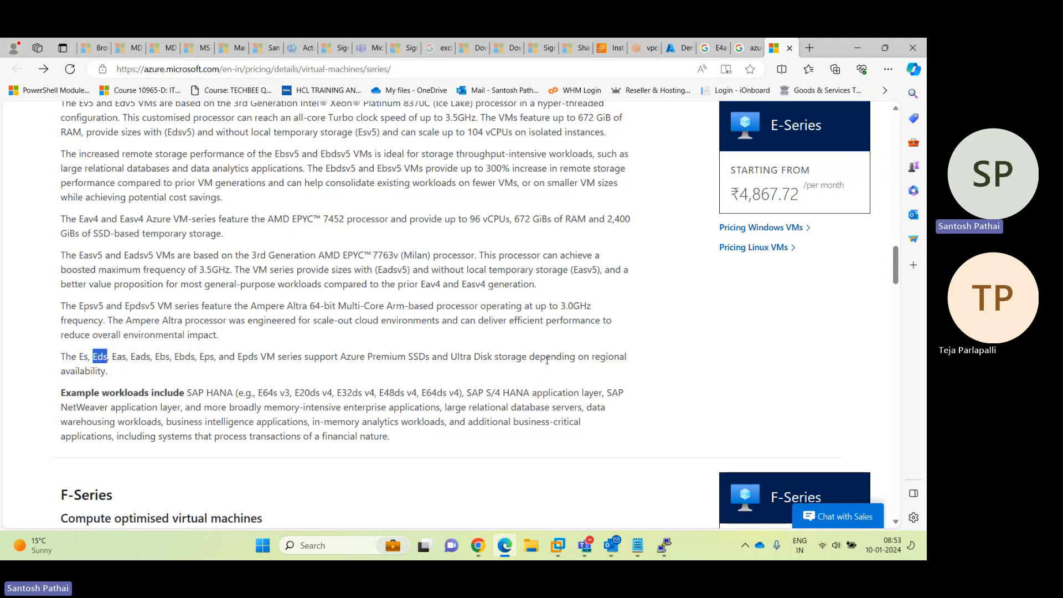
left_click_drag(591, 357, 614, 357)
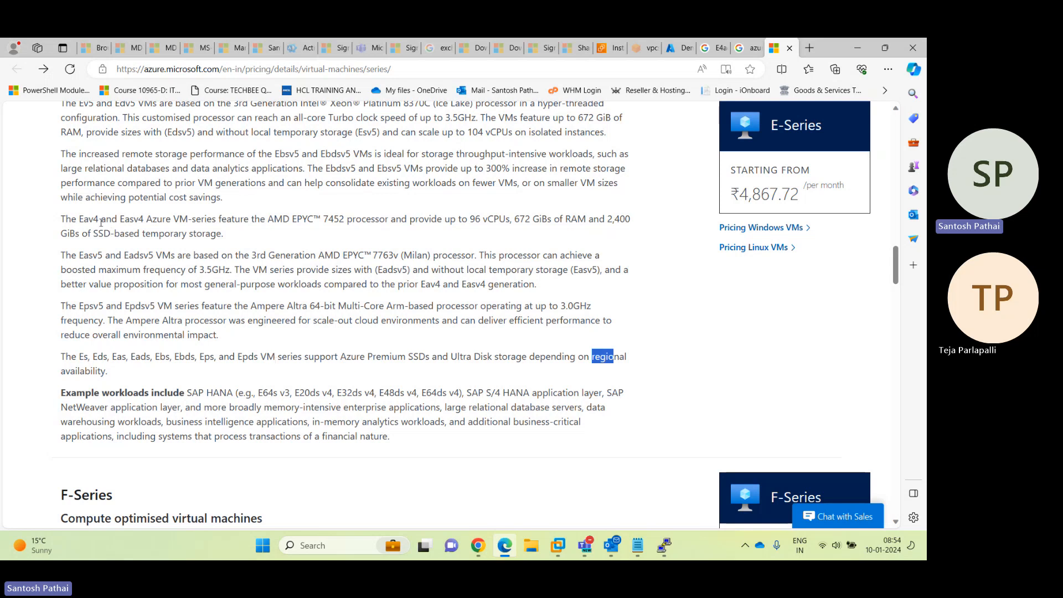
left_click_drag(79, 220, 144, 220)
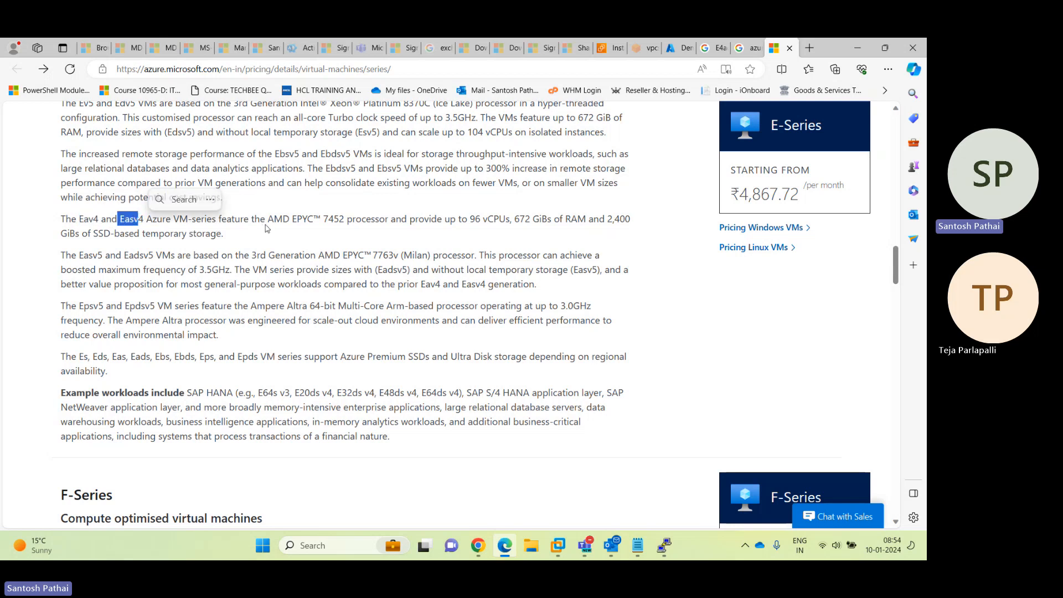
left_click_drag(267, 220, 382, 221)
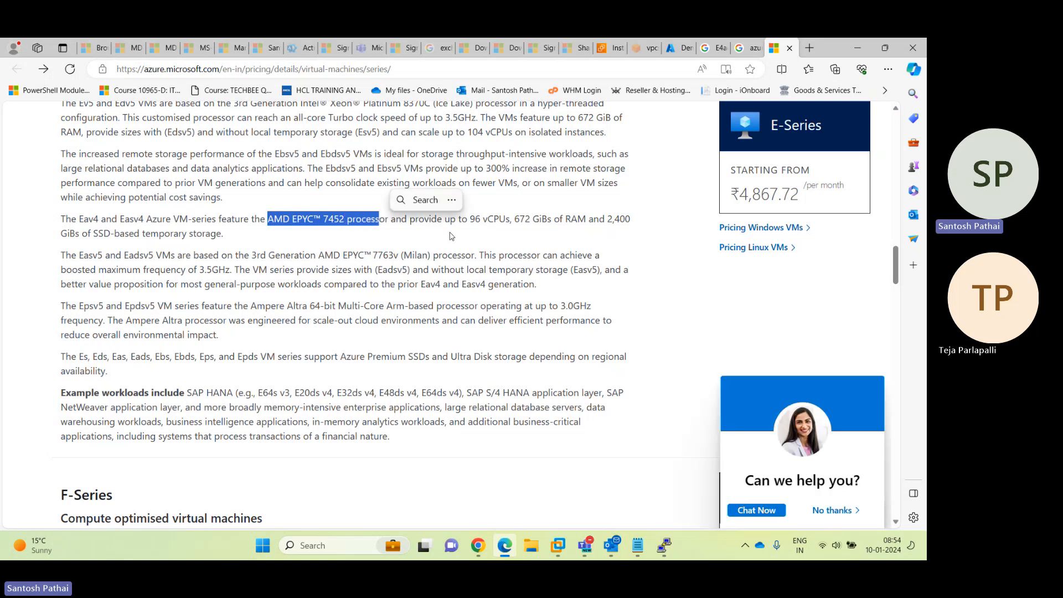
left_click_drag(470, 220, 595, 220)
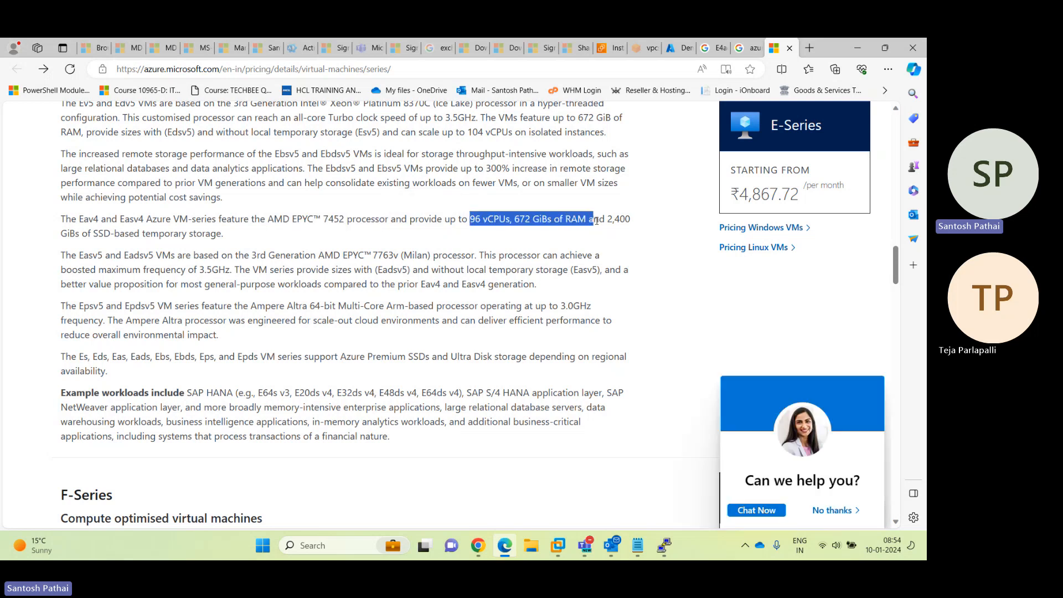
left_click_drag(82, 257, 155, 256)
left_click_drag(250, 258, 312, 257)
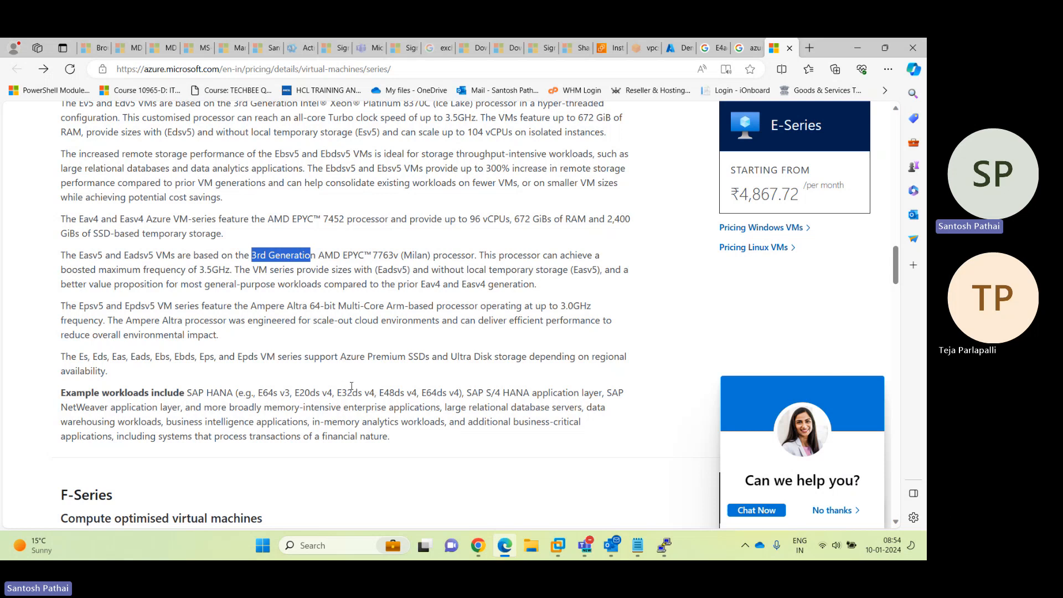
Jump to the series page's pricing section and follow through to Windows VM pricing
scroll(352, 386, "up", 2)
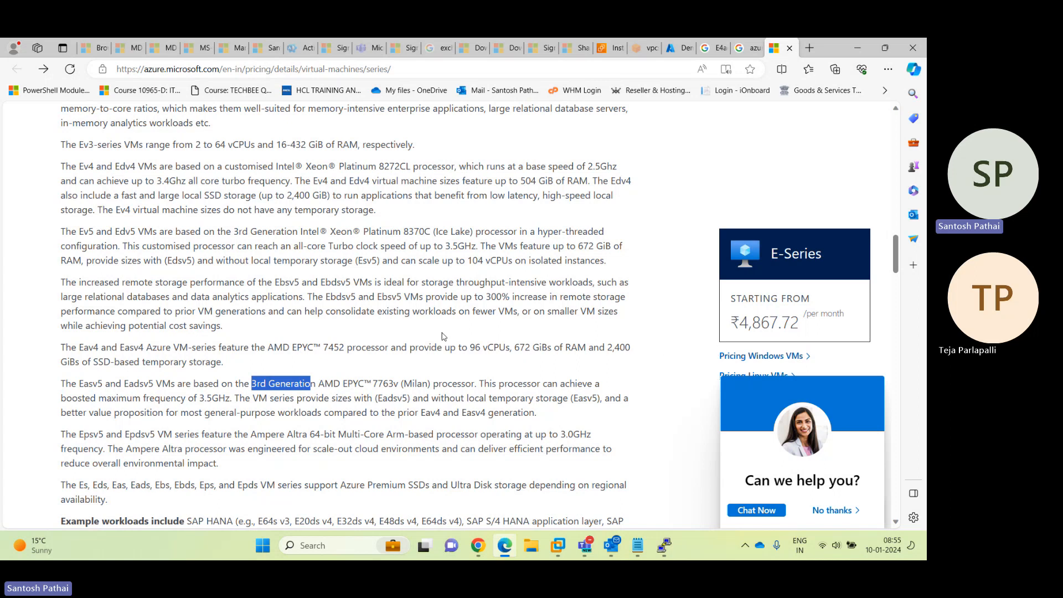
scroll(422, 325, "up", 3)
scroll(421, 318, "up", 15)
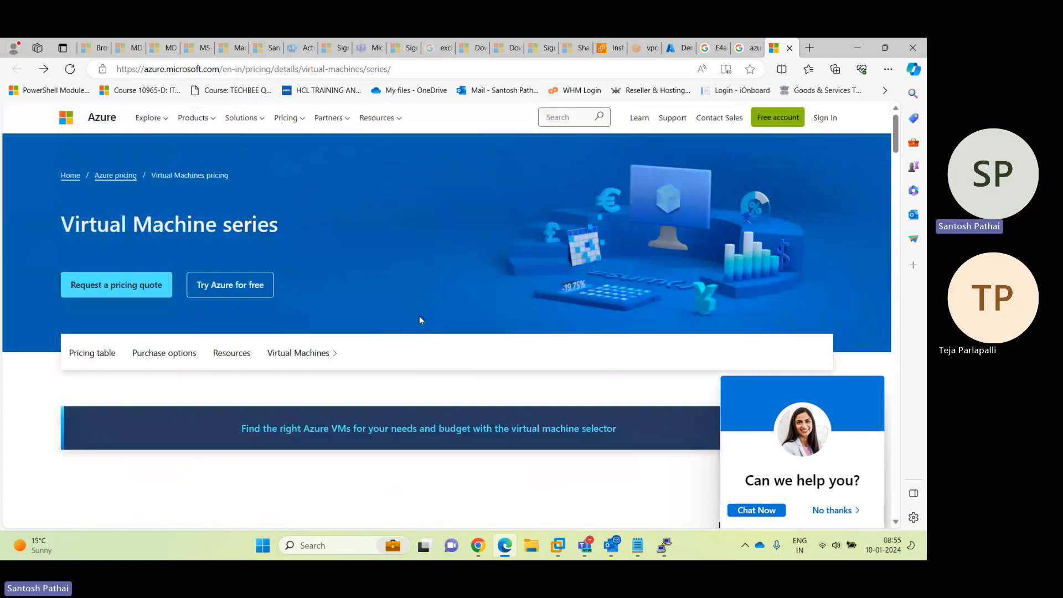
left_click(83, 356)
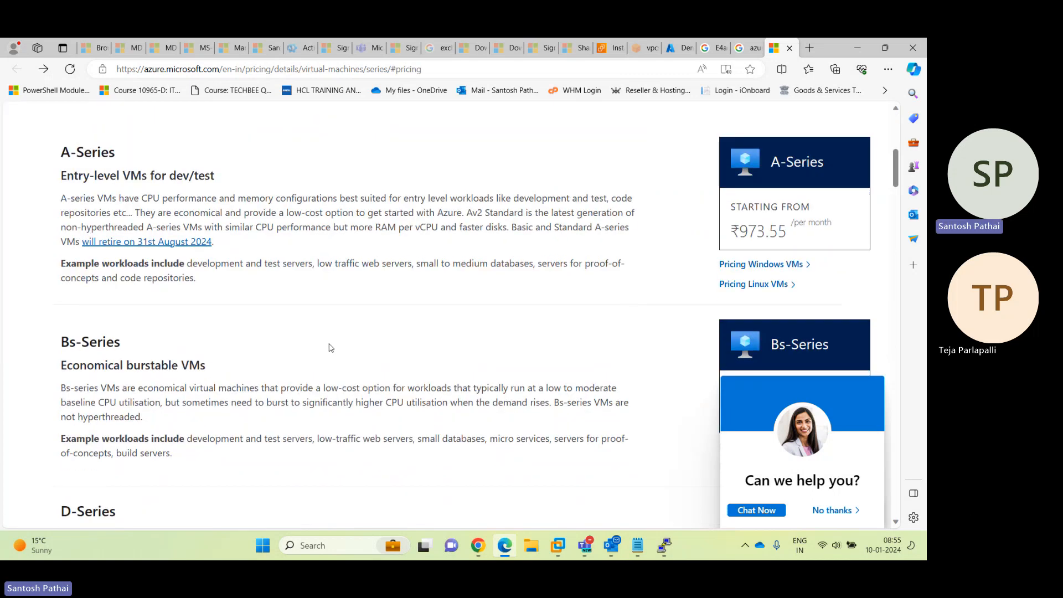
scroll(447, 339, "down", 15)
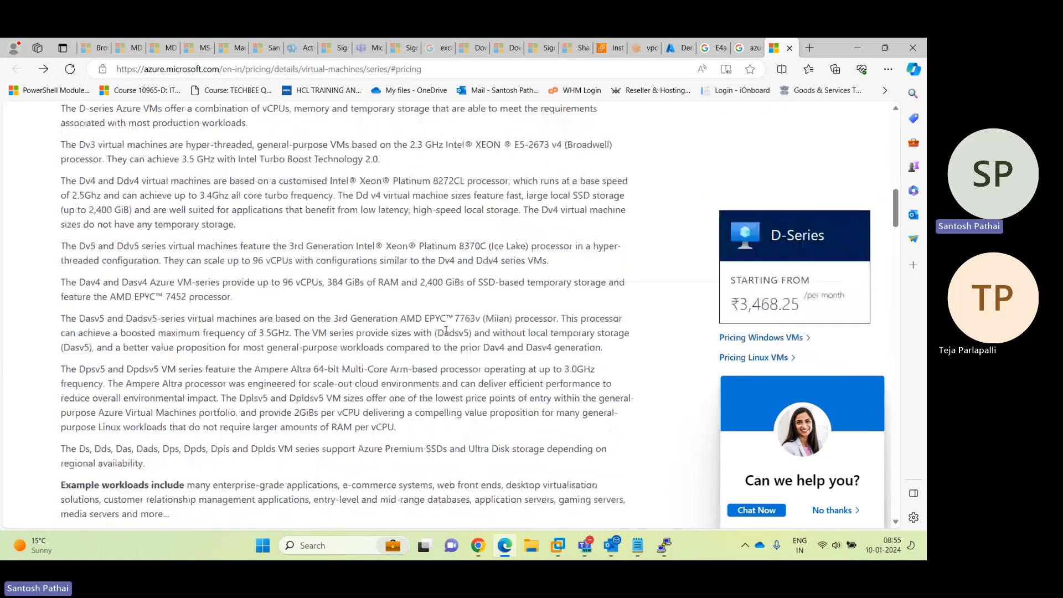
scroll(448, 334, "down", 6)
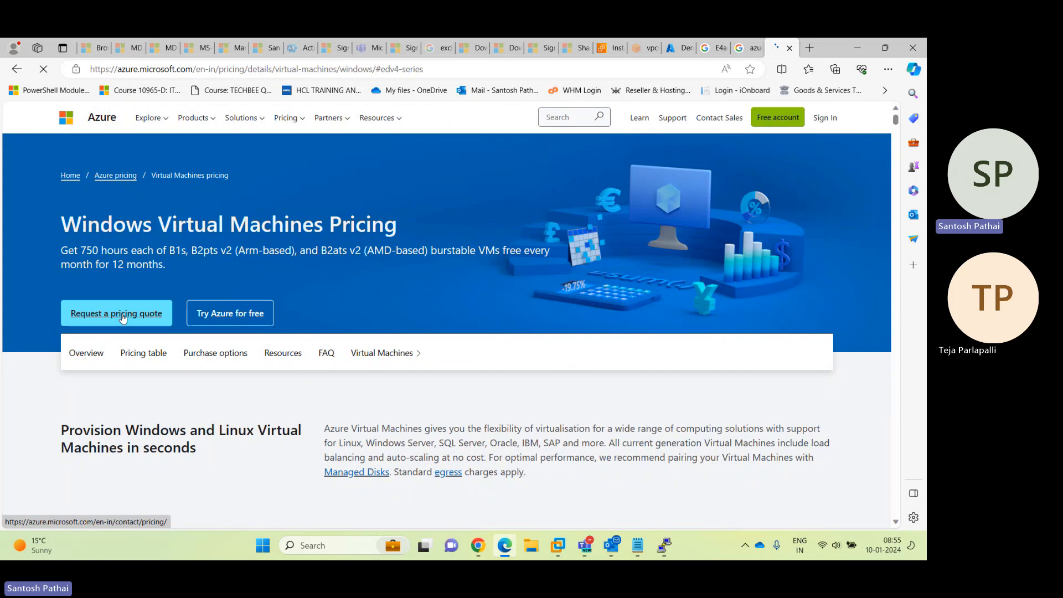
Bring up the Windows VM pricing filters (Windows, East US, US Dollar) and open the VM series list
left_click(143, 353)
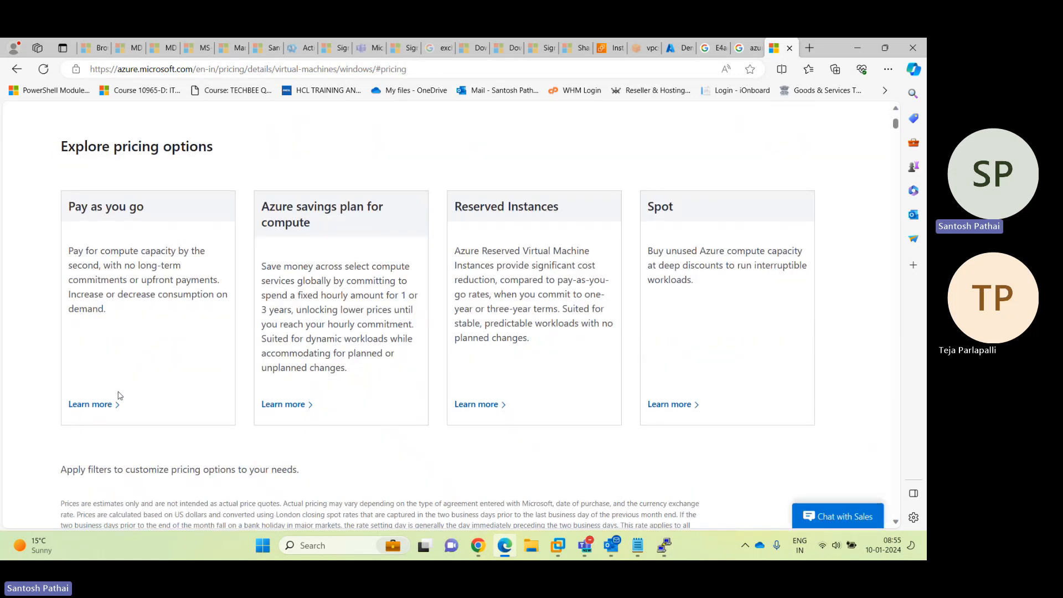
scroll(120, 396, "up", 10)
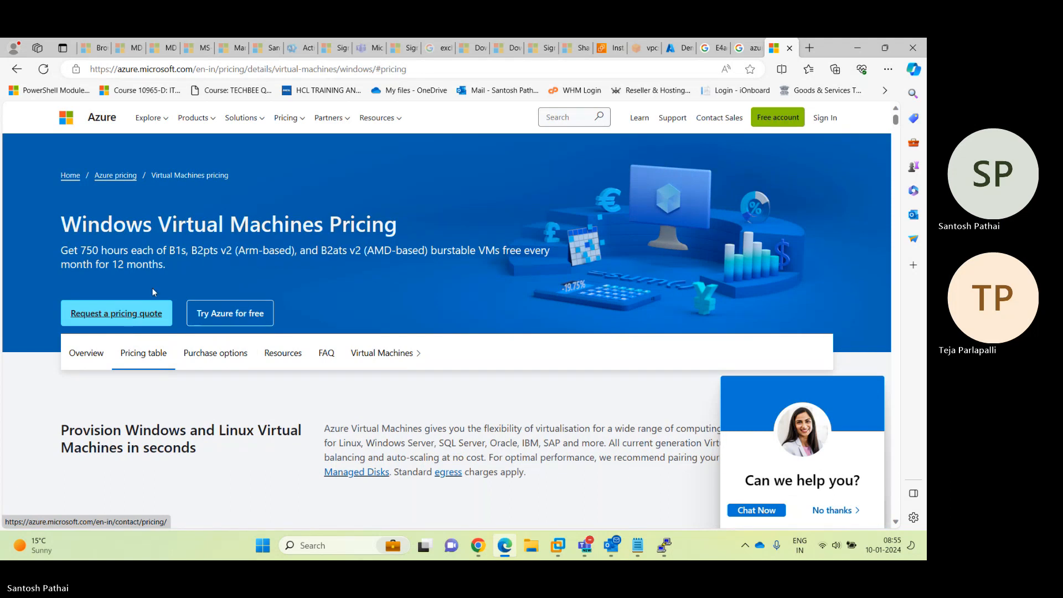
left_click(278, 70)
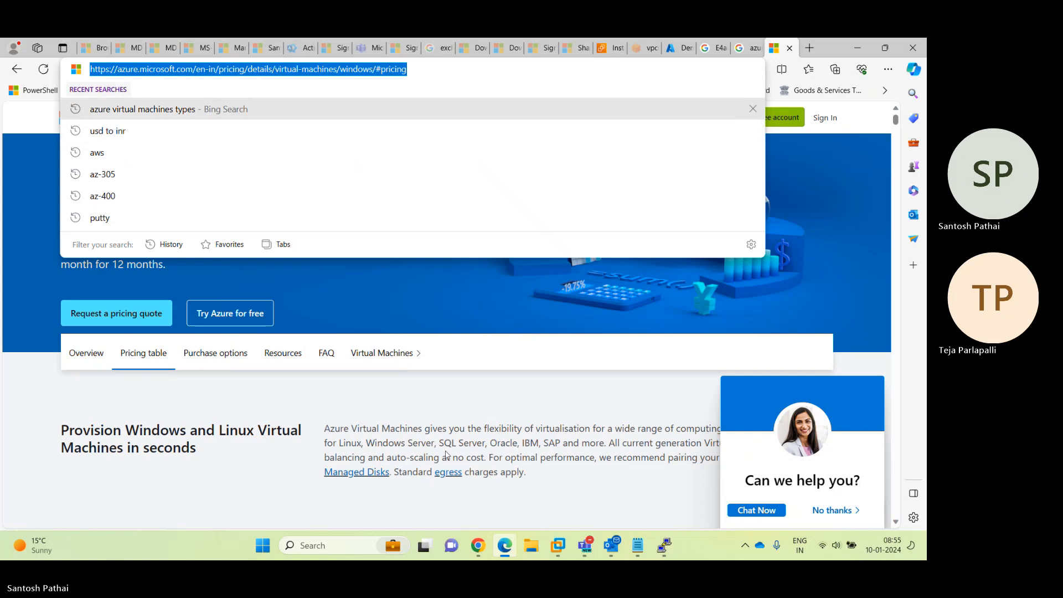
left_click(271, 411)
scroll(272, 412, "down", 1)
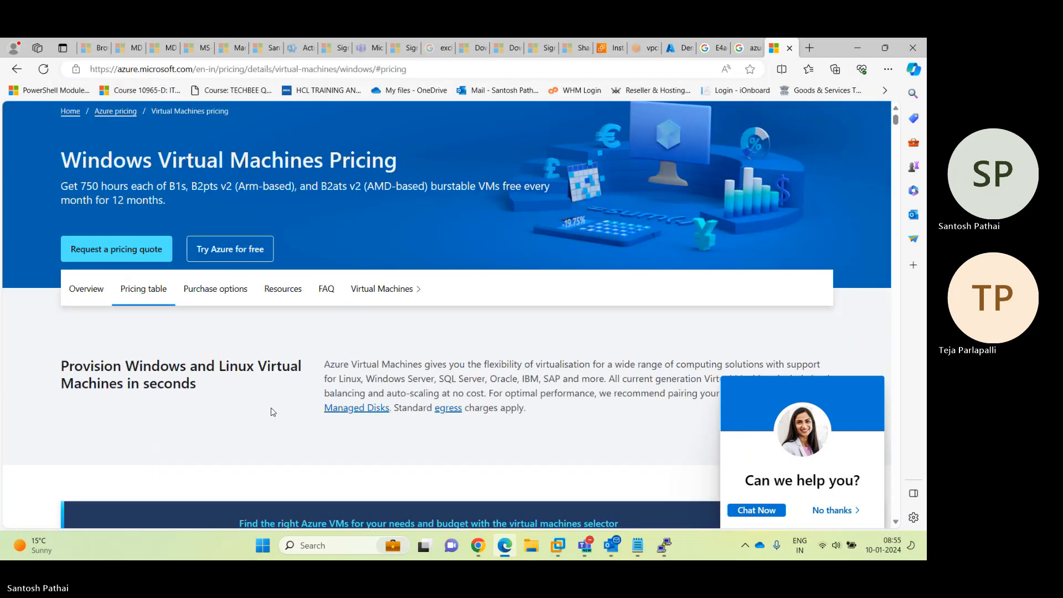
scroll(272, 412, "down", 9)
scroll(169, 358, "down", 2)
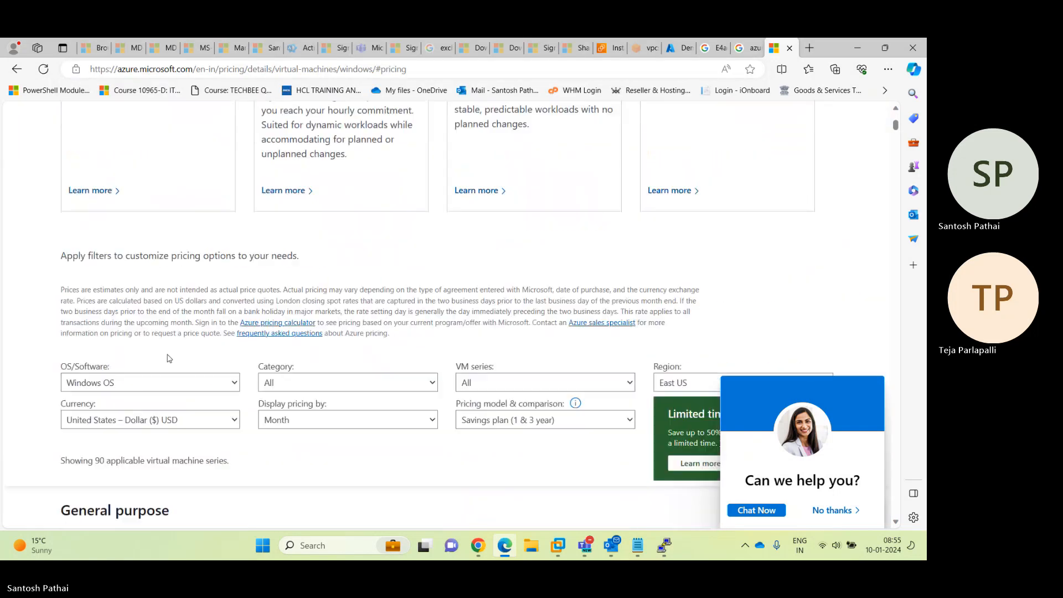
scroll(169, 358, "down", 2)
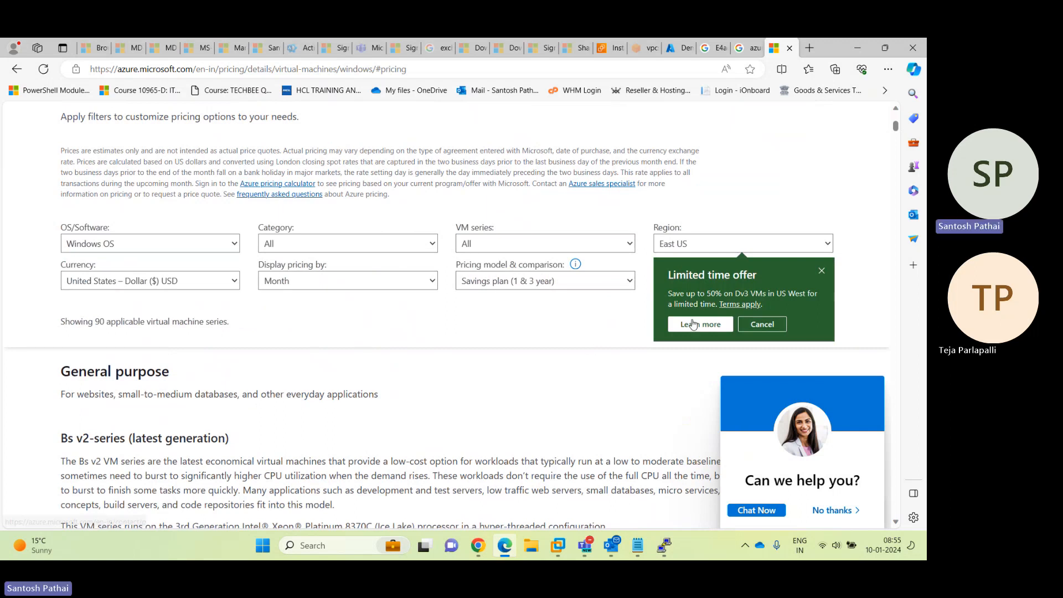
scroll(138, 276, "up", 2)
scroll(142, 364, "down", 1)
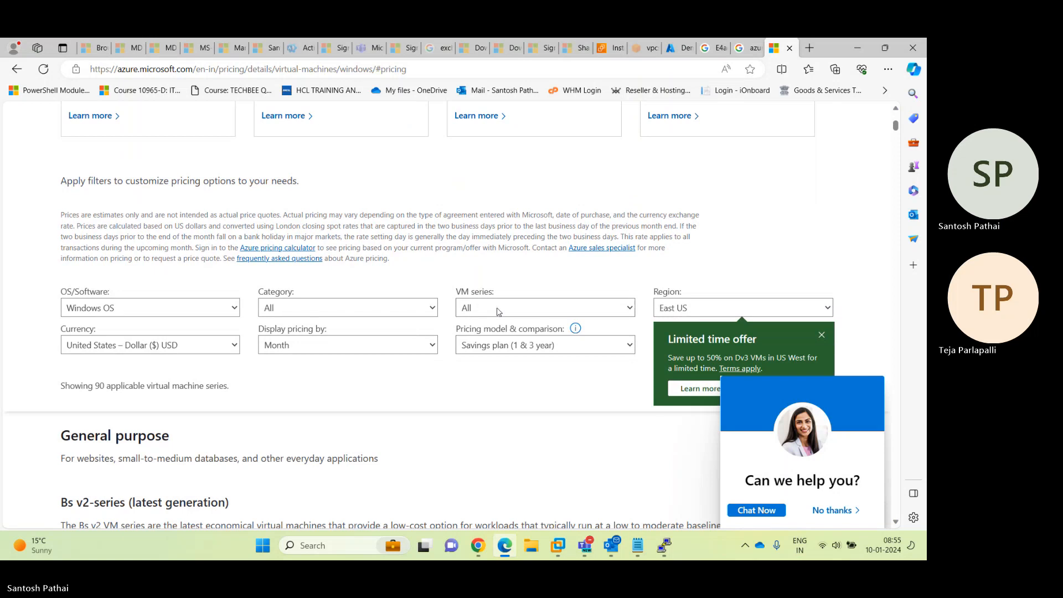
left_click(499, 312)
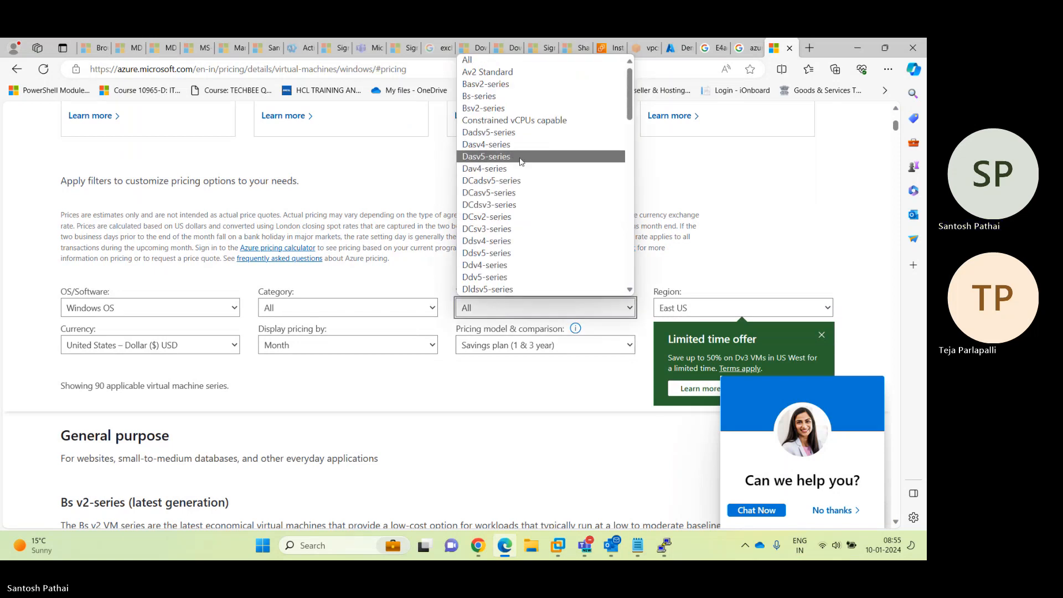
scroll(521, 161, "down", 9)
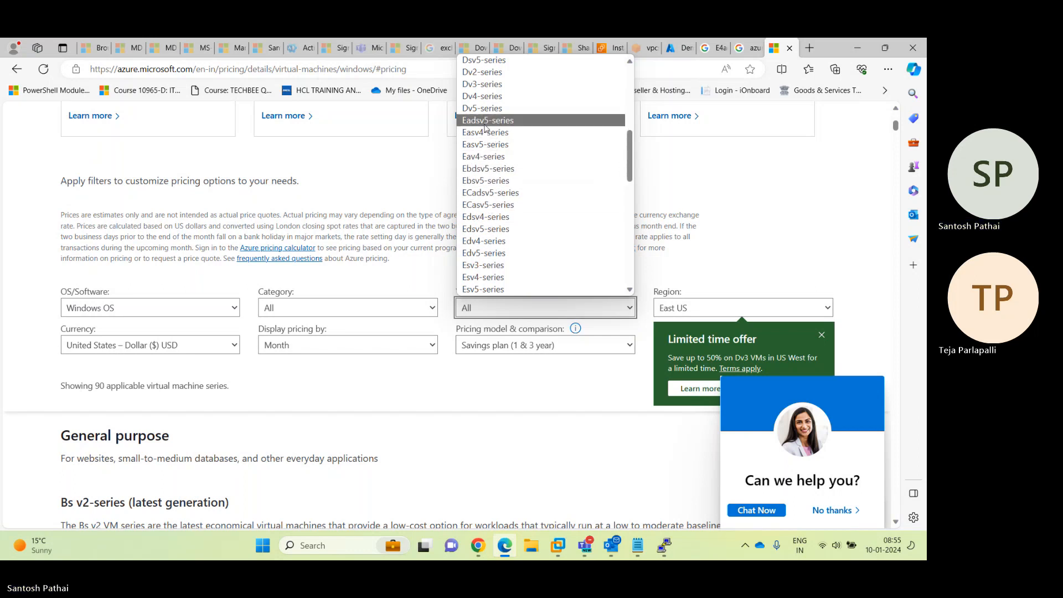
Choose the Eadsv5-series and dismiss the limited time offer pop-up
left_click(485, 123)
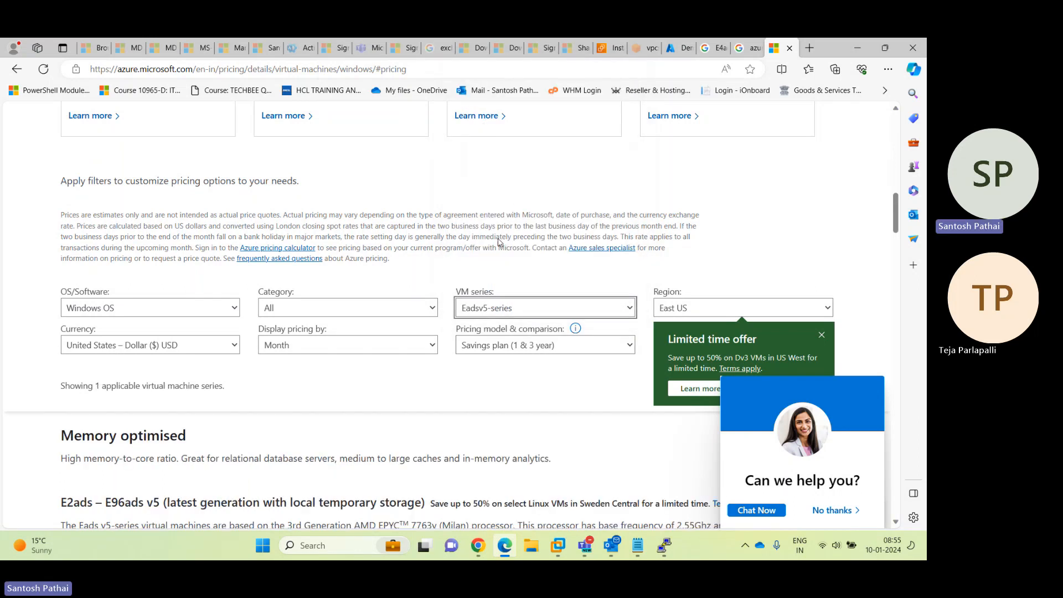
scroll(763, 304, "down", 2)
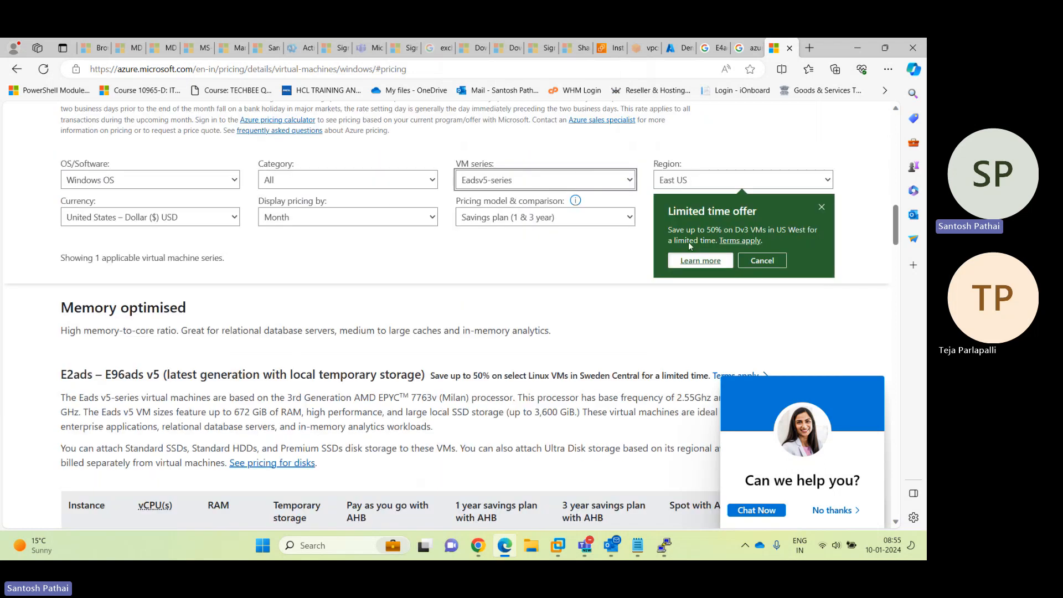
left_click(822, 207)
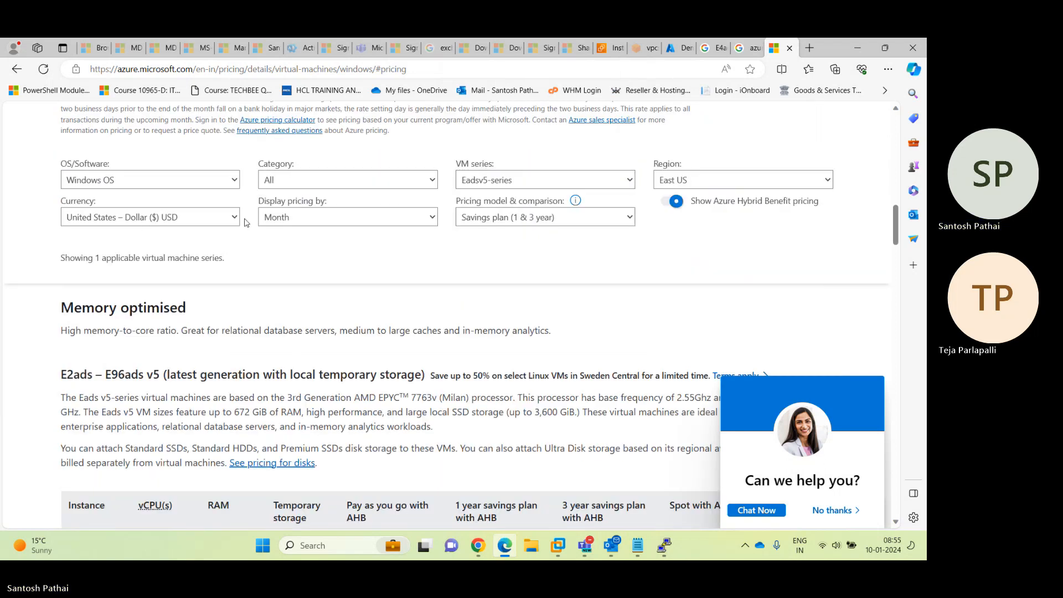
Switch currency to Indian Rupee (INR), close the chat pop-up, and review E4ads v5 at ₹15,941.76/month
left_click(210, 223)
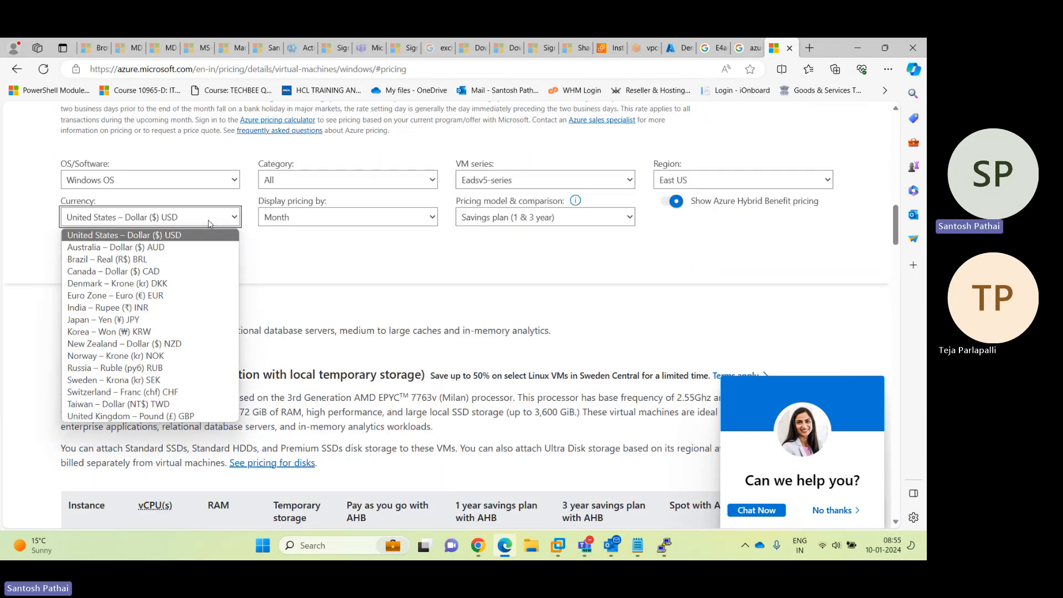
left_click(151, 309)
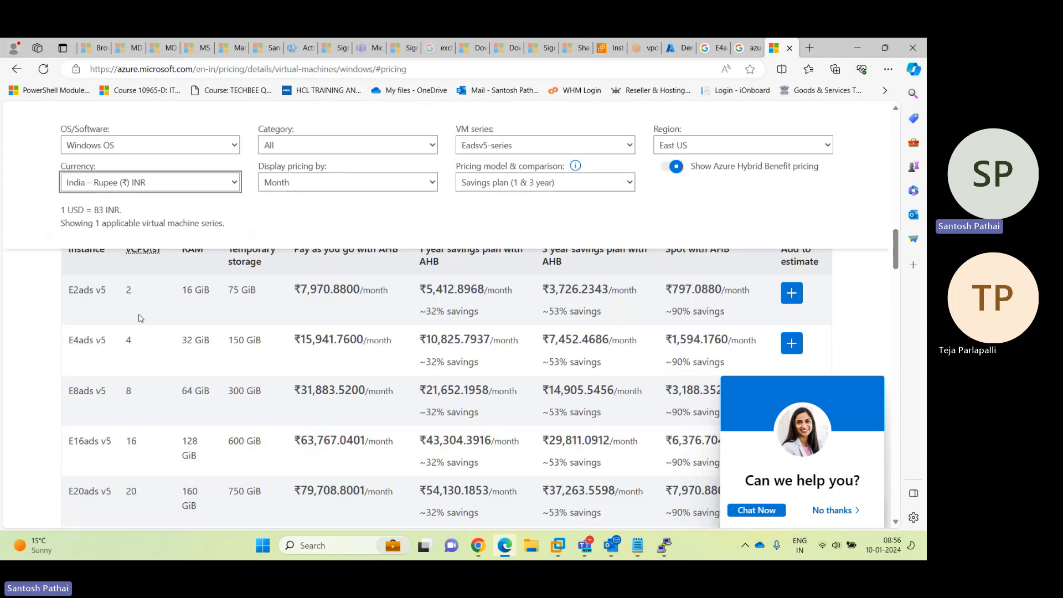
left_click(832, 510)
scroll(833, 363, "up", 2)
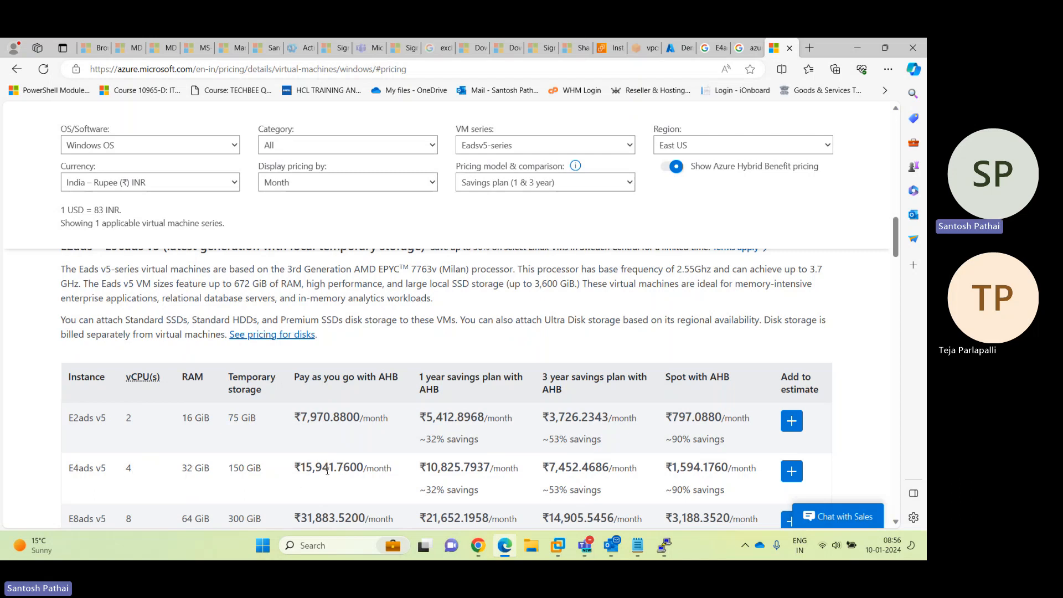
scroll(322, 466, "down", 2)
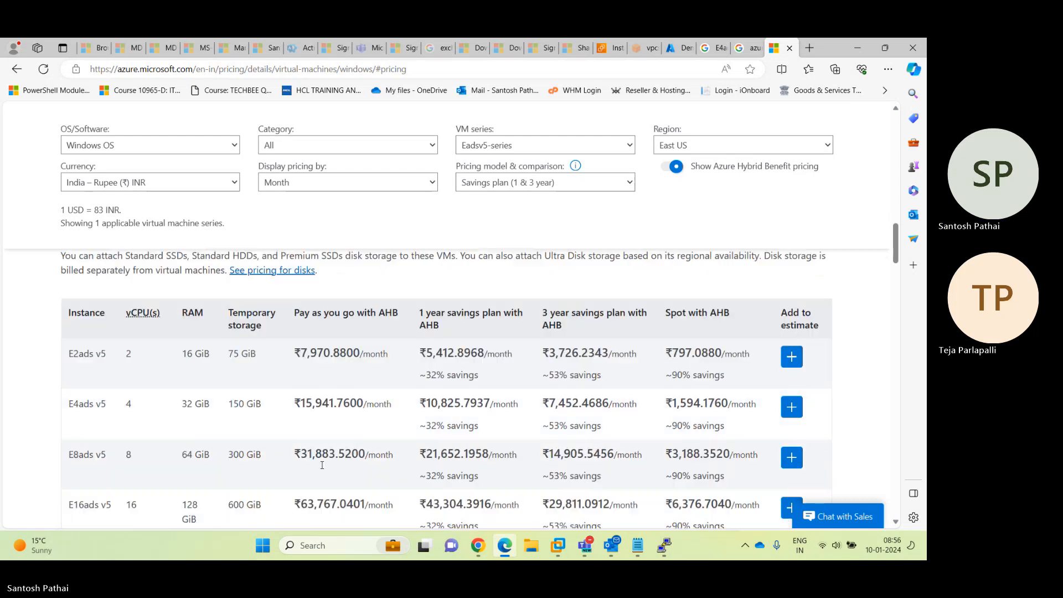
scroll(323, 469, "down", 1)
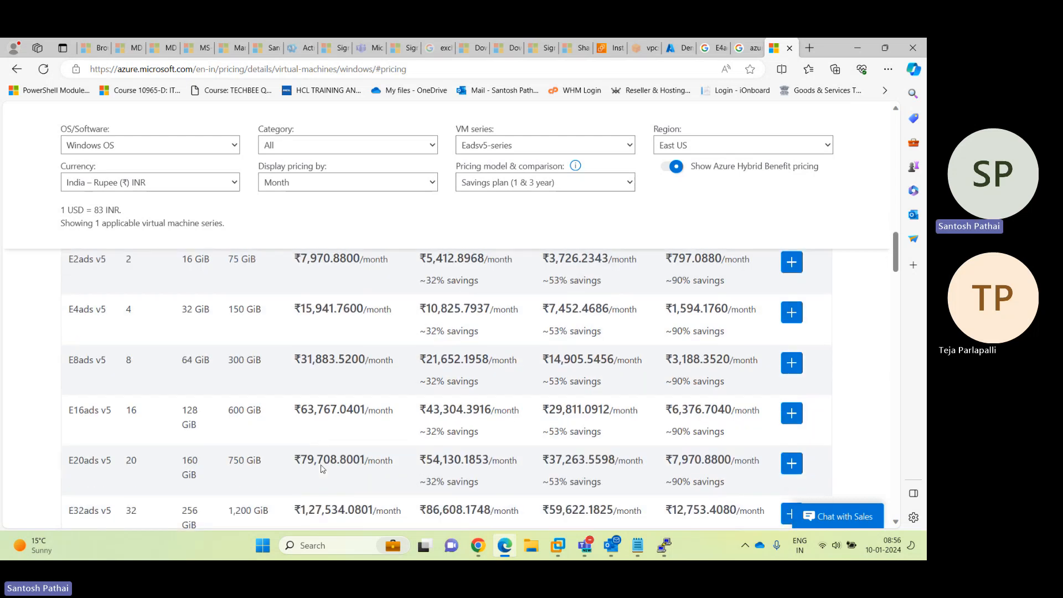
scroll(323, 469, "down", 1)
scroll(320, 469, "up", 2)
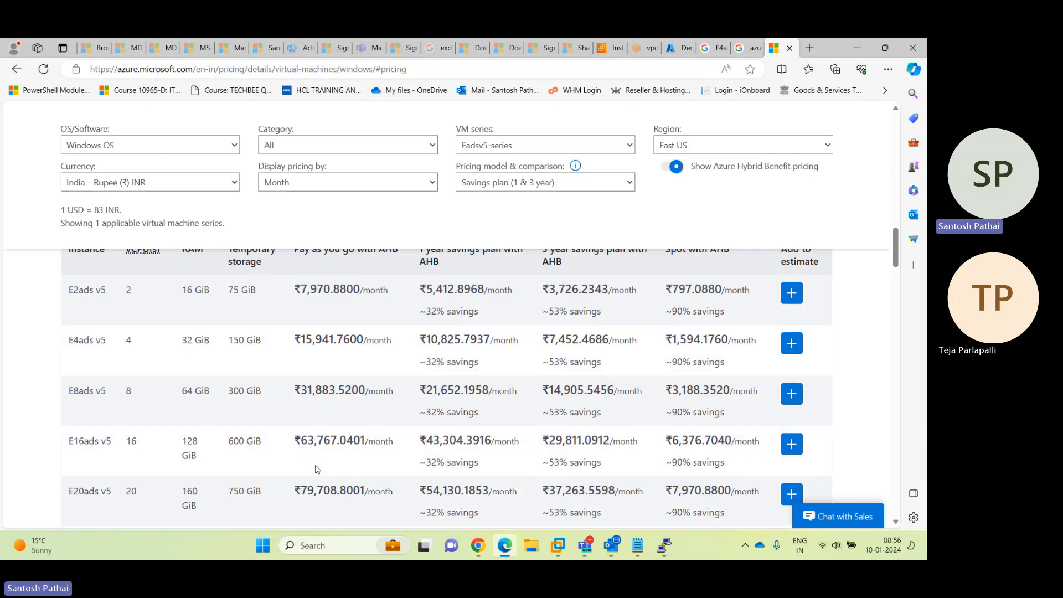
scroll(317, 469, "up", 1)
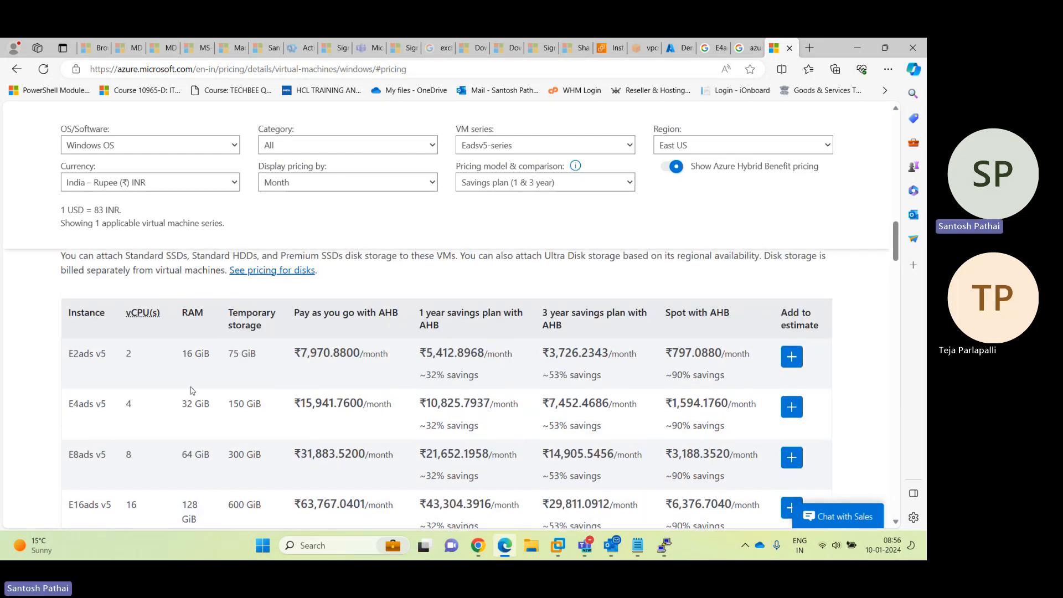
Switch the price table to the Edsv5-series and highlight the E4ds v5 pay-as-you-go price
left_click(512, 146)
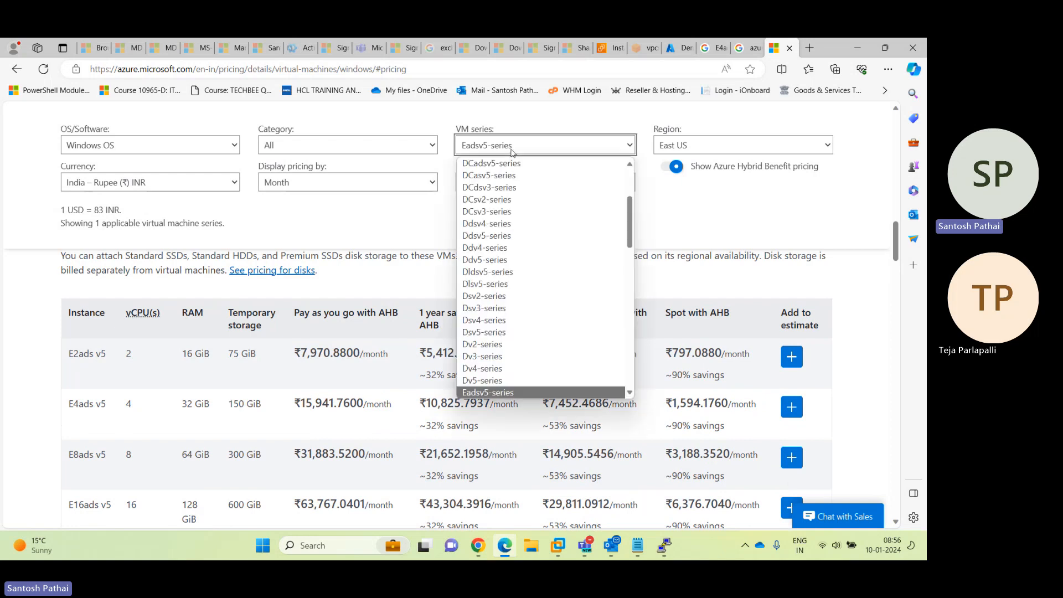
scroll(523, 293, "down", 2)
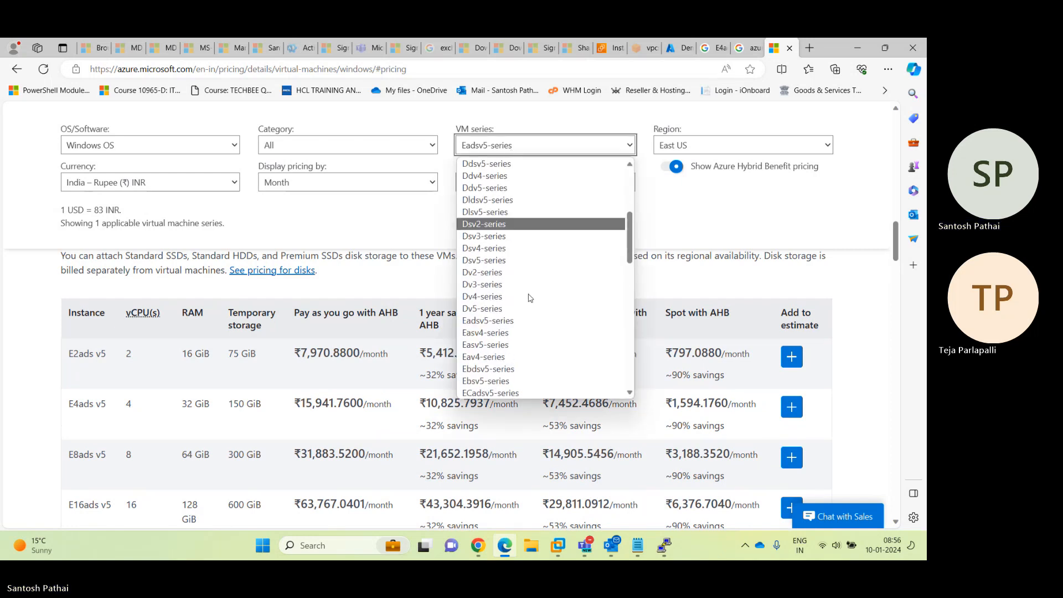
scroll(519, 308, "down", 1)
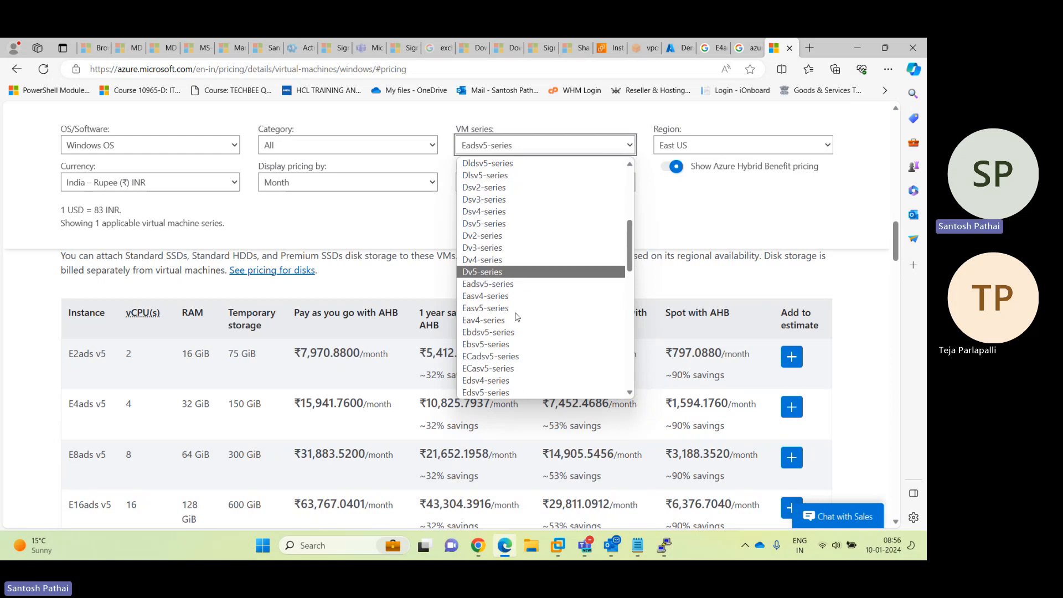
left_click(480, 394)
scroll(284, 384, "down", 1)
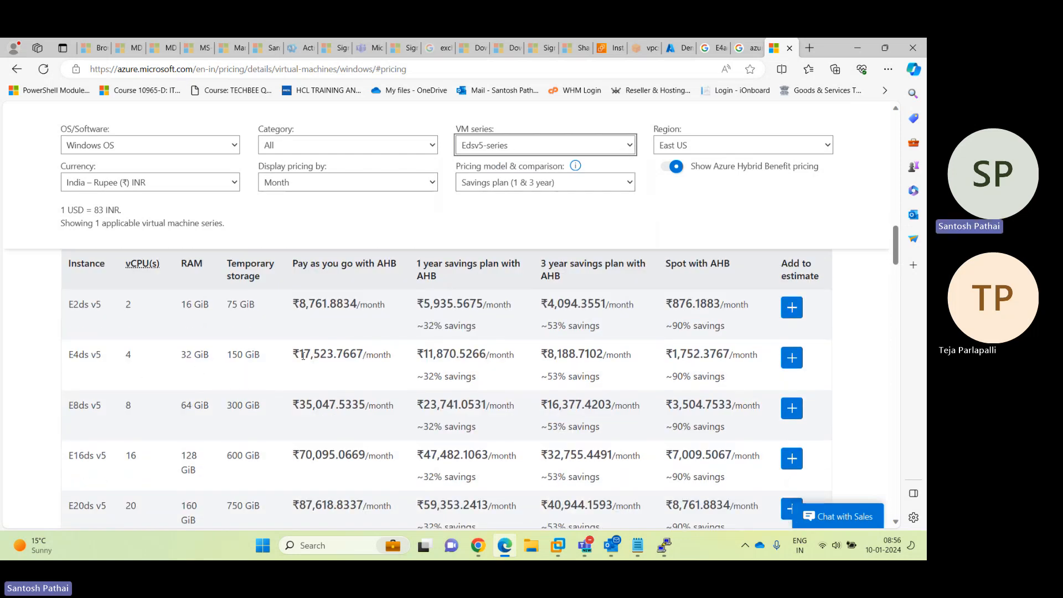
left_click_drag(304, 357, 356, 358)
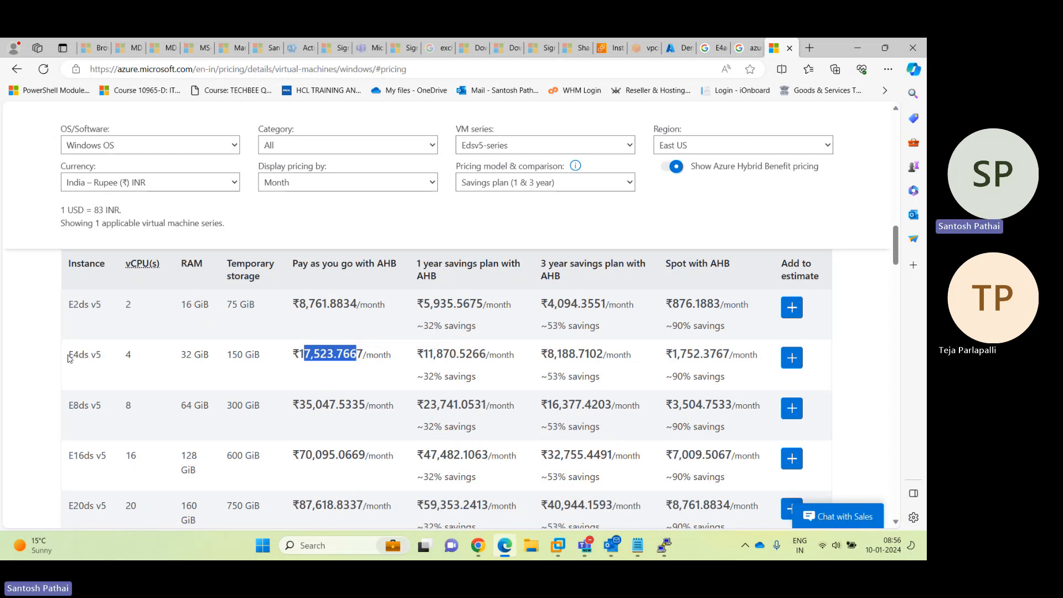
left_click_drag(69, 356, 89, 355)
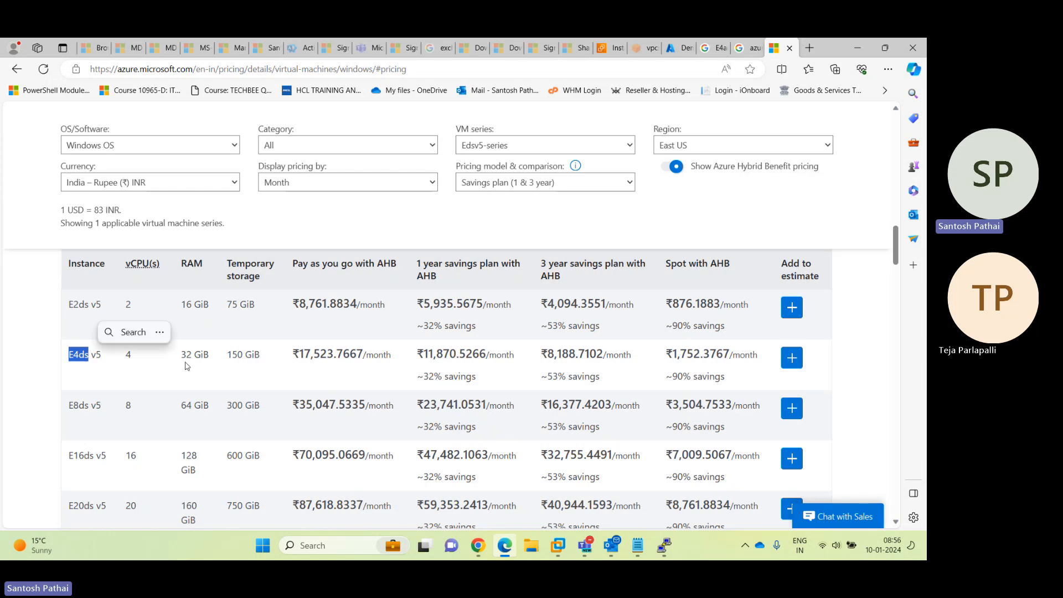
left_click_drag(299, 354, 364, 354)
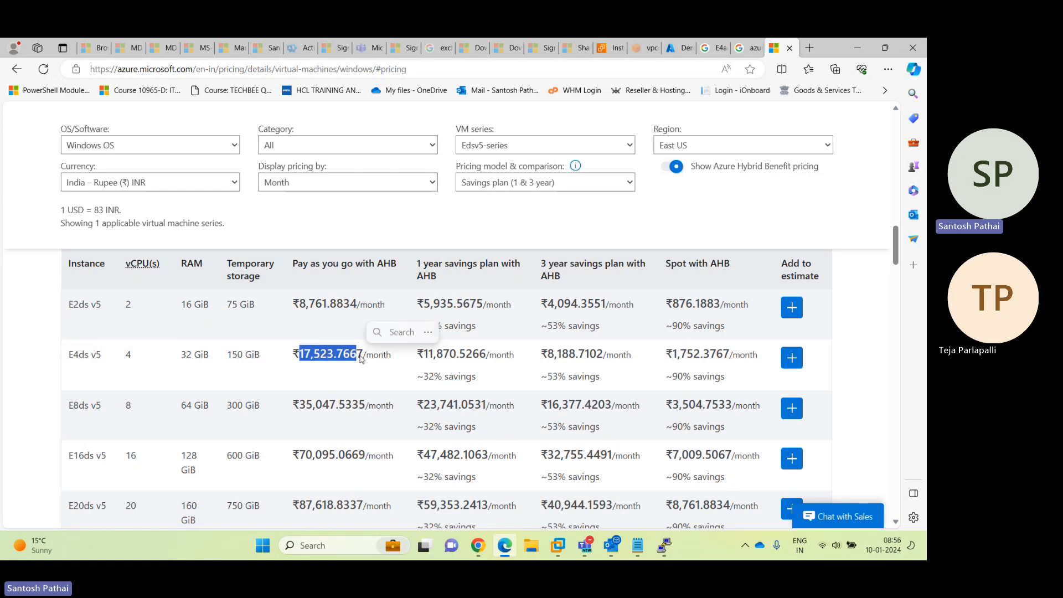
Compare against DemoVM01's size list in the portal, then return to the VM pricing page
left_click(507, 147)
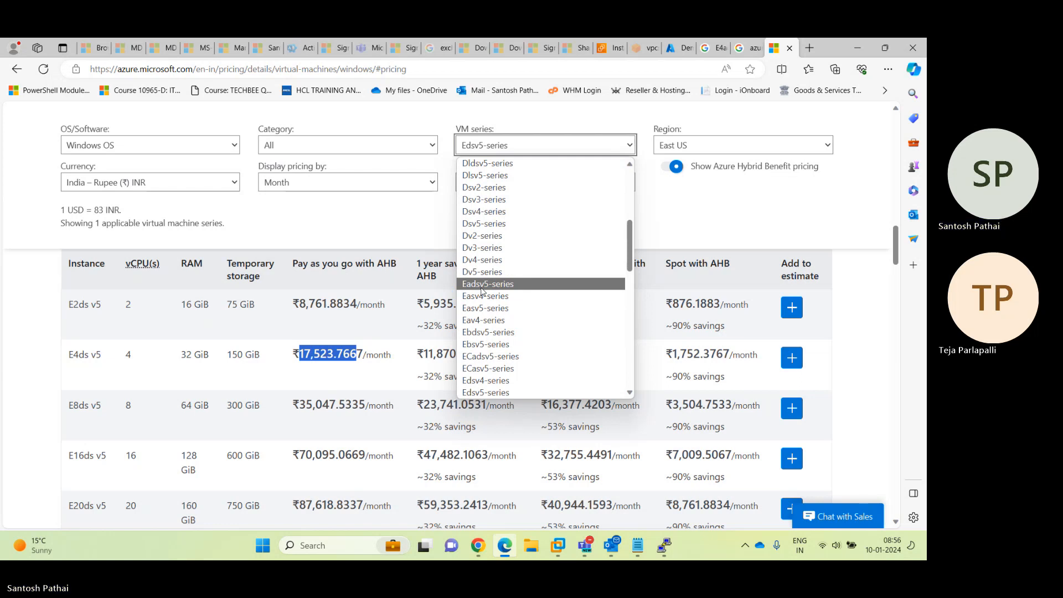
left_click(680, 55)
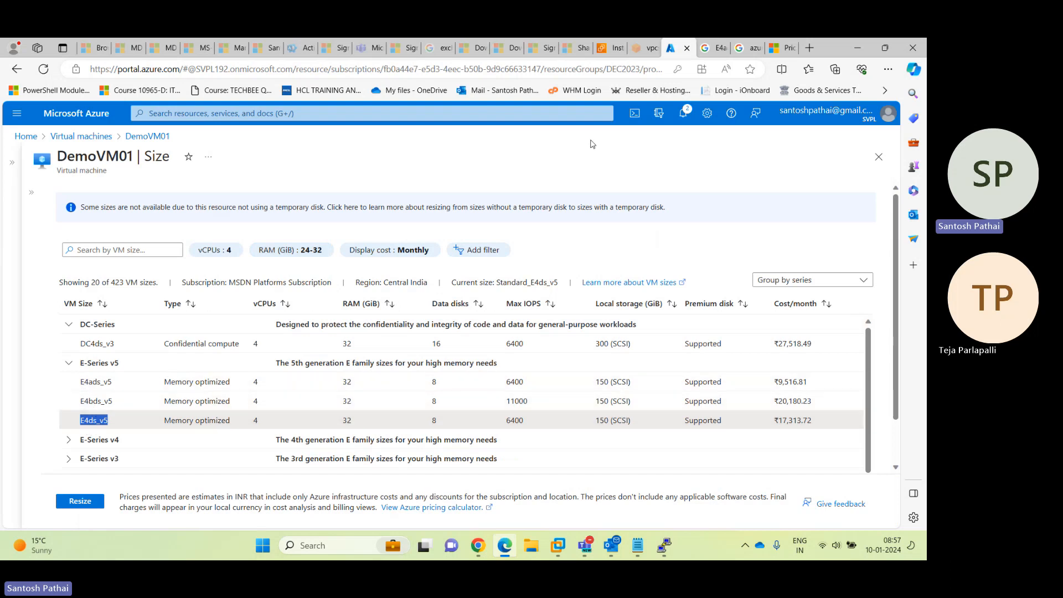
left_click(786, 51)
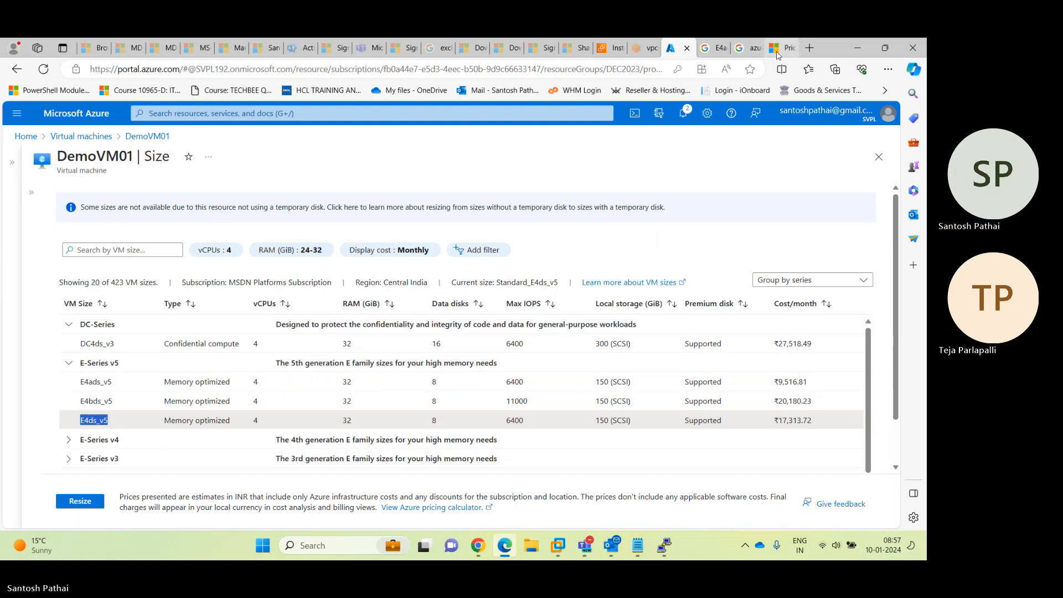
scroll(523, 242, "down", 5)
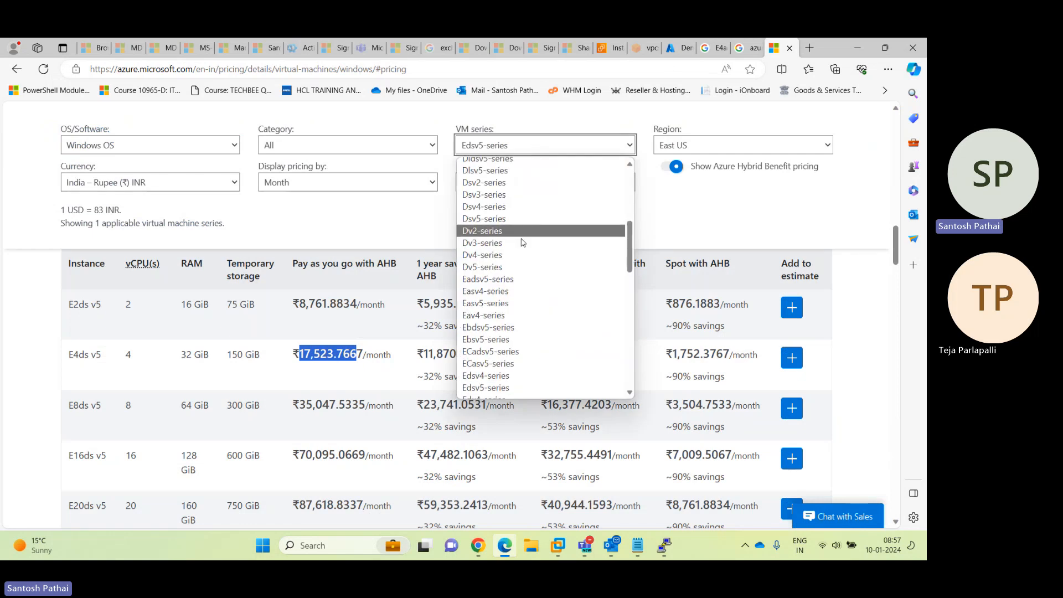
scroll(522, 254, "up", 4)
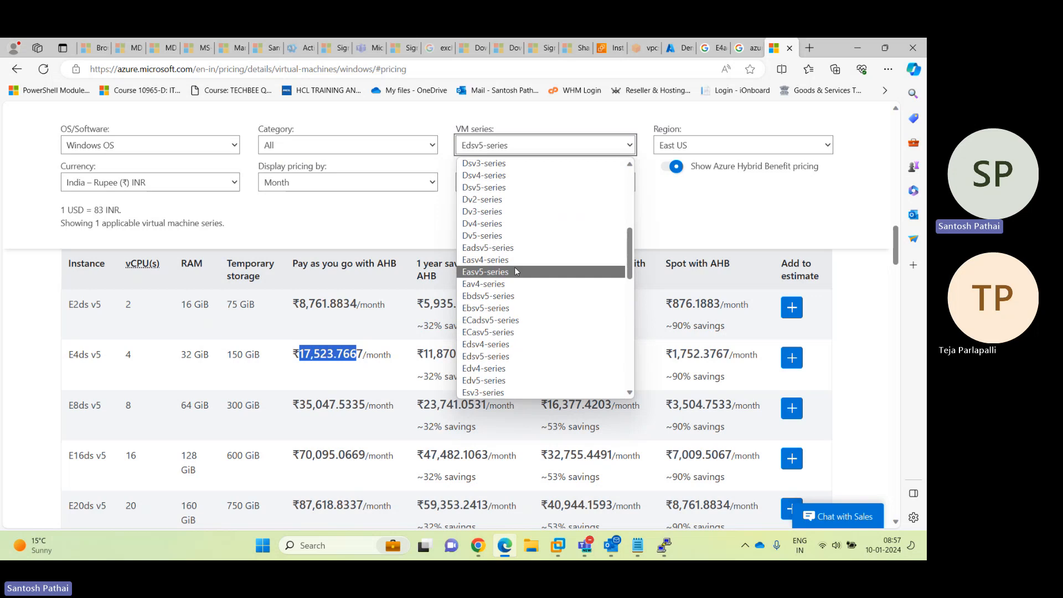
scroll(486, 295, "up", 2)
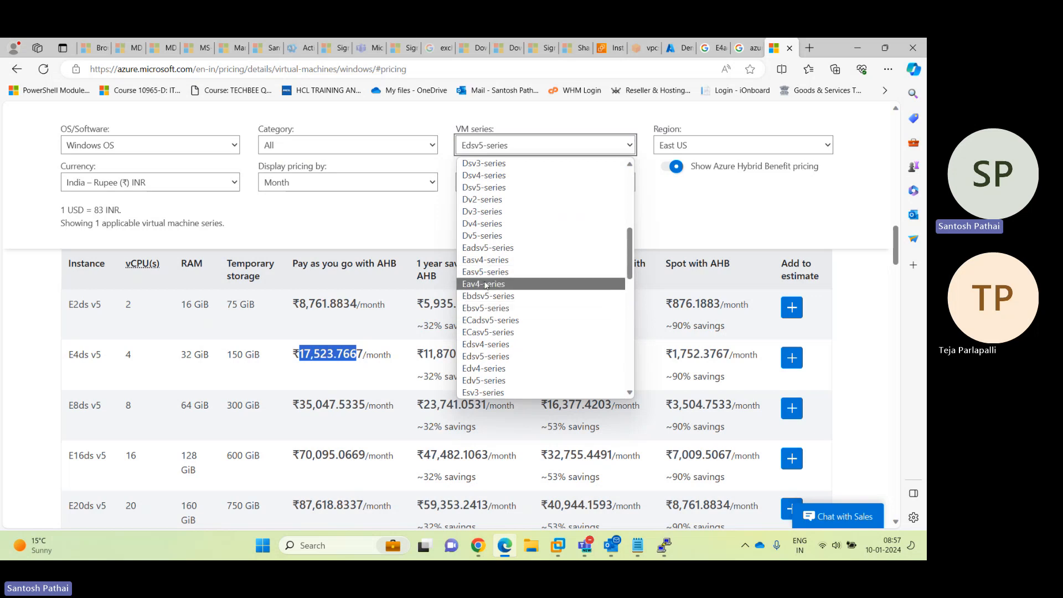
scroll(490, 333, "down", 1)
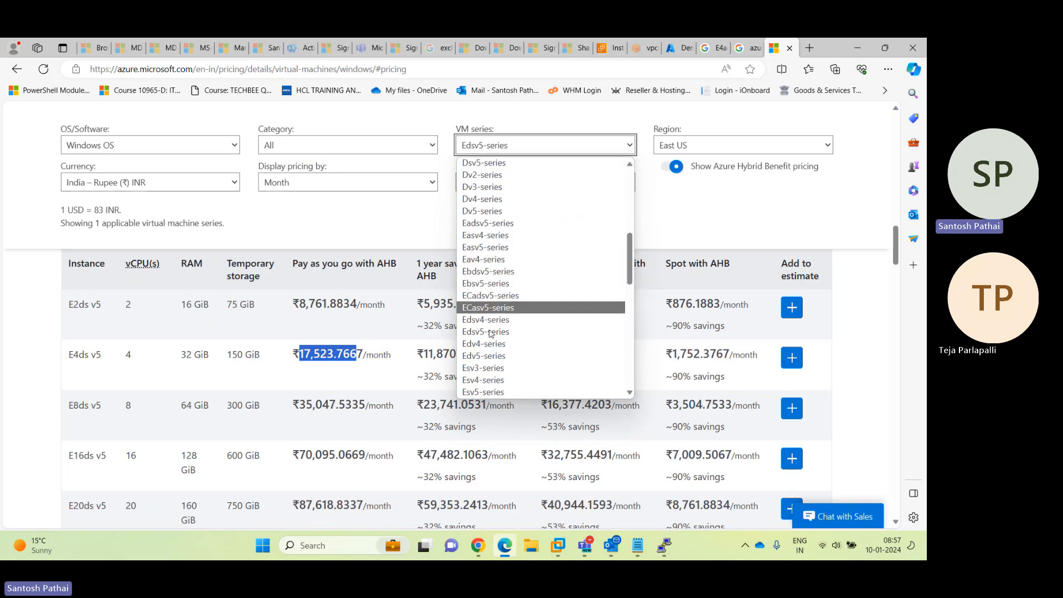
scroll(490, 333, "down", 2)
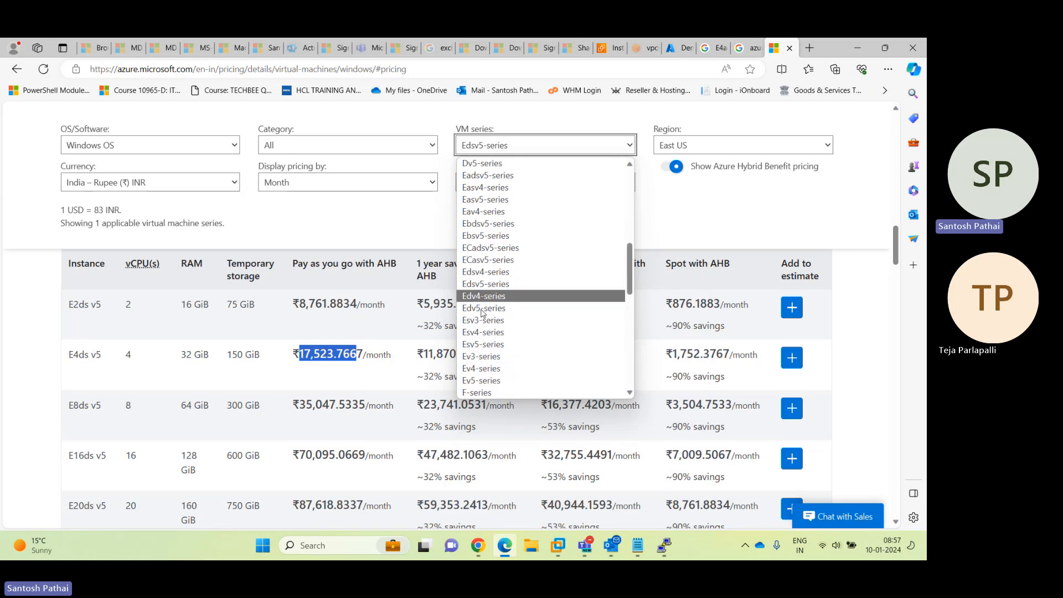
scroll(509, 277, "up", 3)
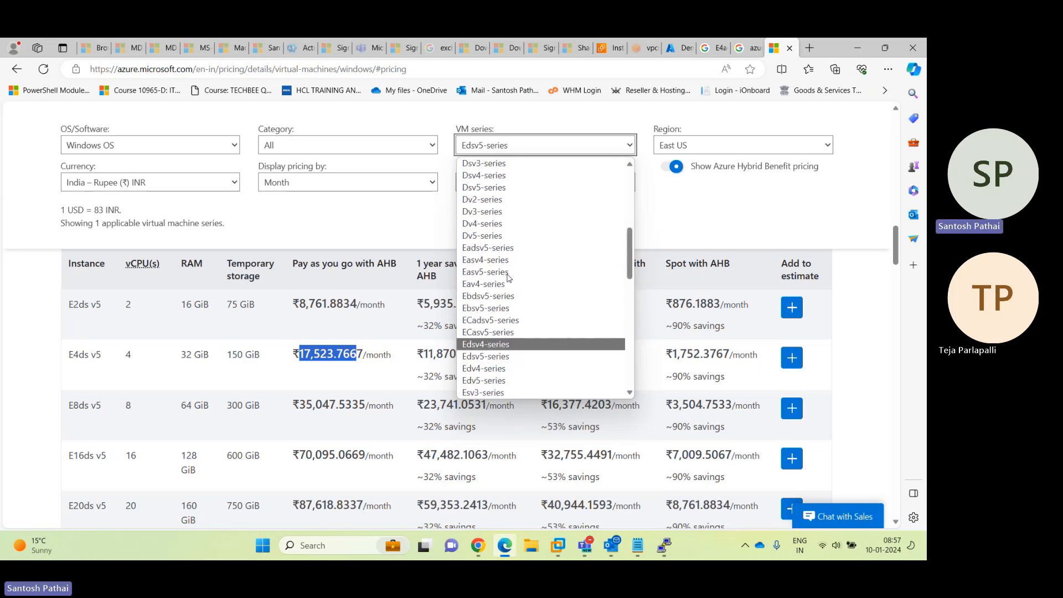
scroll(509, 278, "up", 3)
scroll(509, 278, "down", 4)
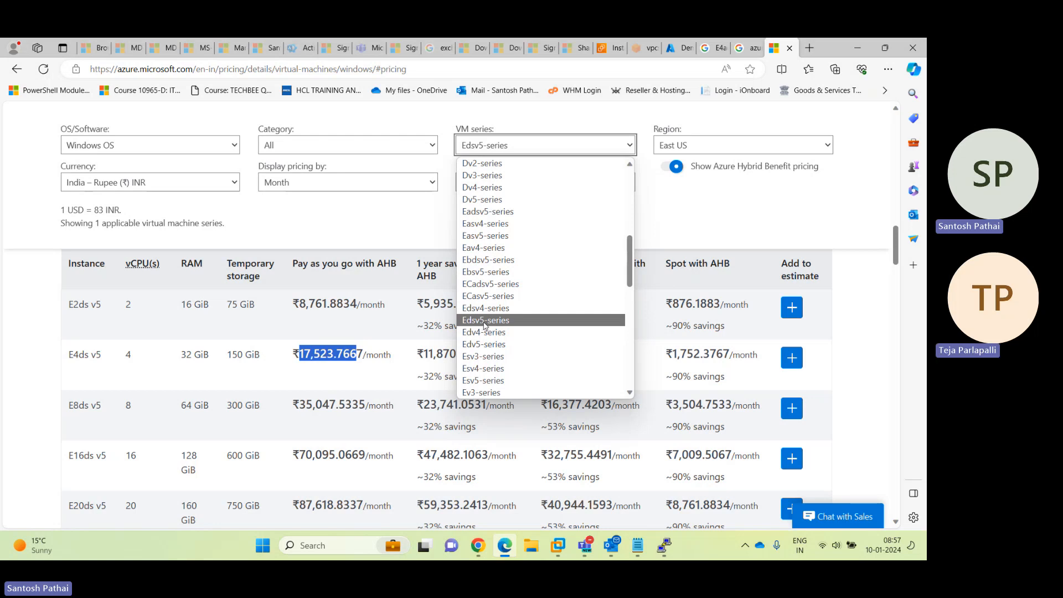
left_click(73, 358)
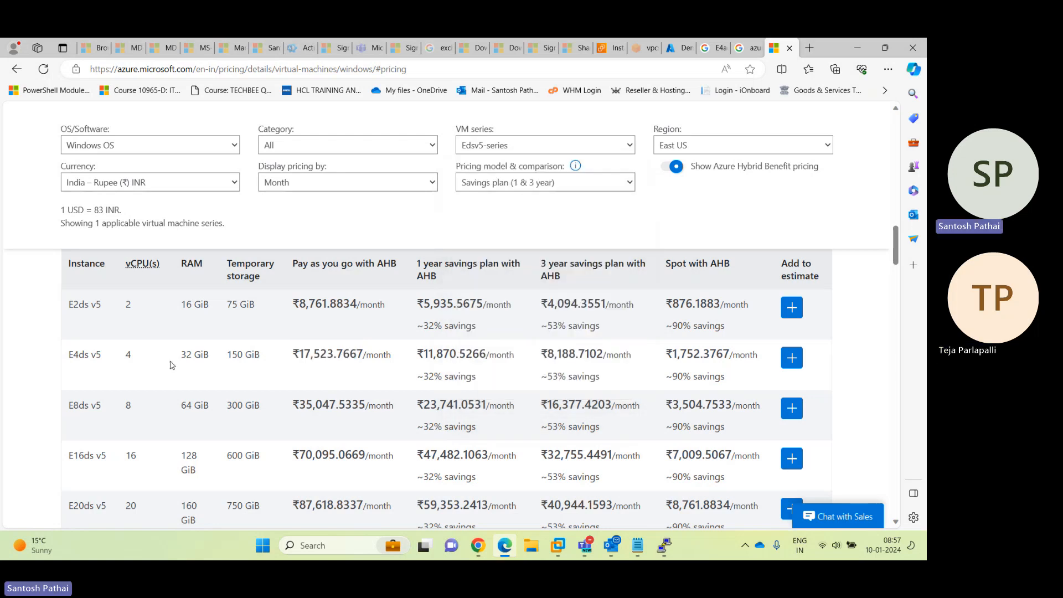
scroll(166, 363, "down", 3)
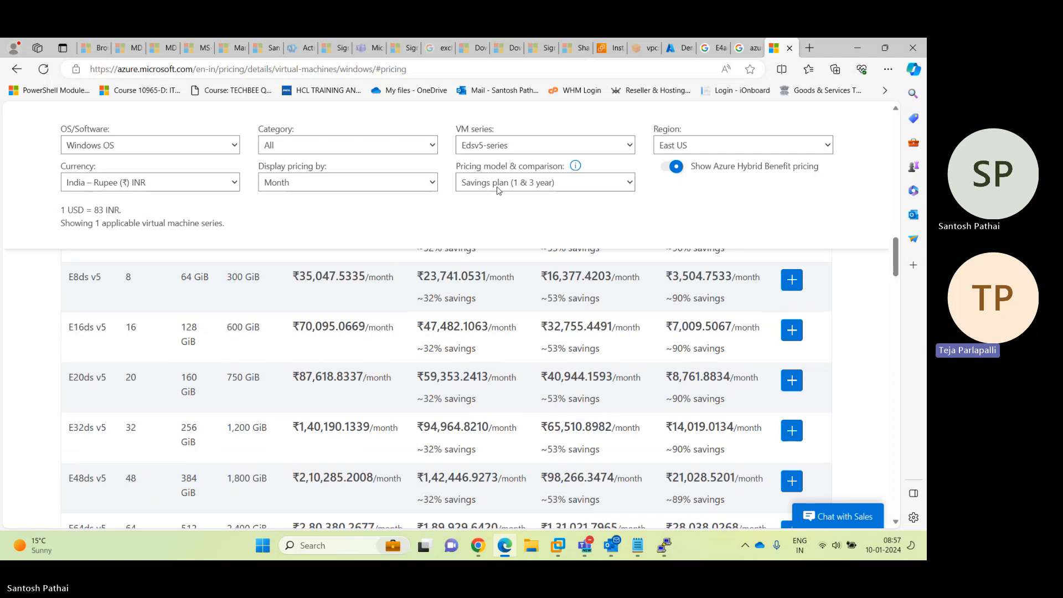
left_click(495, 150)
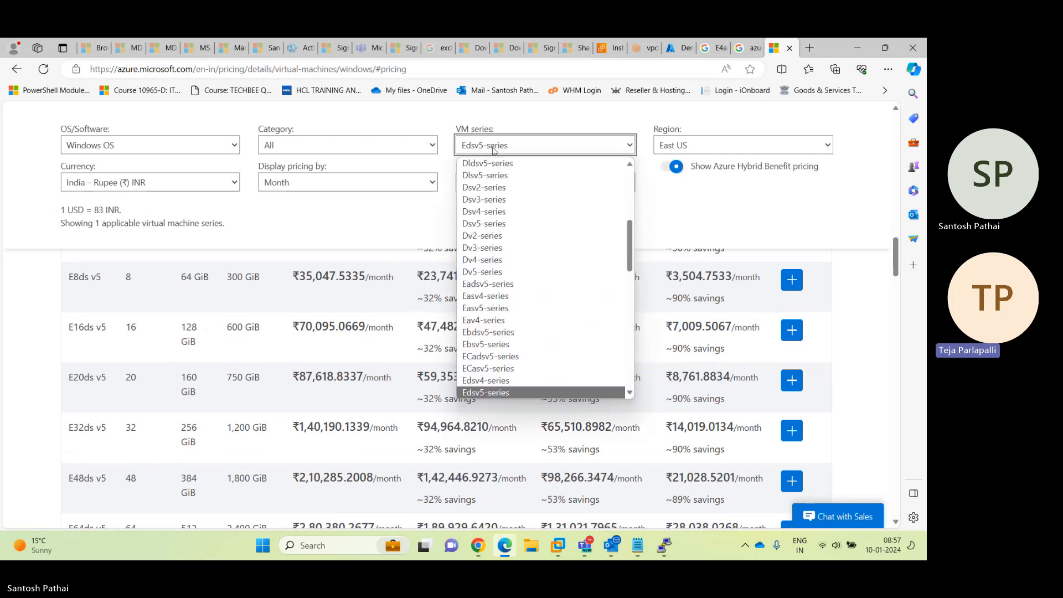
scroll(501, 321, "down", 2)
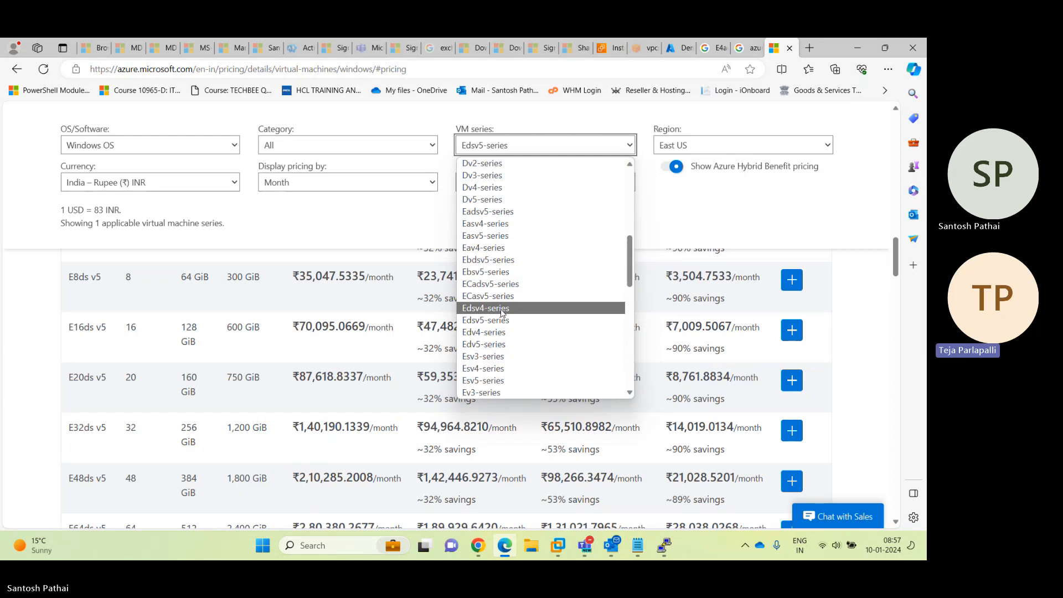
scroll(502, 313, "down", 10)
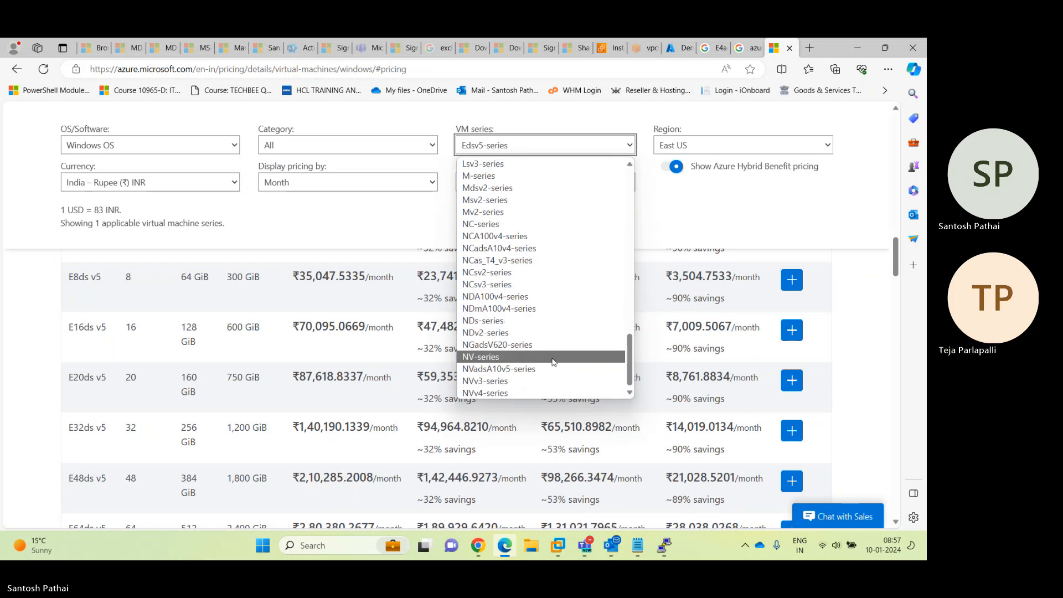
scroll(551, 361, "up", 10)
scroll(551, 358, "up", 2)
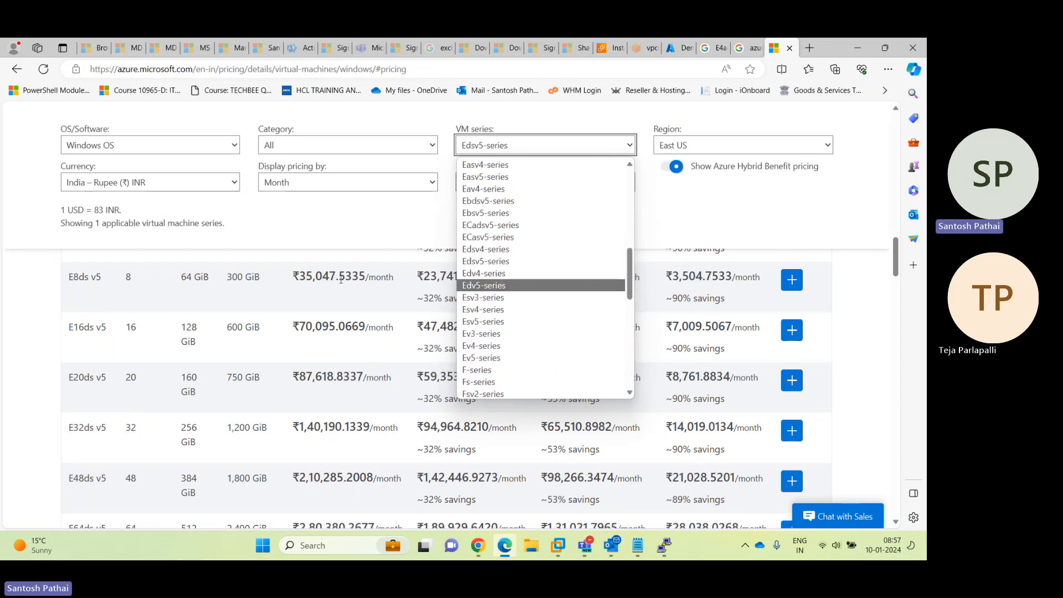
left_click(21, 349)
scroll(67, 327, "up", 3)
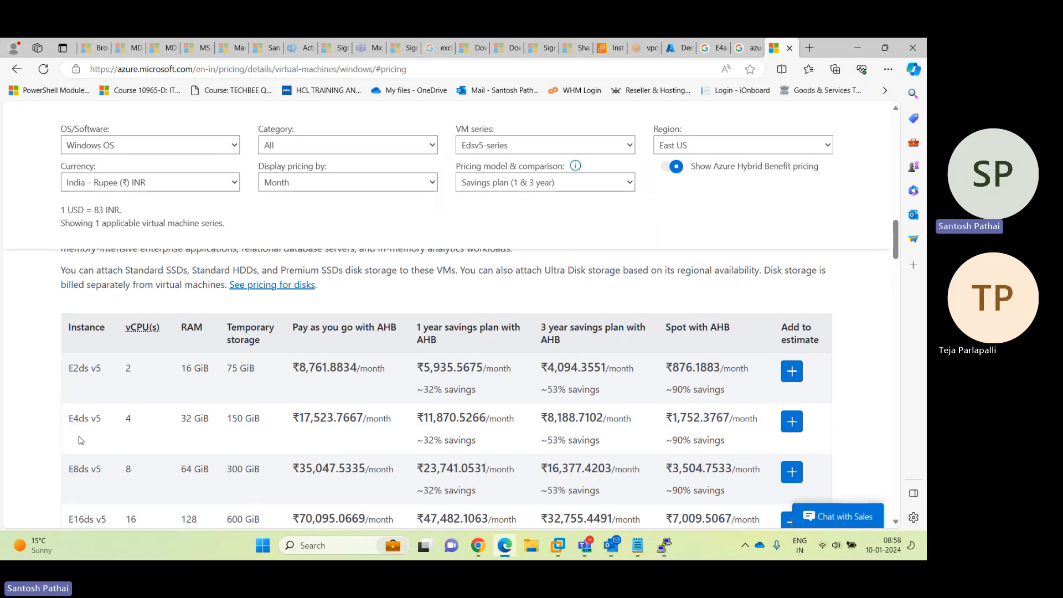
left_click_drag(69, 418, 100, 420)
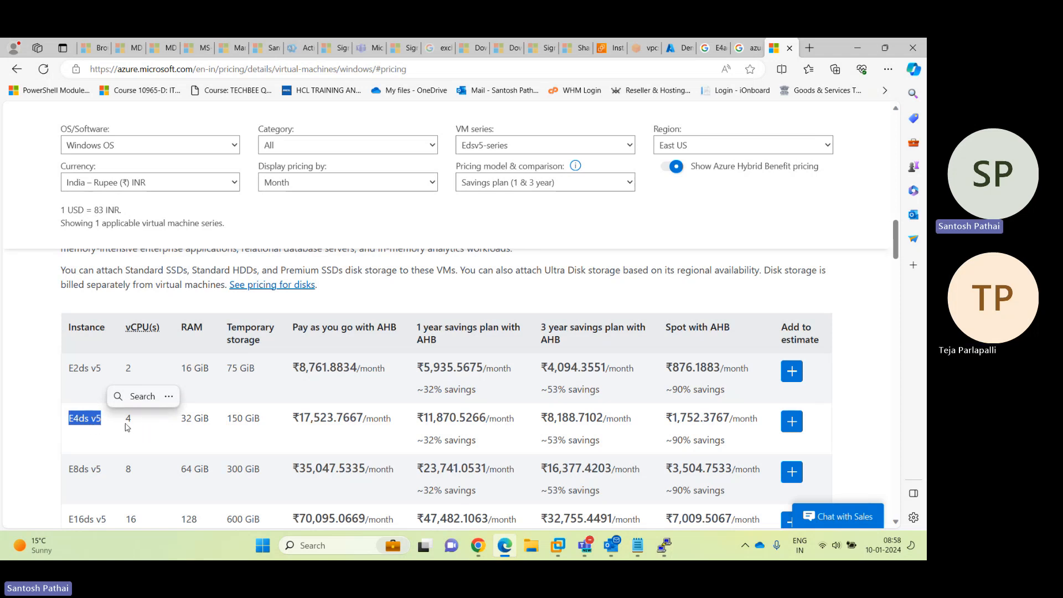
double_click(186, 419)
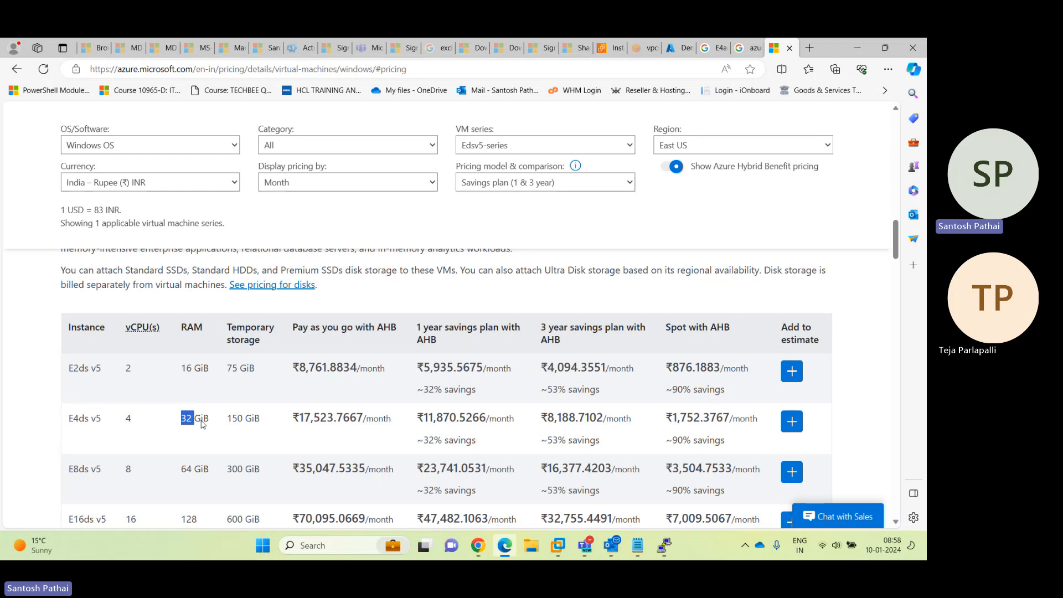
left_click(483, 146)
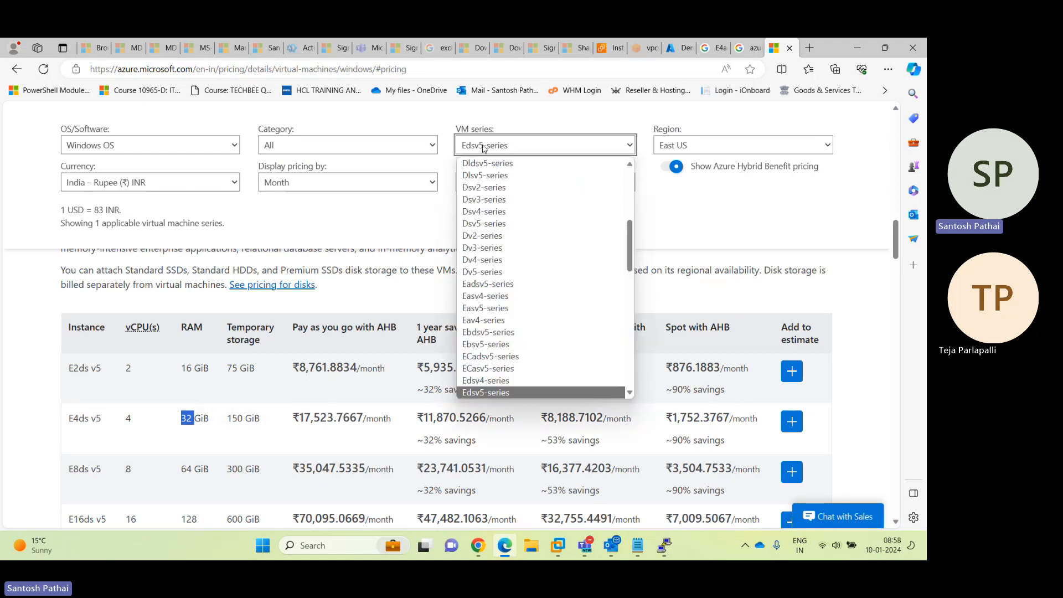
Show Eadsv5-series prices and select the E4ads v5 name and its pay-as-you-go price
left_click(492, 284)
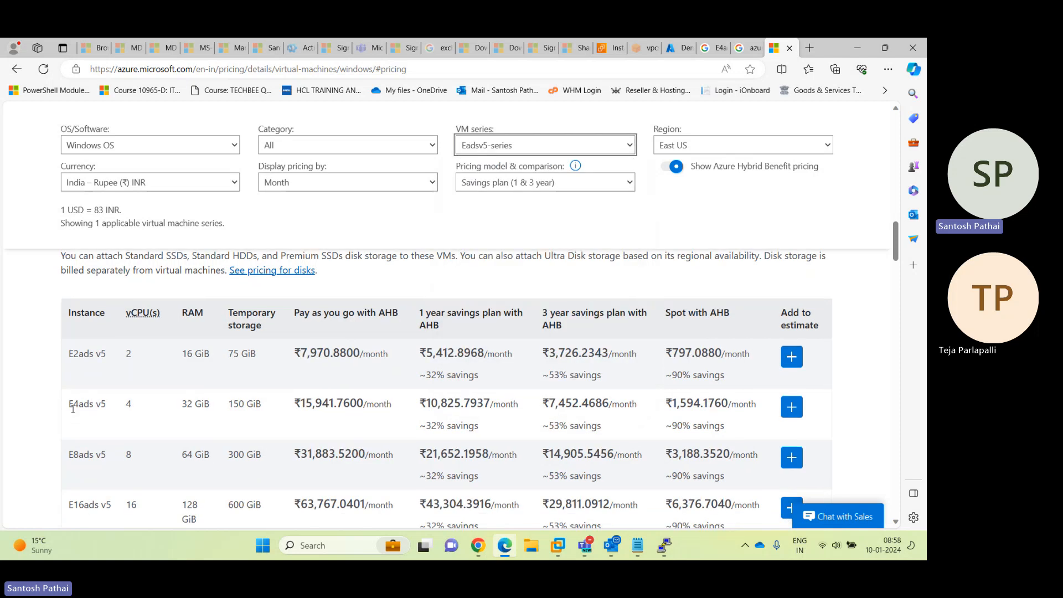
triple_click(73, 409)
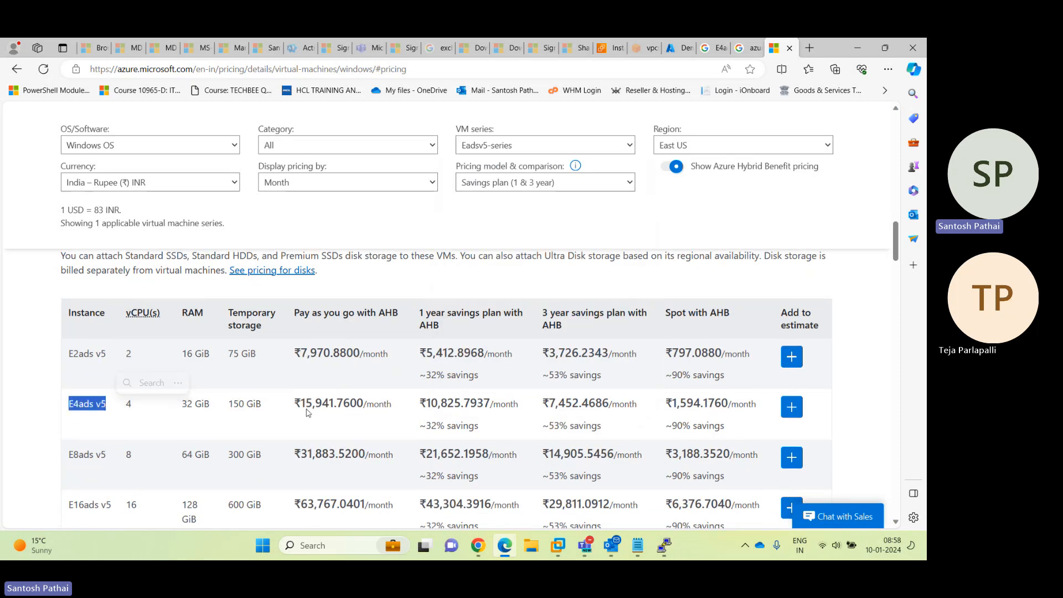
left_click_drag(307, 404, 357, 405)
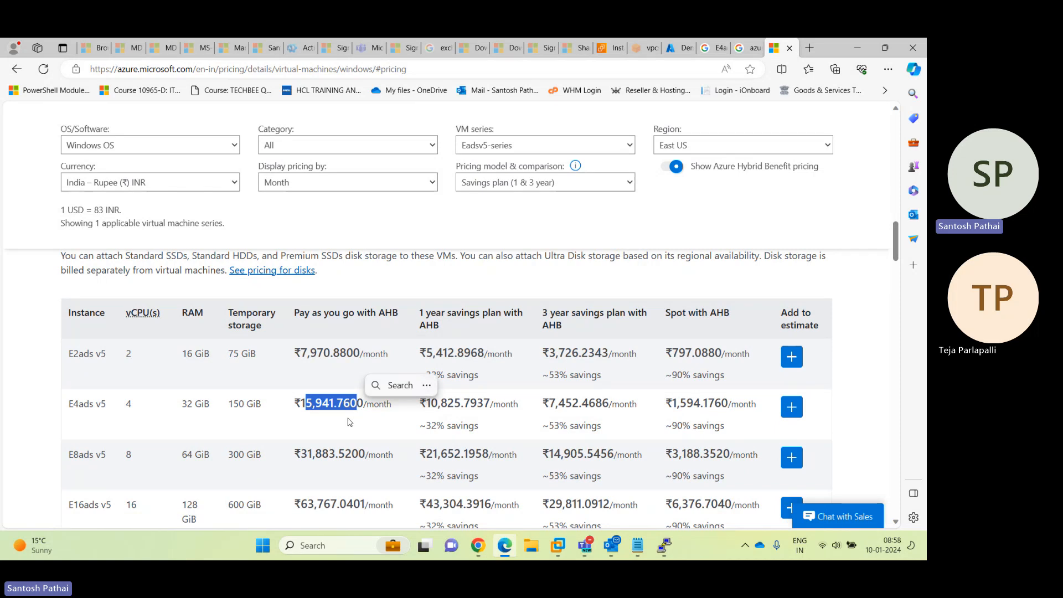
Change the region to Central India and pick out E4ads v5's ₹10,100.5044 monthly price
left_click(673, 144)
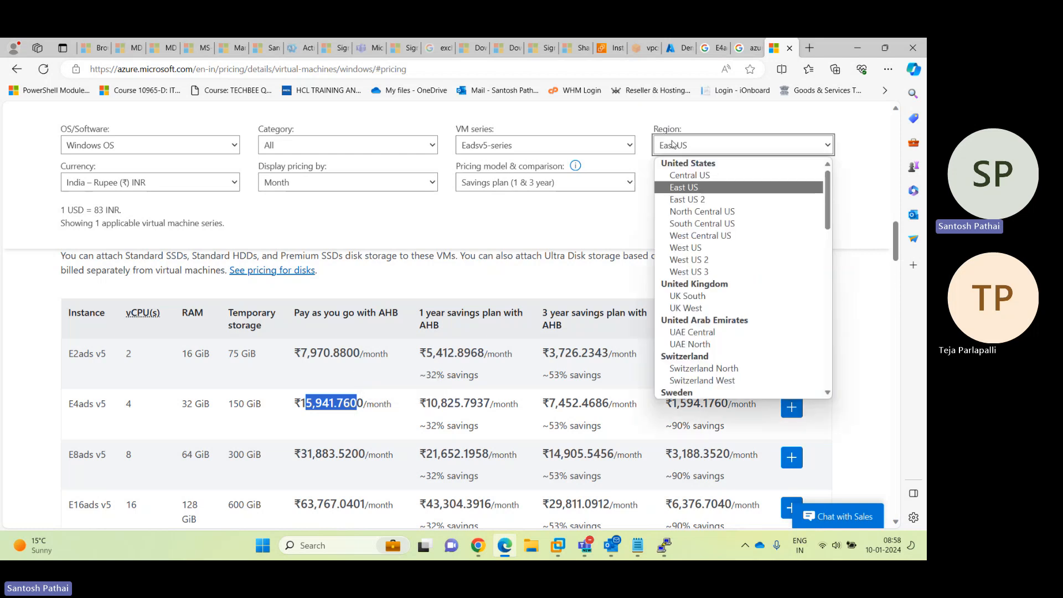
scroll(712, 297, "down", 10)
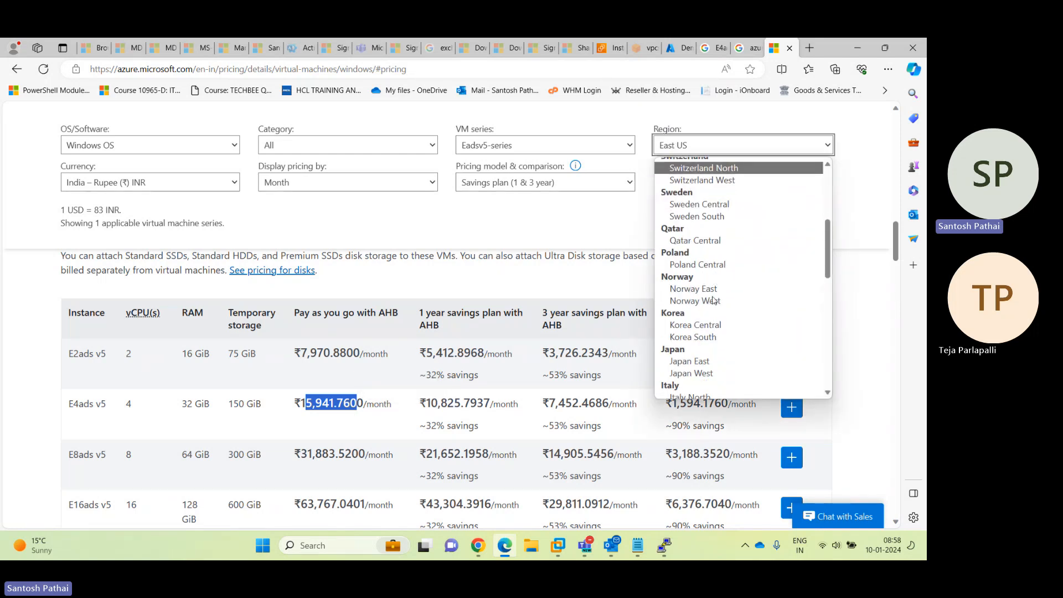
scroll(712, 299, "down", 2)
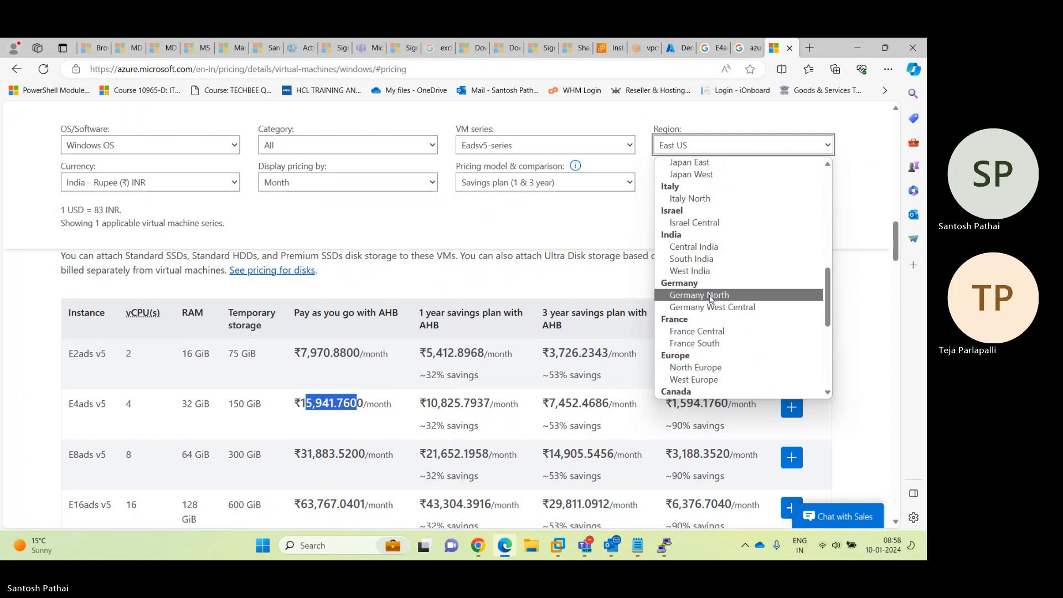
scroll(715, 326, "down", 5)
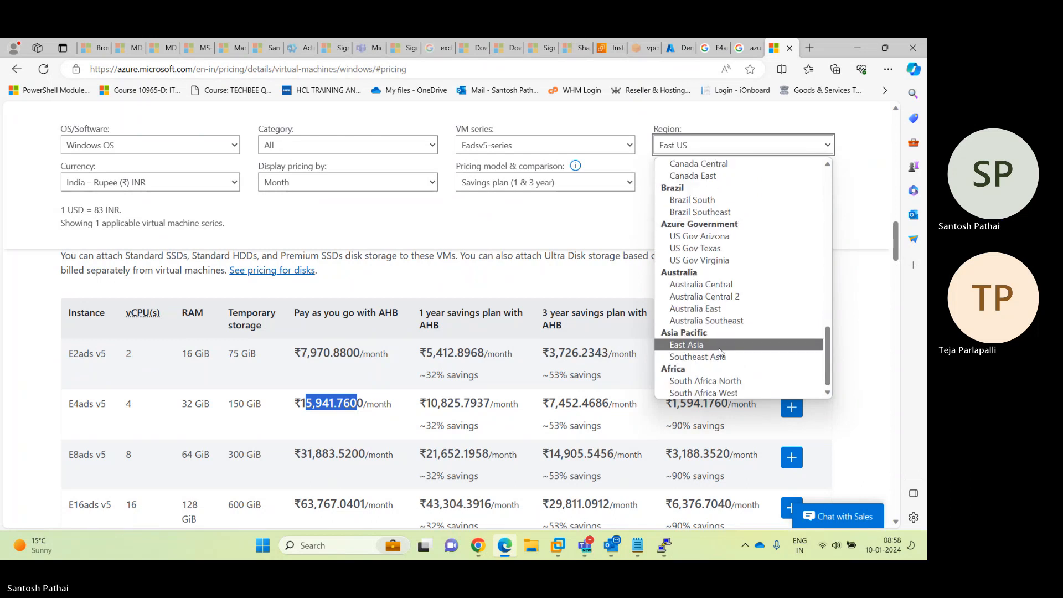
scroll(716, 332, "up", 7)
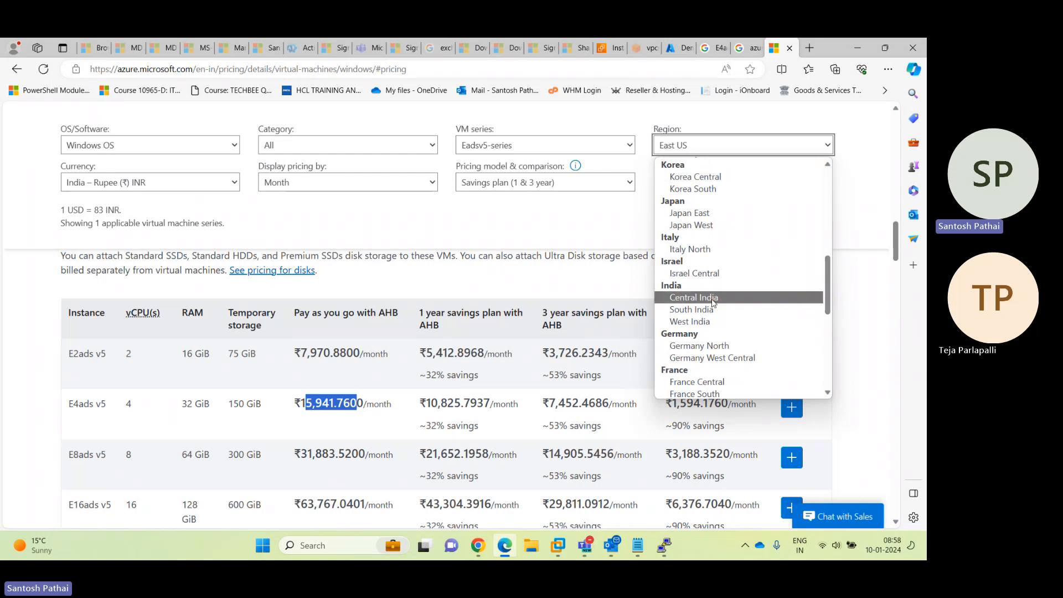
left_click(713, 301)
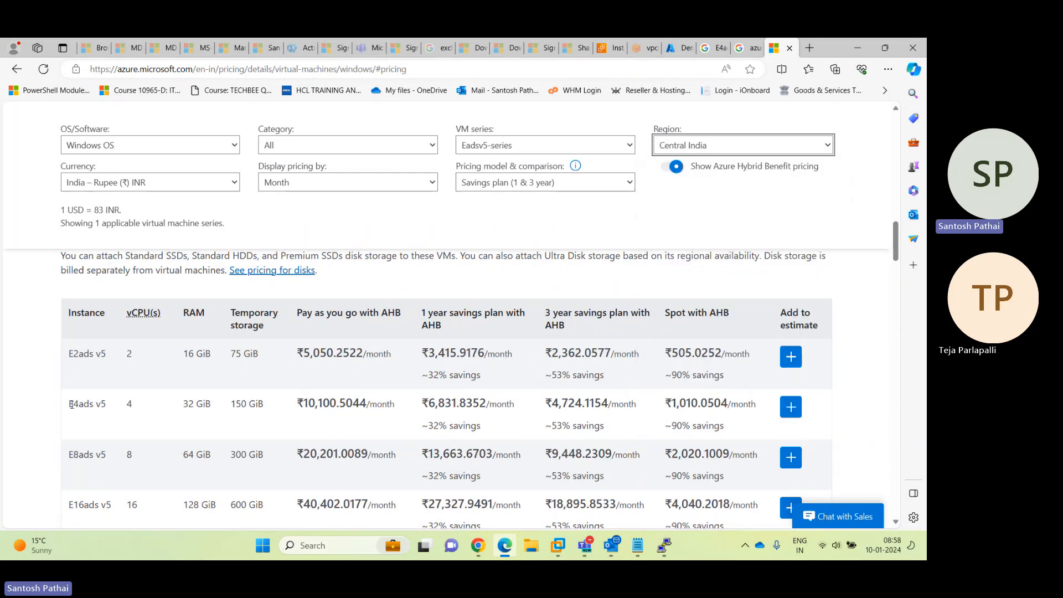
left_click_drag(71, 405, 89, 405)
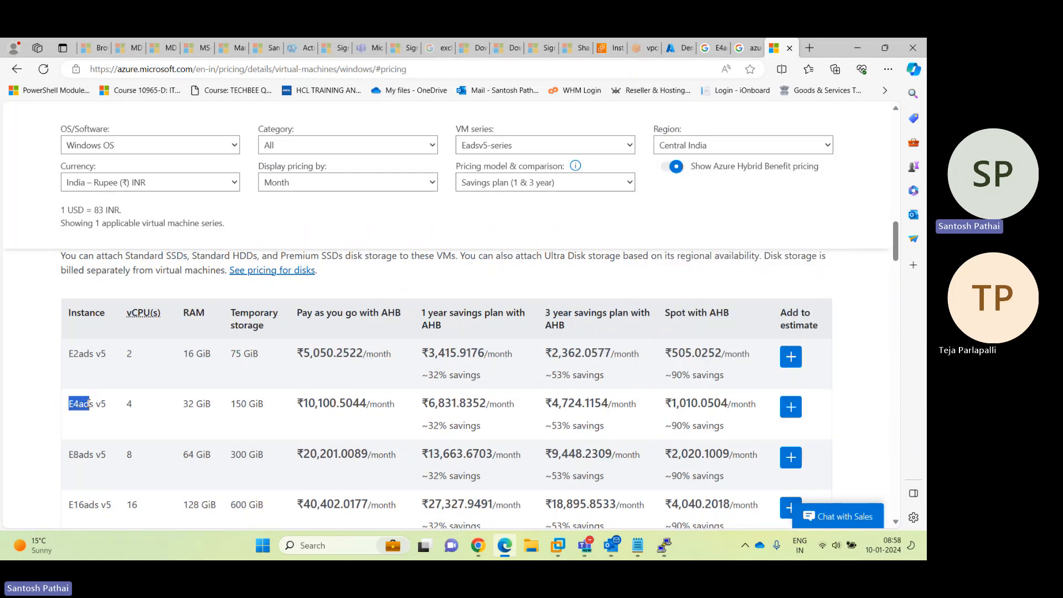
double_click(316, 407)
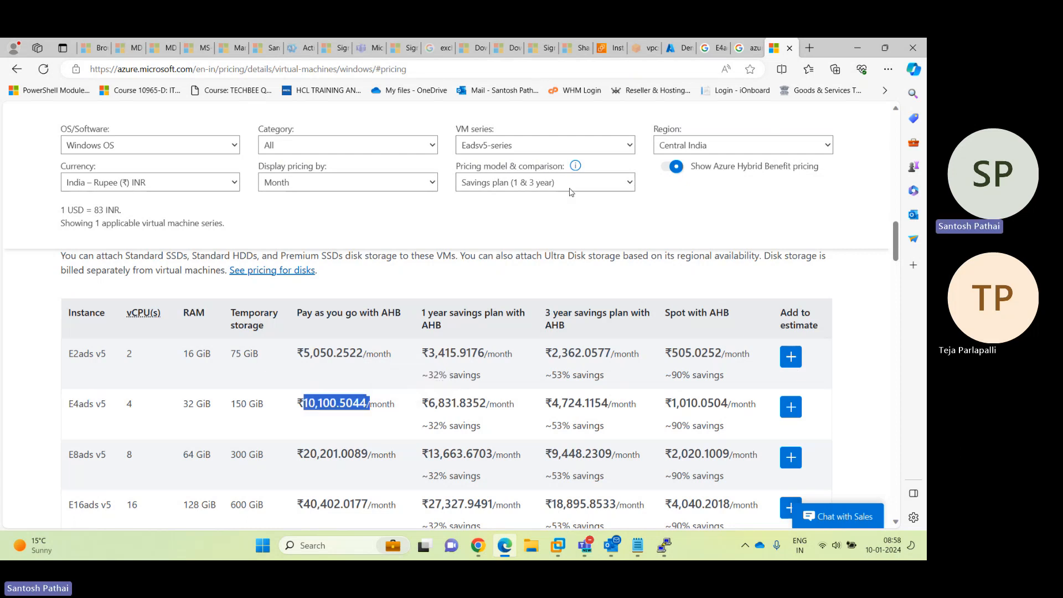
left_click(570, 146)
scroll(554, 267, "down", 2)
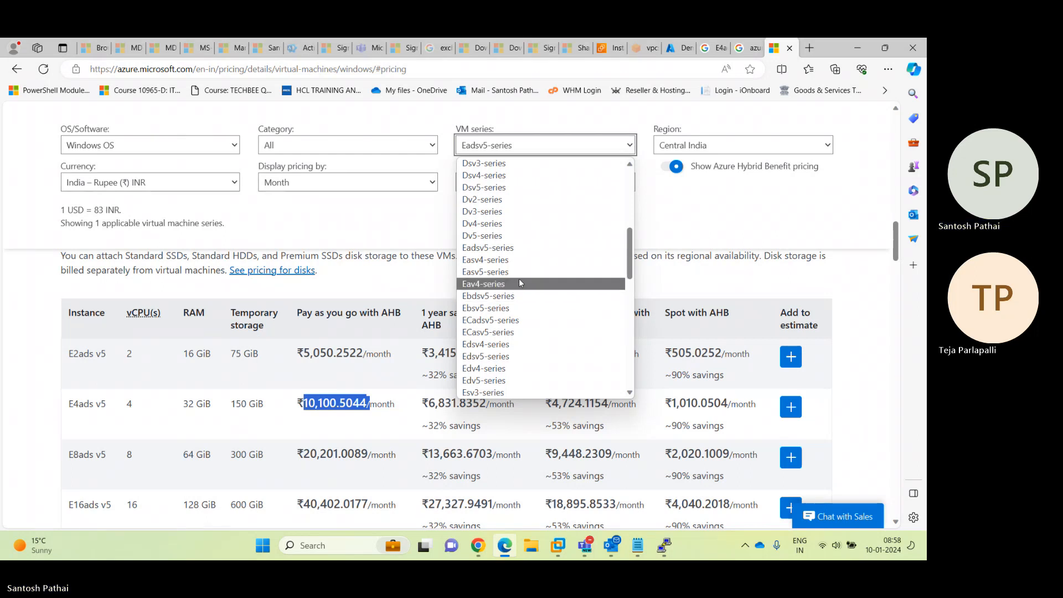
Show Edsv5-series prices and select E4ds v5 with its ₹18,375.6165 pay-as-you-go price
left_click(508, 357)
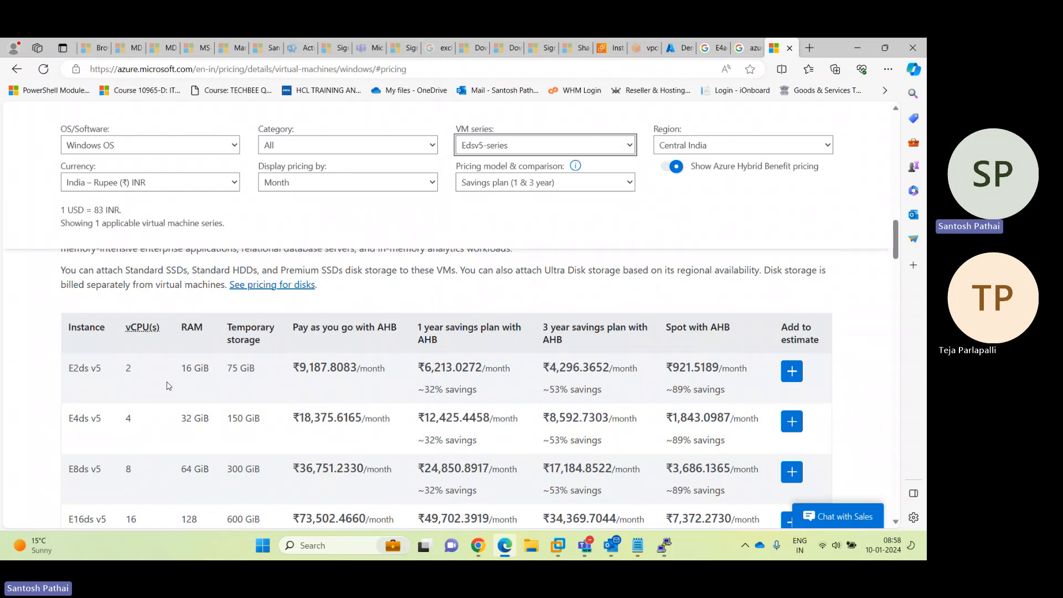
left_click_drag(67, 418, 103, 419)
left_click_drag(303, 419, 355, 419)
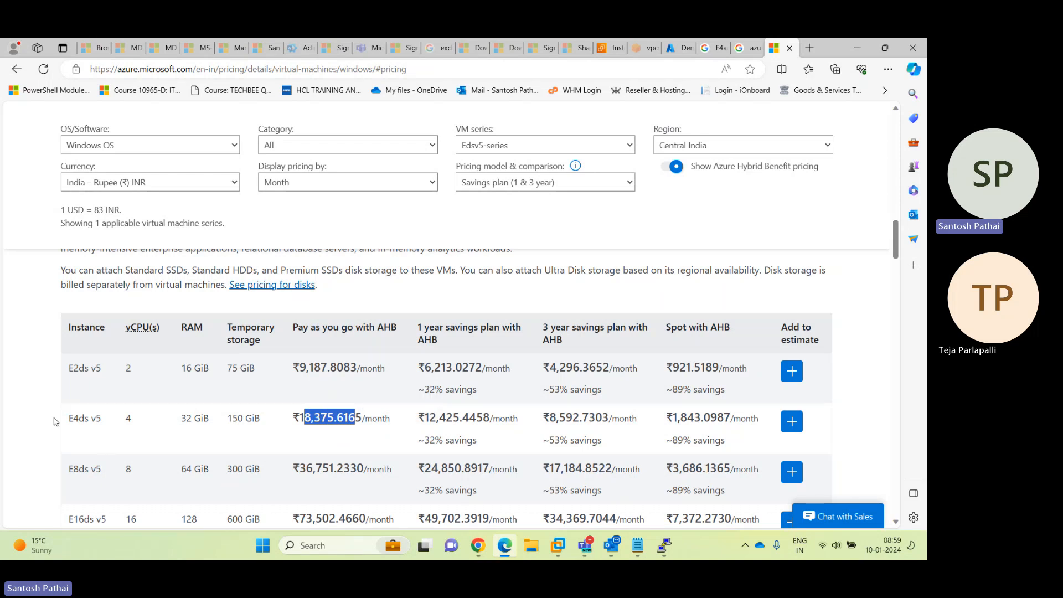
left_click_drag(70, 421, 103, 421)
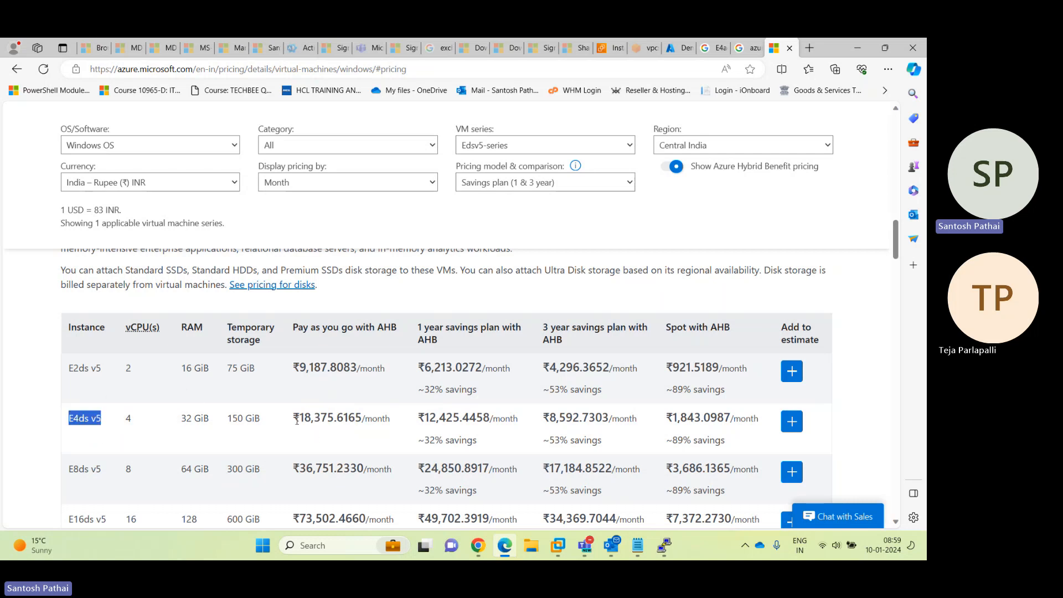
left_click_drag(294, 420, 363, 420)
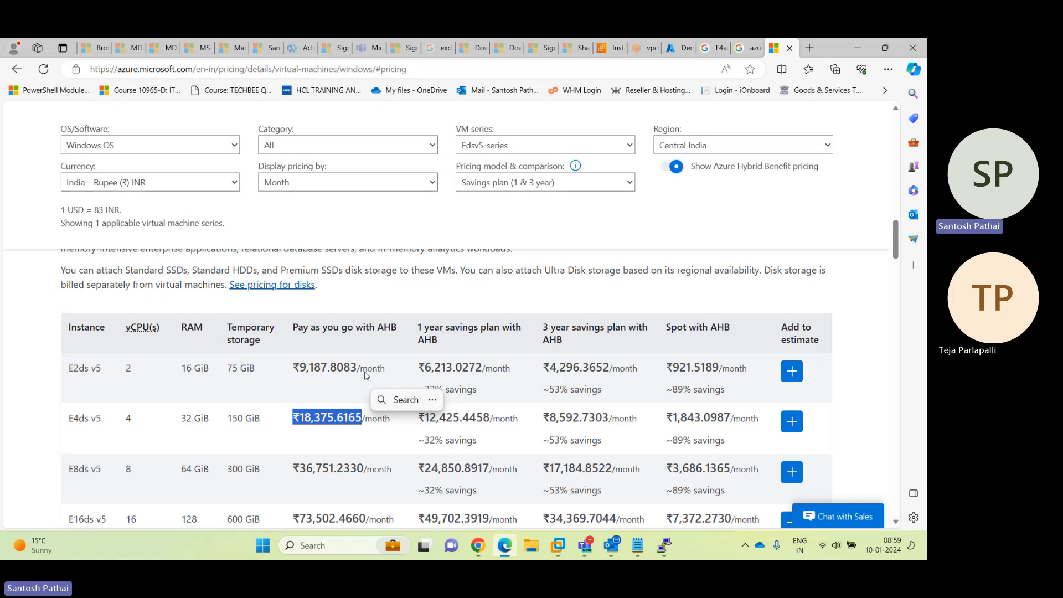
Close the Azure pricing and Google search tabs and the DemoVM01 size page
left_click(790, 49)
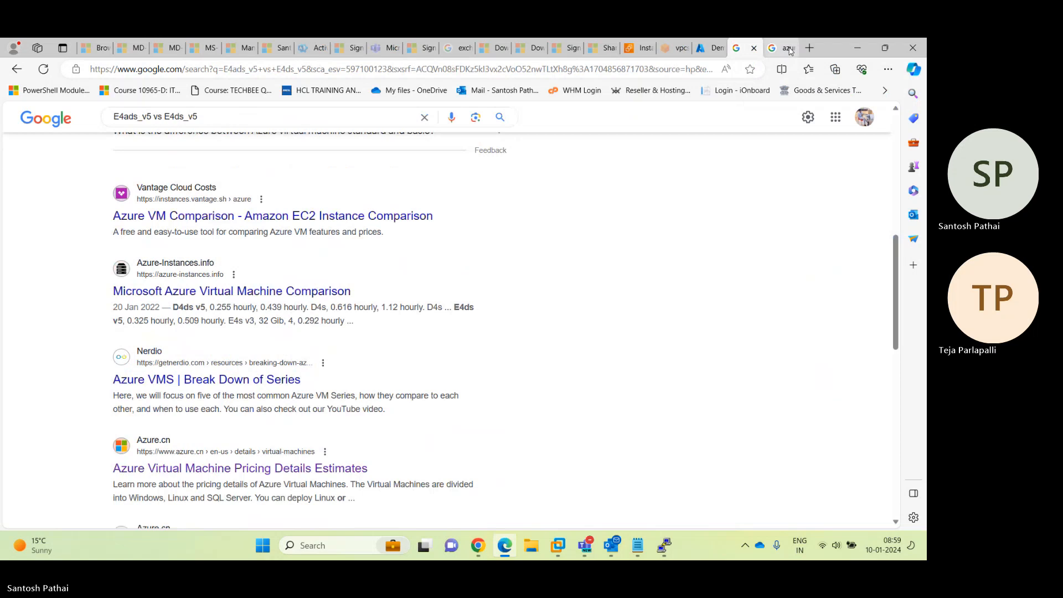
left_click(790, 48)
left_click(790, 49)
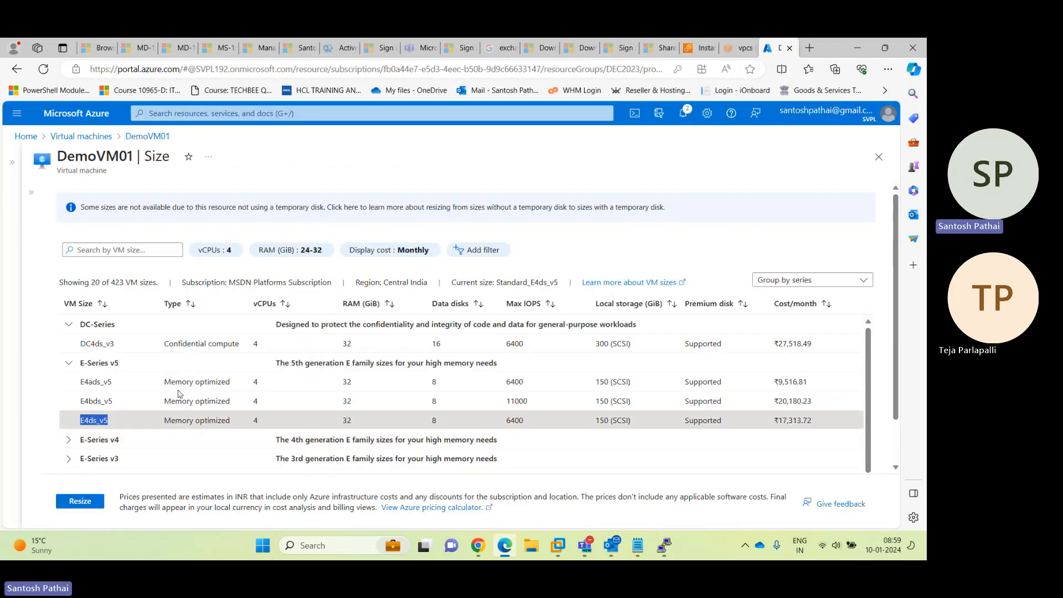
left_click(879, 158)
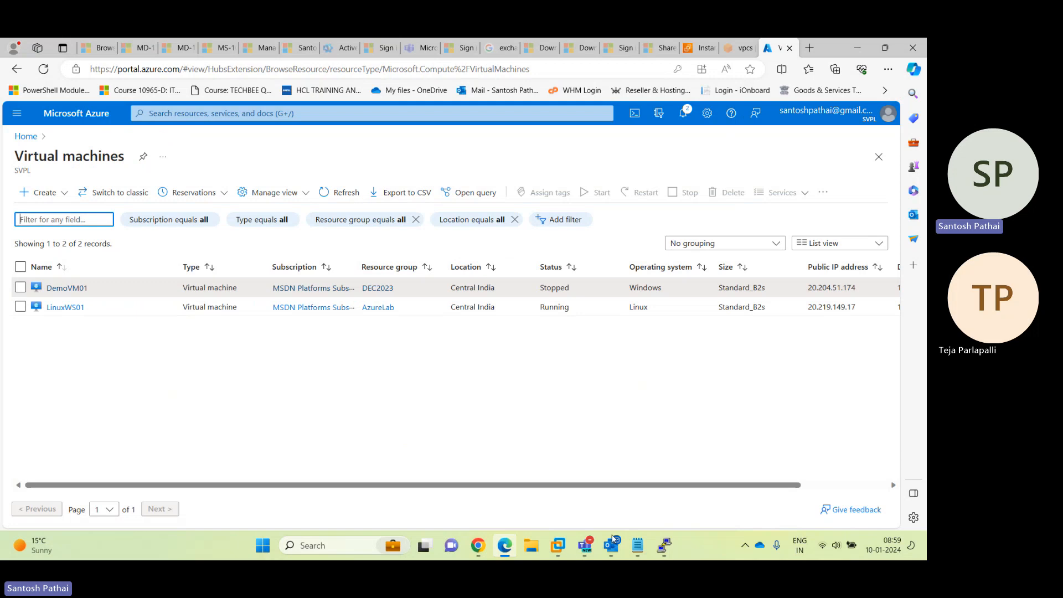
Check the Teams meeting briefly, then return to the Azure portal window
mouse_move(586, 540)
left_click(574, 477)
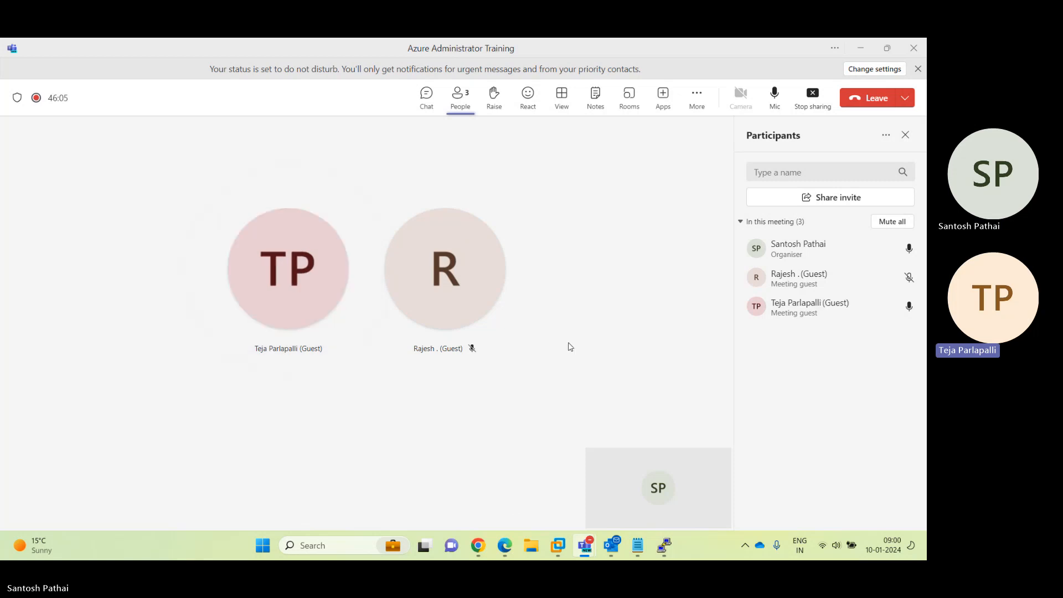
mouse_move(479, 549)
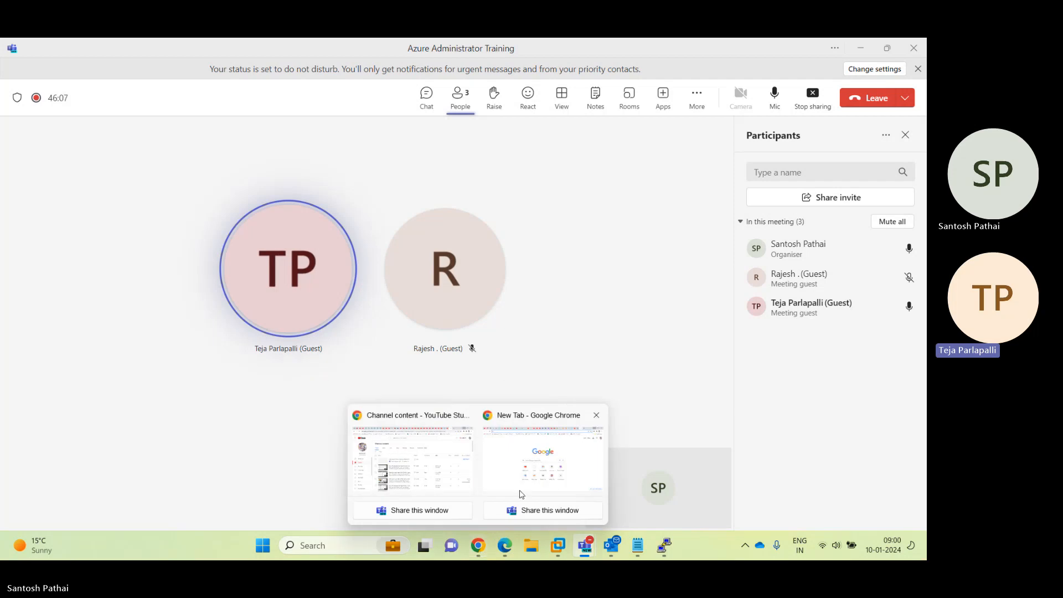
left_click(507, 552)
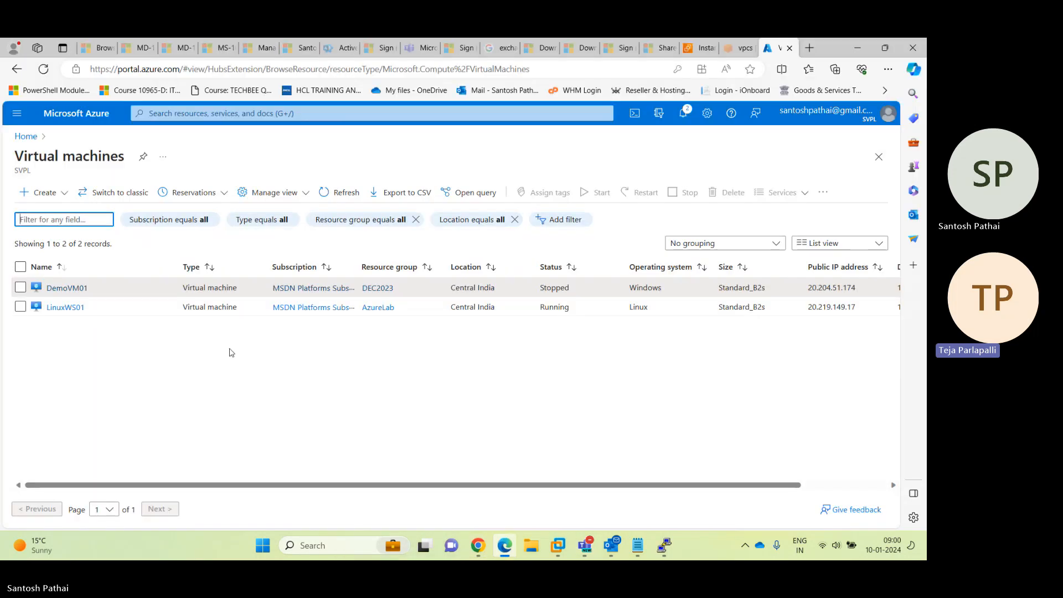
Open DemoVM01's Size page and collapse the VM list and resource menu for room
left_click(67, 288)
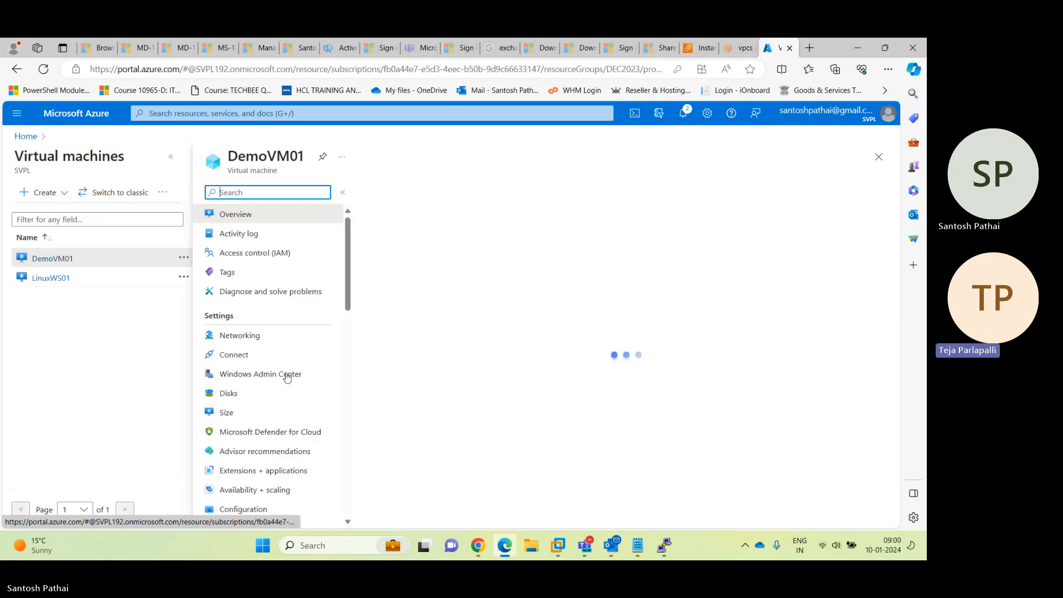
left_click(258, 415)
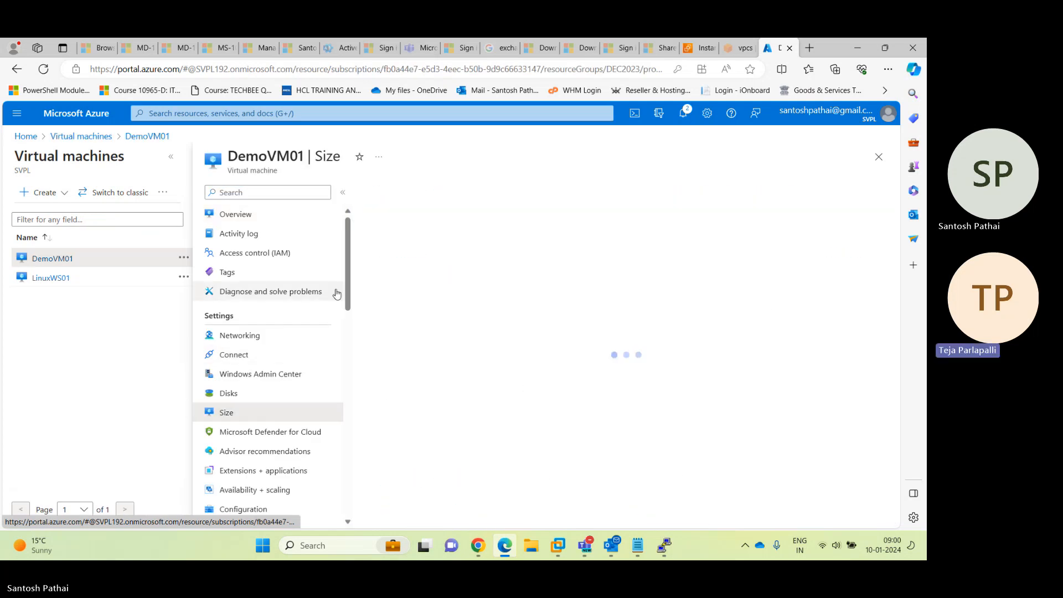
left_click(172, 157)
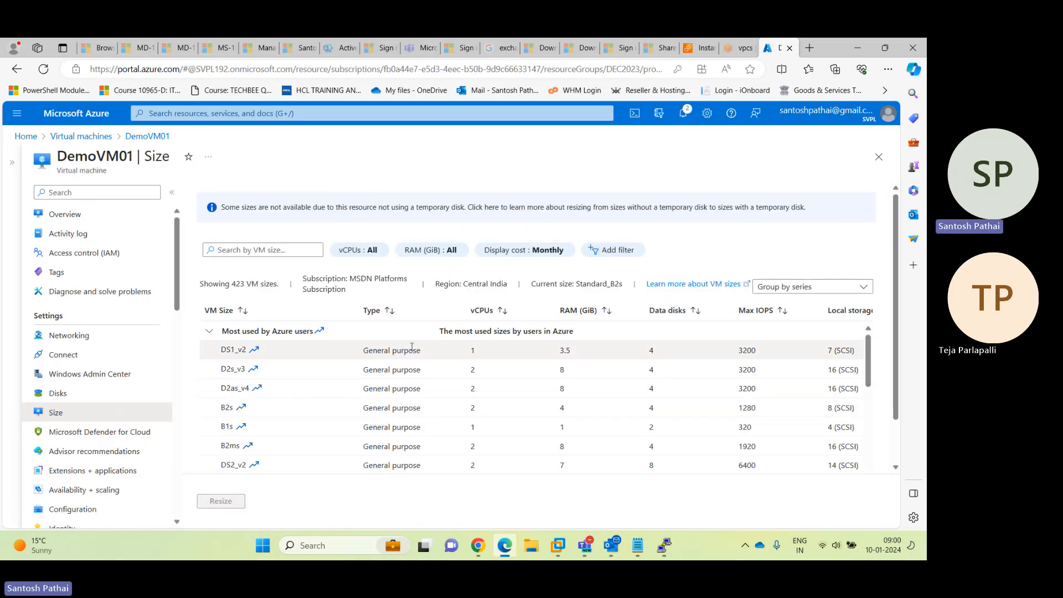
left_click(171, 192)
scroll(170, 374, "down", 5)
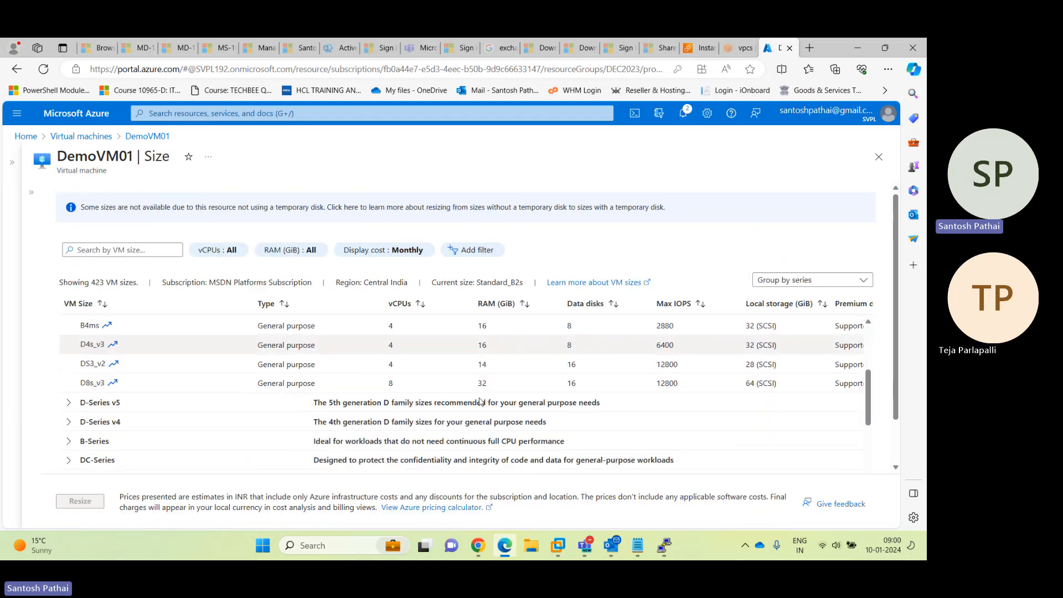
scroll(199, 372, "up", 3)
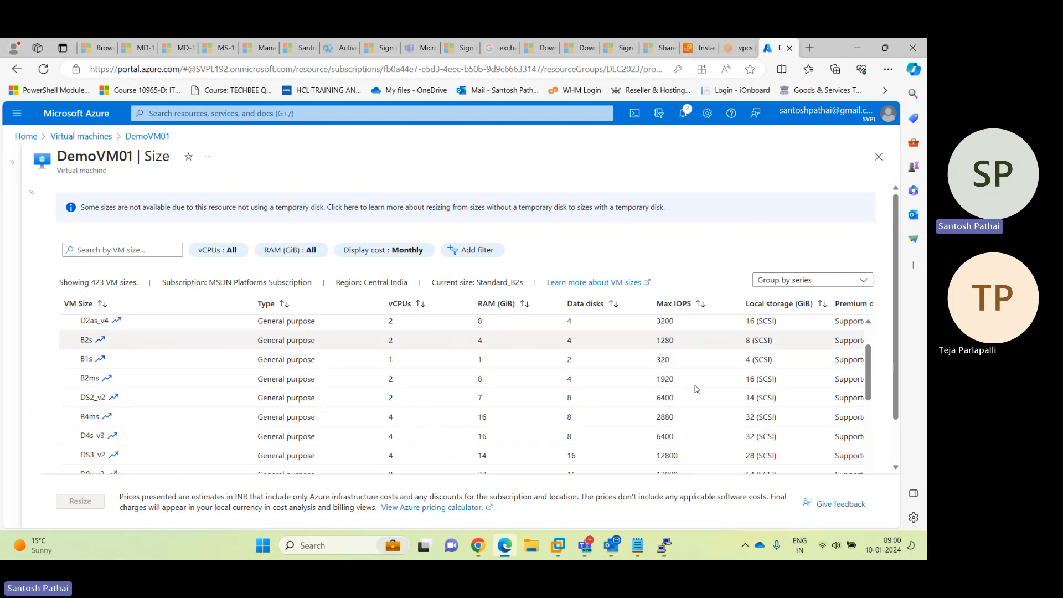
Narrow the VM Size, Data disks and Max IOPS columns so Cost/month shows fully
left_click_drag(253, 304, 216, 303)
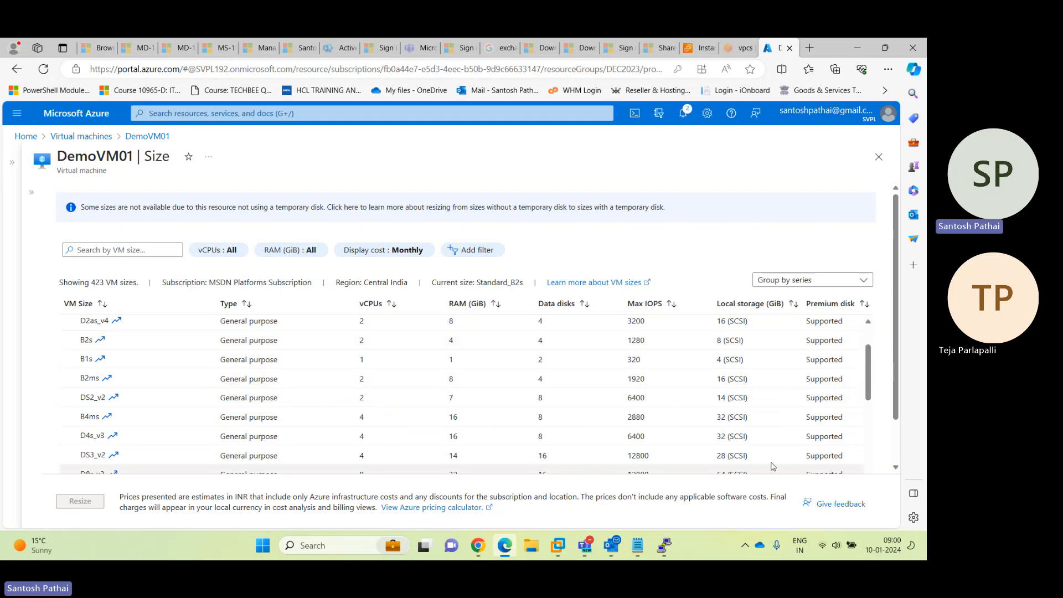
left_click_drag(624, 309, 607, 309)
left_click_drag(692, 314, 670, 313)
left_click_drag(453, 308, 371, 308)
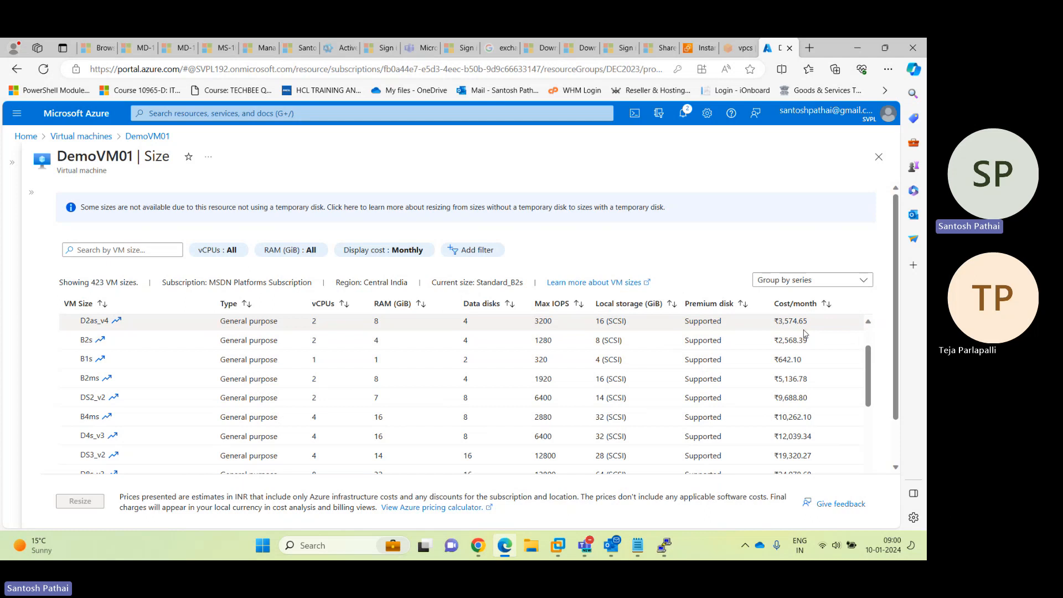
Select Standard_D2as_v4 (2 vCPUs, 8 GiB, ₹3,574.65/month) as DemoVM01's new size
left_click(383, 327)
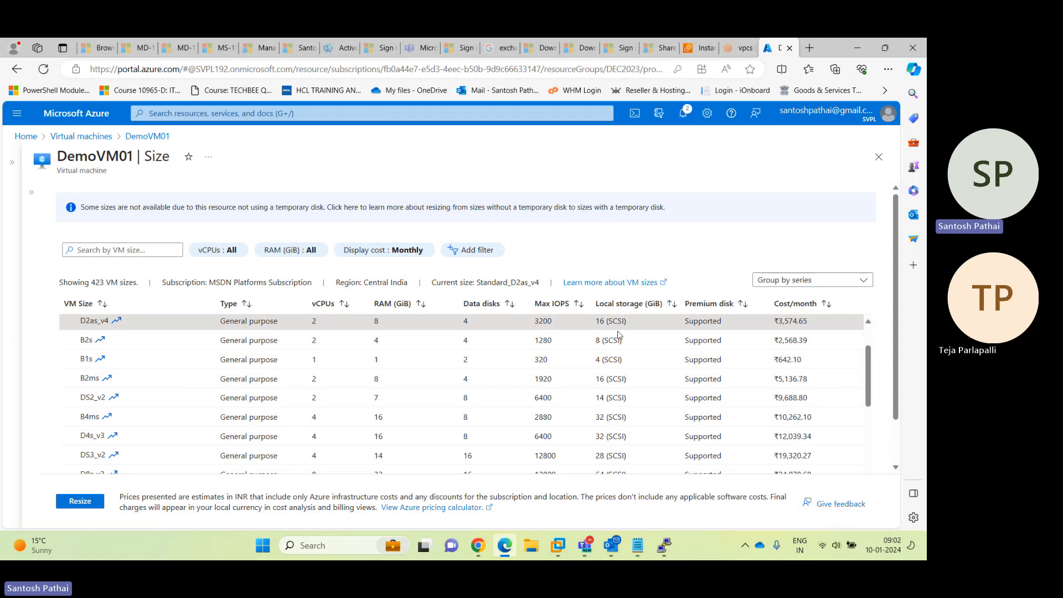
mouse_move(596, 341)
left_mouse_down()
mouse_move(626, 346)
mouse_move(623, 360)
left_mouse_up()
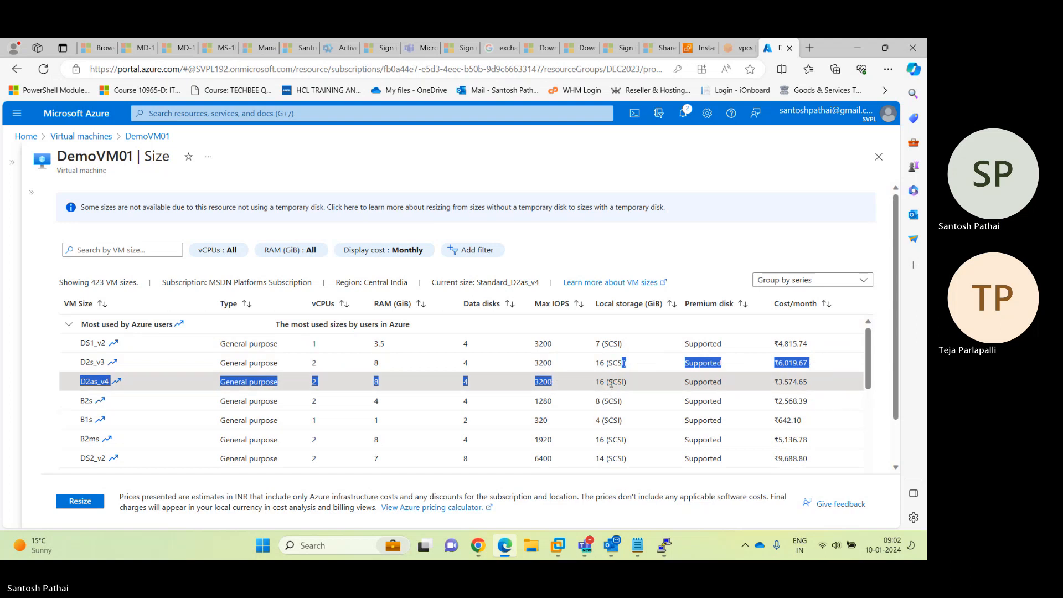
left_click(614, 388)
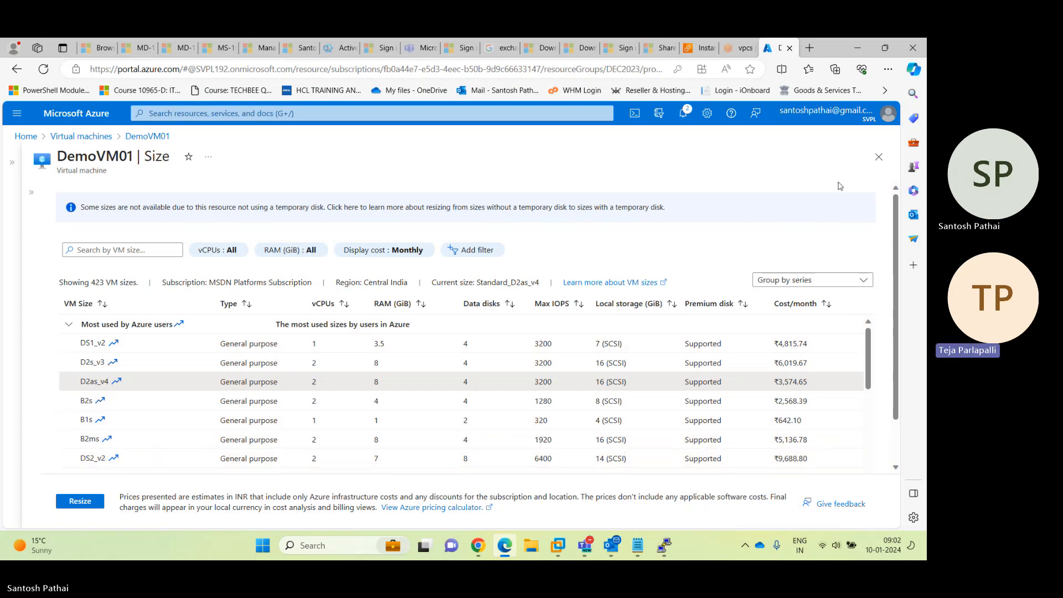
Close the DemoVM01 size page and bring up the Teams meeting's additional options
left_click(877, 159)
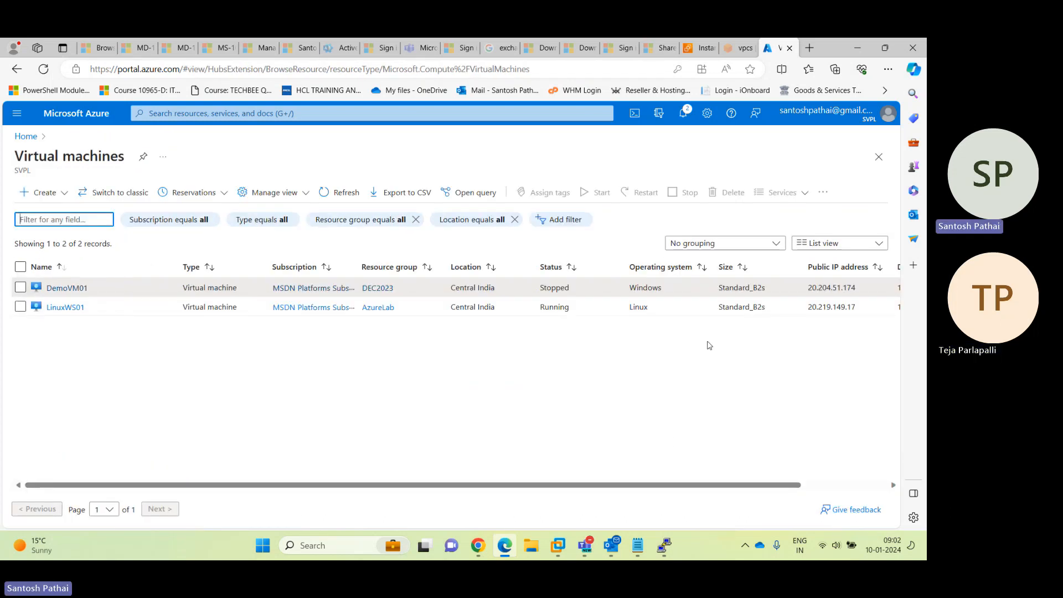
mouse_move(585, 546)
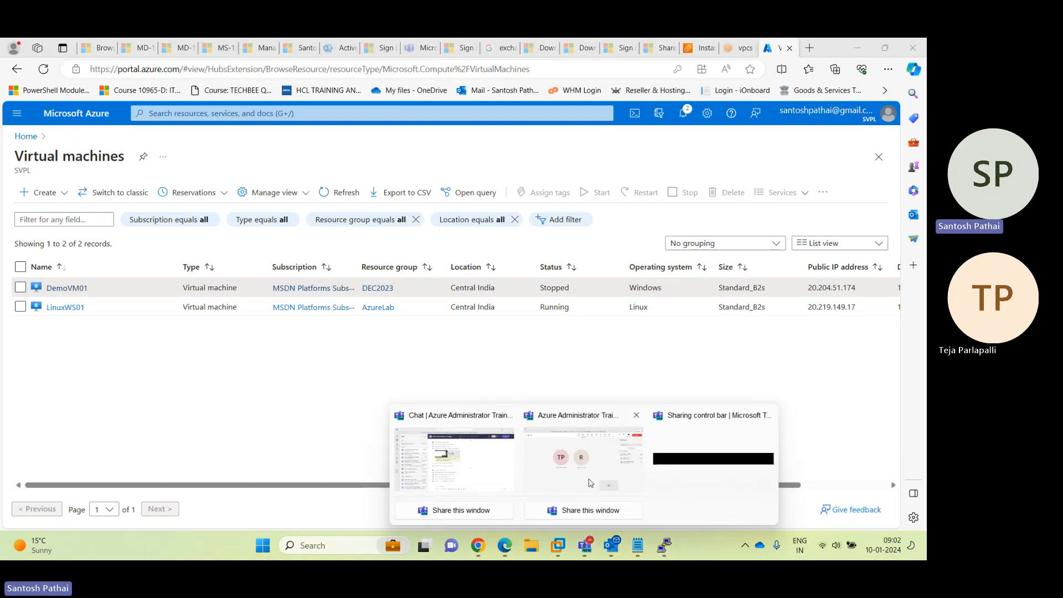
left_click(546, 454)
left_click(697, 95)
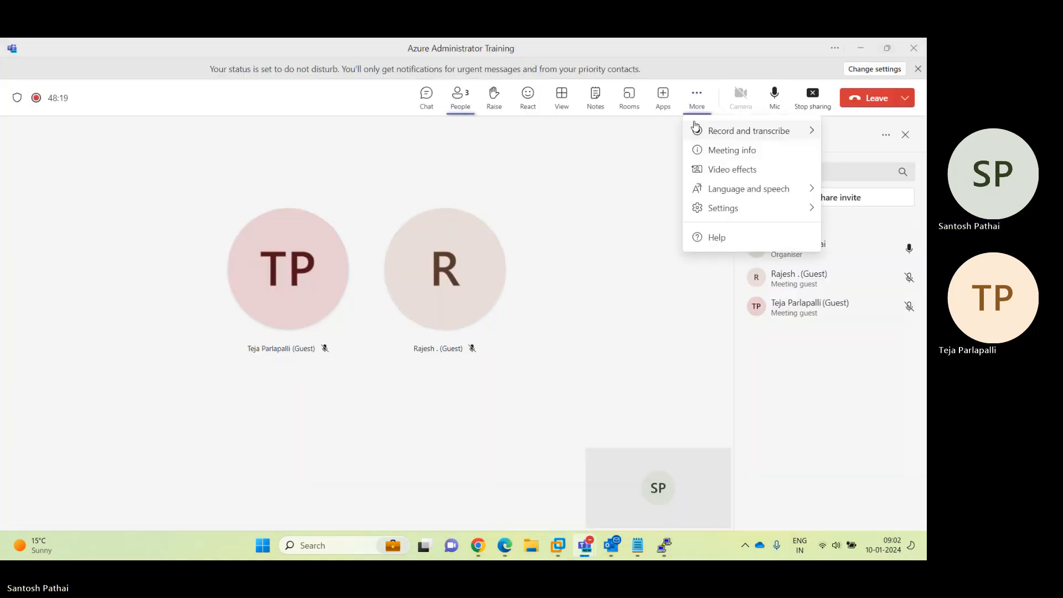